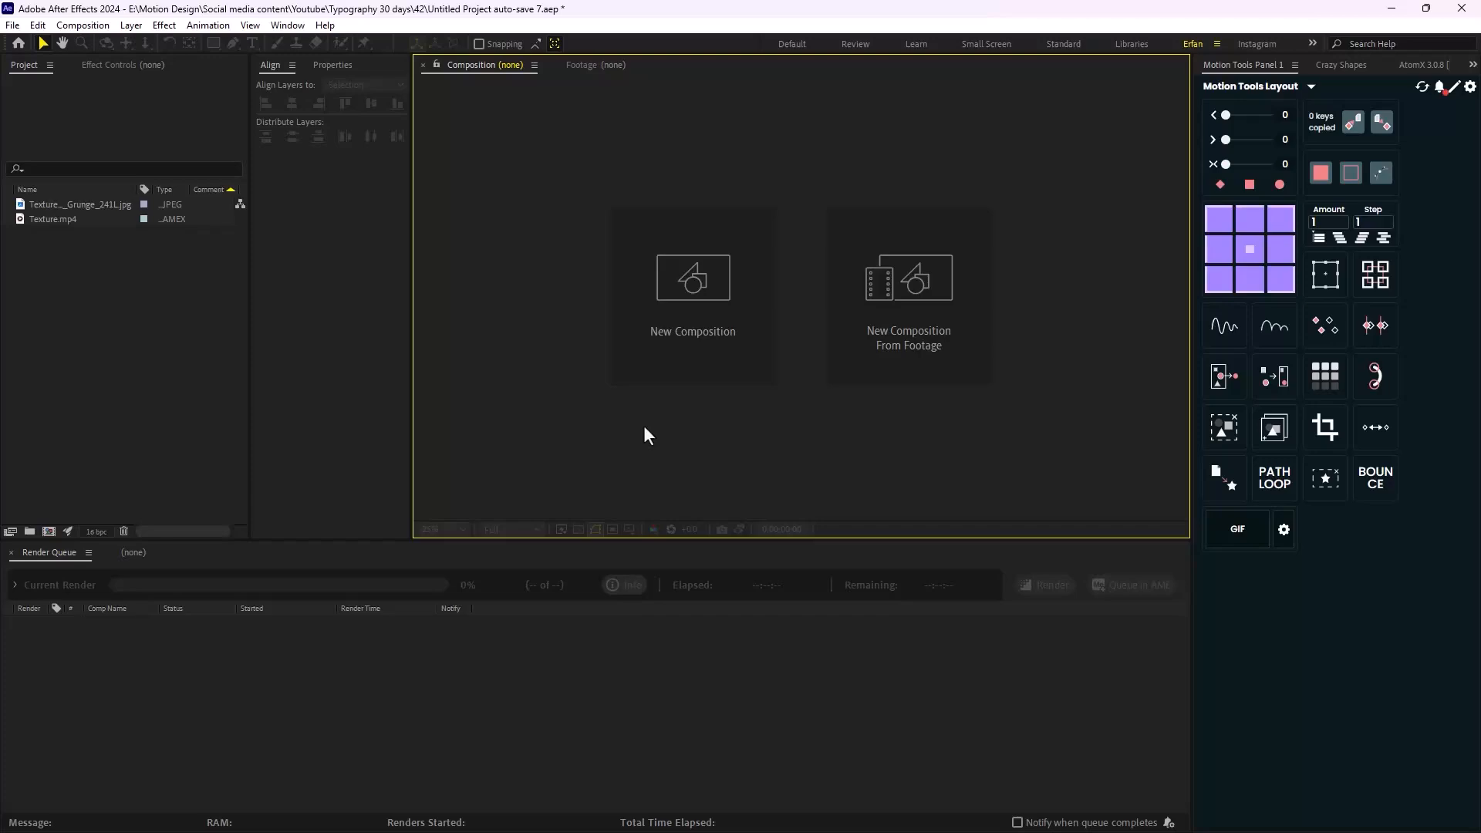
# - Create a 1920 × 1920 px composition named Main at 24 fps with a 10-second duration
pyautogui.click(697, 320)
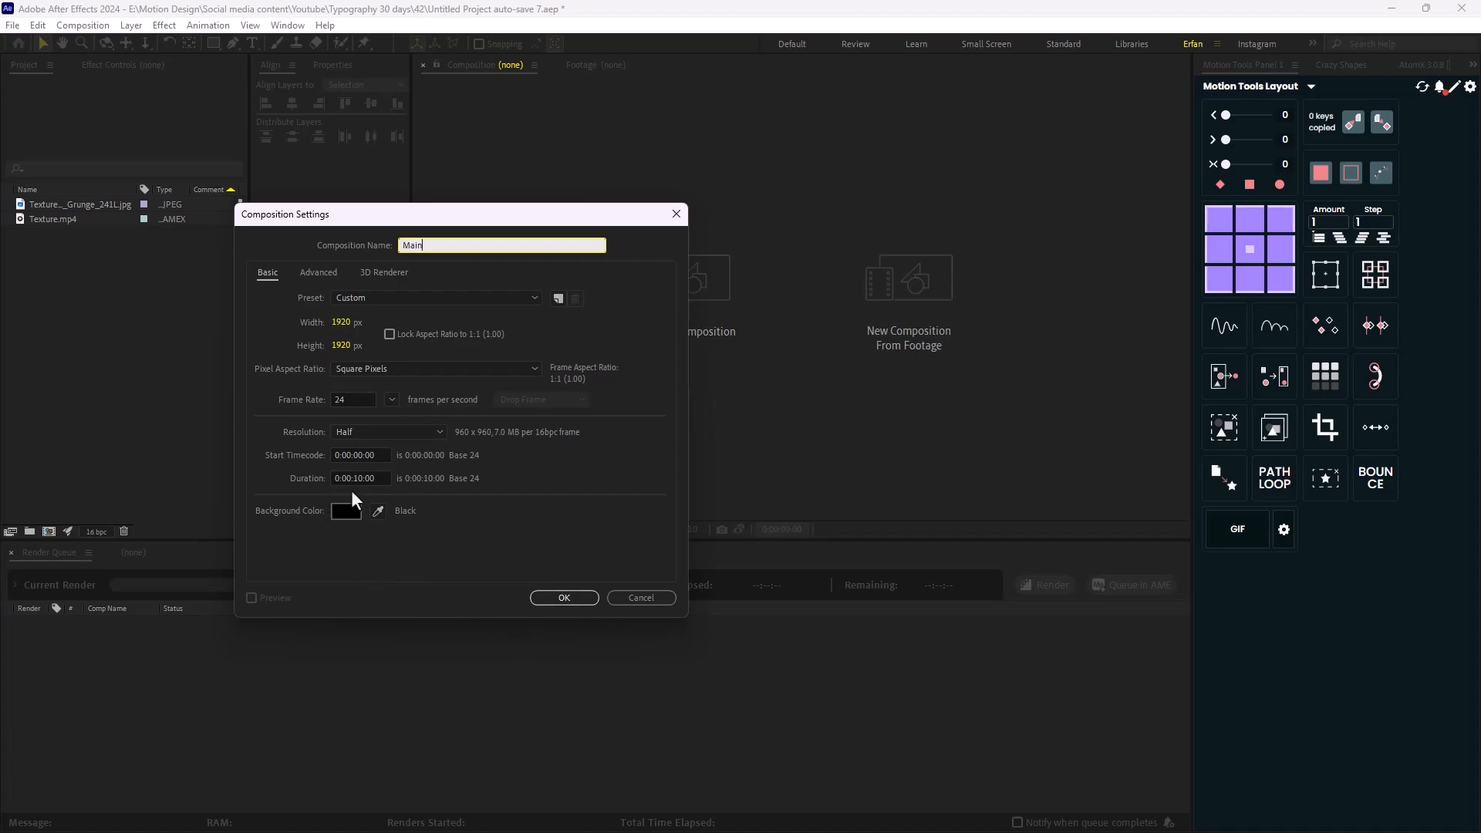
pyautogui.click(547, 599)
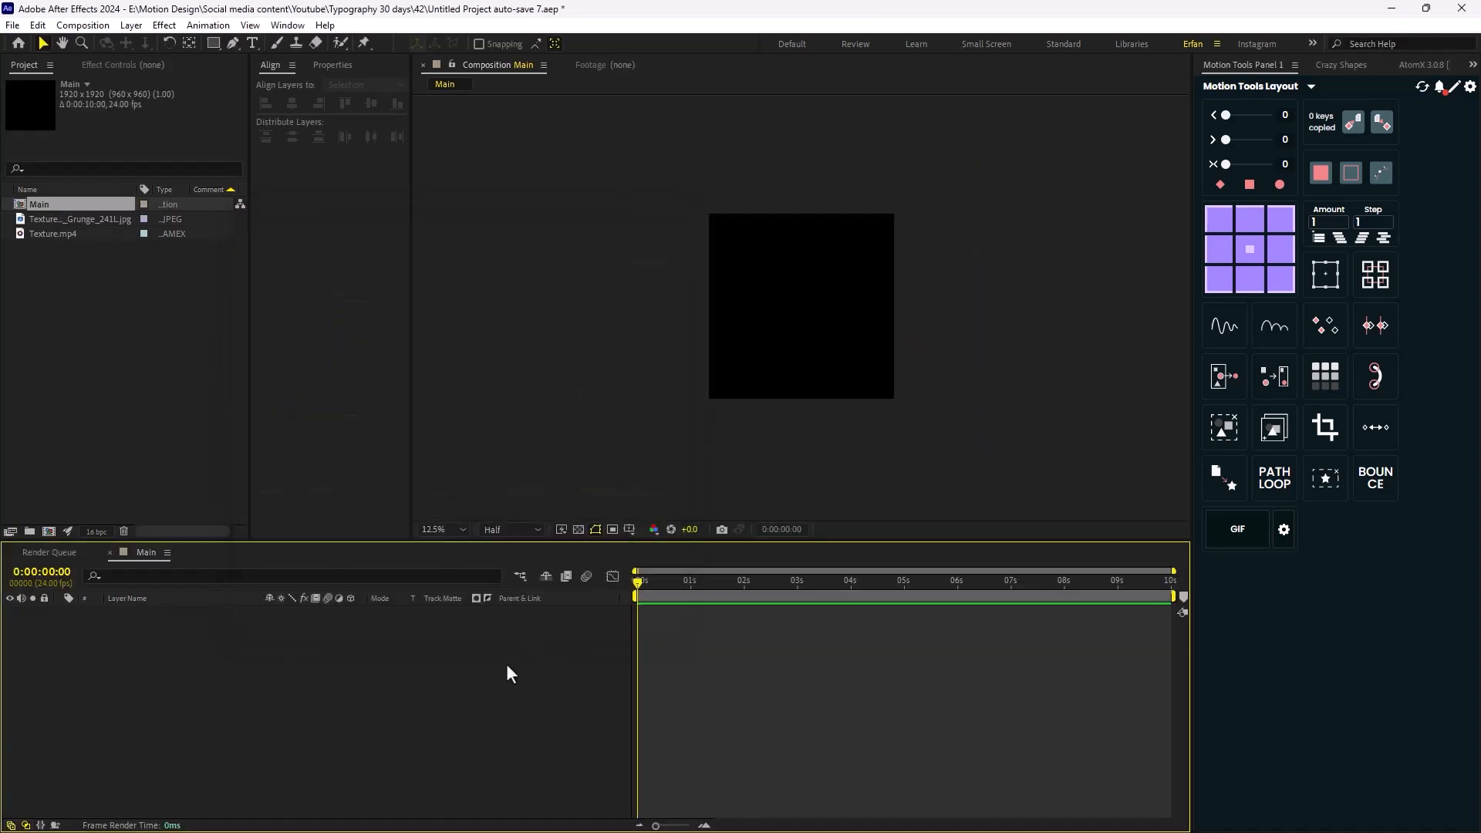
pyautogui.click(173, 428)
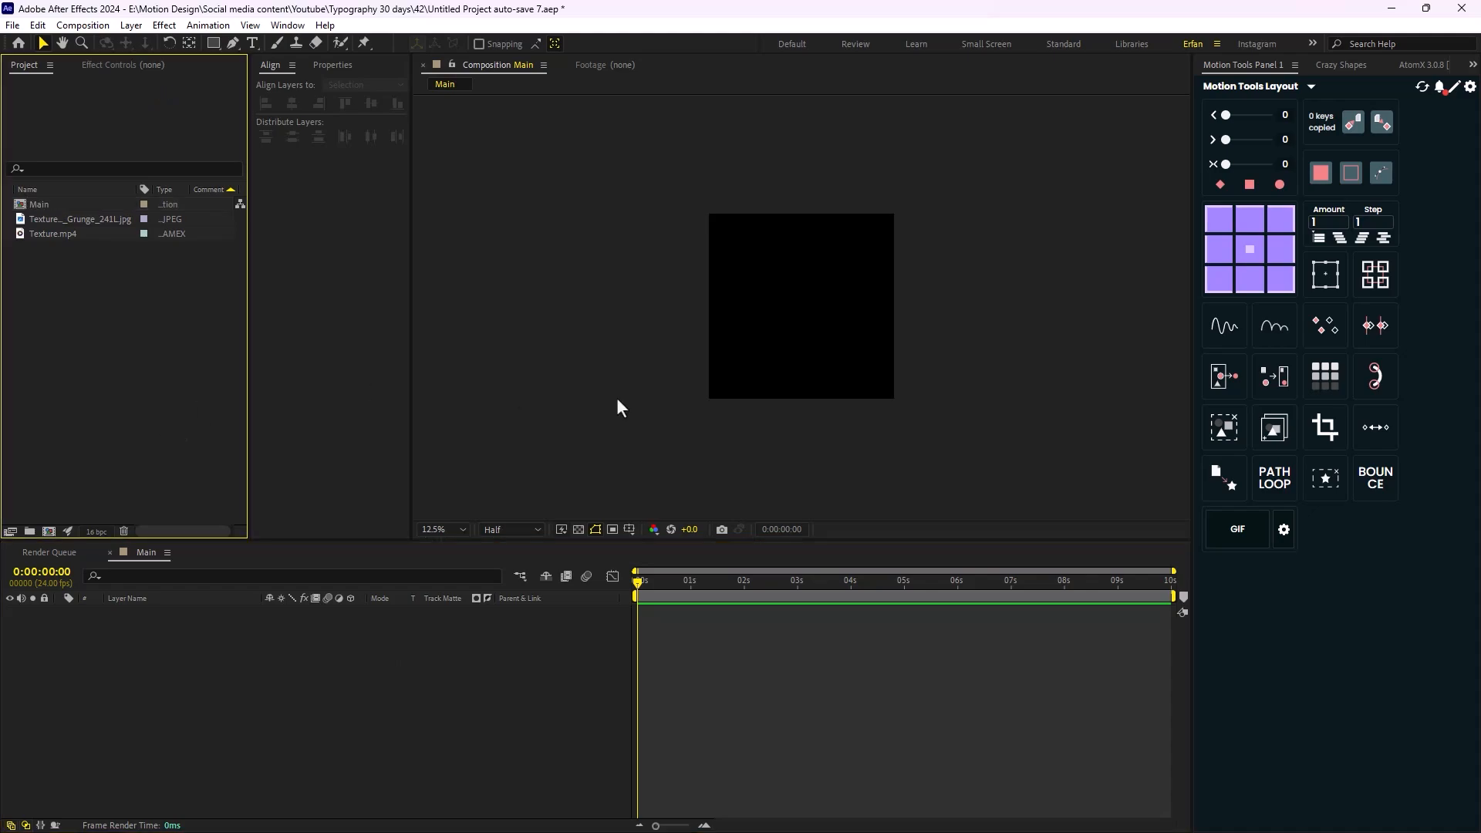
# - Add a text layer reading CLIENT to the composition
pyautogui.click(251, 43)
pyautogui.click(773, 300)
pyautogui.write('C')
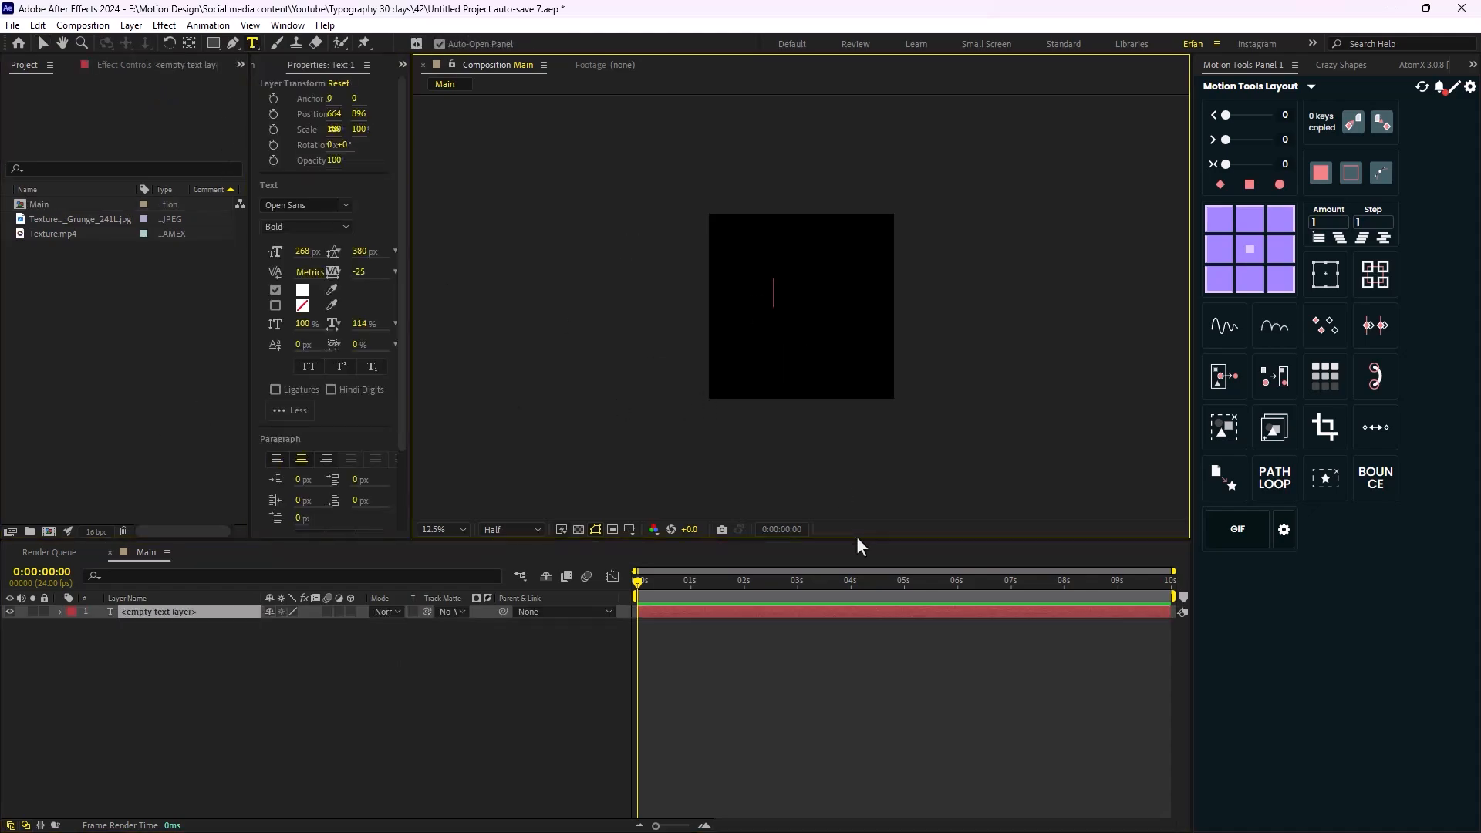
pyautogui.write('LIETN')
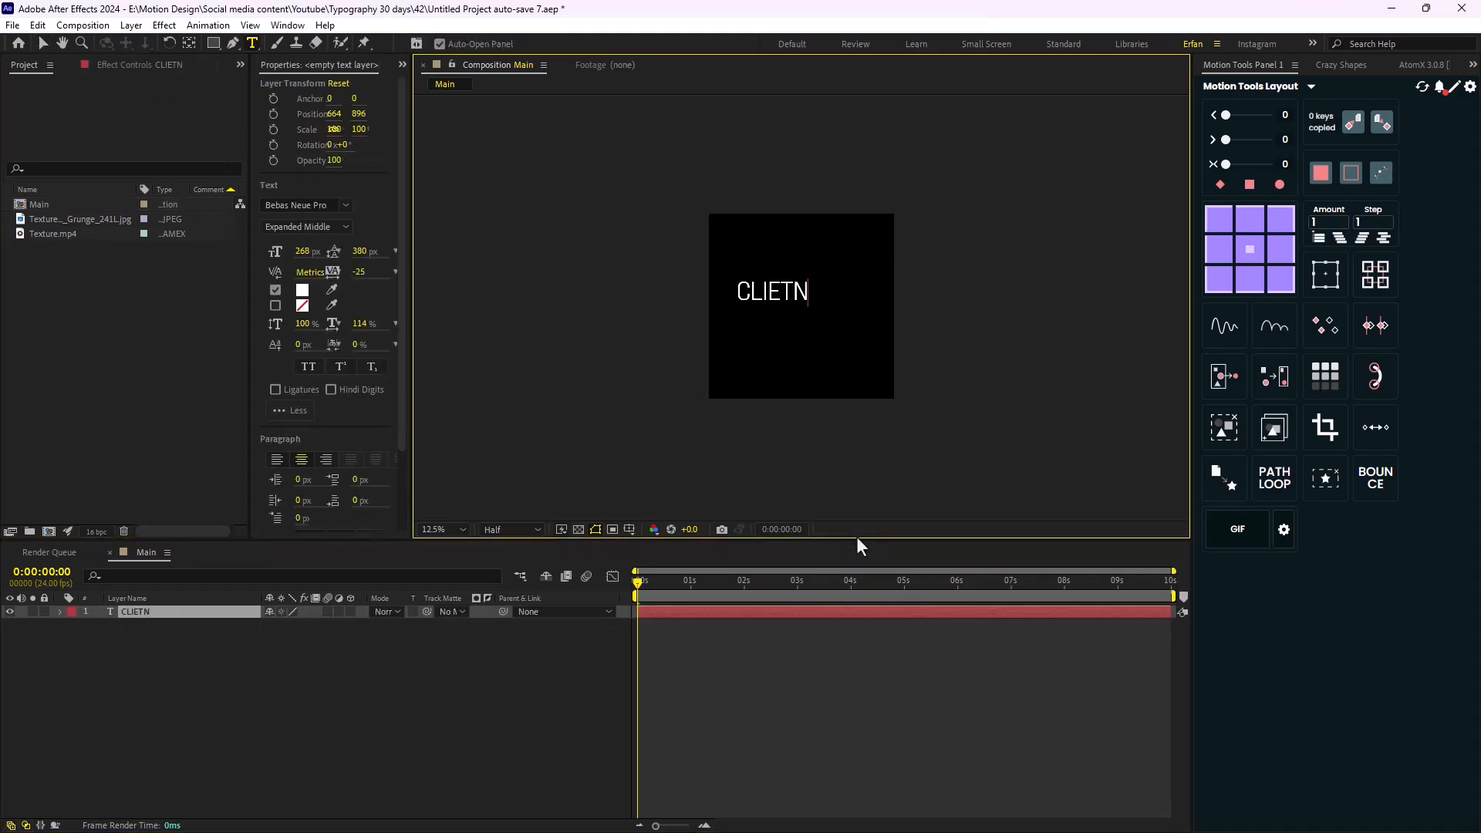
pyautogui.press('BackSpace')
pyautogui.press('BackSpace')
pyautogui.press('BackSpace')
pyautogui.press('BackSpace')
pyautogui.write('IENT')
pyautogui.click(42, 44)
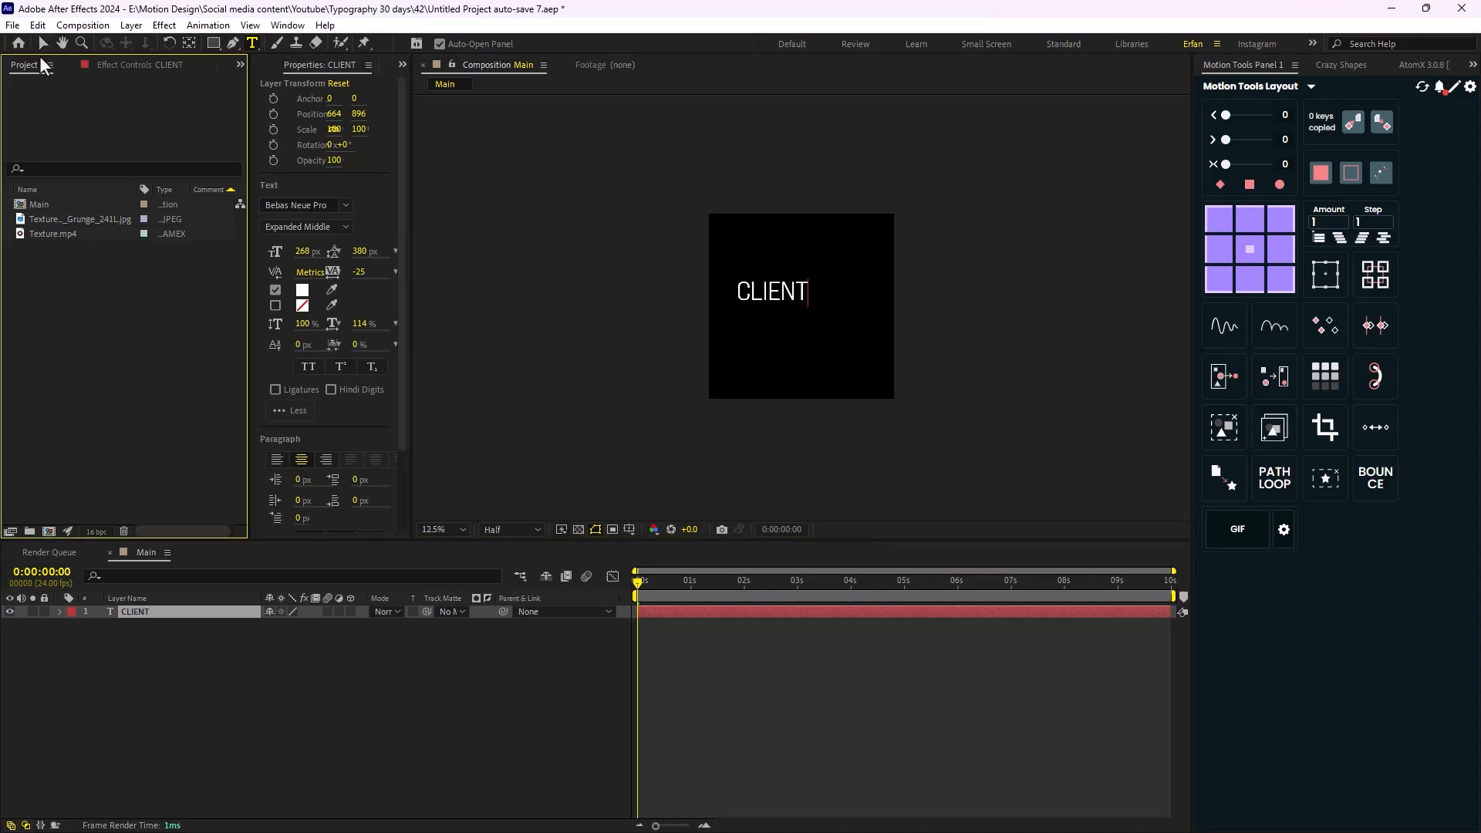
# - Centre the CLIENT text horizontally and vertically in the composition
pyautogui.click(402, 65)
pyautogui.click(424, 90)
pyautogui.click(291, 103)
pyautogui.click(371, 103)
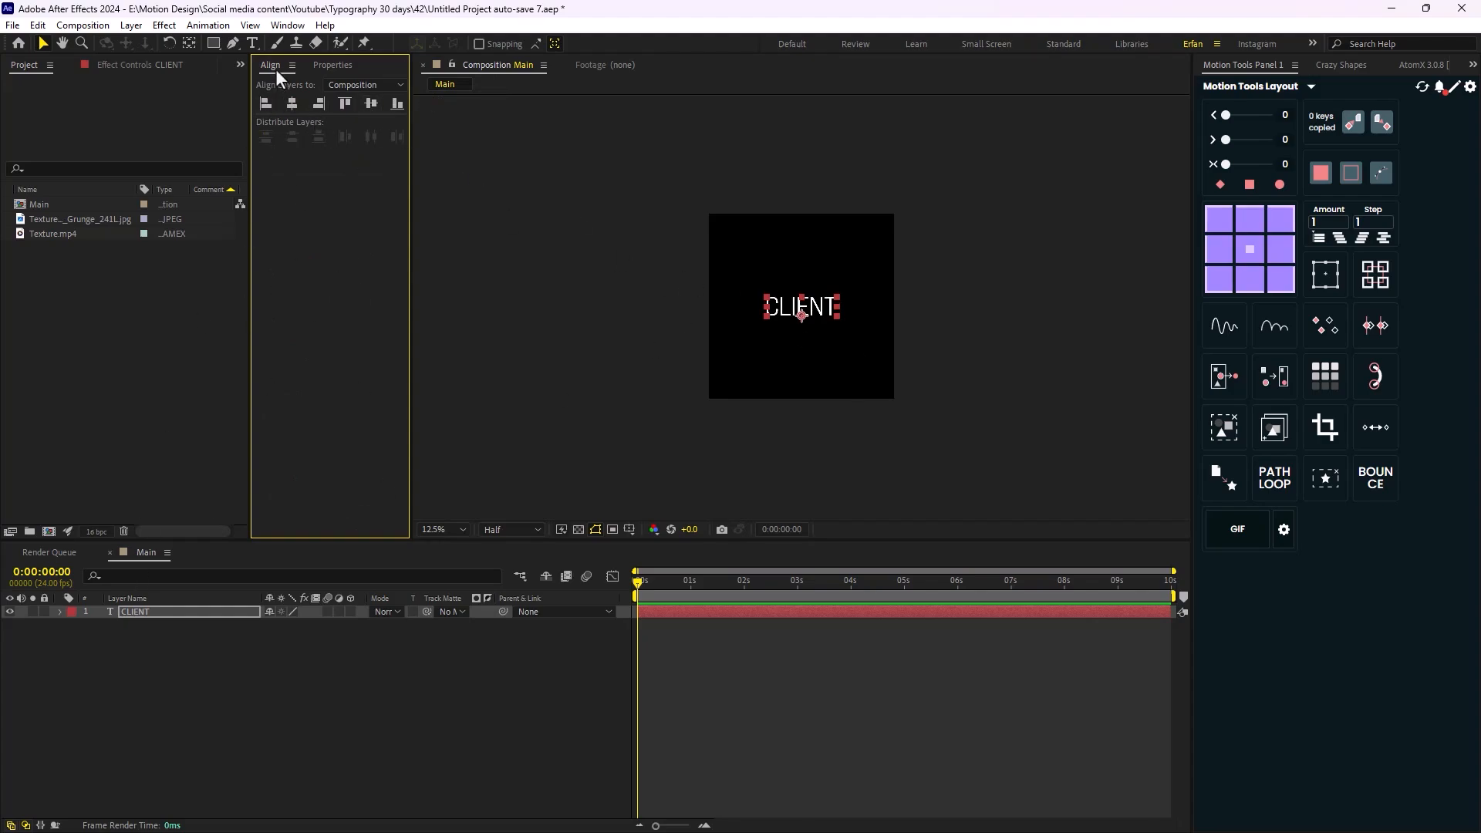
# - Set the CLIENT text to Bebas Neue Pro Expanded Thin and enlarge it to 529 px
pyautogui.click(334, 66)
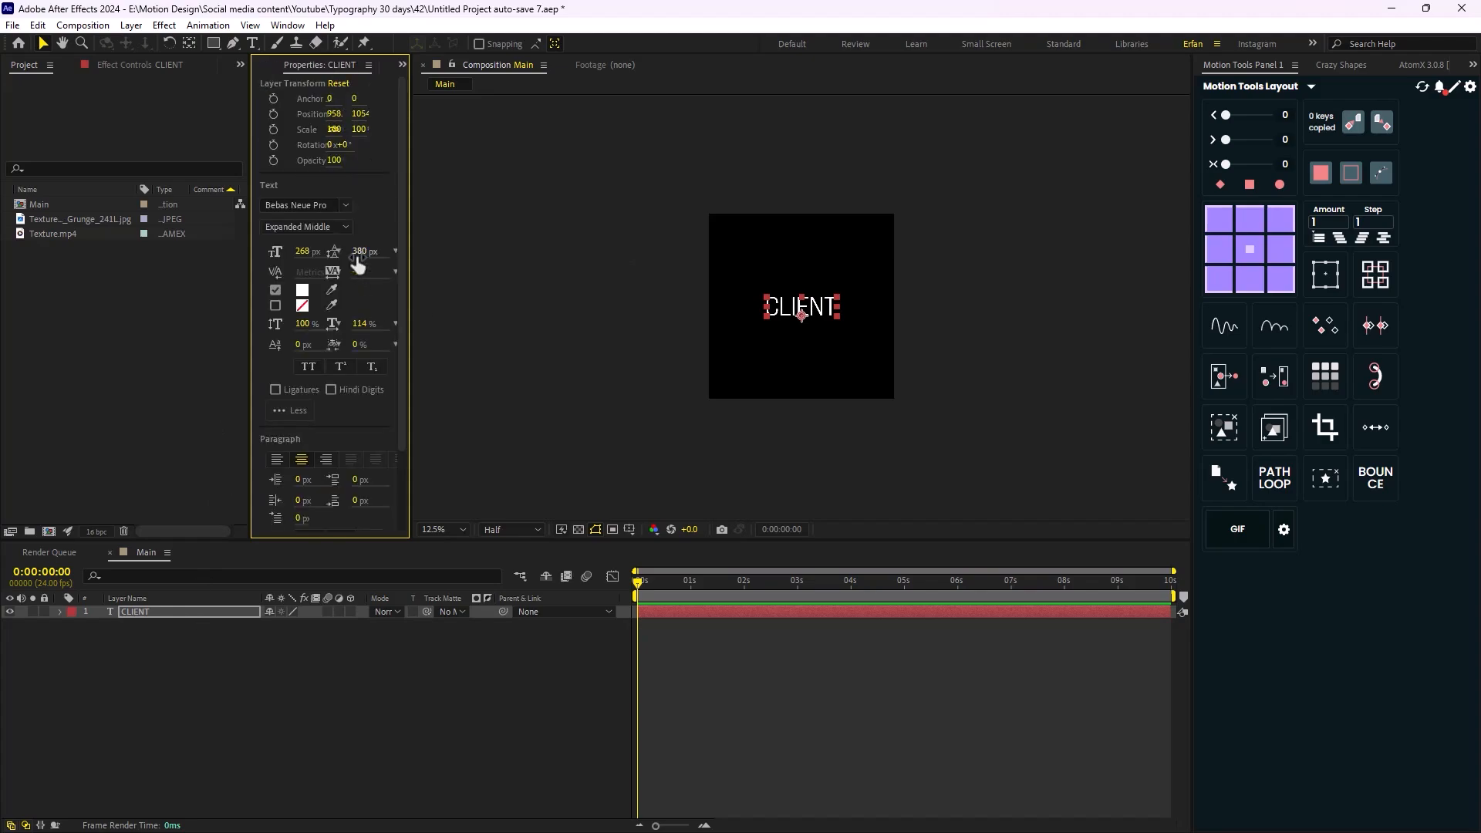
pyautogui.click(332, 209)
pyautogui.scroll(1, 383, 406)
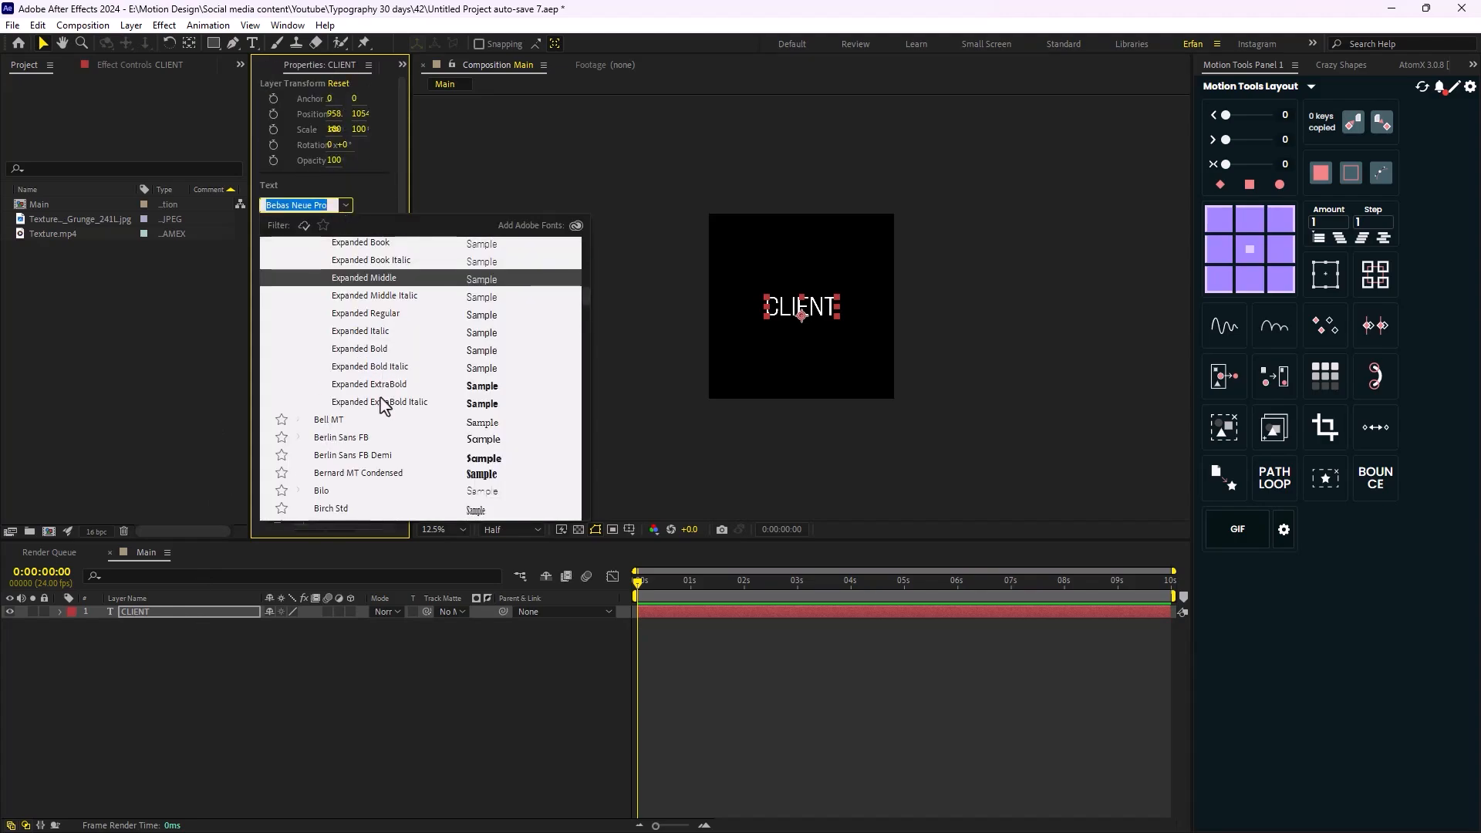
pyautogui.scroll(5, 384, 407)
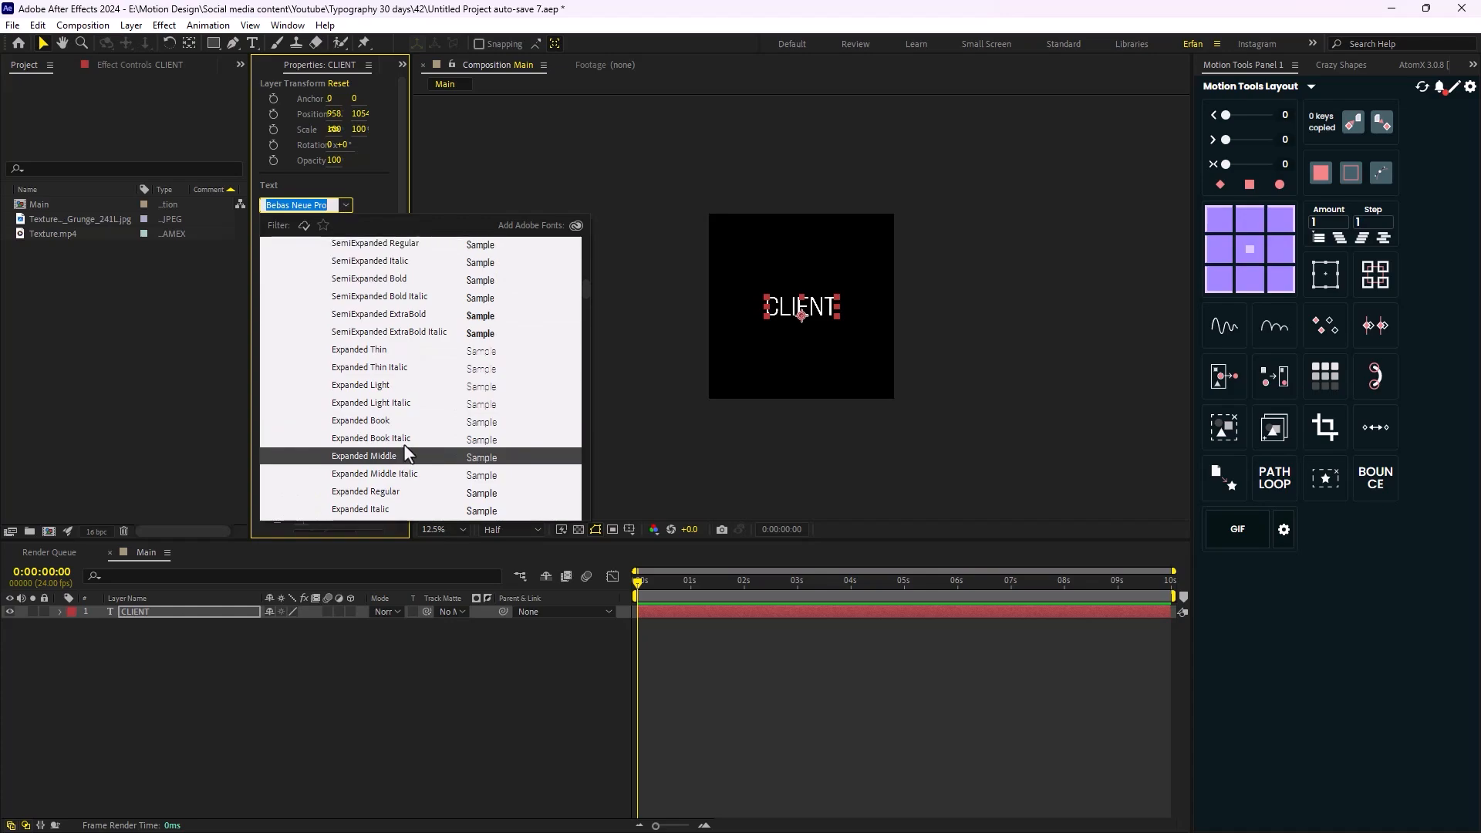
pyautogui.click(378, 352)
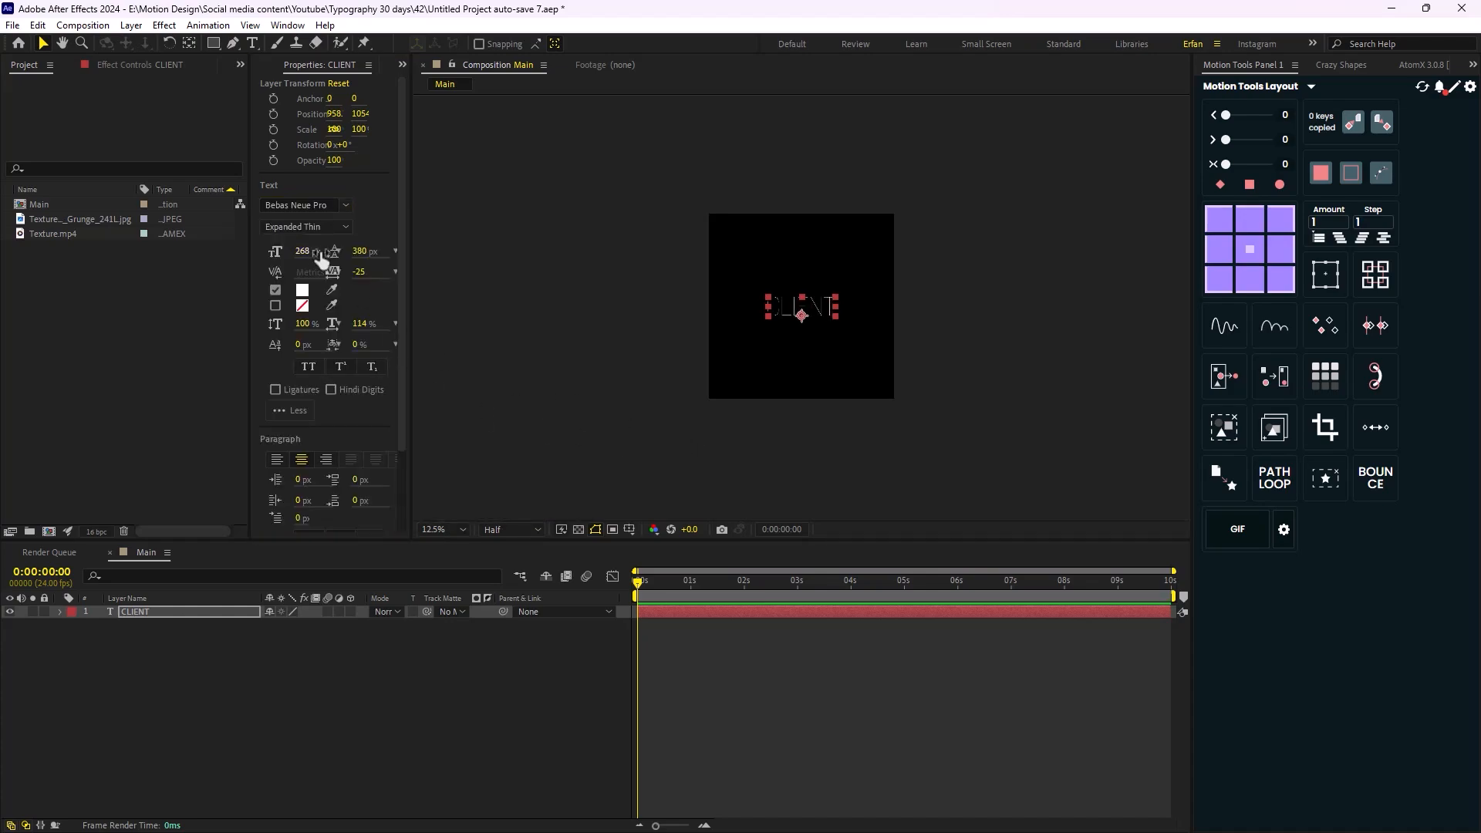
pyautogui.click(490, 275)
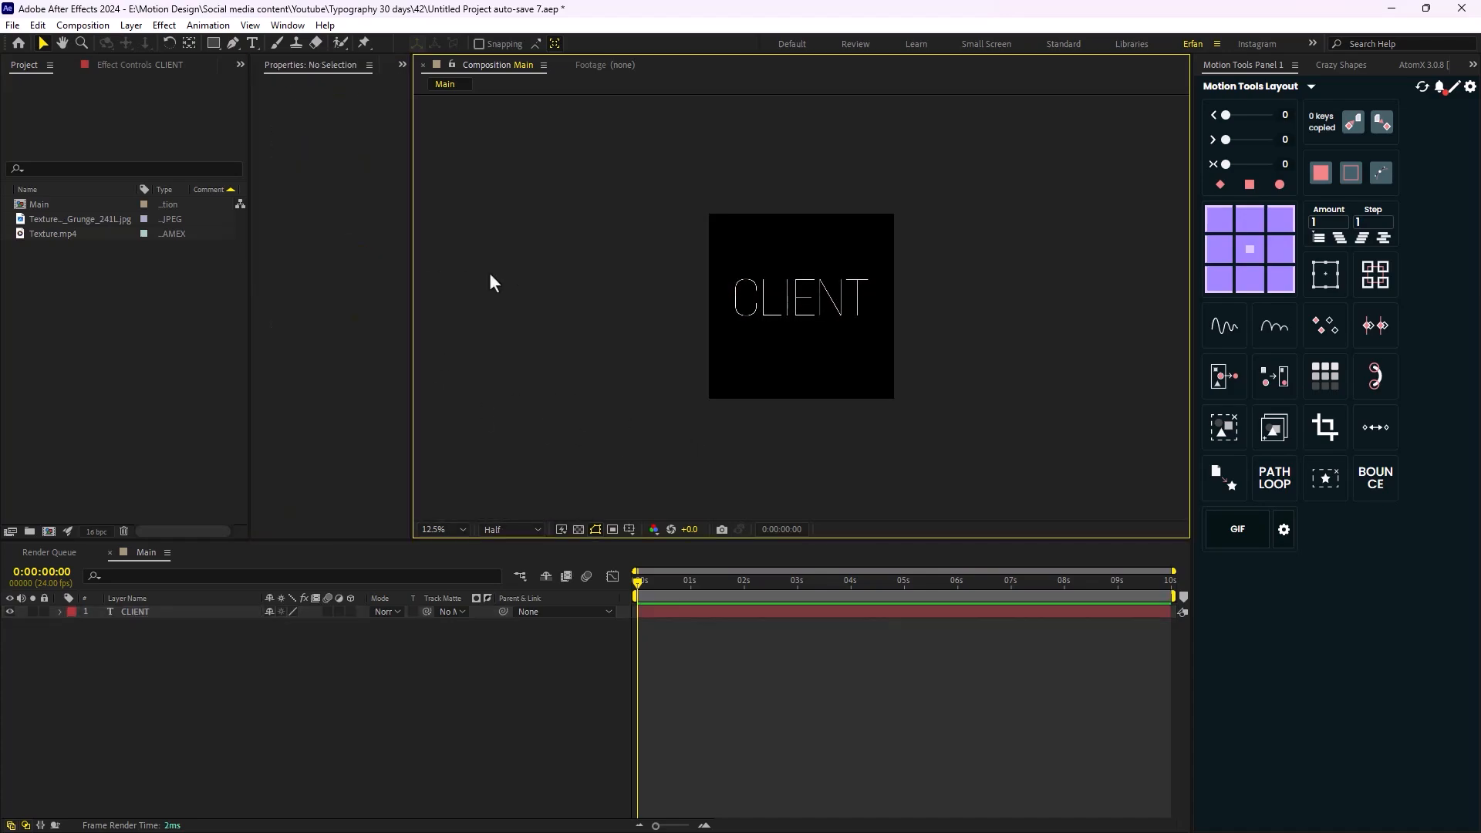
# - Duplicate the CLIENT text layer and set the copy's font style to Expanded ExtraBold
pyautogui.click(199, 611)
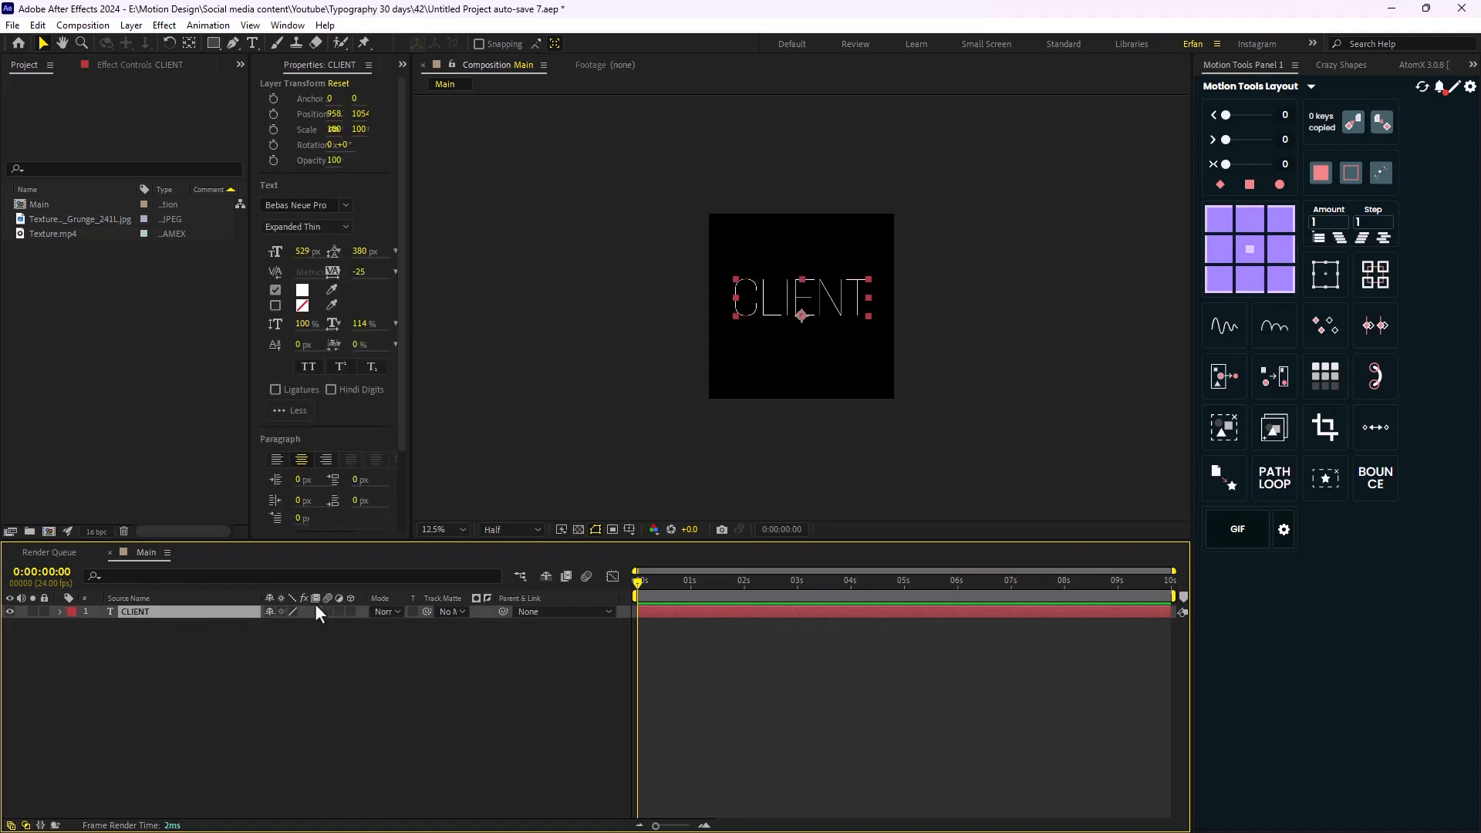
pyautogui.hotkey('ctrl', 'd')
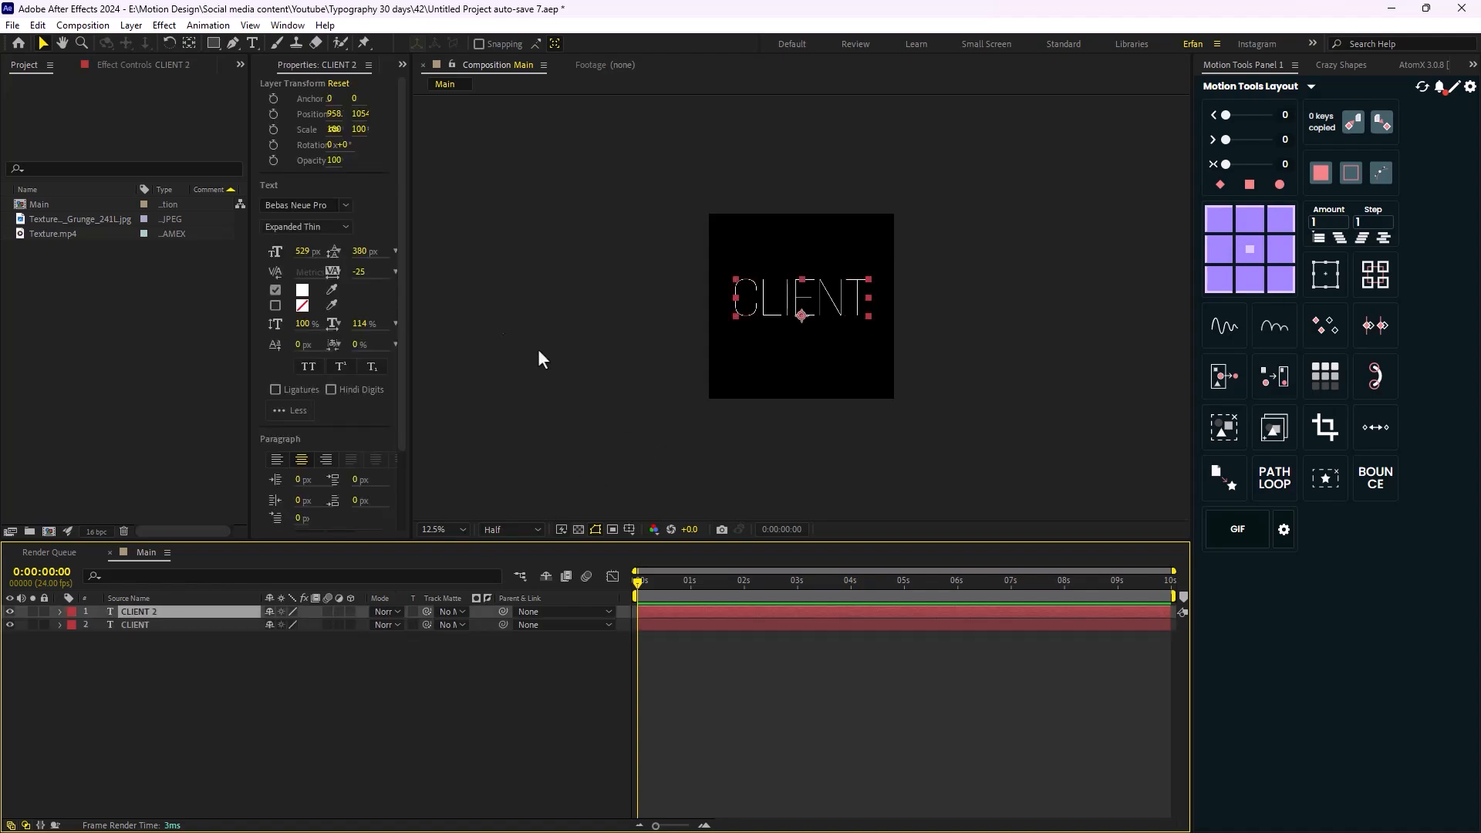
pyautogui.click(341, 225)
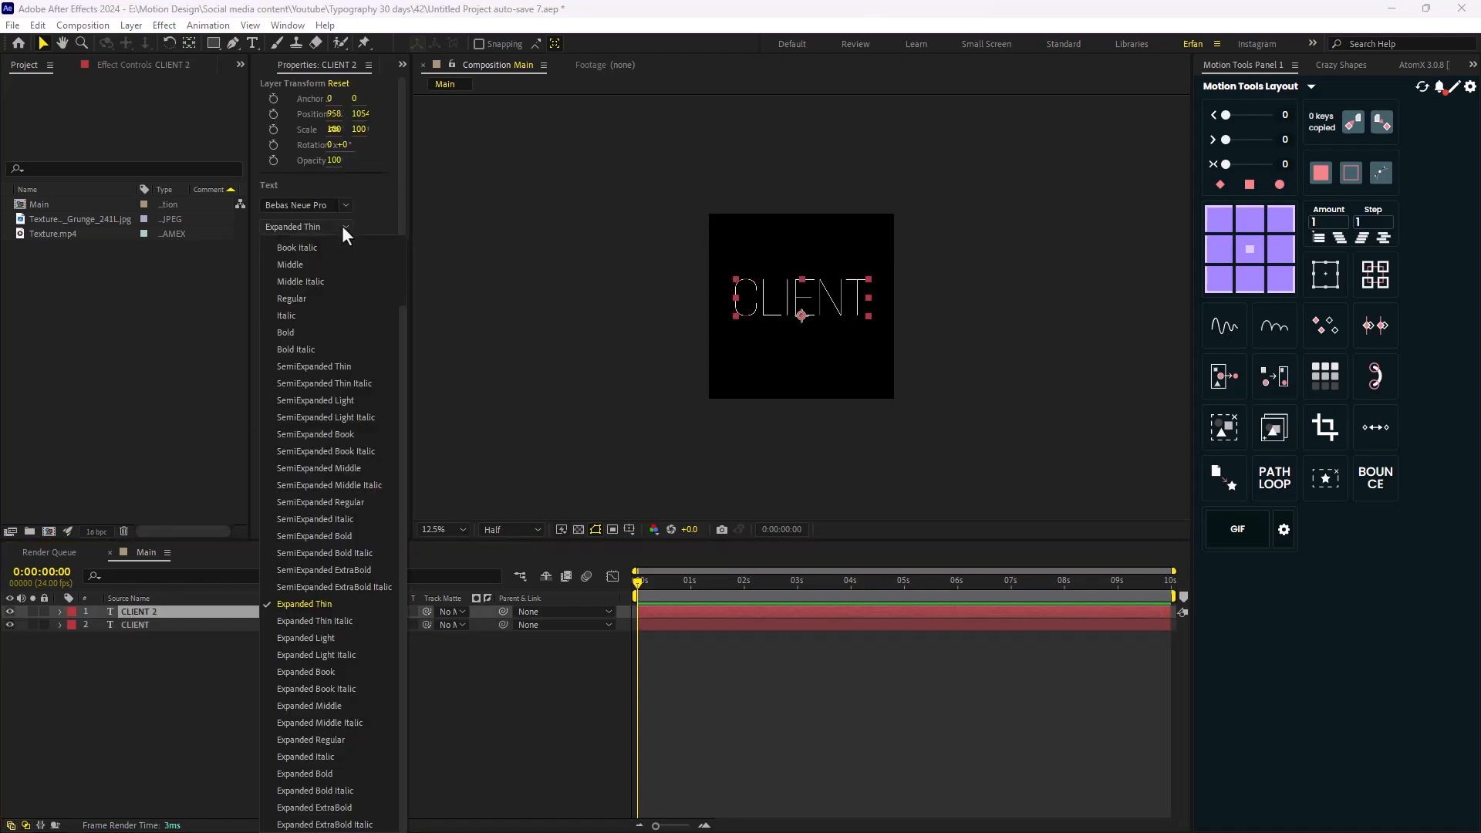
pyautogui.click(324, 808)
pyautogui.press('.')
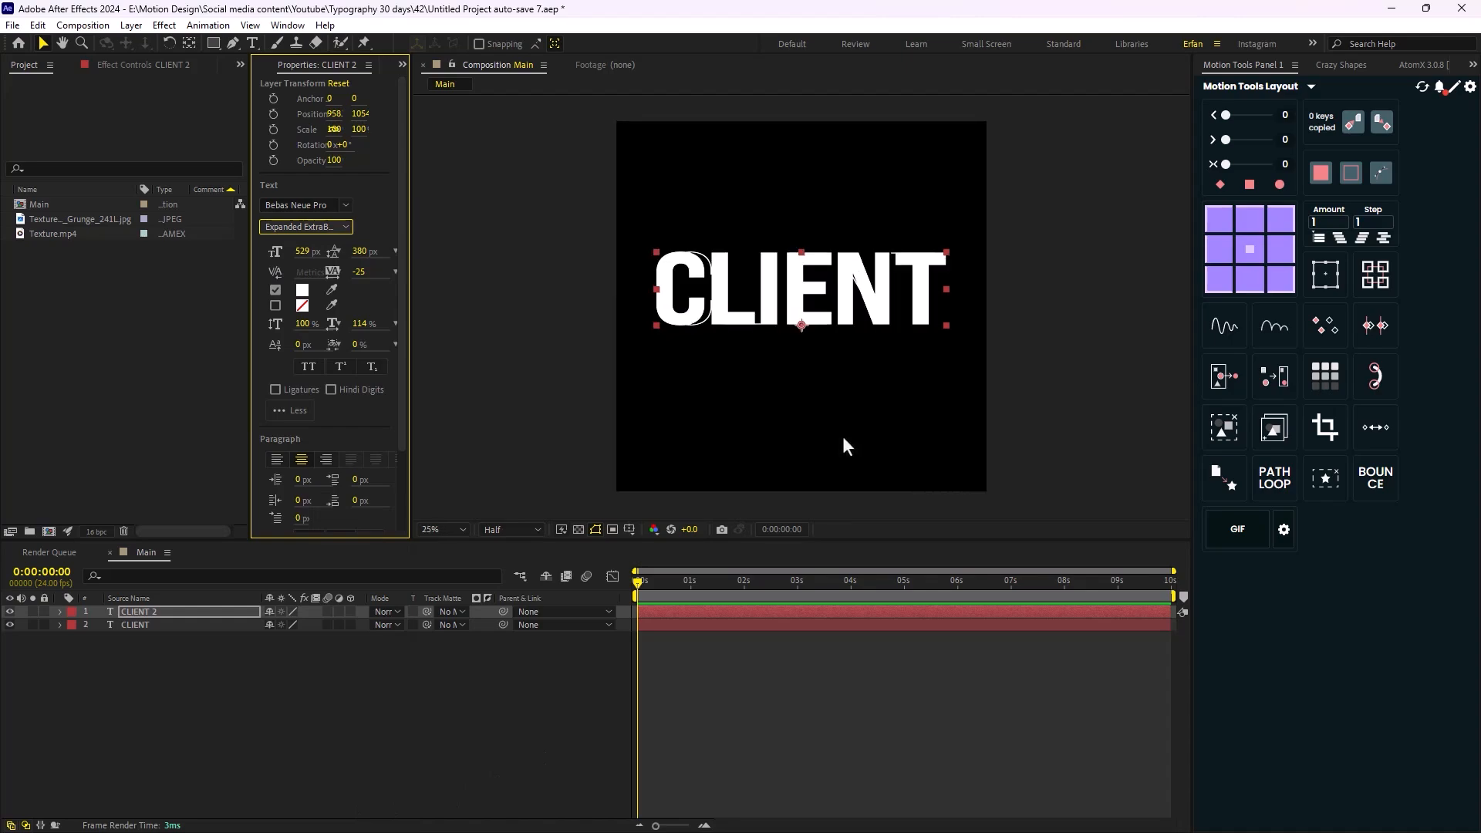
pyautogui.press(',')
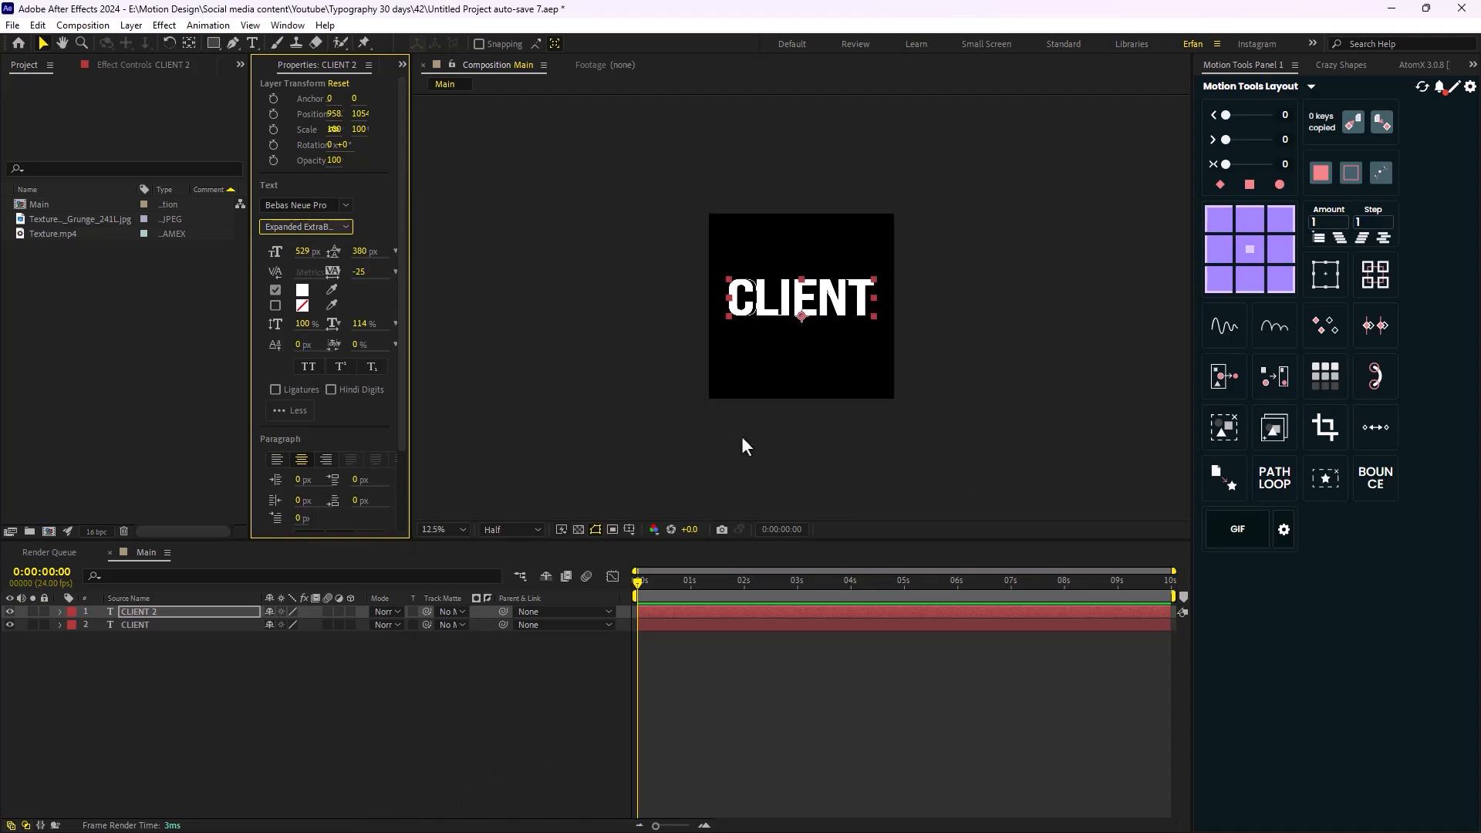
# - Set the font size of both the thin and the extra-bold CLIENT text layers to 650 px
pyautogui.click(155, 626)
pyautogui.moveTo(303, 252); pyautogui.dragTo(409, 265)
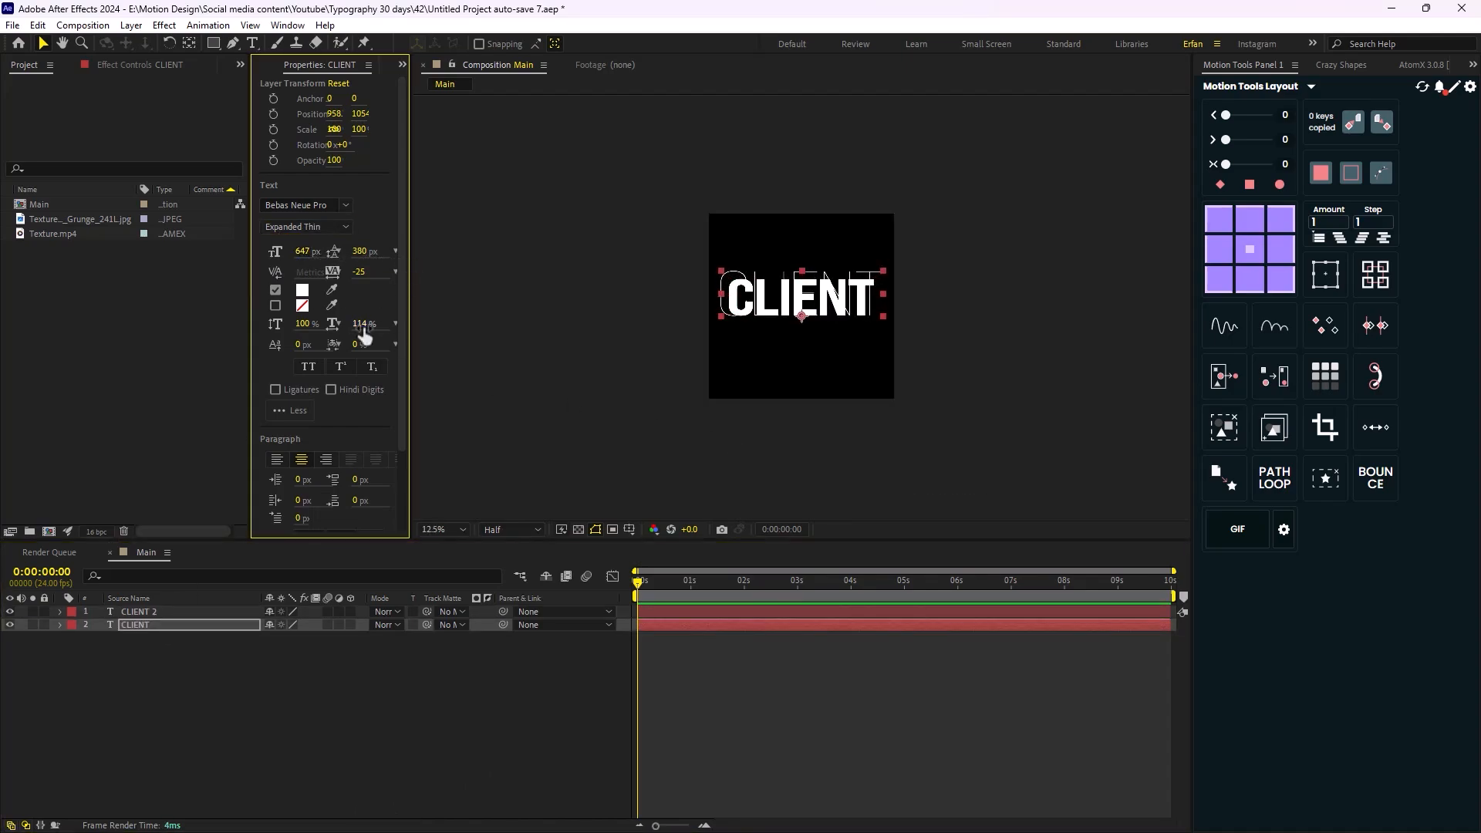
pyautogui.click(302, 251)
pyautogui.press('Return')
pyautogui.click(182, 611)
pyautogui.click(301, 252)
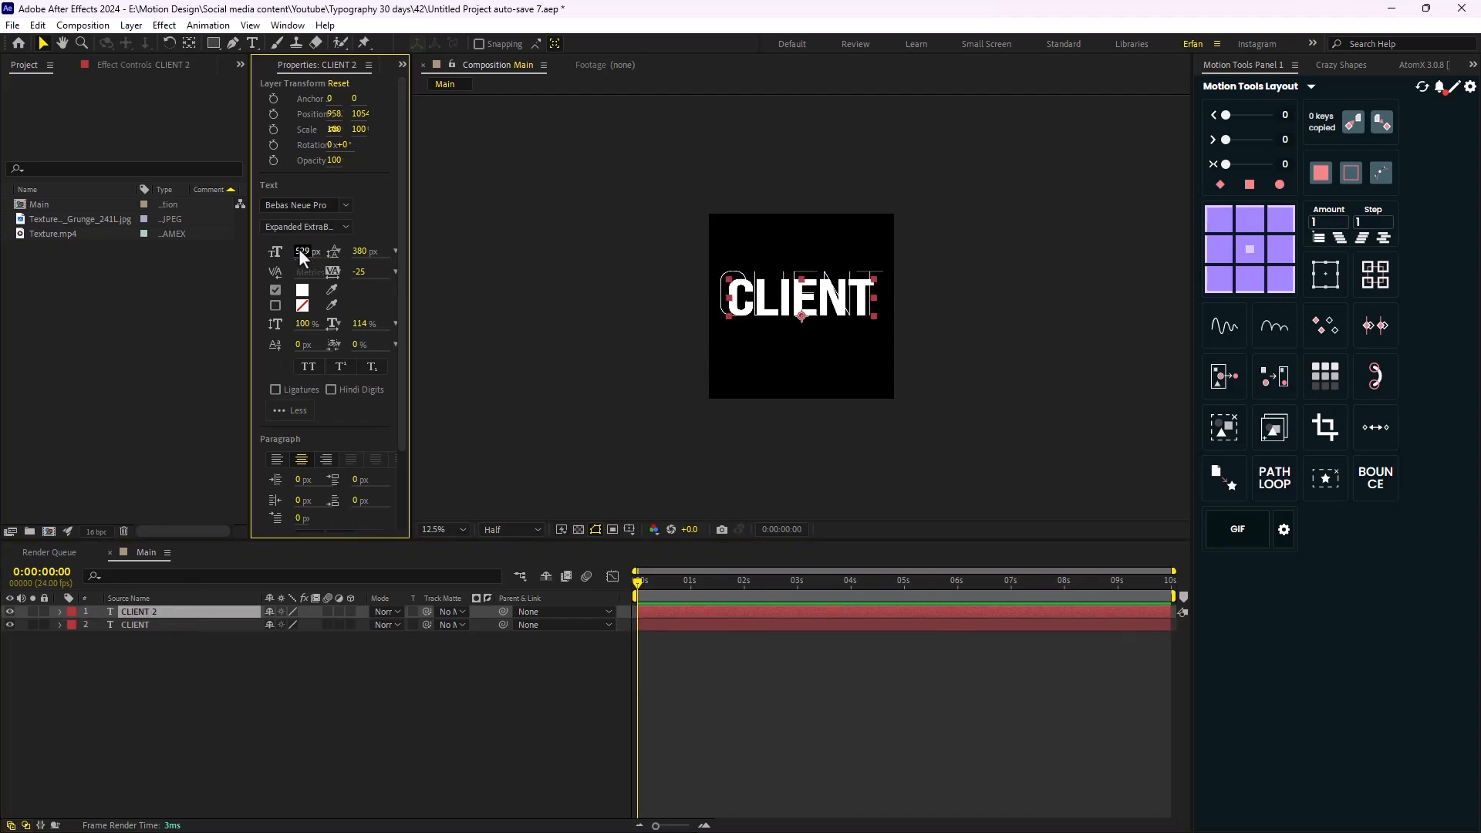
pyautogui.press('Return')
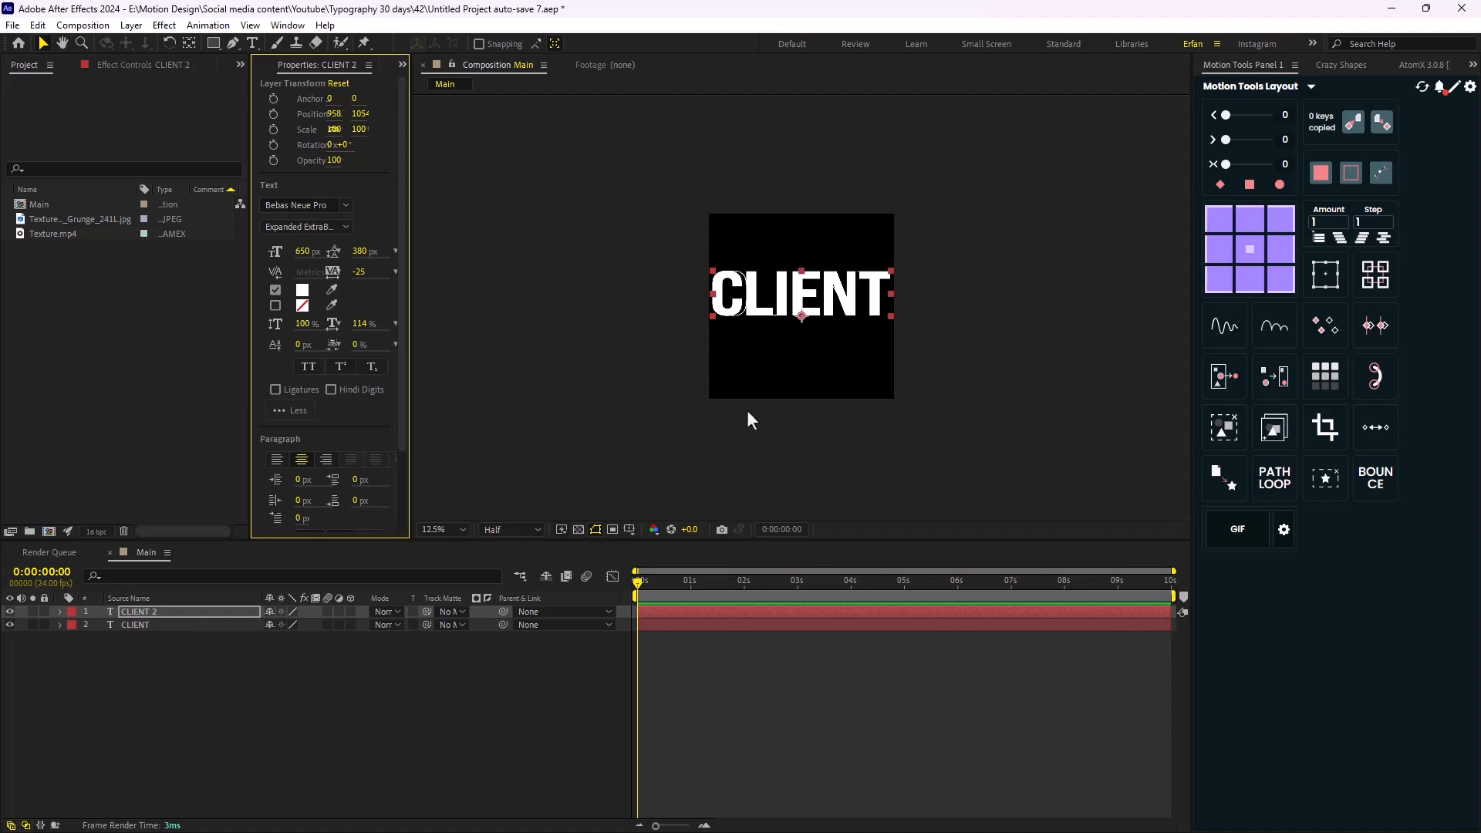
pyautogui.press('.')
pyautogui.click(244, 713)
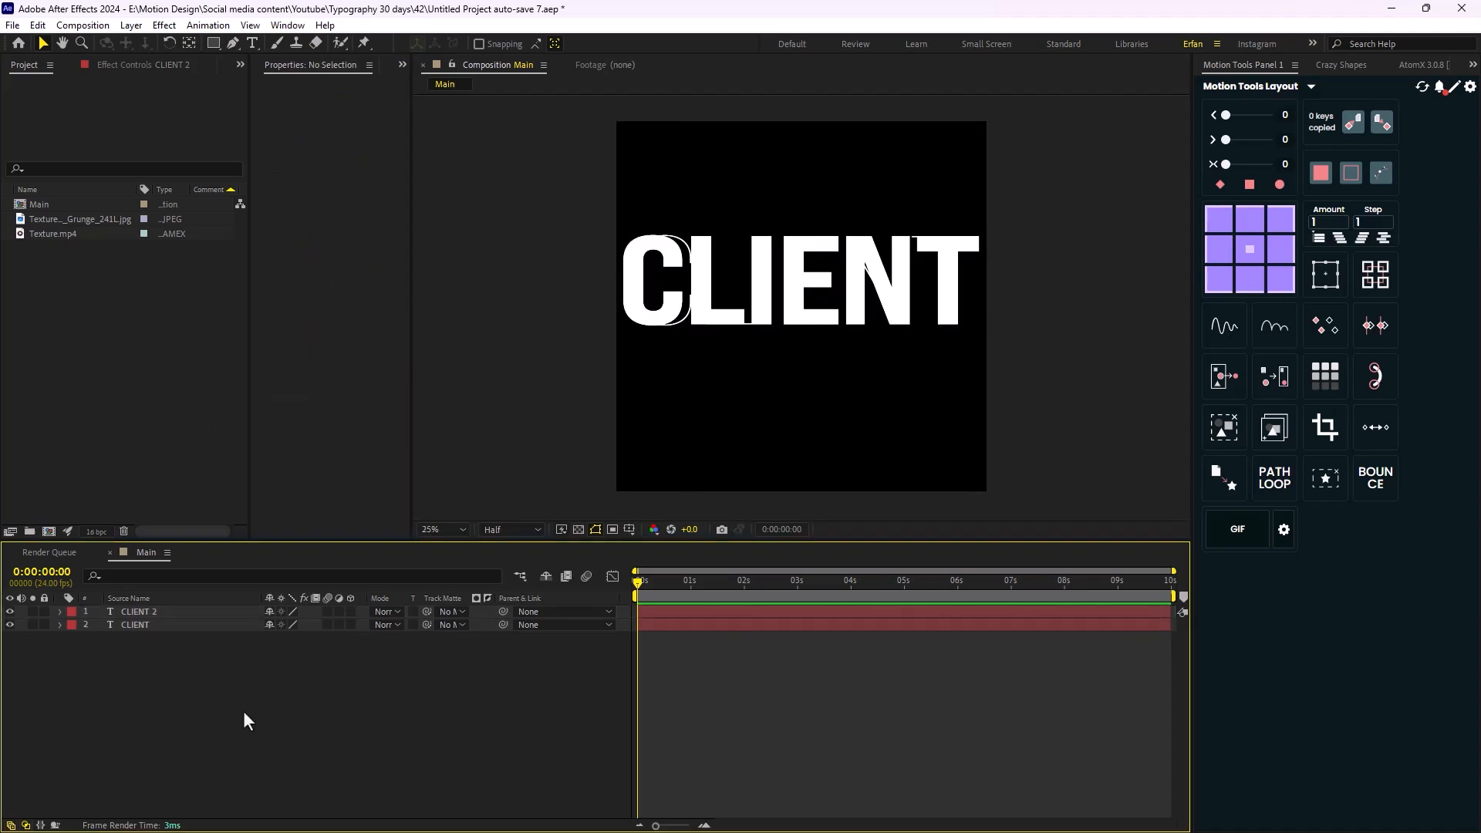
# - Create shape outlines from the thin CLIENT text layer and from its extra-bold copy
pyautogui.click(155, 628)
pyautogui.rightClick(155, 630)
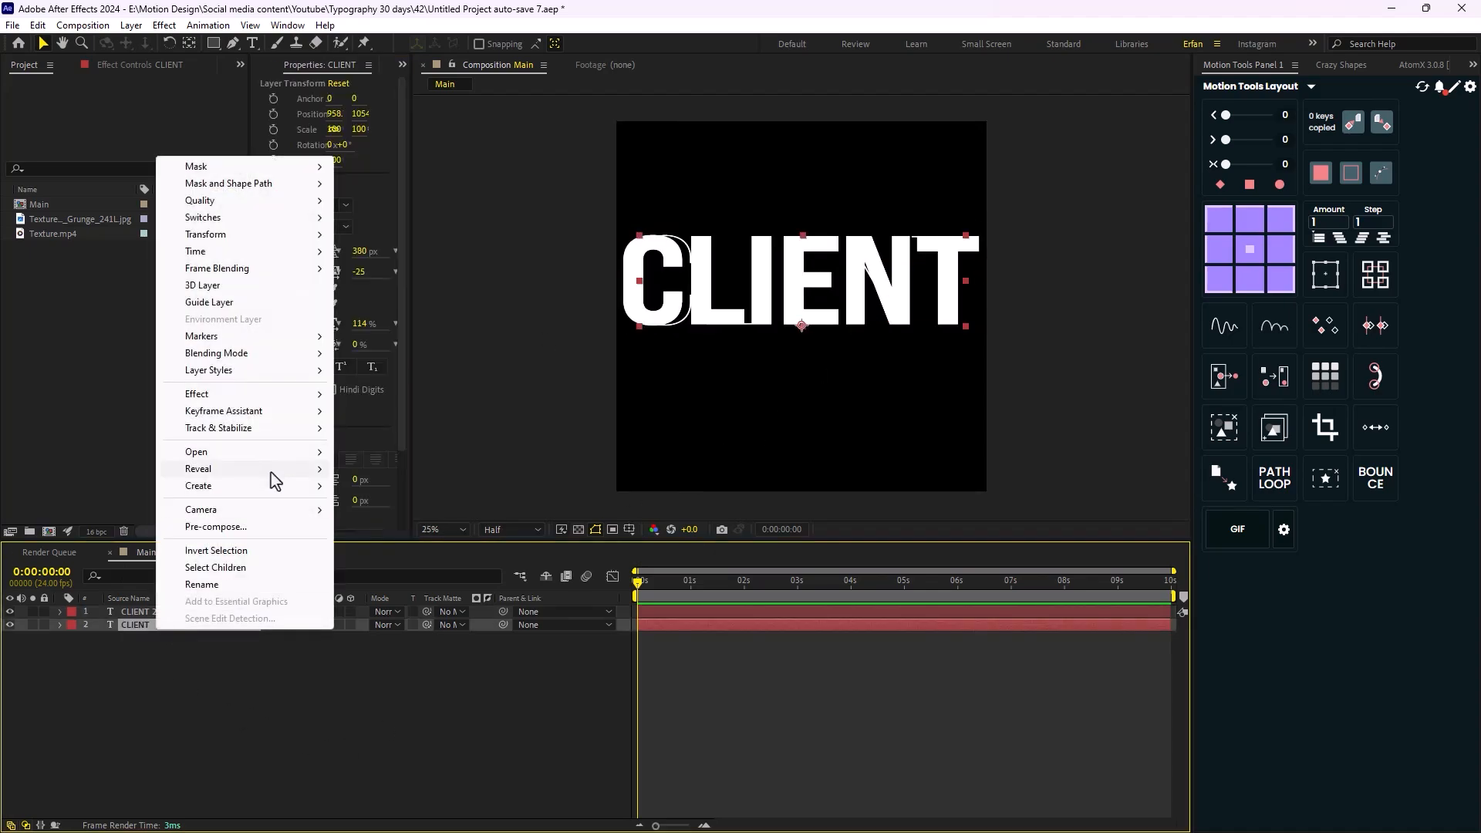
pyautogui.moveTo(275, 485)
pyautogui.click(398, 500)
pyautogui.click(155, 615)
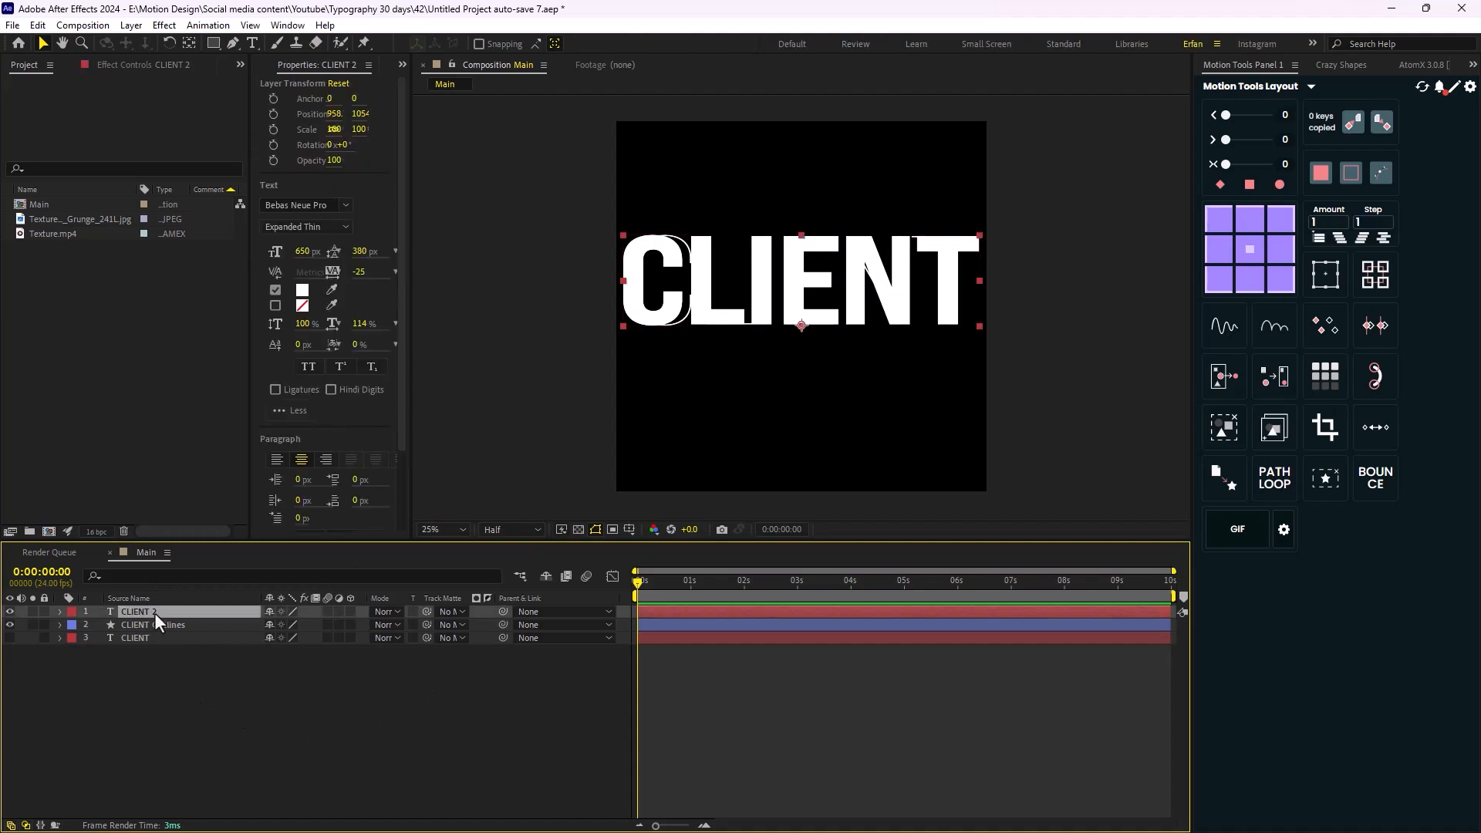
pyautogui.rightClick(155, 615)
pyautogui.click(395, 490)
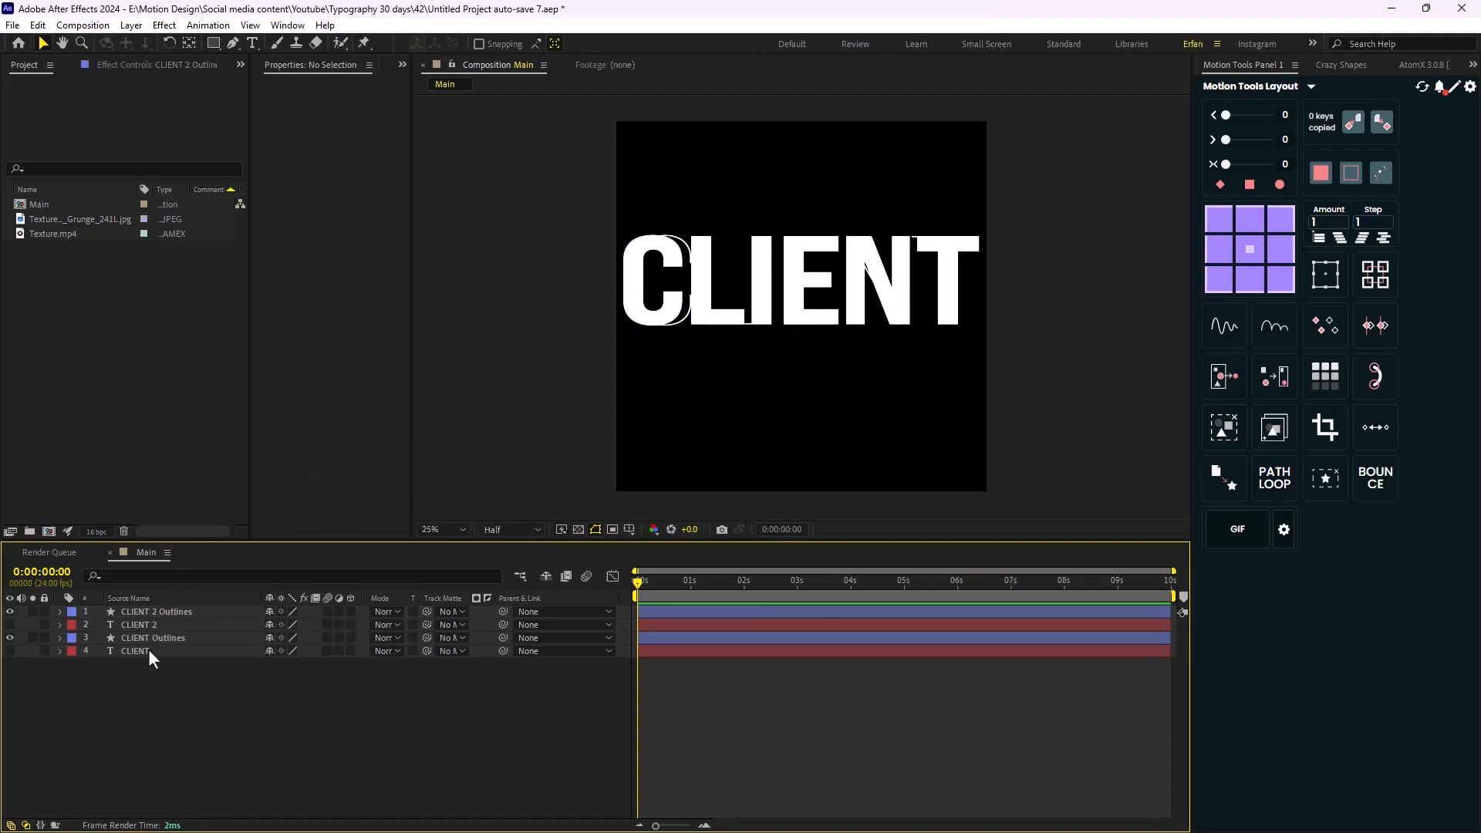
# - Delete the two original text layers, CLIENT and CLIENT 2, keeping only their outline layers
pyautogui.click(155, 625)
pyautogui.keyDown('ctrl'); pyautogui.click(166, 651); pyautogui.keyUp('ctrl')
pyautogui.press('Delete')
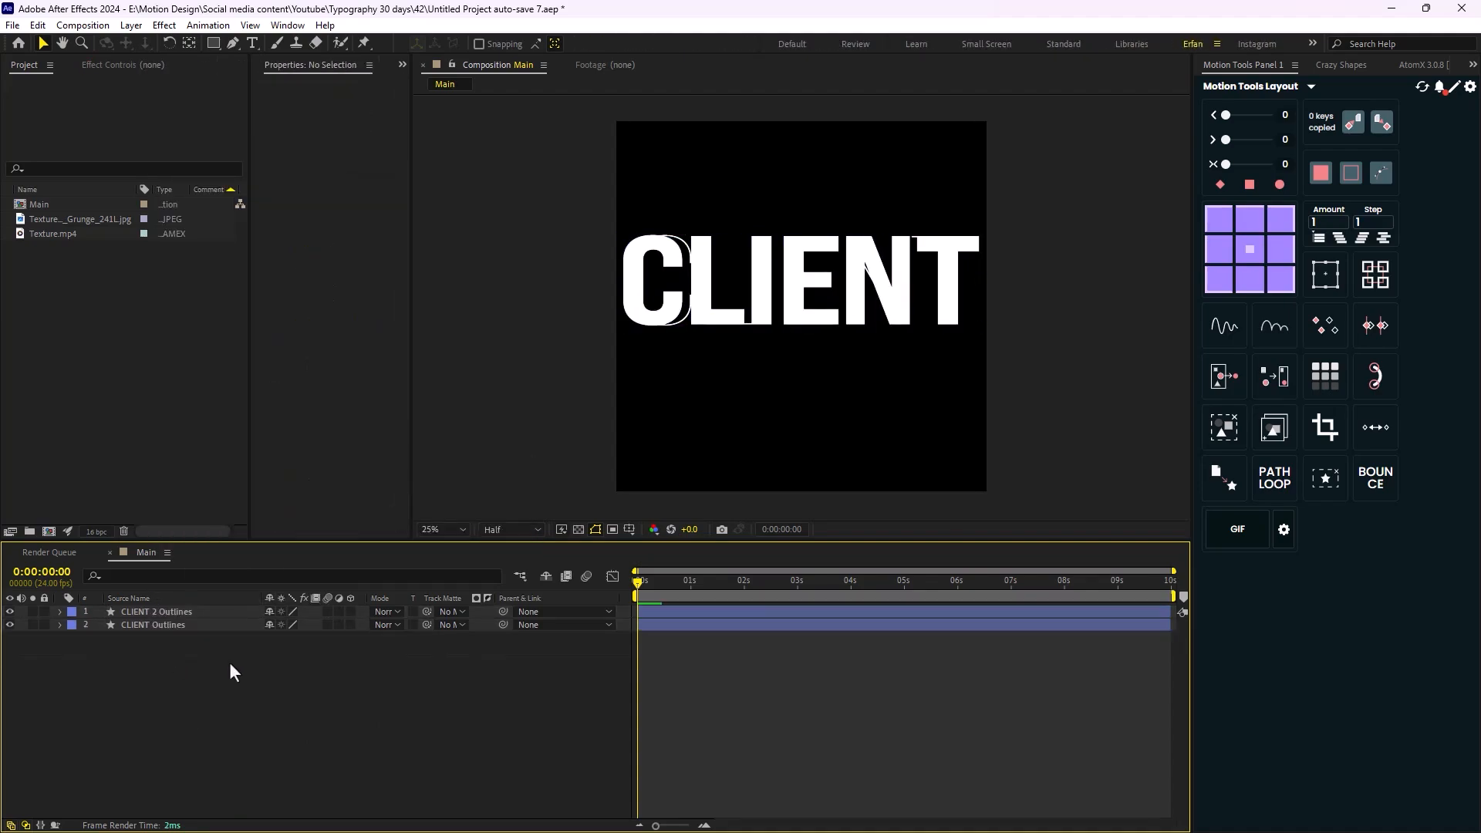
# - Align the two CLIENT outline layers to each other by their horizontal centres
pyautogui.hotkey('ctrl', 'a')
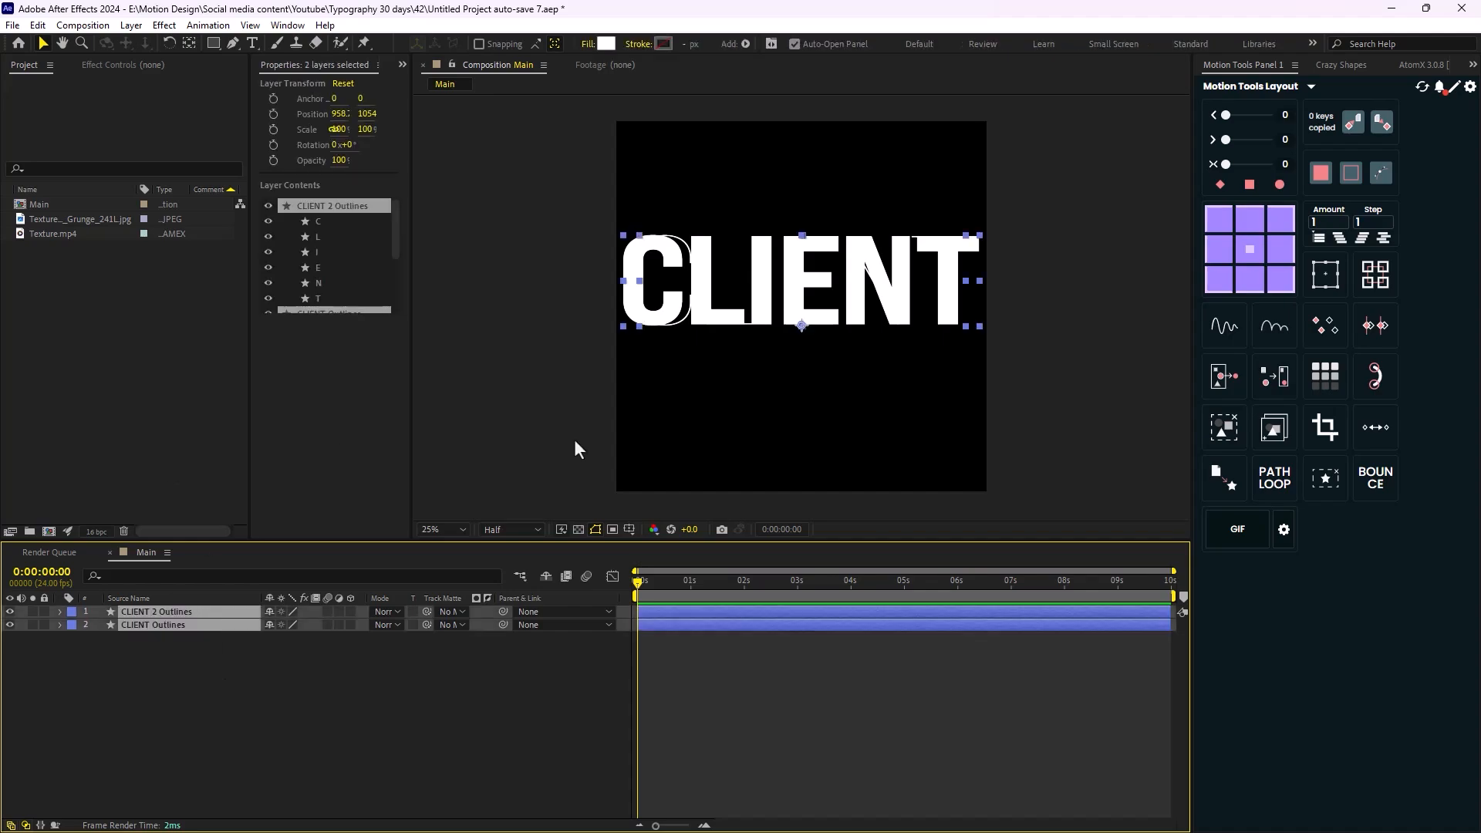
pyautogui.click(402, 66)
pyautogui.click(442, 83)
pyautogui.click(292, 103)
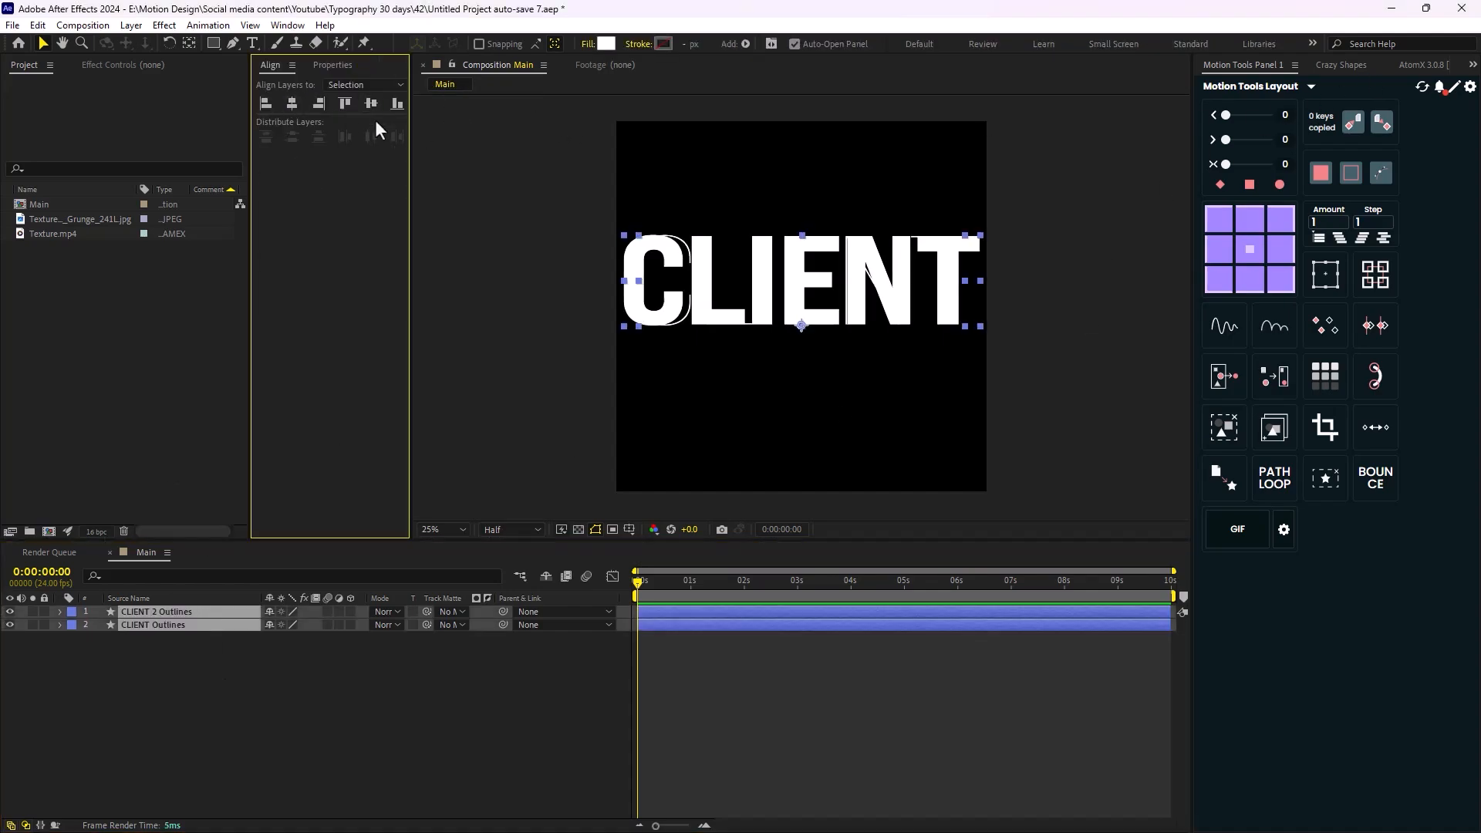
pyautogui.click(344, 671)
# - Add path keyframes at 0 seconds to all letters of both outline layers using Crazy Shapes
pyautogui.click(242, 626)
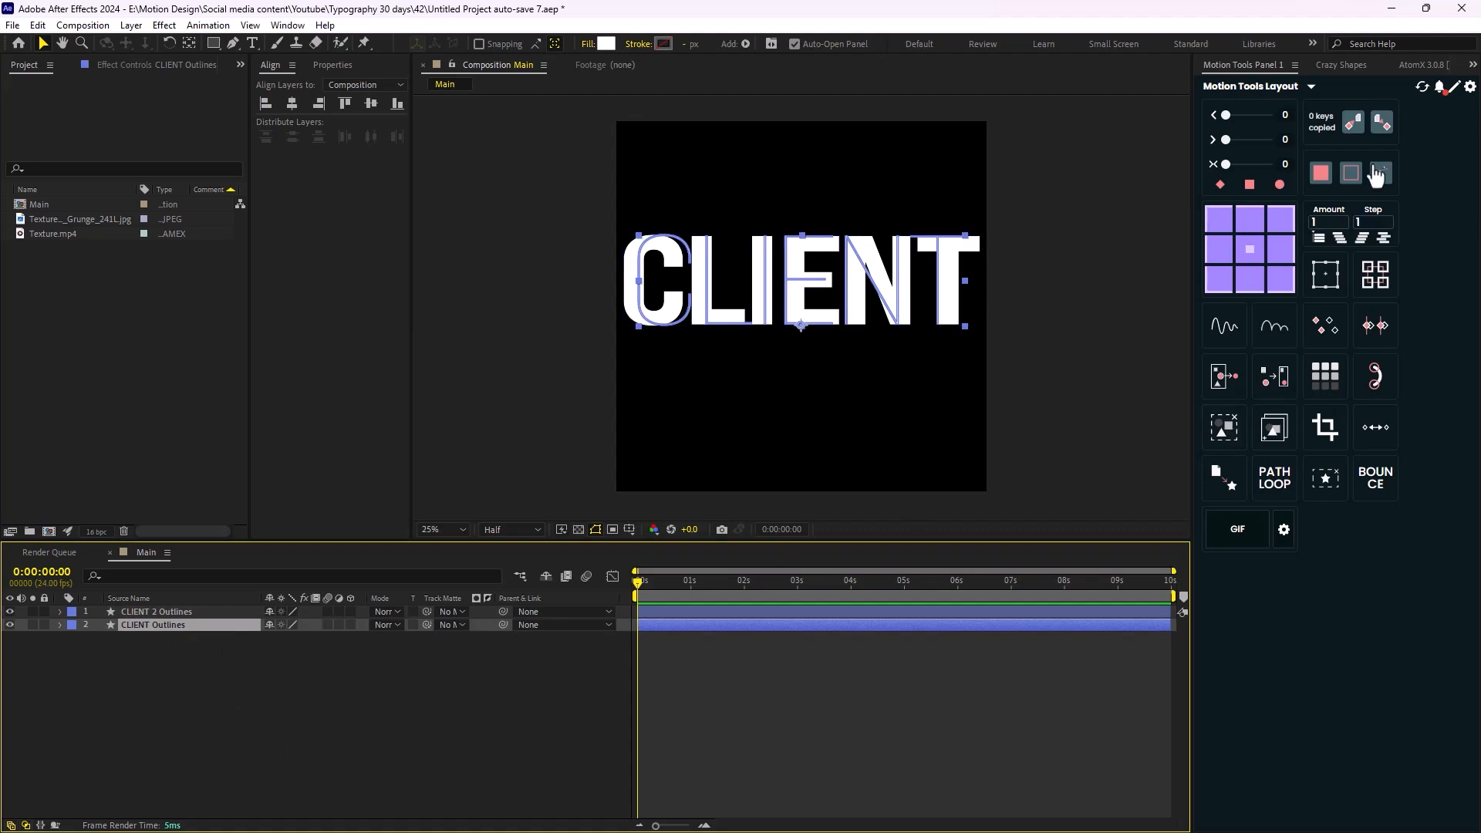
pyautogui.click(1335, 67)
pyautogui.click(1262, 89)
pyautogui.click(1226, 160)
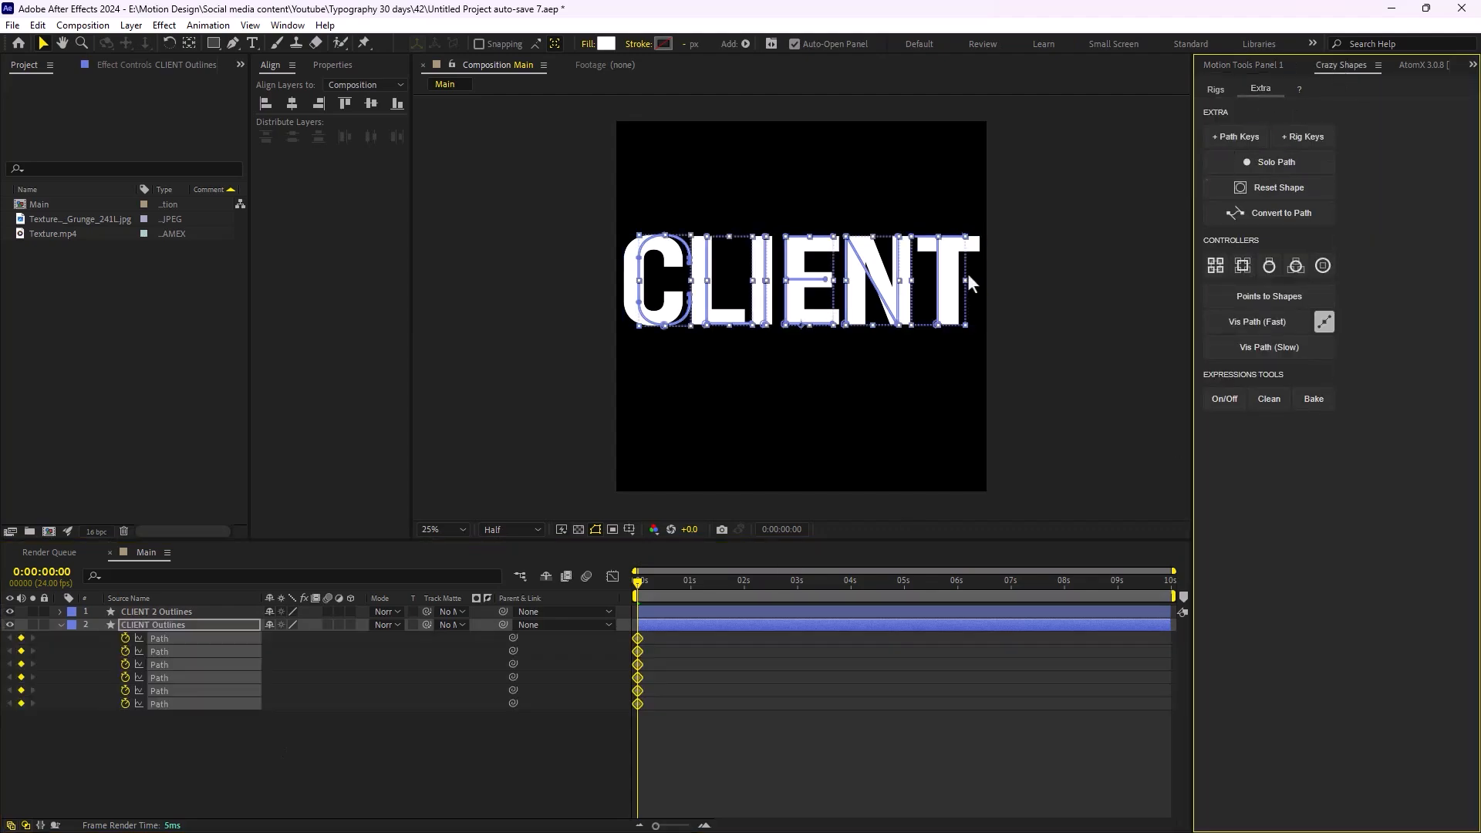
pyautogui.click(123, 611)
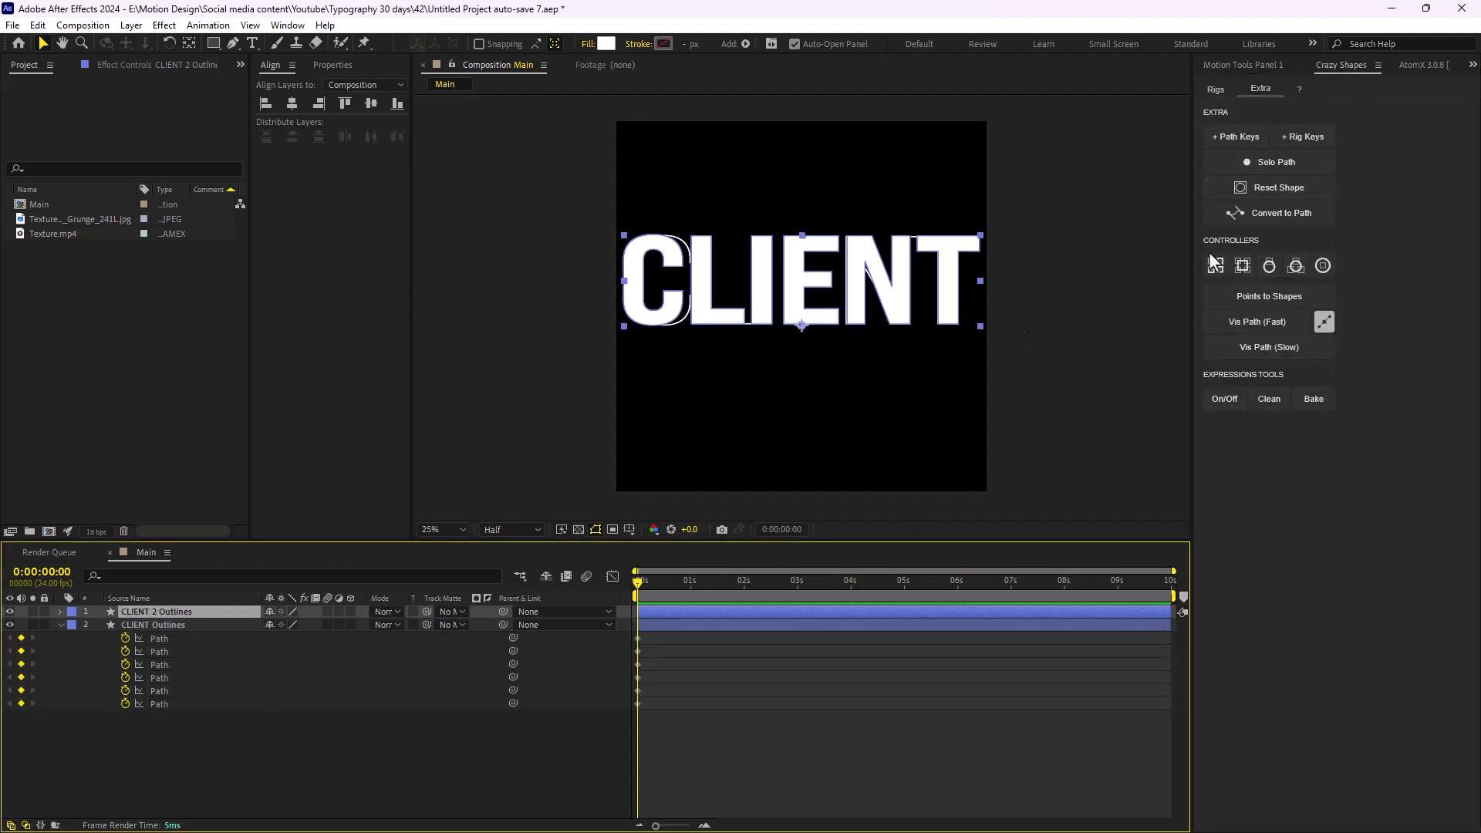
pyautogui.click(1234, 134)
# - Copy the CLIENT 2 Outlines path keyframes and paste them onto the matching CLIENT Outlines paths at 1 second
pyautogui.moveTo(681, 632); pyautogui.dragTo(620, 701)
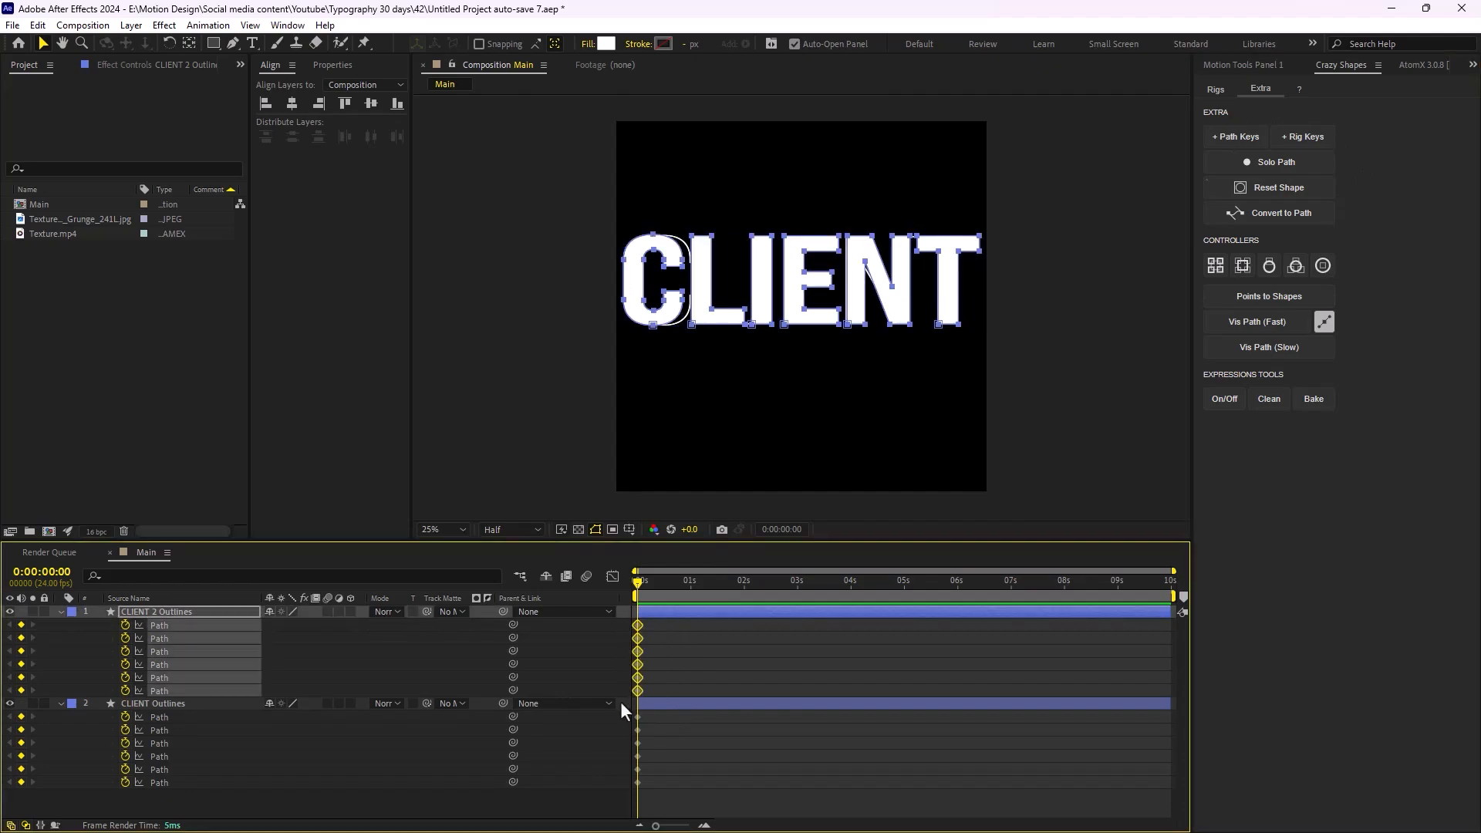
pyautogui.click(197, 615)
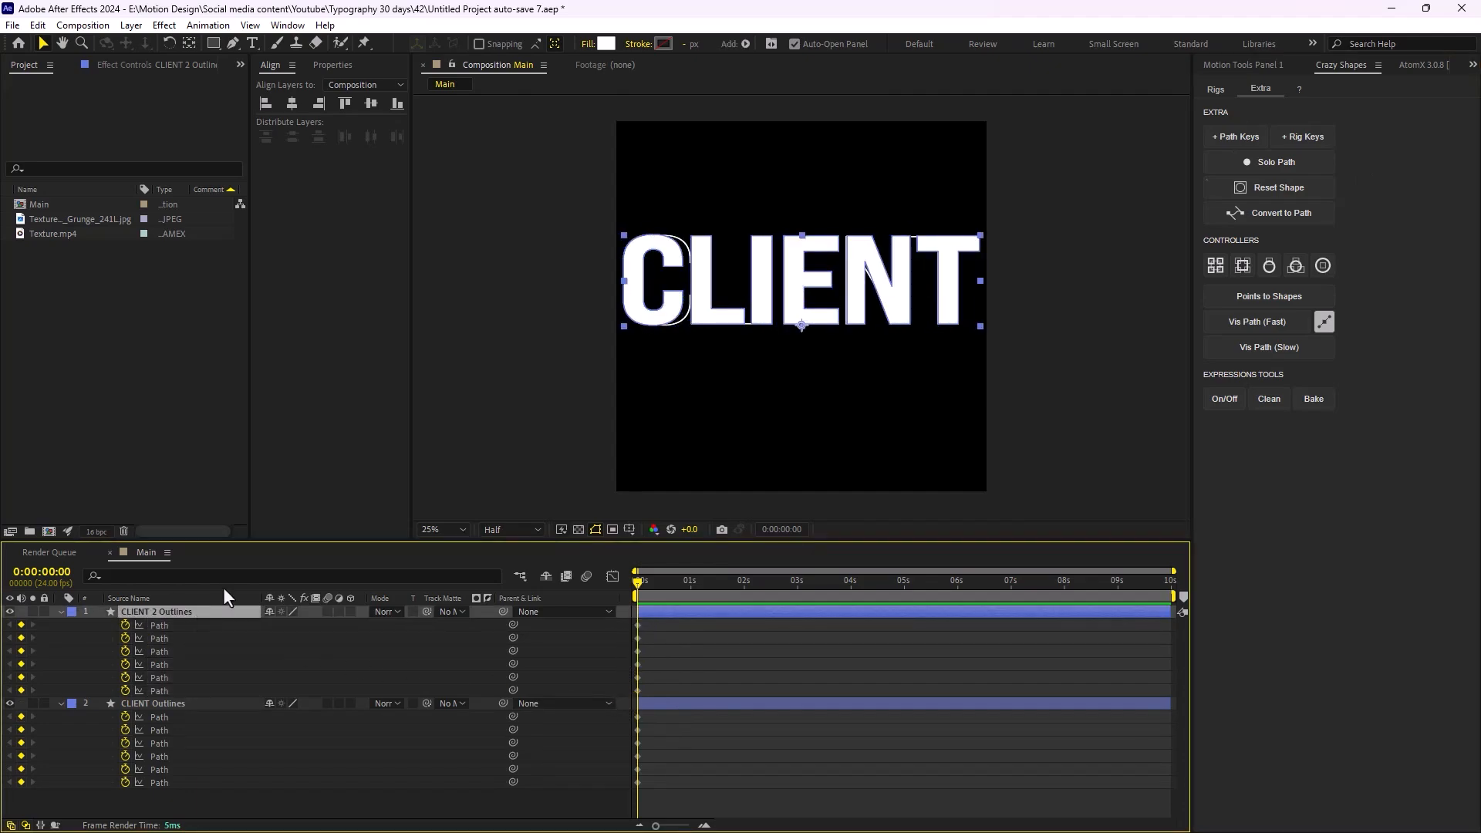
pyautogui.moveTo(657, 709); pyautogui.dragTo(614, 789)
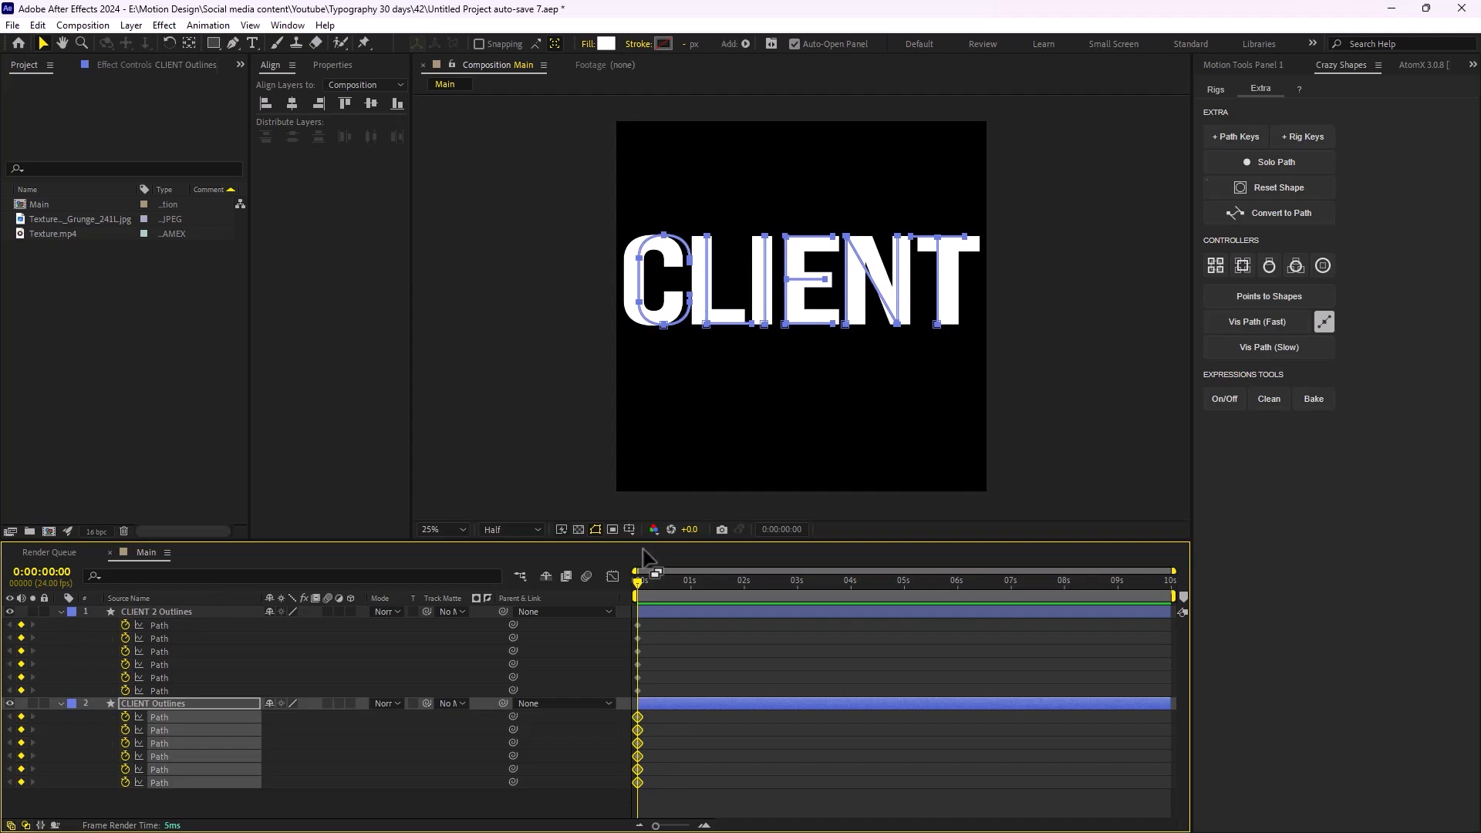
pyautogui.moveTo(637, 589); pyautogui.dragTo(687, 605)
pyautogui.hotkey('ctrl', 'v')
pyautogui.press('Home')
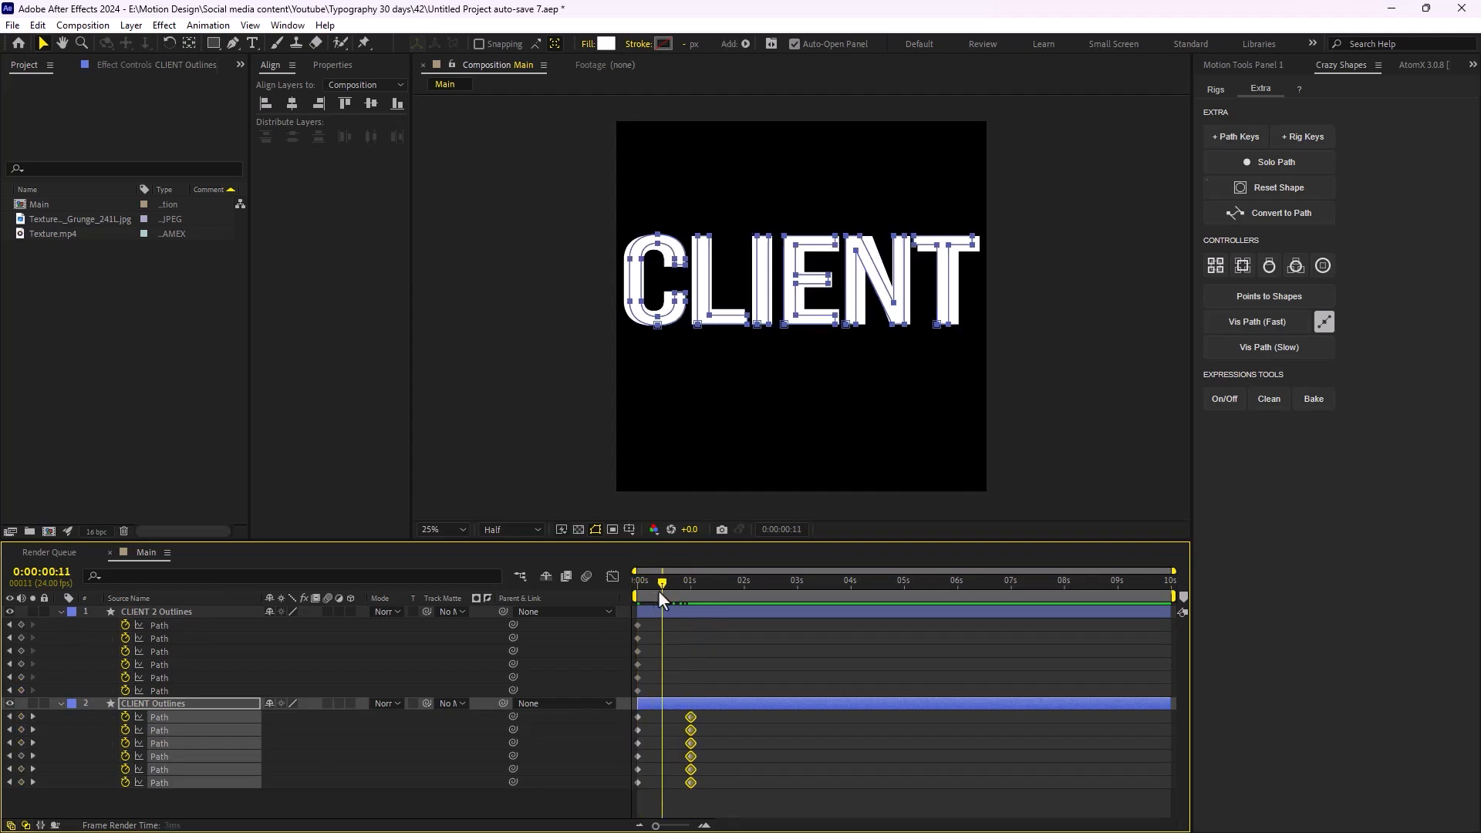
# - Delete the CLIENT 2 Outlines layer and scrub through the remaining layer's morph up to 2 seconds
pyautogui.click(145, 611)
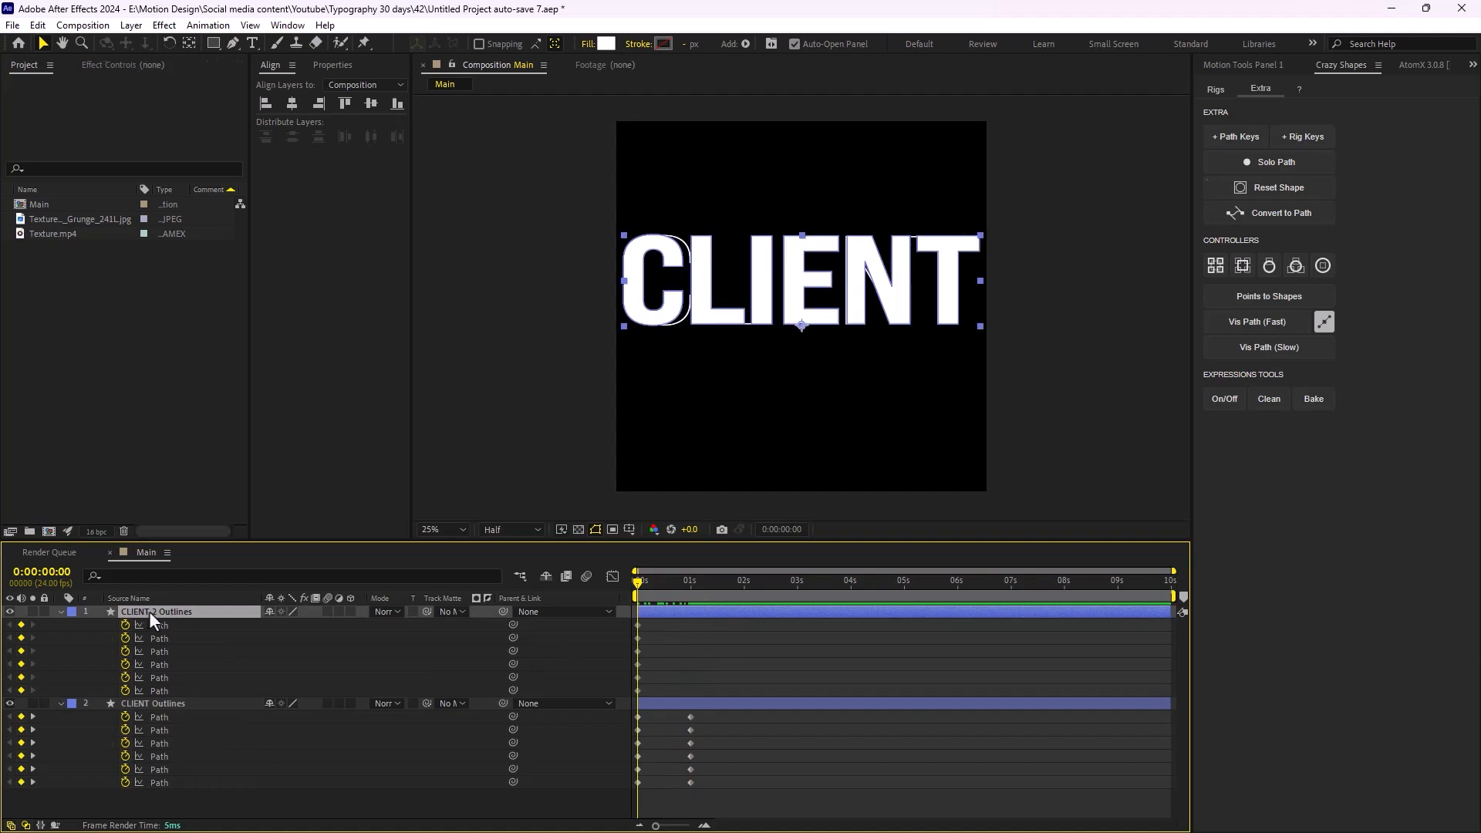
pyautogui.press('Delete')
pyautogui.click(643, 581)
pyautogui.moveTo(643, 580); pyautogui.dragTo(718, 640)
pyautogui.scroll(-1, 742, 477)
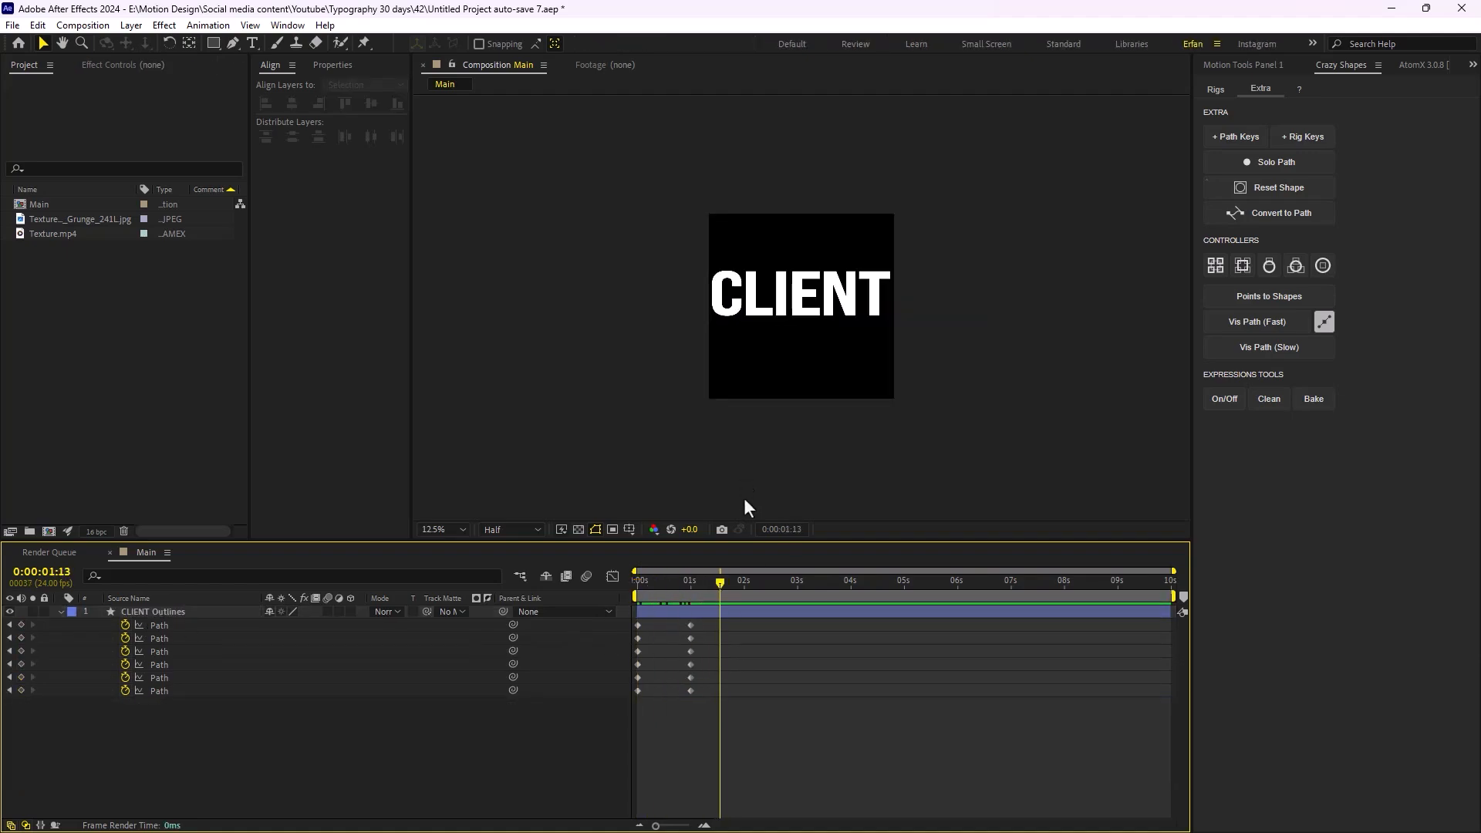
pyautogui.moveTo(718, 583); pyautogui.dragTo(743, 646)
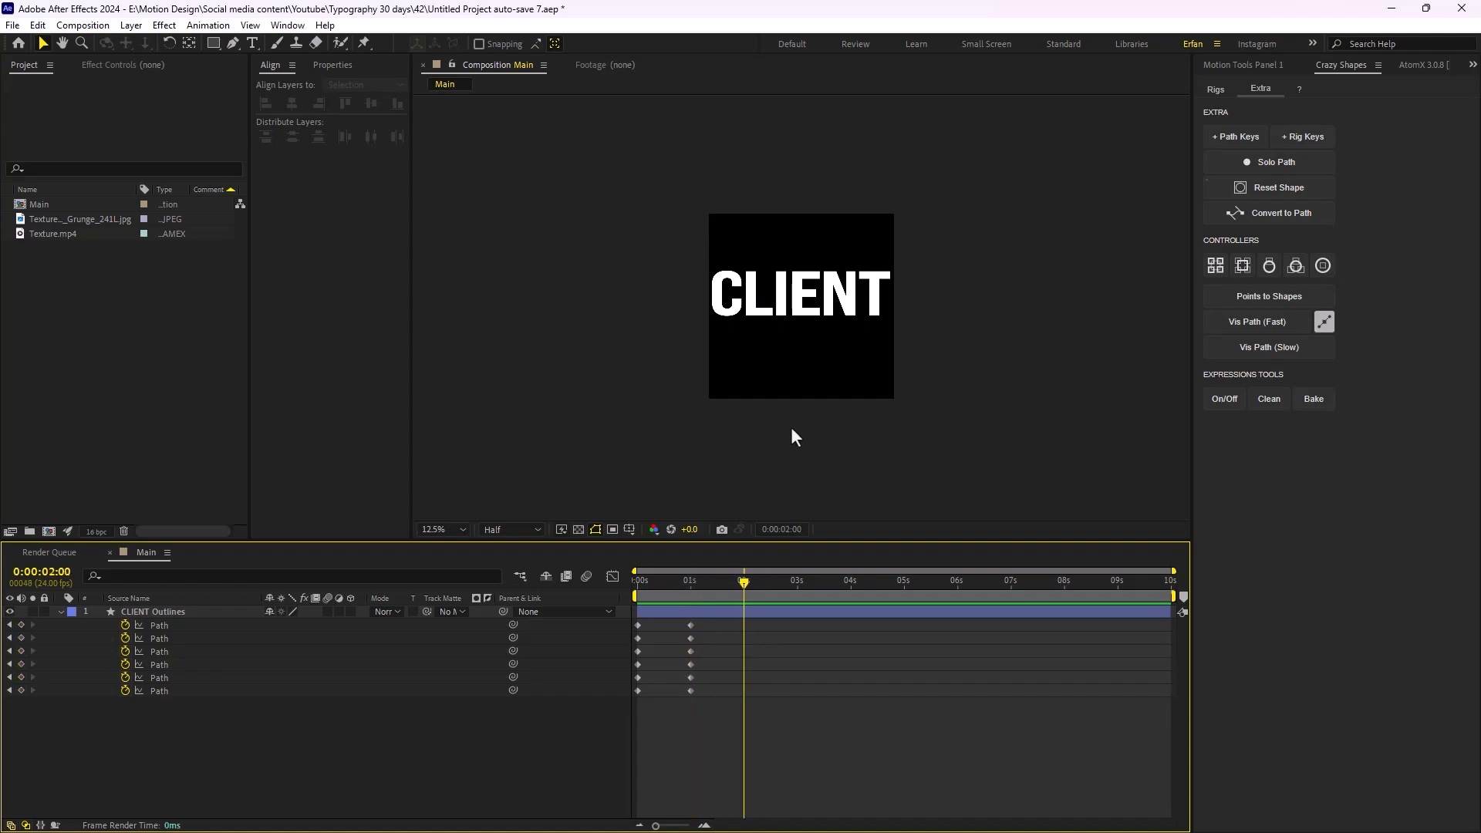
# - Align the CLIENT Outlines layer to the vertical centre of the composition
pyautogui.click(195, 612)
pyautogui.click(1216, 90)
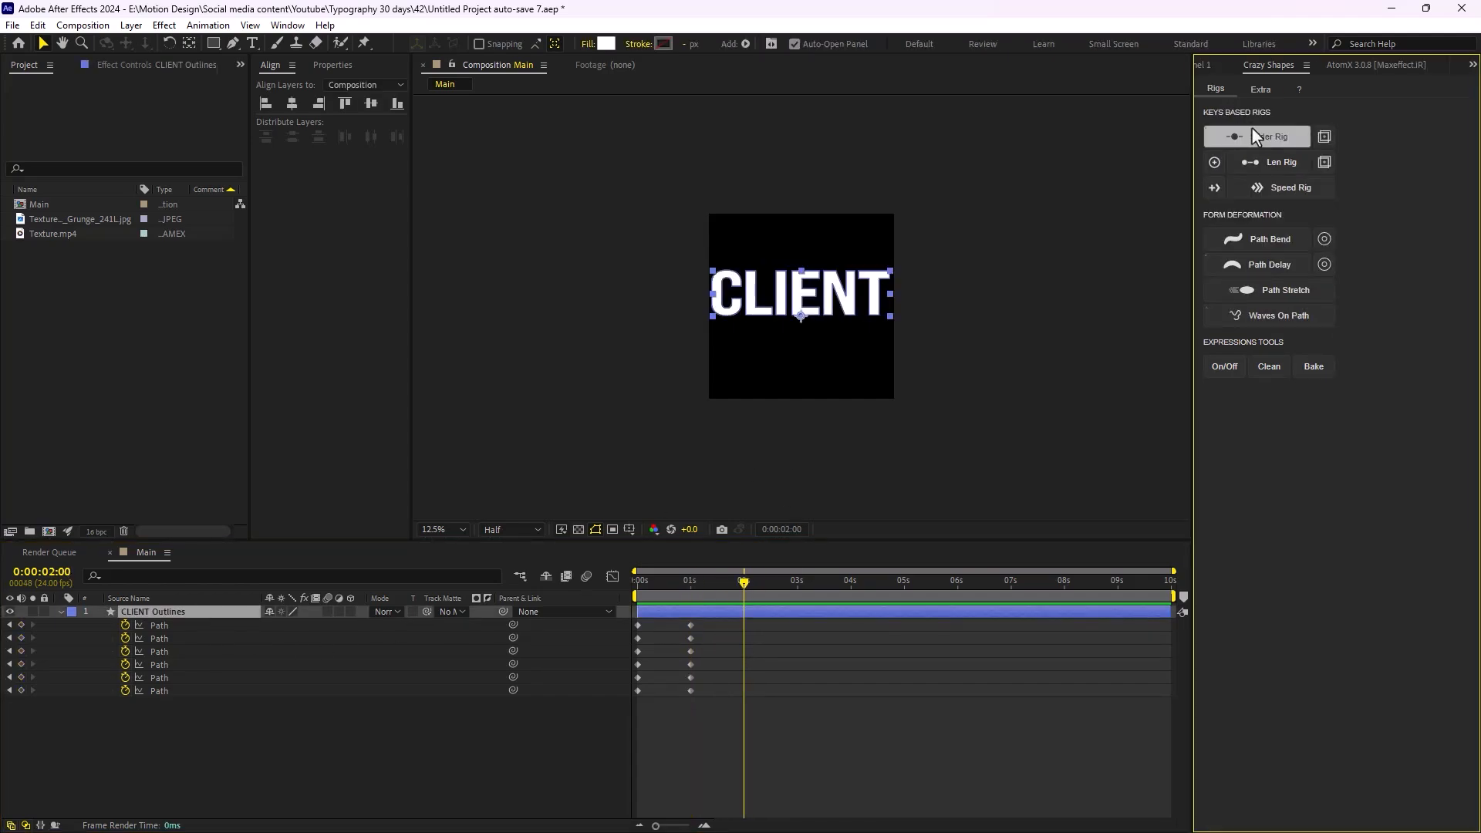
pyautogui.click(1209, 64)
pyautogui.click(317, 65)
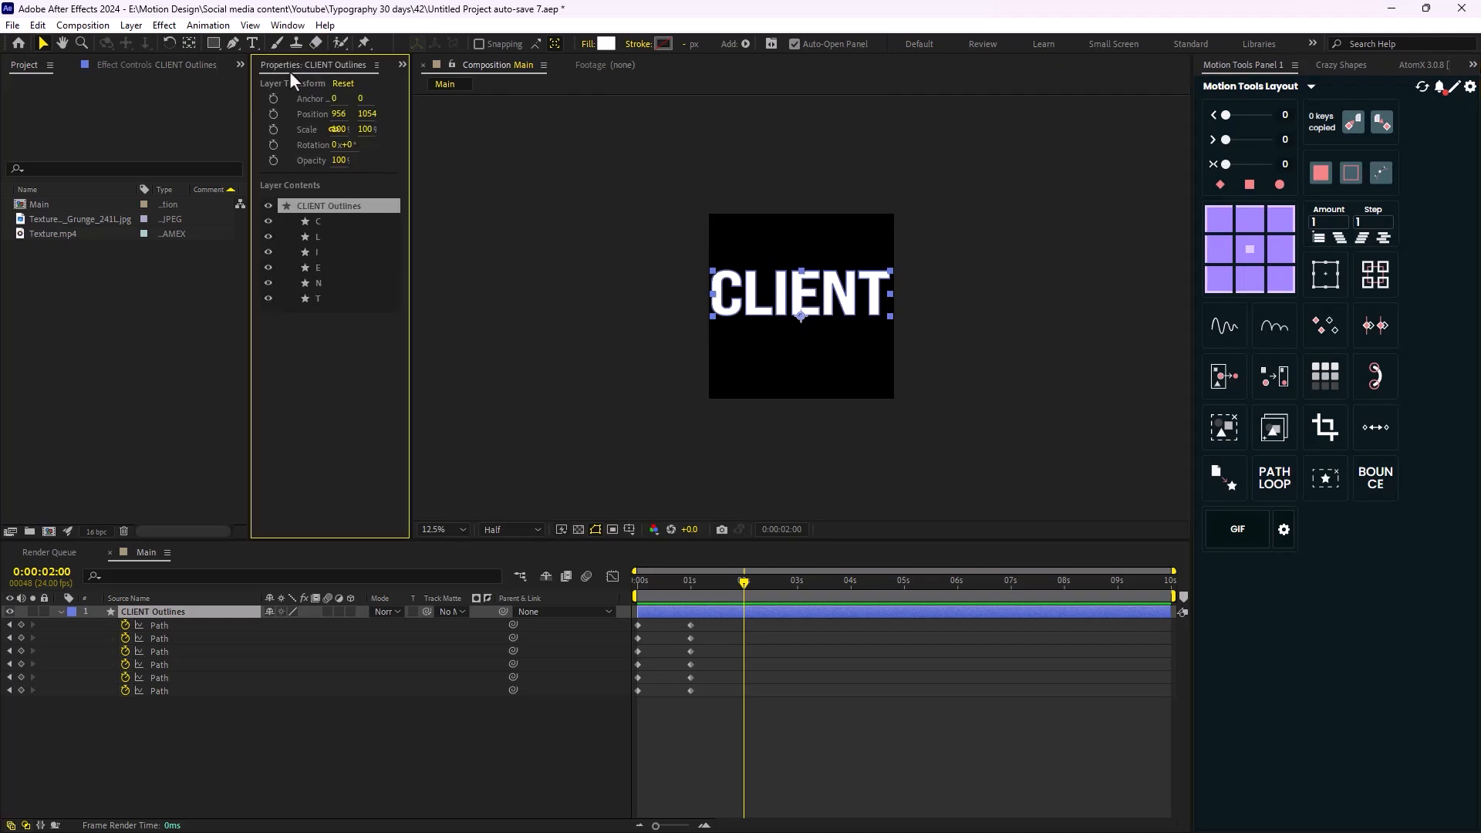
pyautogui.click(494, 748)
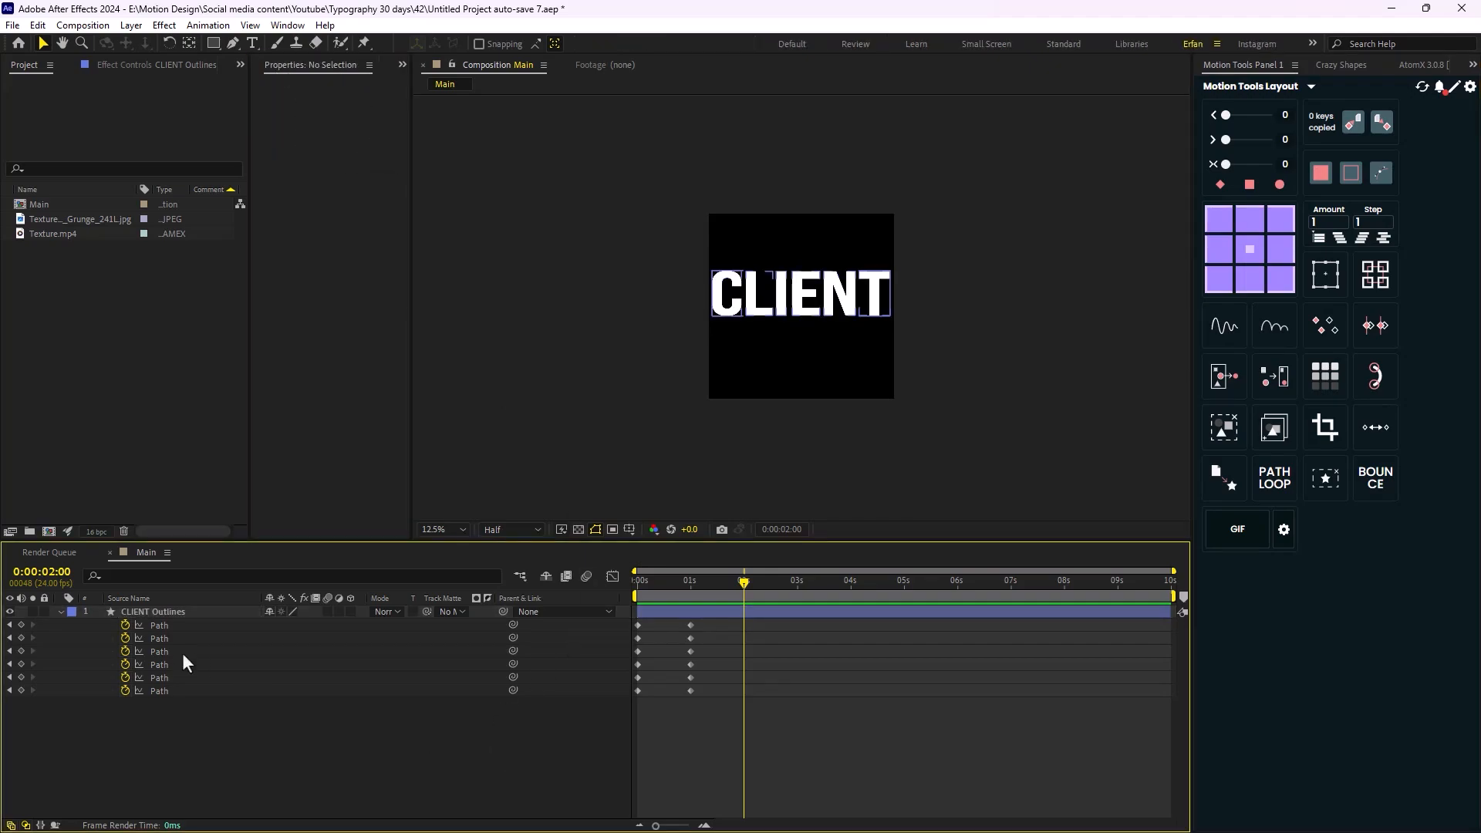
pyautogui.click(176, 613)
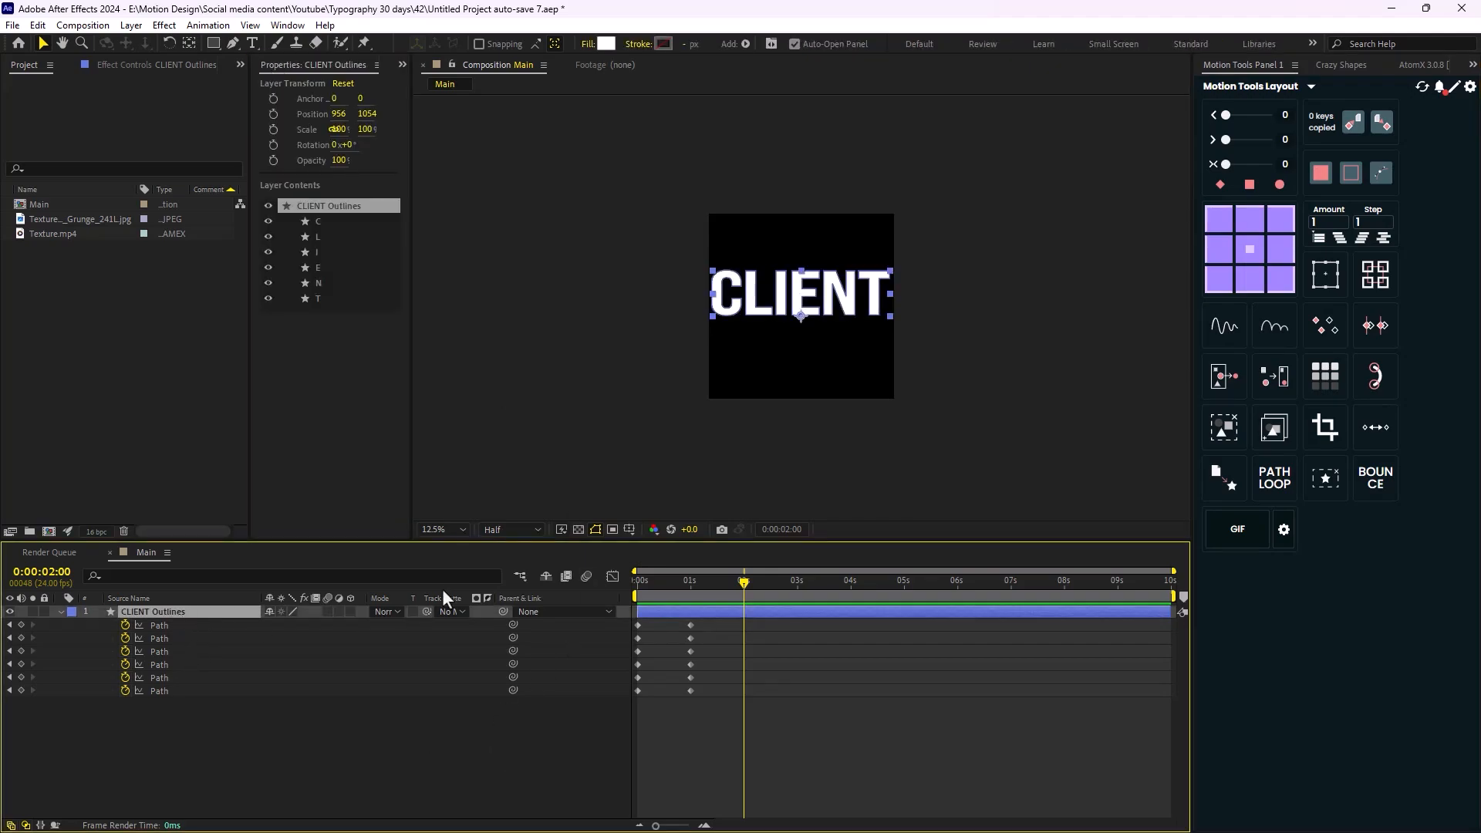
pyautogui.click(402, 65)
pyautogui.click(421, 91)
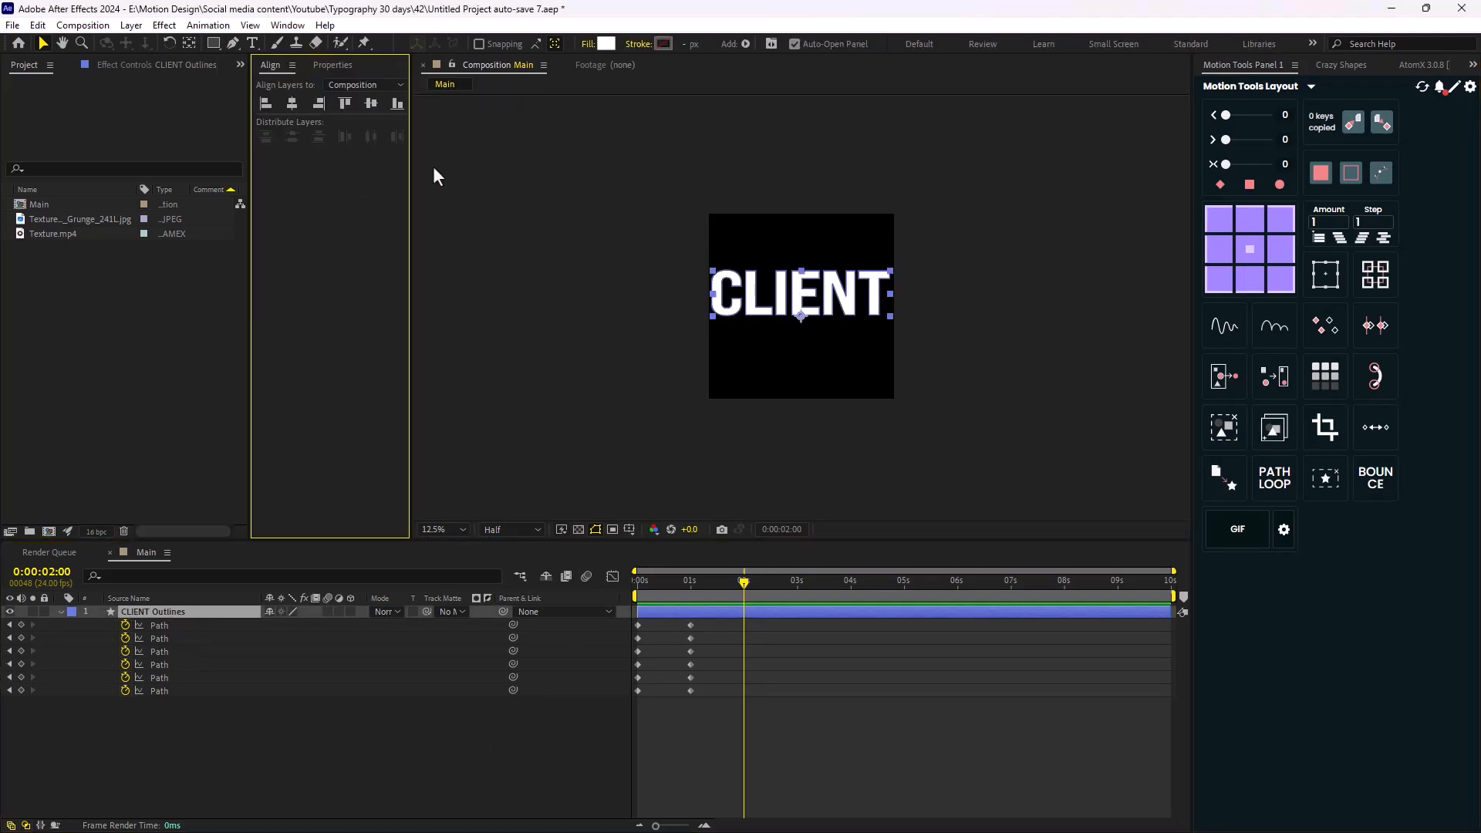
pyautogui.click(373, 107)
# - At 2 seconds, move the upper path points of all CLIENT letters up to near the frame's top edge
pyautogui.click(405, 746)
pyautogui.press('.')
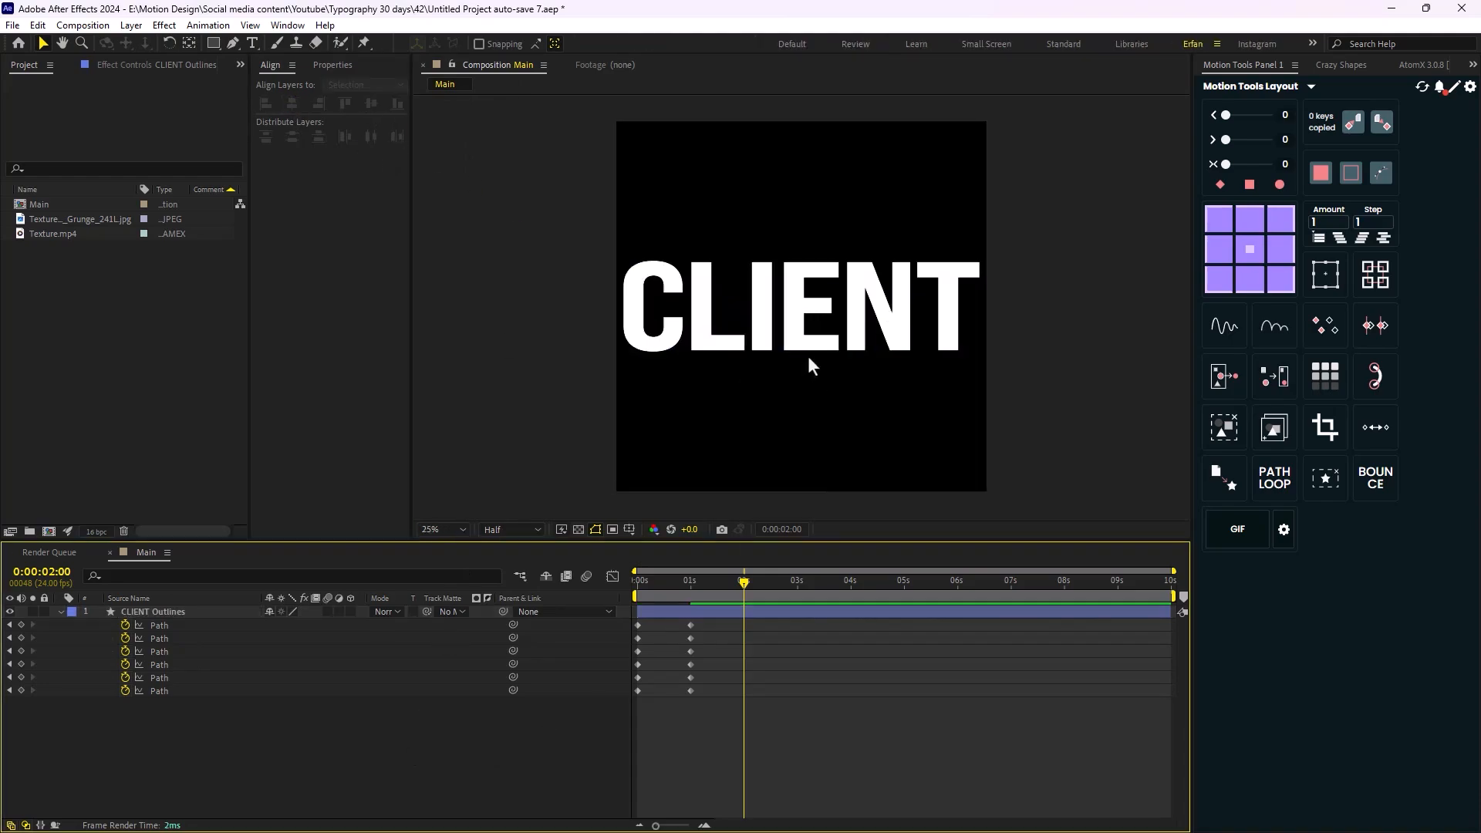
pyautogui.press(',')
pyautogui.press('Home')
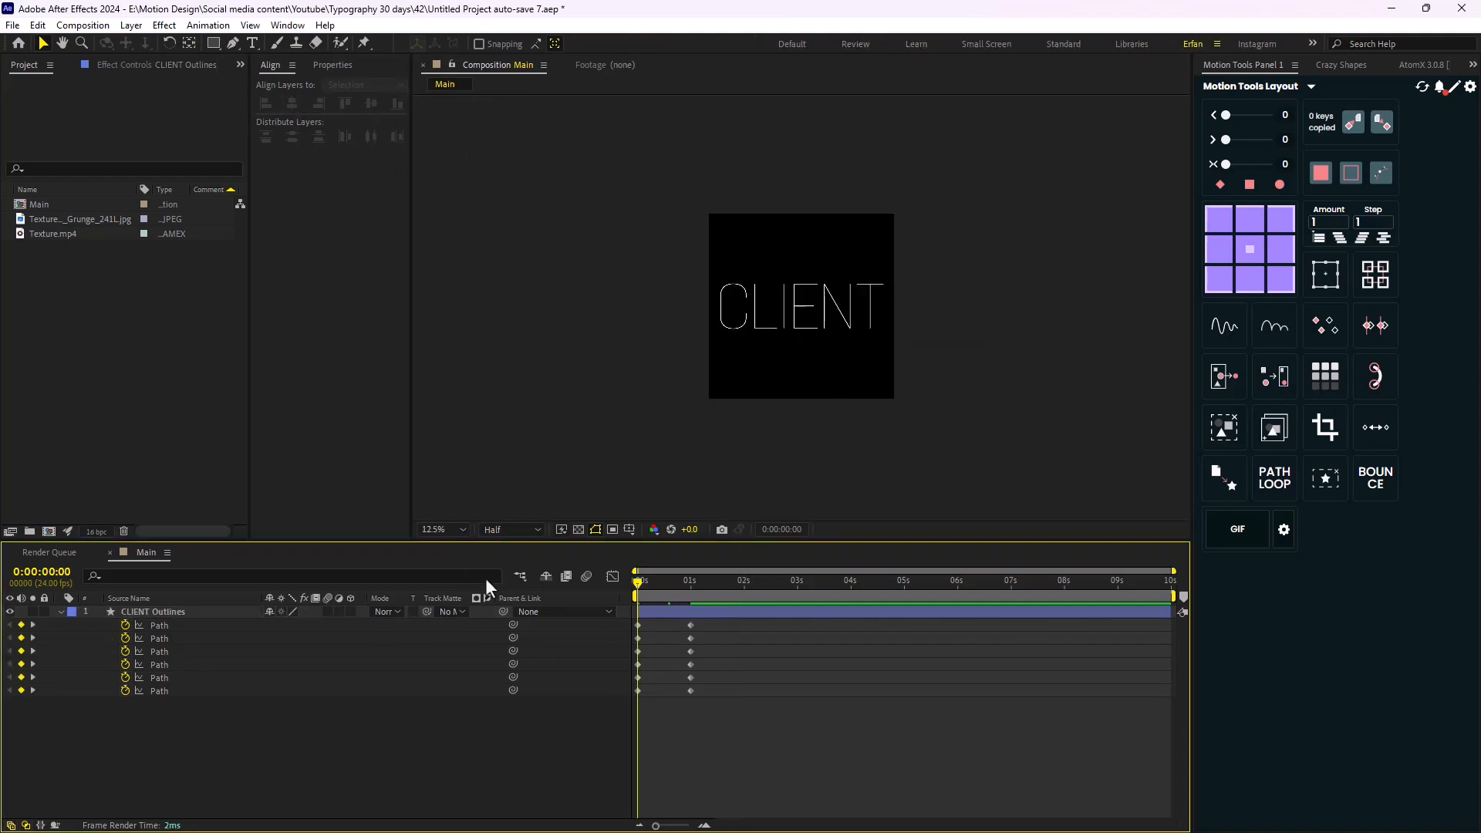
pyautogui.click(159, 611)
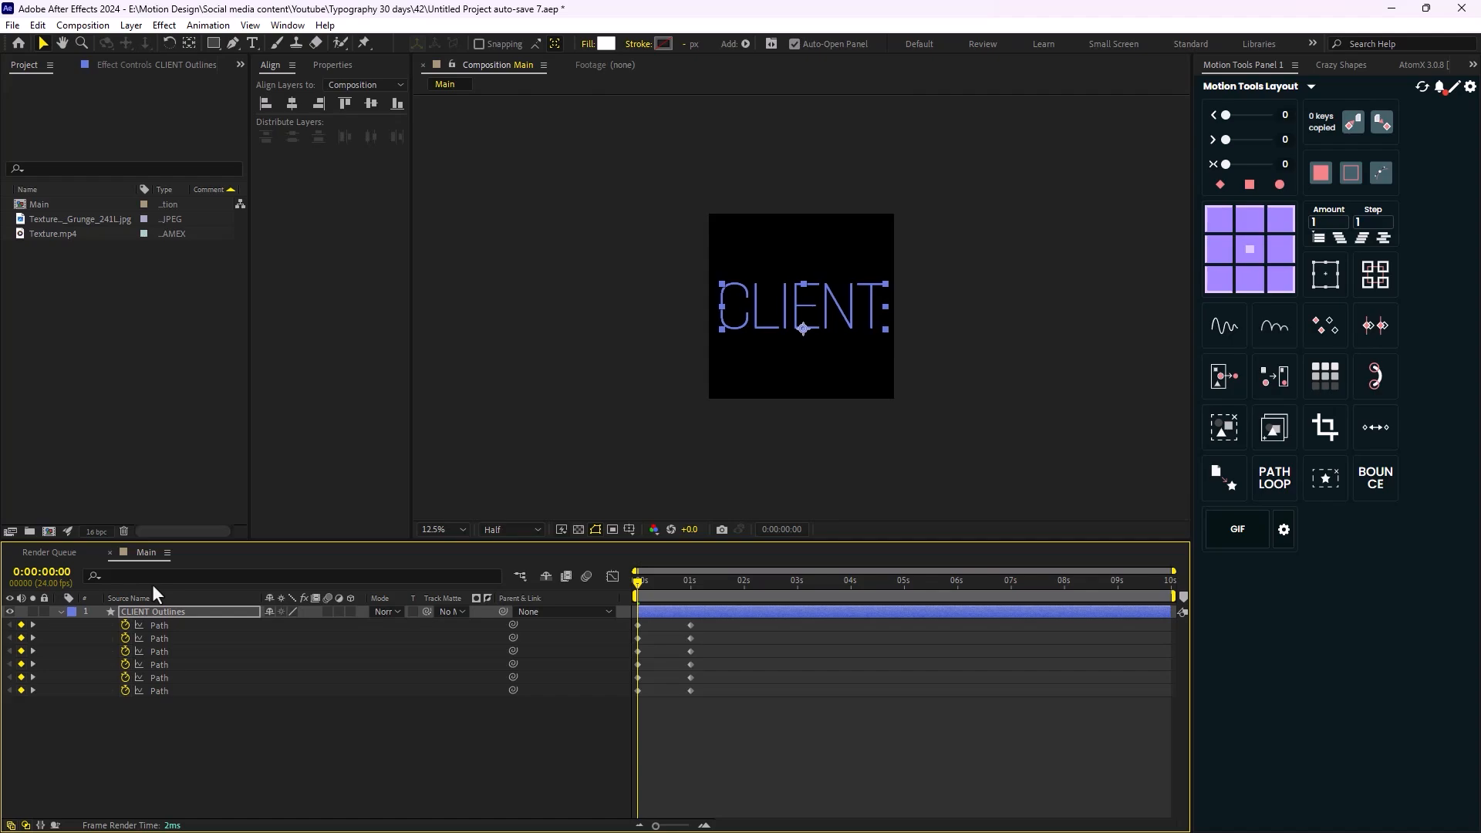
pyautogui.moveTo(650, 594); pyautogui.dragTo(743, 622)
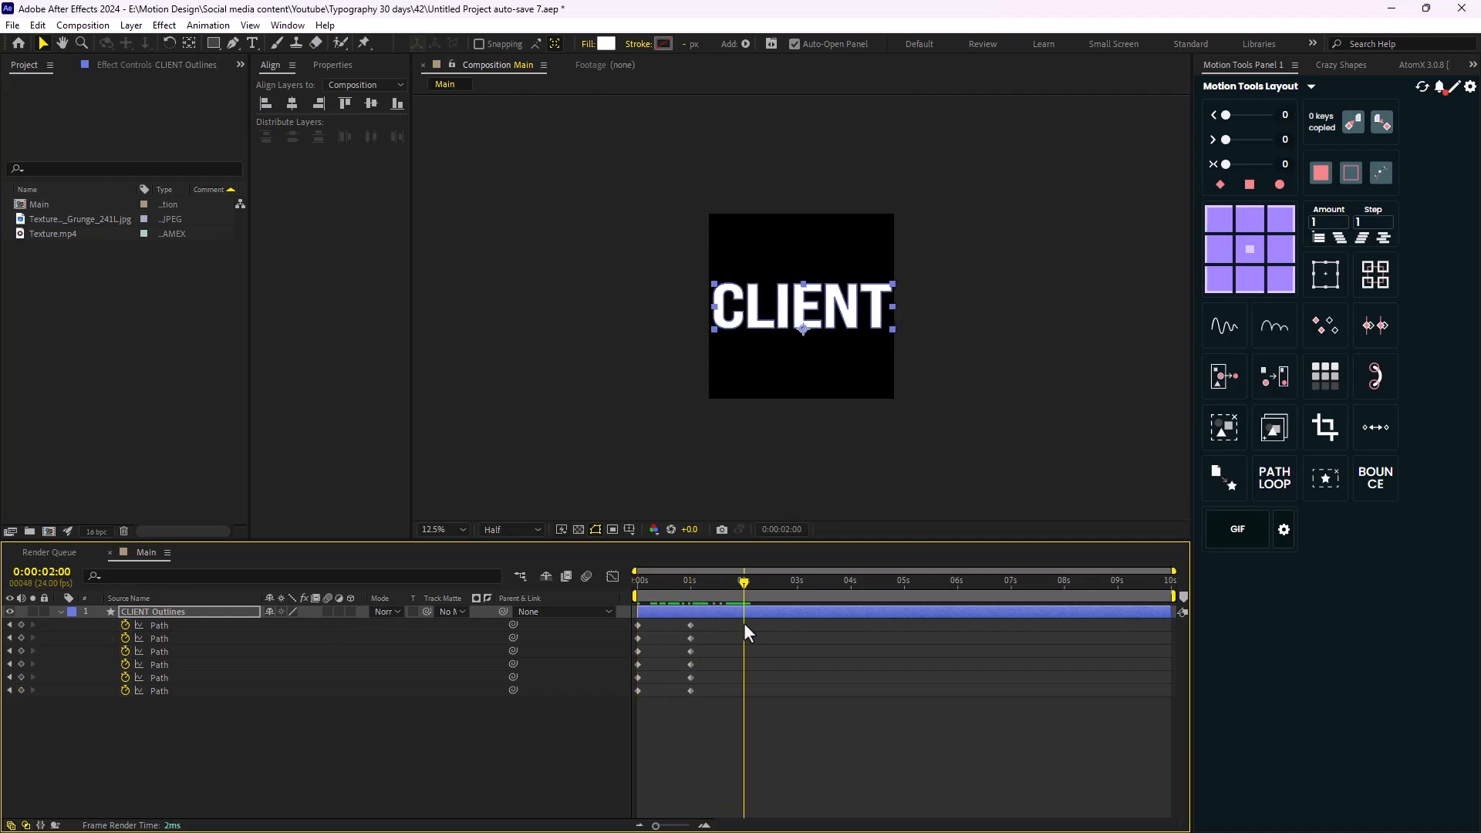
pyautogui.scroll(2, 803, 316)
pyautogui.click(169, 625)
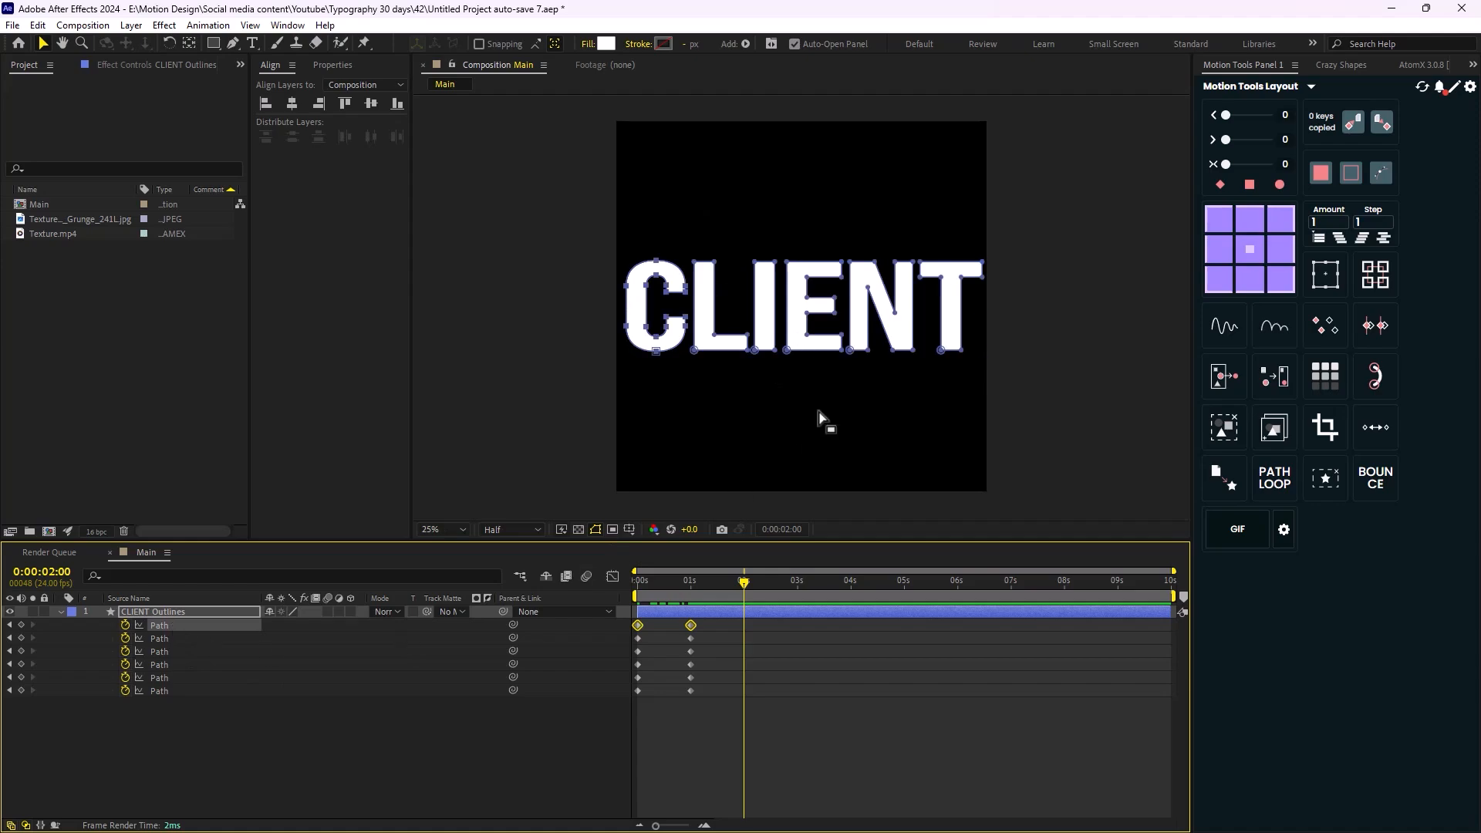
pyautogui.moveTo(753, 306); pyautogui.dragTo(706, 337)
pyautogui.moveTo(1004, 276); pyautogui.dragTo(548, 356)
pyautogui.moveTo(705, 294); pyautogui.dragTo(713, 177)
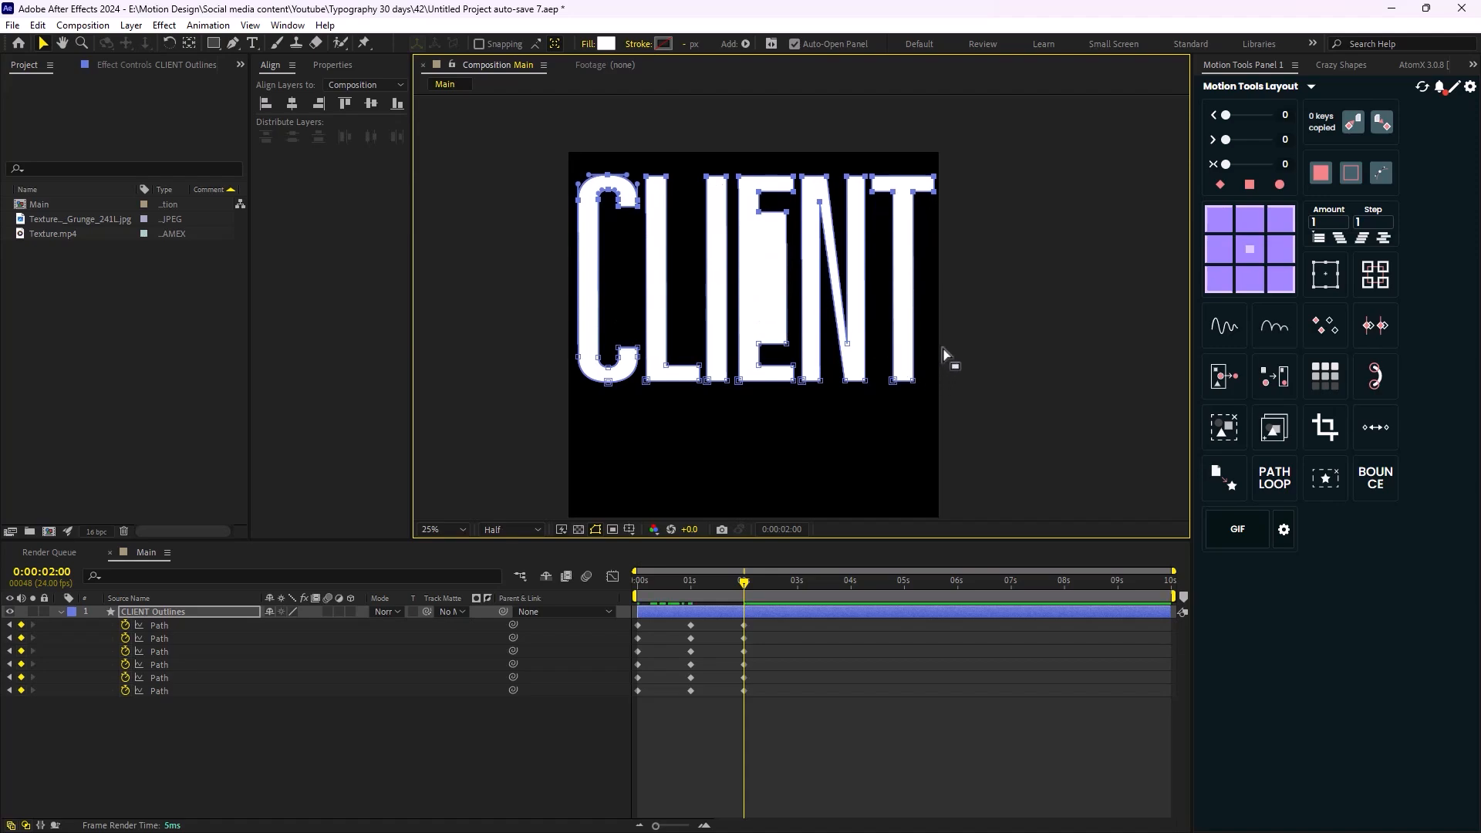
# - Move the lower path points of all CLIENT letters down to near the frame's bottom edge at 2 seconds
pyautogui.moveTo(942, 349); pyautogui.dragTo(584, 418)
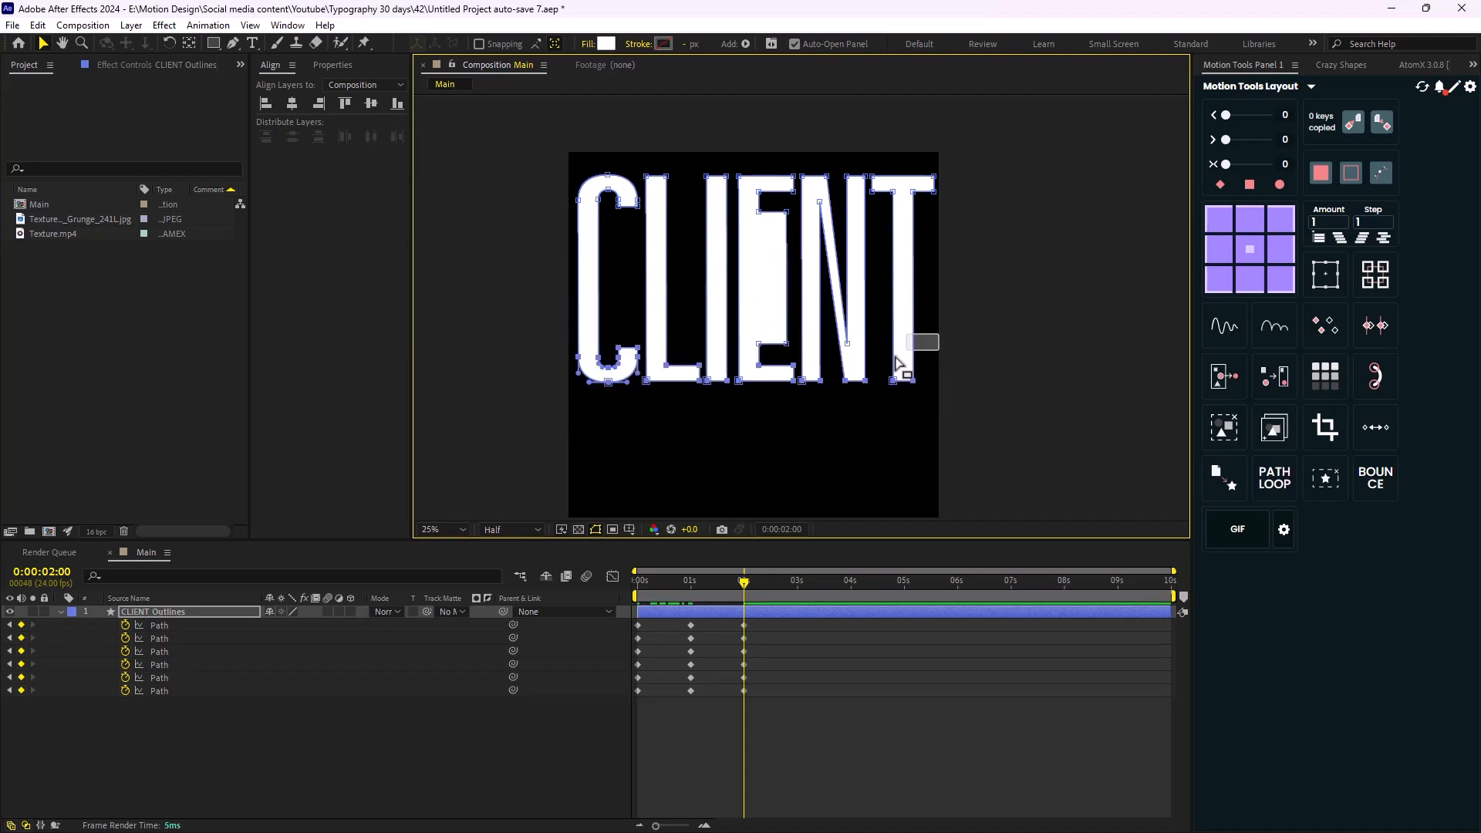
pyautogui.moveTo(939, 334); pyautogui.dragTo(586, 425)
pyautogui.moveTo(802, 392); pyautogui.dragTo(816, 507)
pyautogui.scroll(-1, 820, 407)
pyautogui.scroll(1, 823, 425)
# - Reshape the stretched E at 2 seconds by moving its middle bar's upper and lower points into a thin bar at mid-height
pyautogui.moveTo(731, 399); pyautogui.dragTo(671, 366)
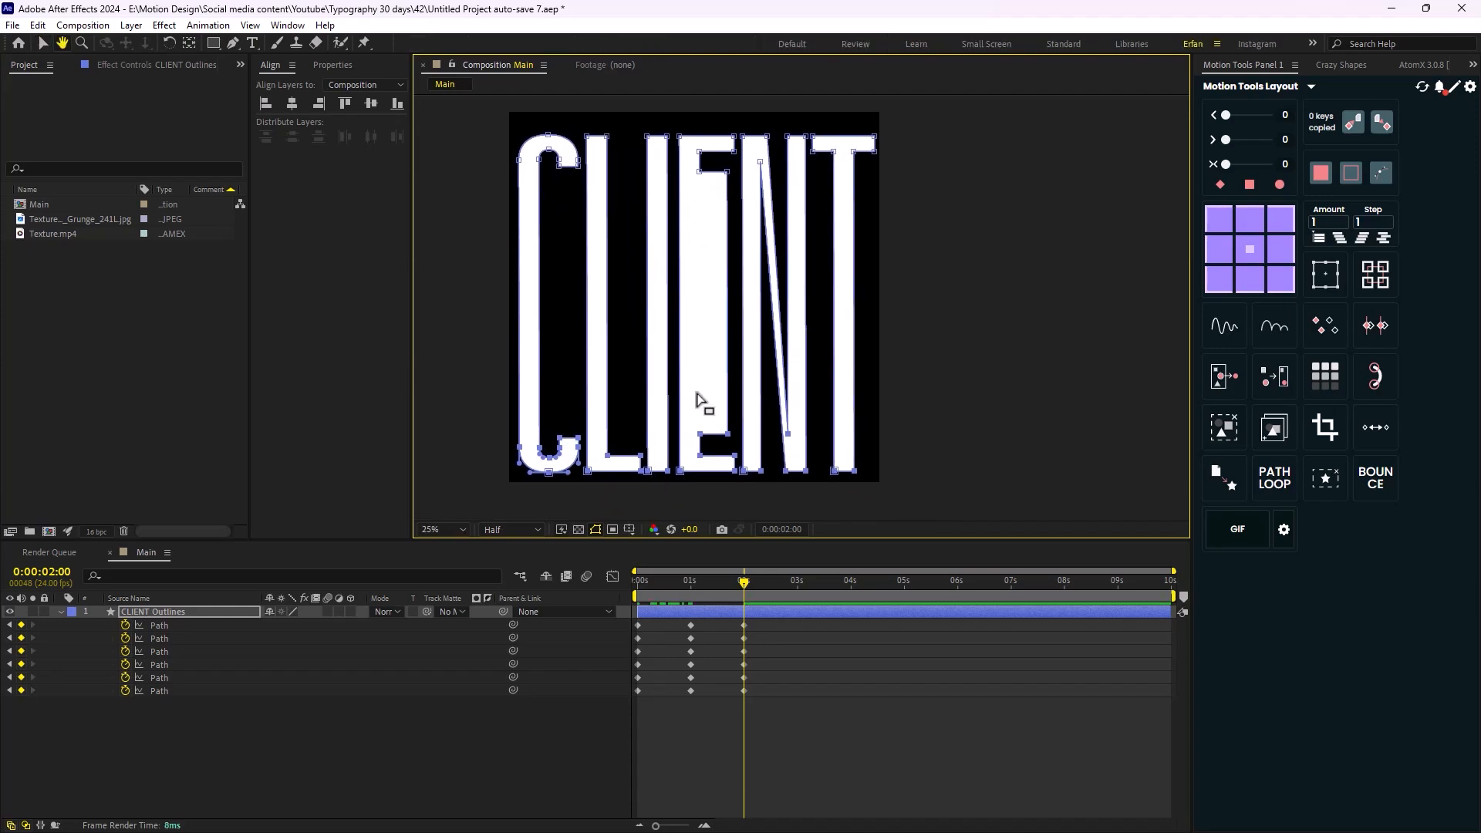
pyautogui.click(699, 172)
pyautogui.moveTo(730, 179); pyautogui.dragTo(728, 298)
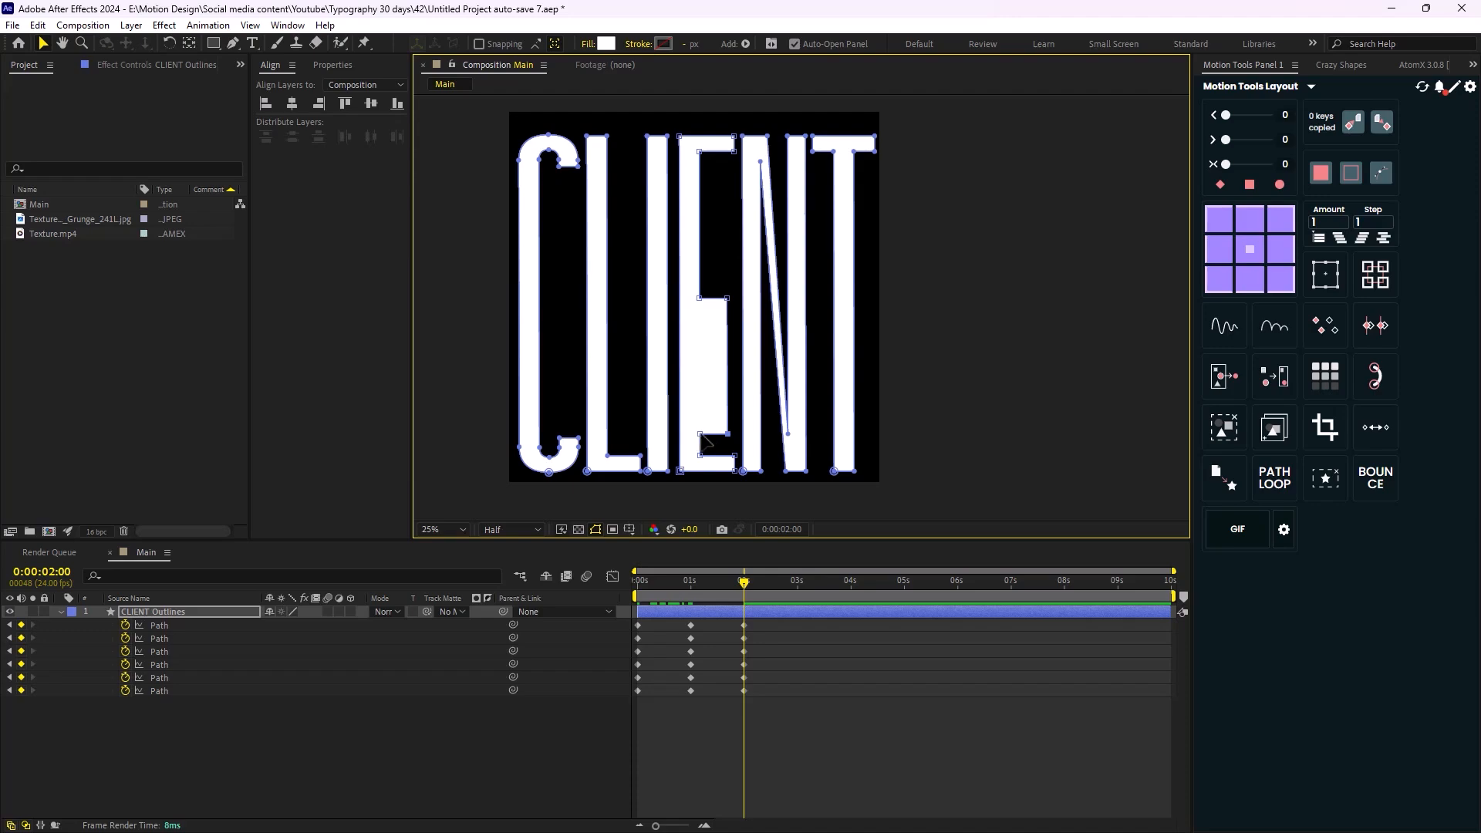
pyautogui.moveTo(700, 436); pyautogui.dragTo(693, 325)
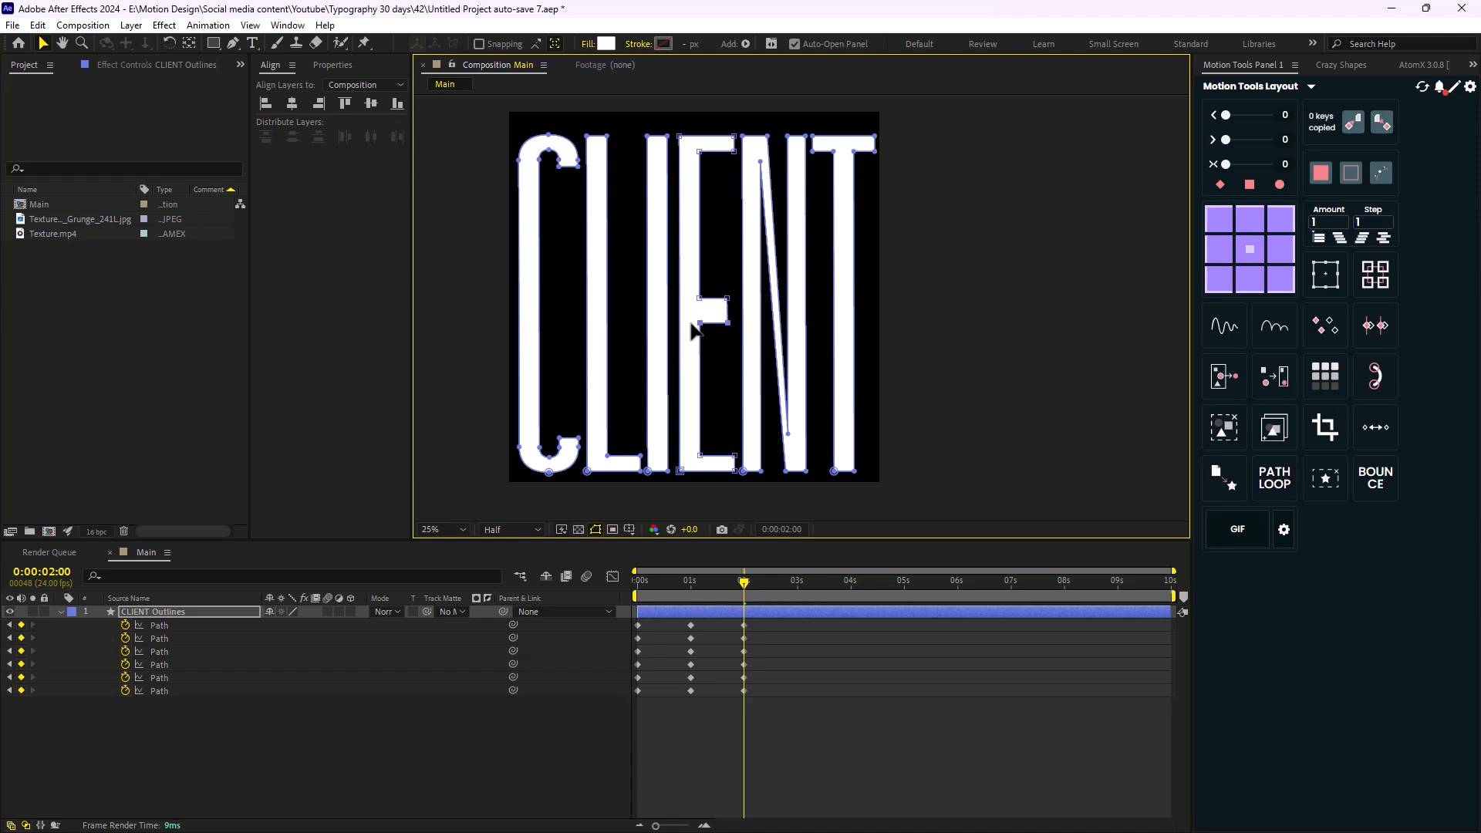
# - Copy all letters' path keyframes from 0 seconds and paste them at 3 seconds
pyautogui.press(',')
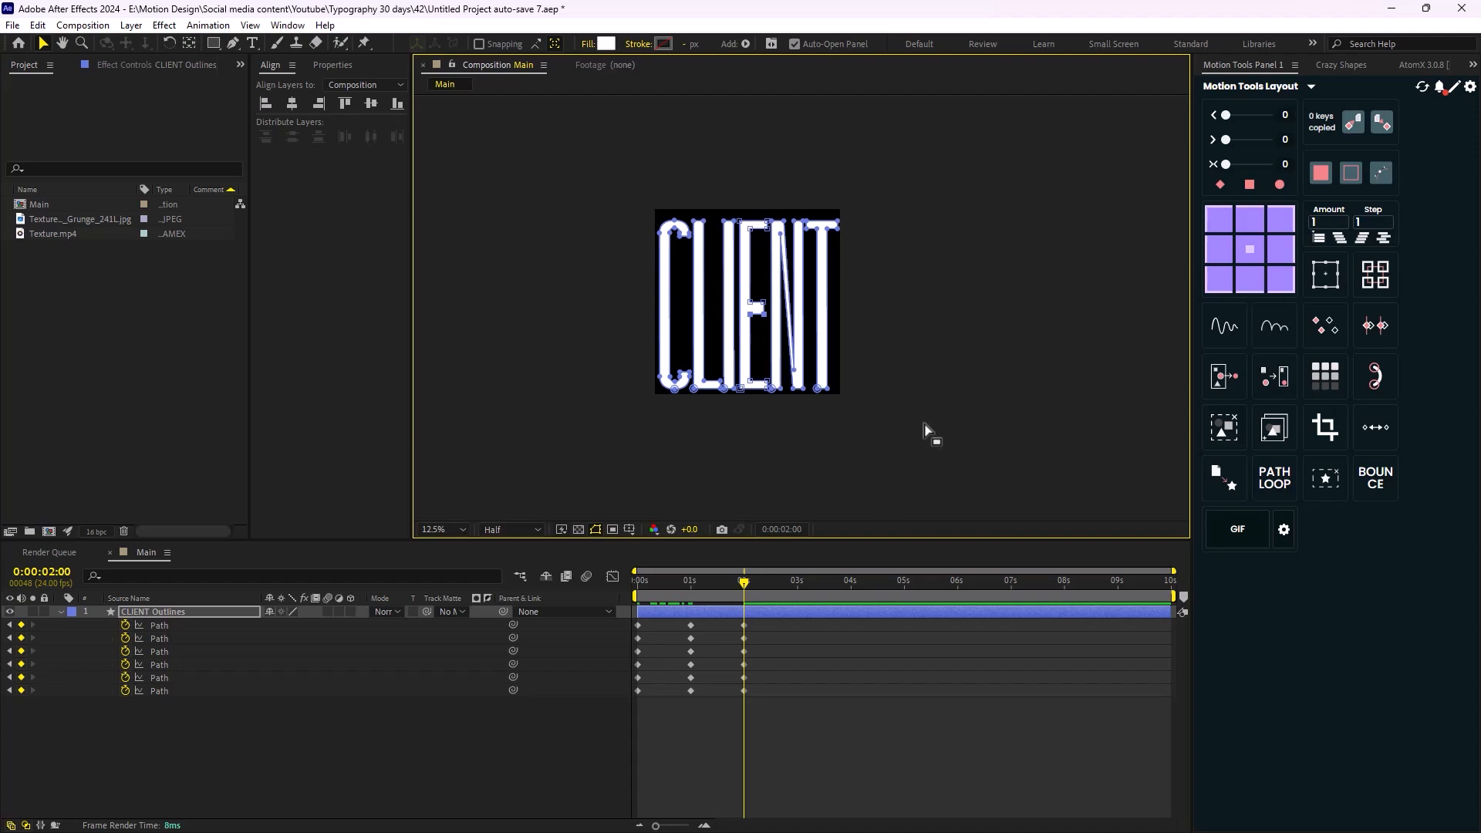
pyautogui.press('space')
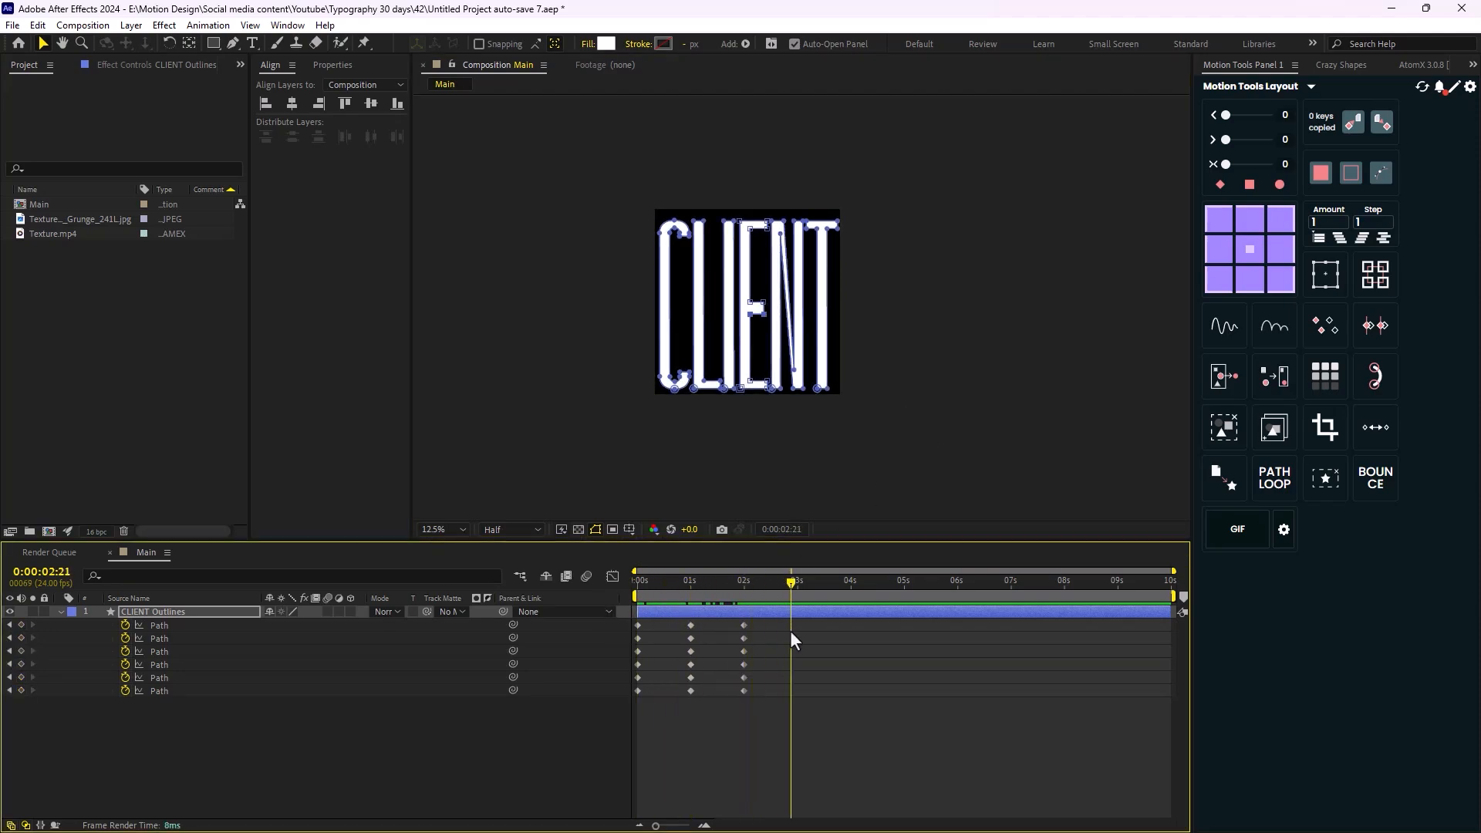
pyautogui.moveTo(656, 622); pyautogui.dragTo(626, 722)
pyautogui.hotkey('ctrl', 'c')
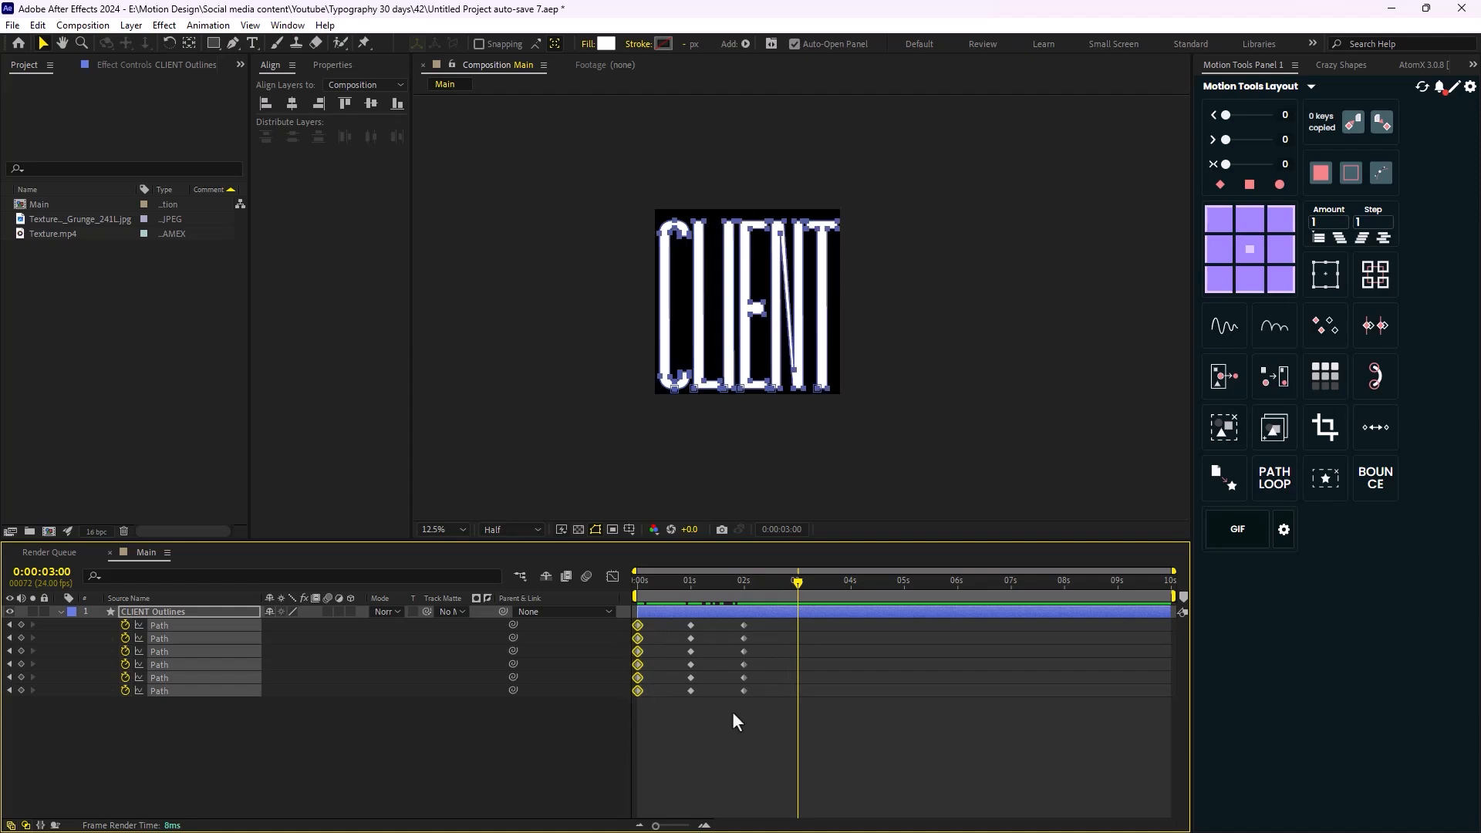
pyautogui.hotkey('ctrl', 'v')
# - Ease all path keyframes in and out at 90 with Motion Tools and preview the morph from the start
pyautogui.moveTo(832, 618); pyautogui.dragTo(609, 760)
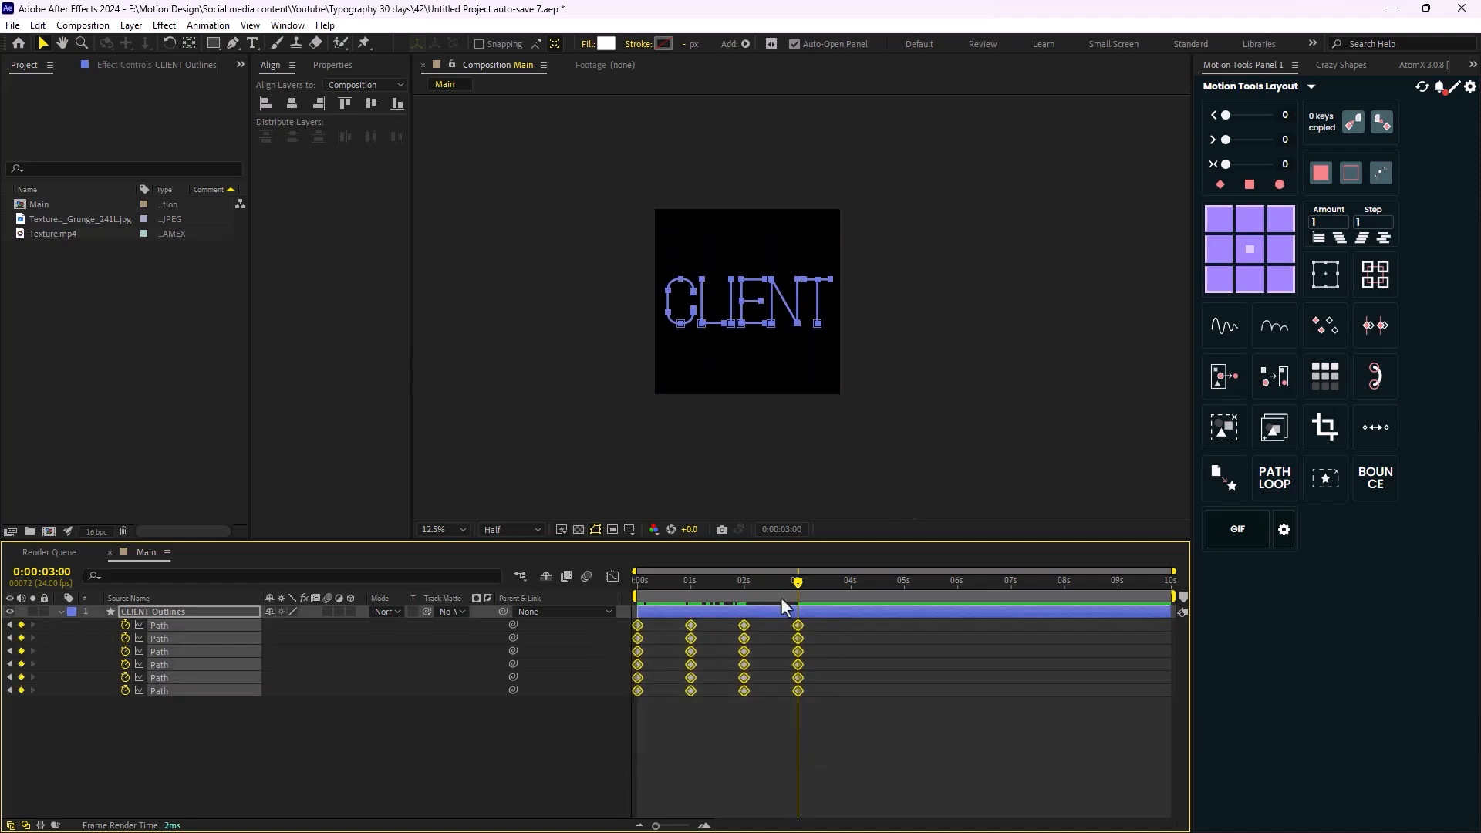
pyautogui.click(1280, 166)
pyautogui.write('90')
pyautogui.press('Return')
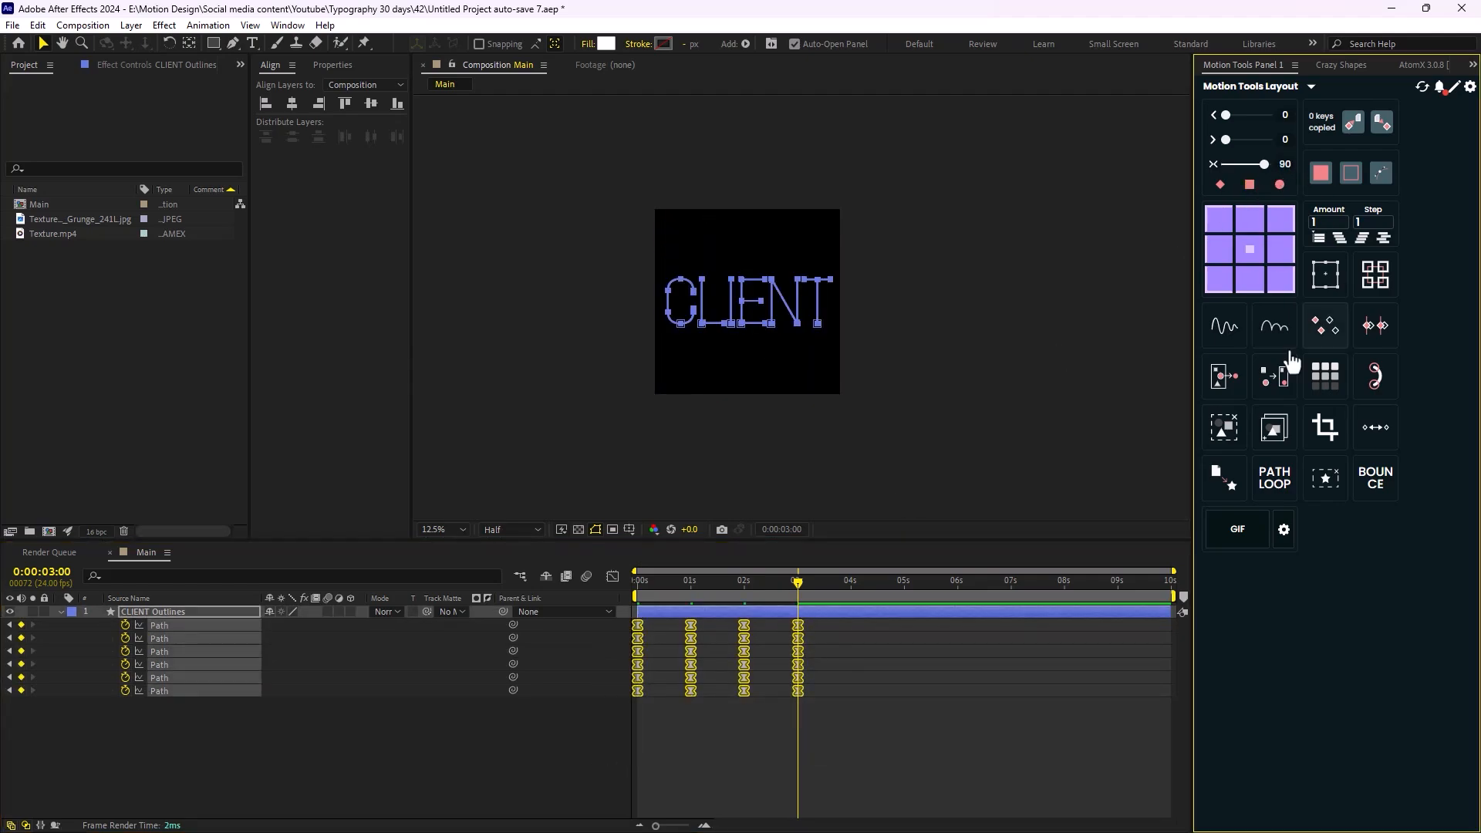
pyautogui.moveTo(797, 585); pyautogui.dragTo(551, 582)
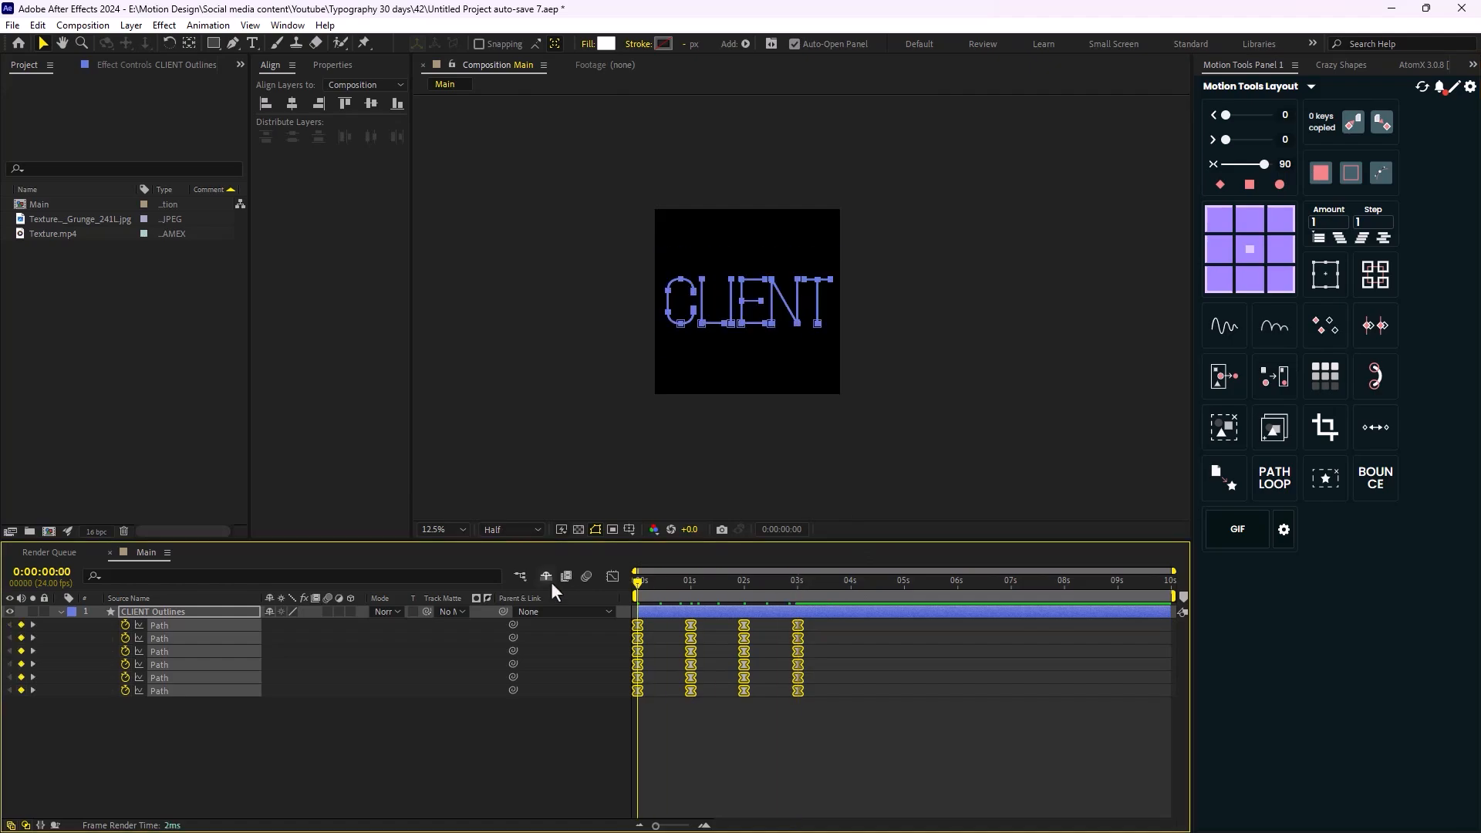
pyautogui.press('space')
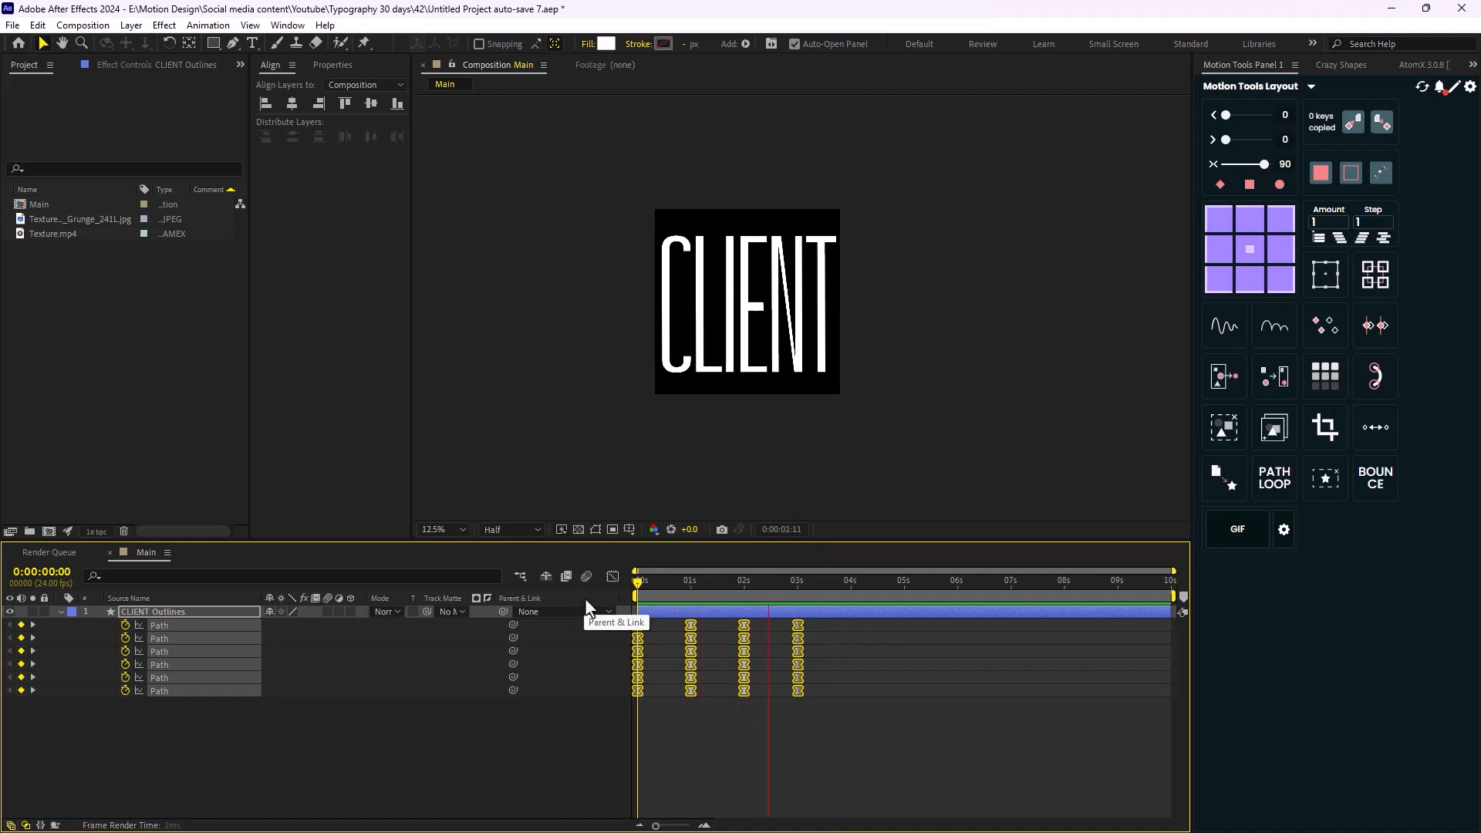
pyautogui.press('space')
pyautogui.scroll(1, 721, 357)
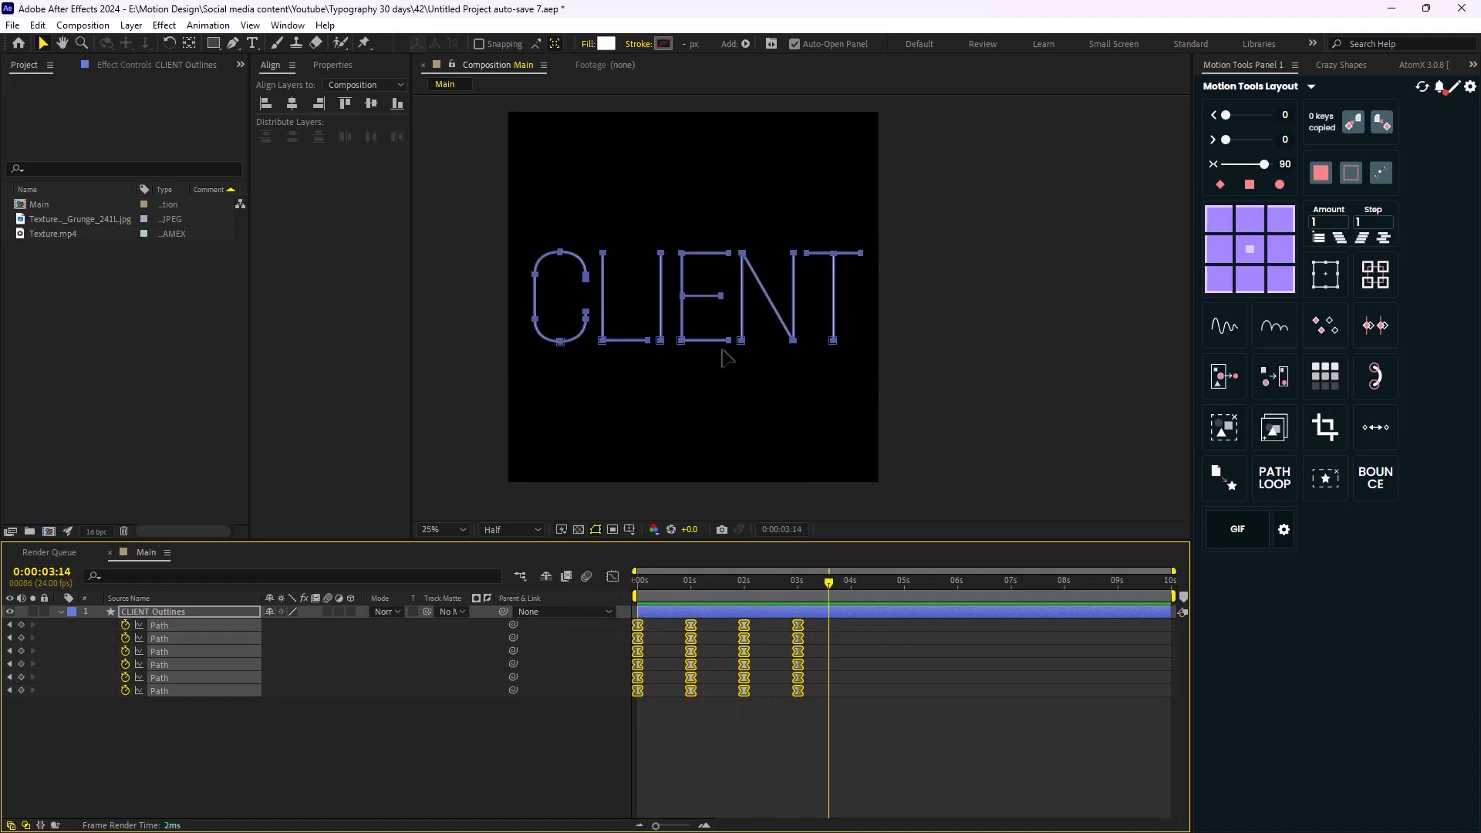
# - Collapse the CLIENT Outlines layer's properties and pre-compose the layer as "Text"
pyautogui.click(368, 776)
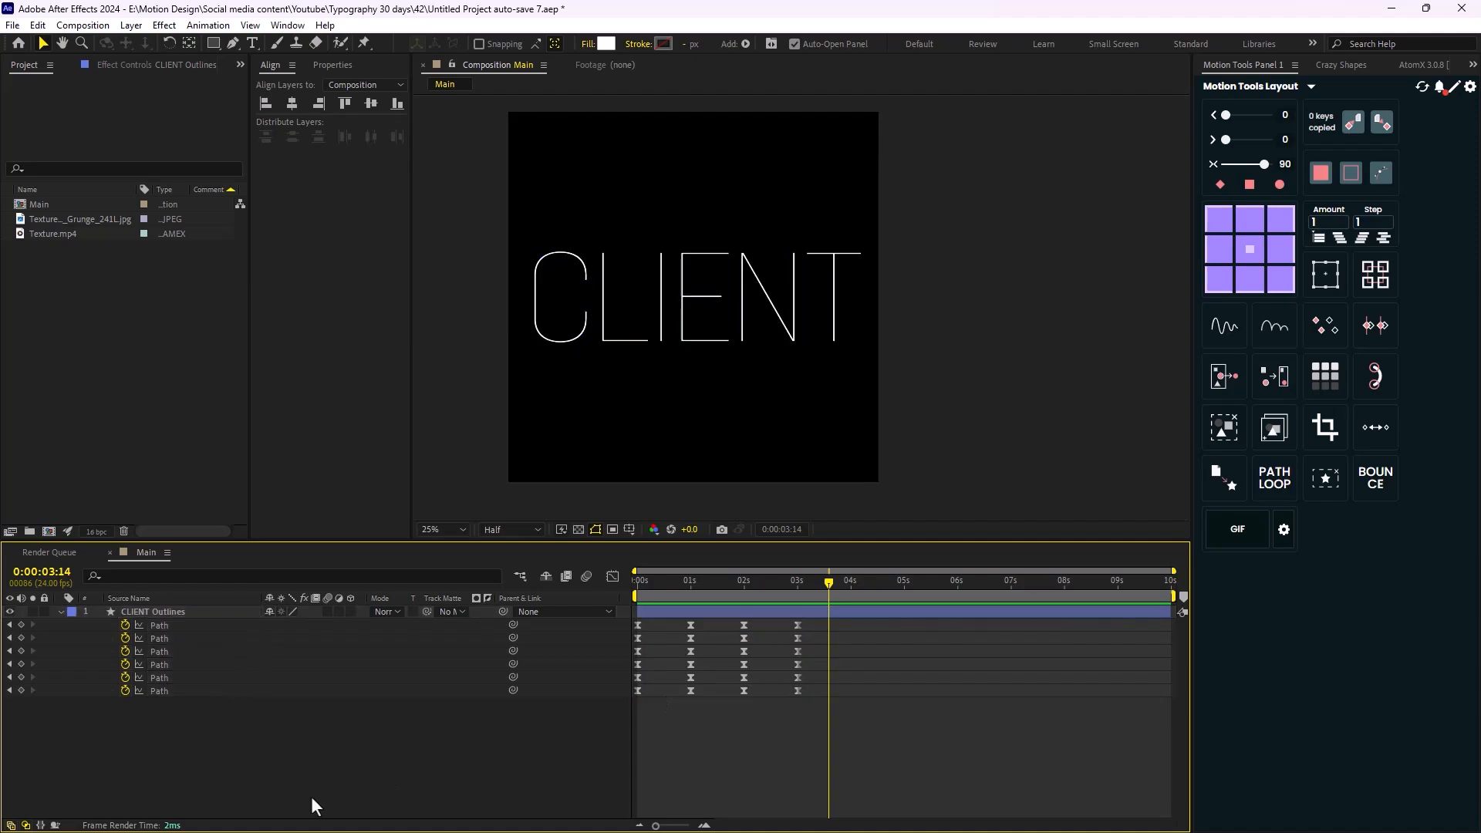
pyautogui.click(61, 611)
pyautogui.click(128, 611)
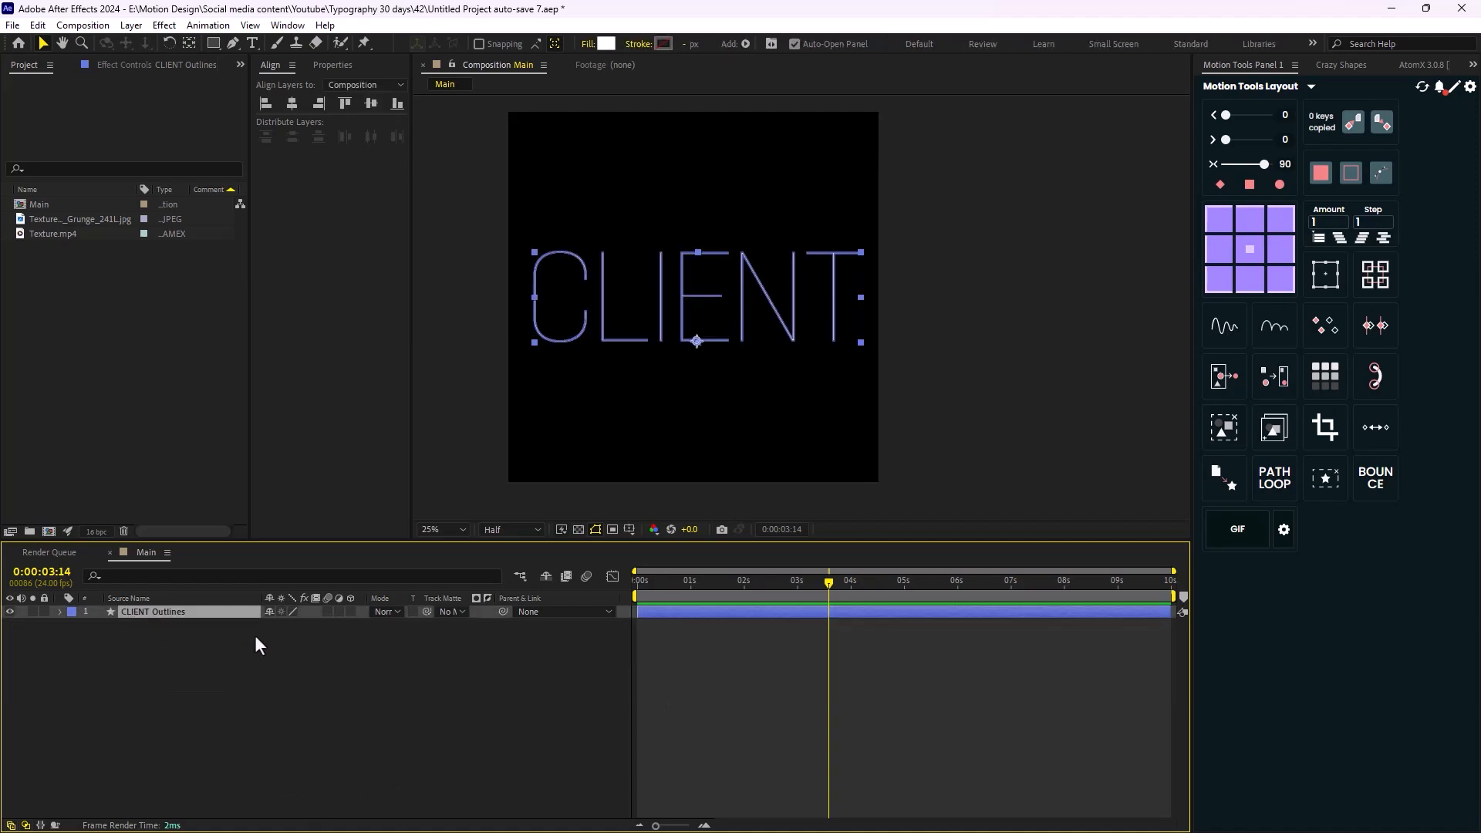
pyautogui.hotkey('ctrl', 'shift', 'c')
pyautogui.write('Text')
pyautogui.press('Return')
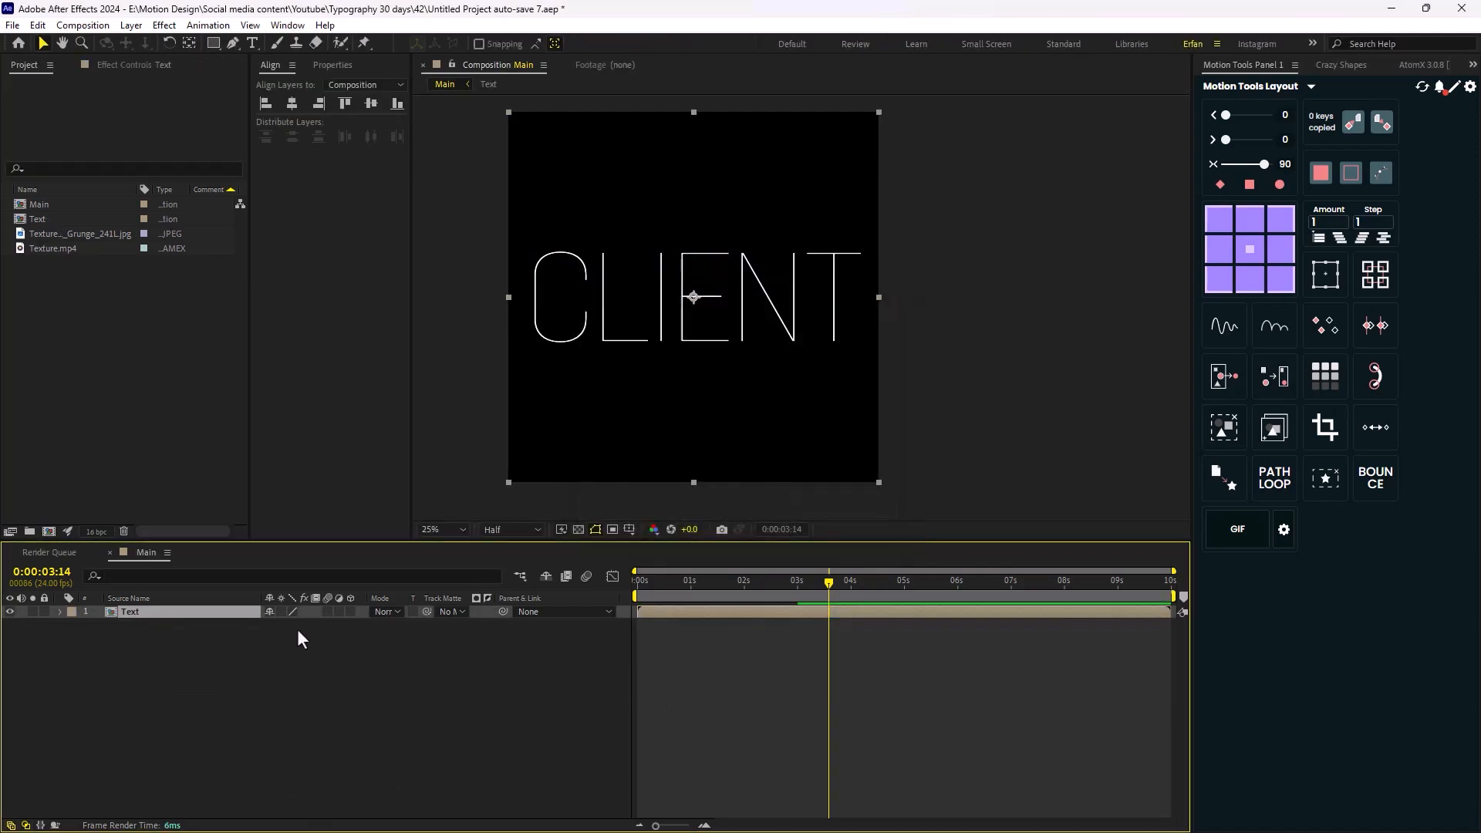
# - Return to the start of the Main composition and add a solid layer named "Displacement" above the Text layer
pyautogui.click(372, 710)
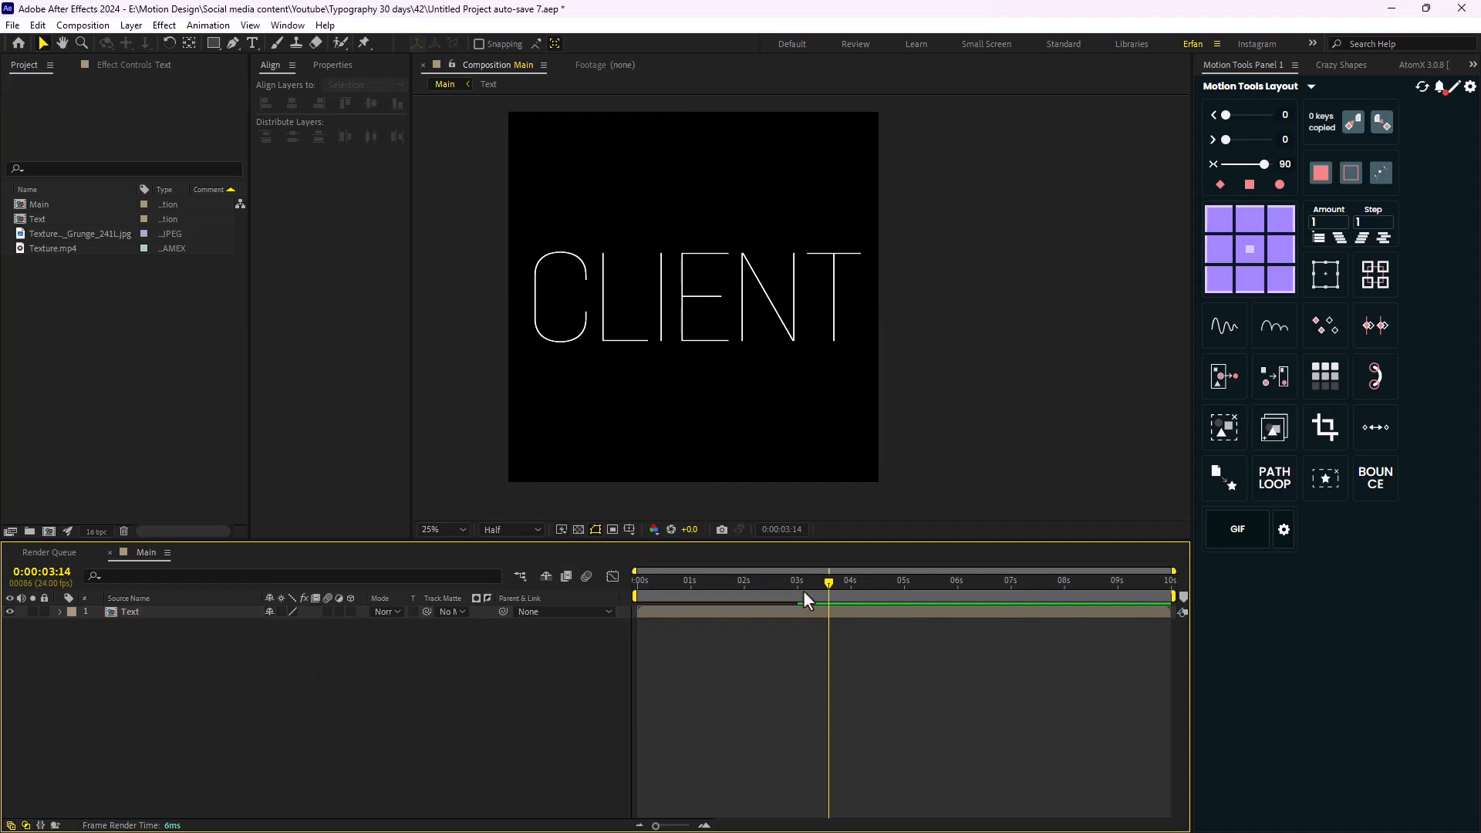
pyautogui.moveTo(803, 590); pyautogui.dragTo(637, 586)
pyautogui.moveTo(667, 357); pyautogui.dragTo(683, 357)
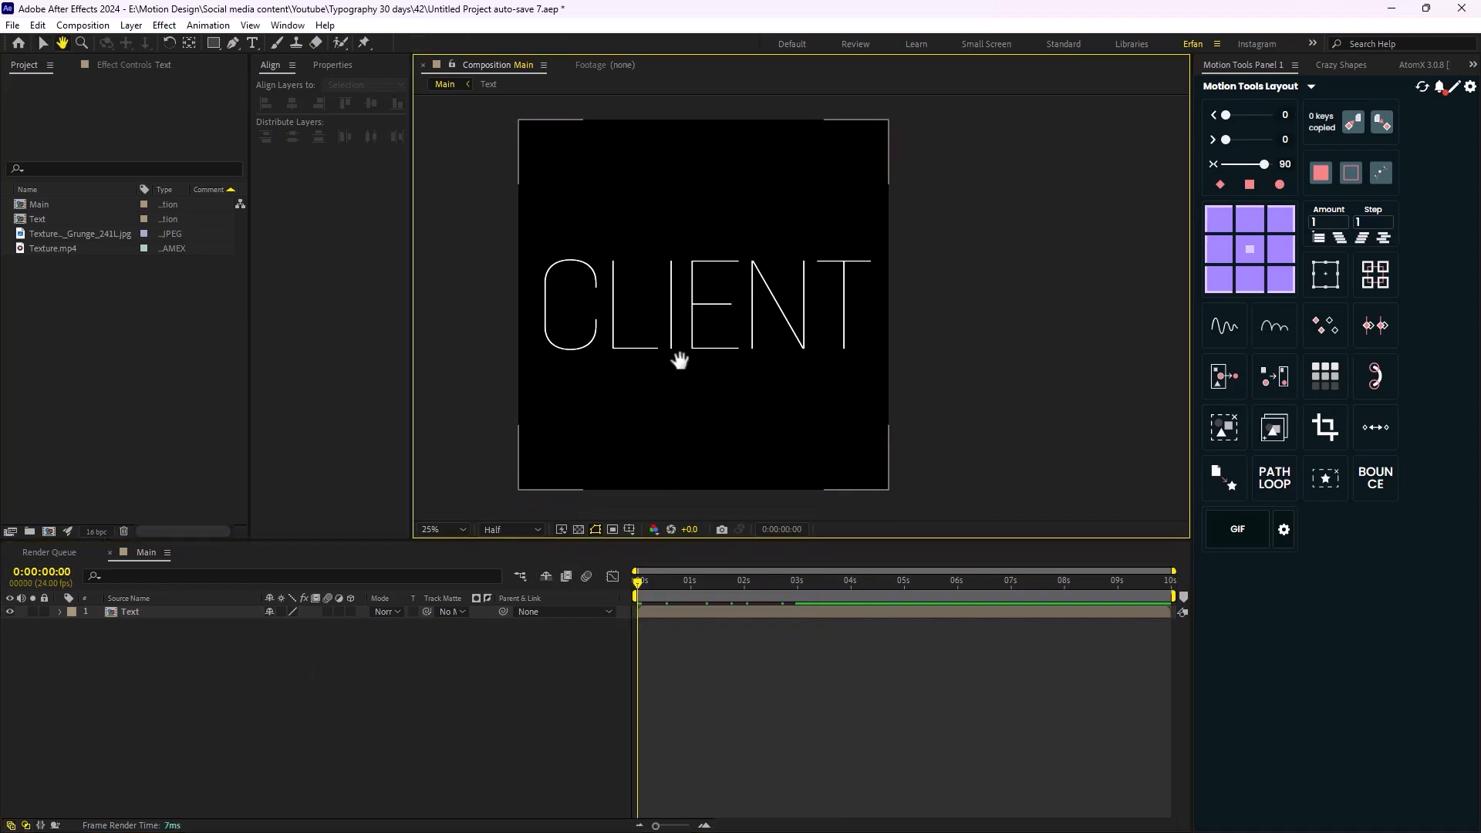
pyautogui.press('v')
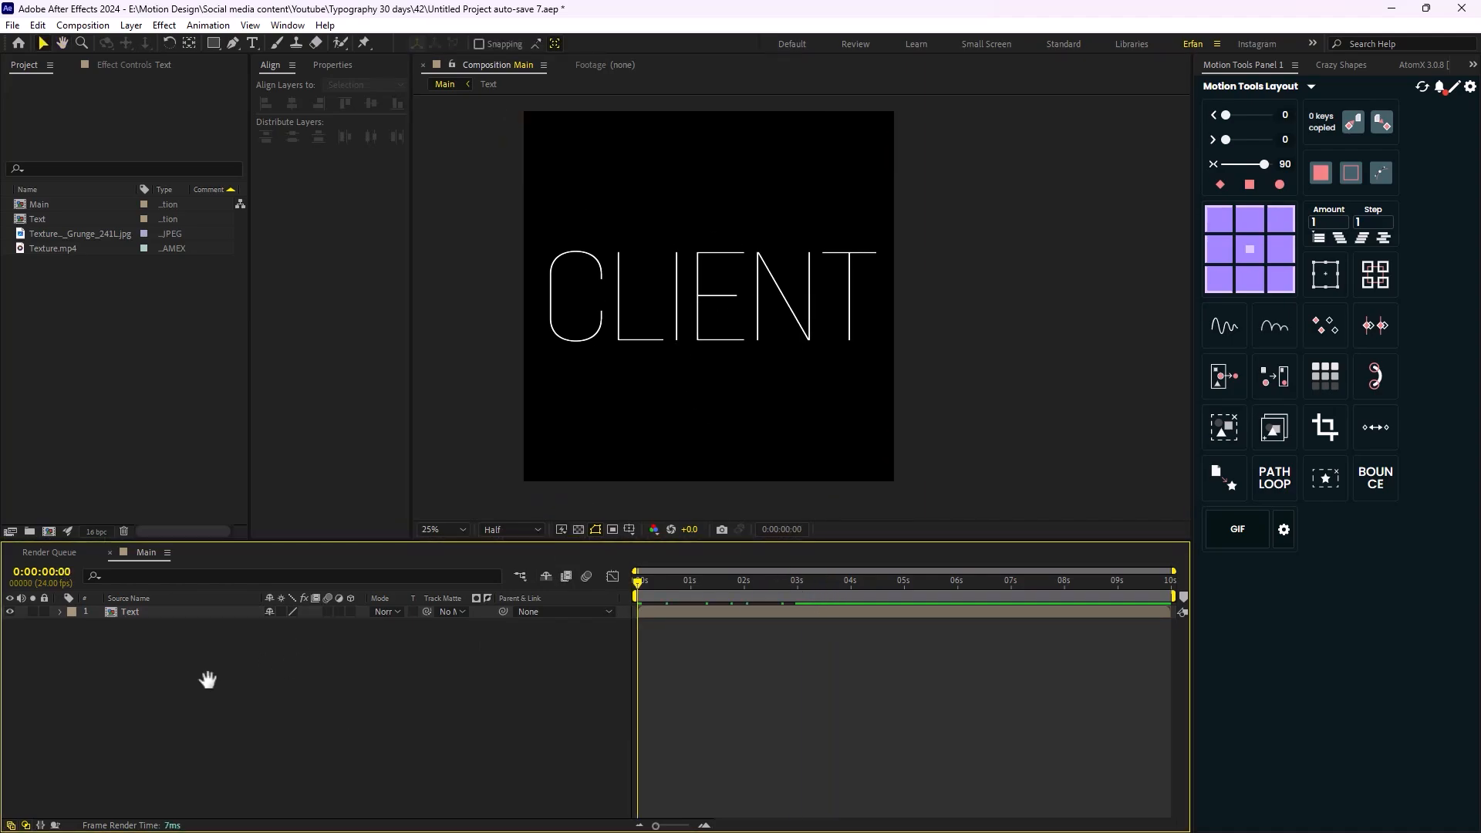
pyautogui.rightClick(201, 670)
pyautogui.moveTo(328, 478)
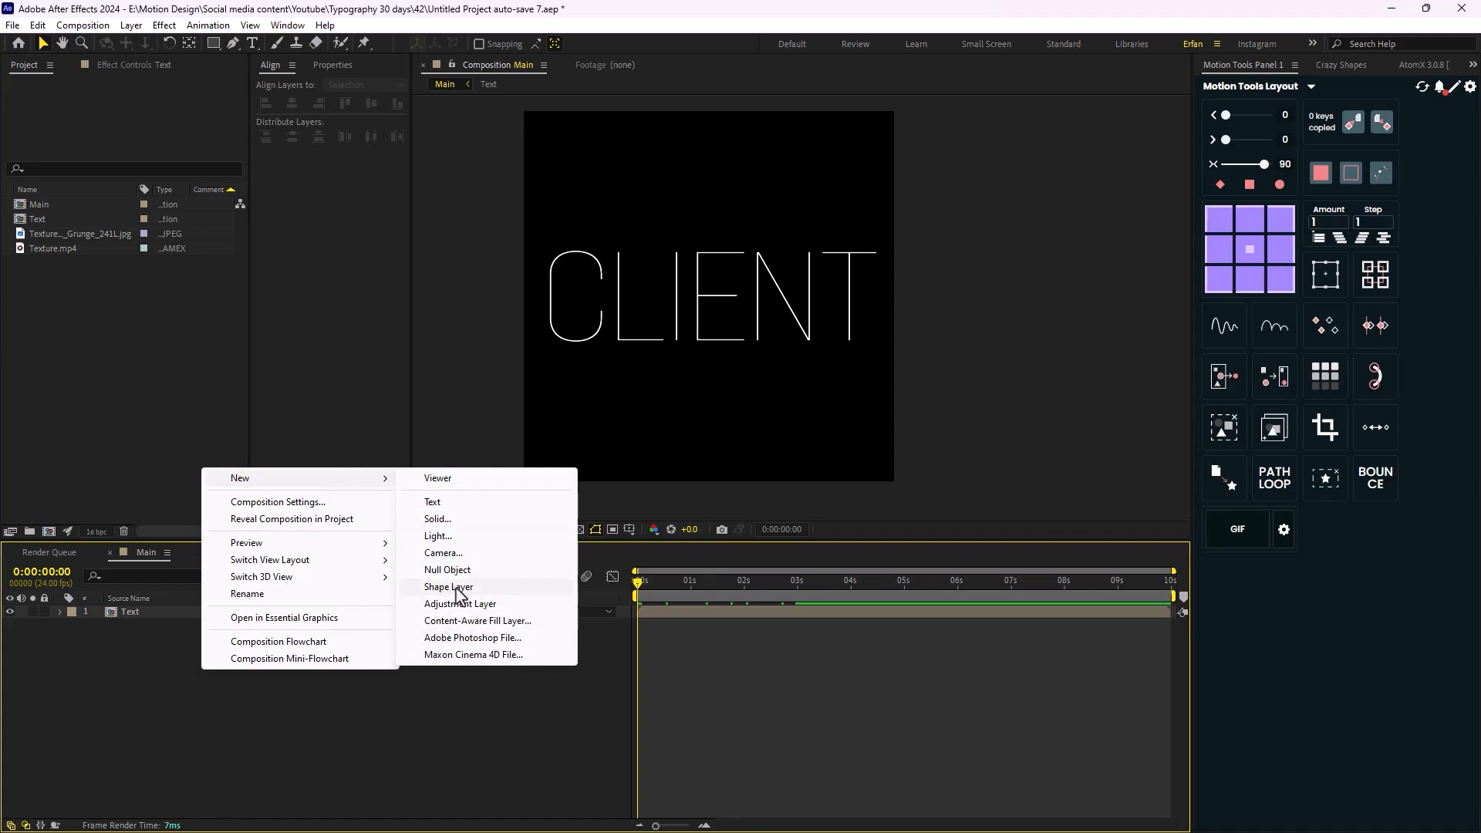
pyautogui.click(437, 519)
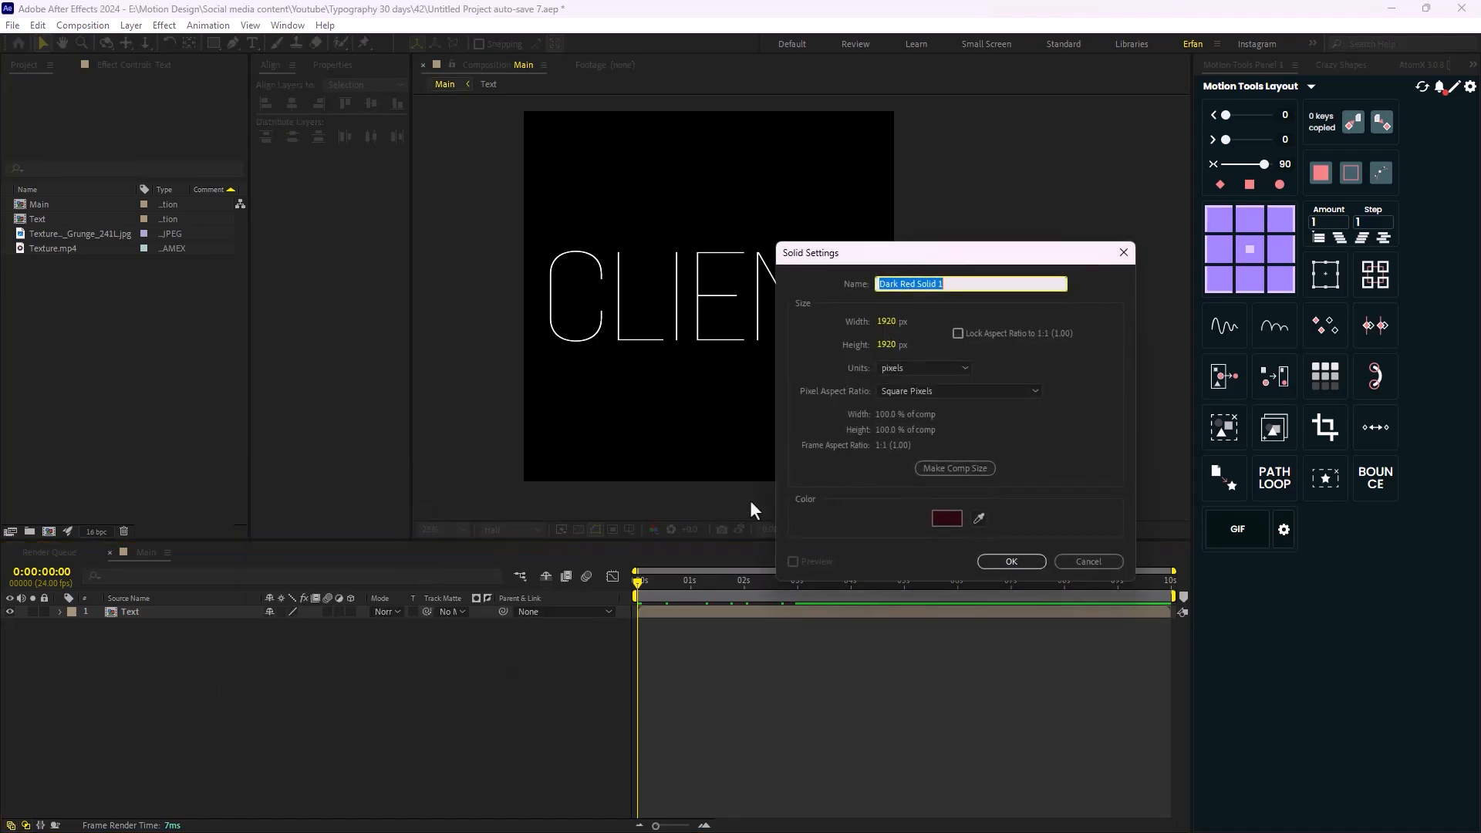
pyautogui.write('Displacement')
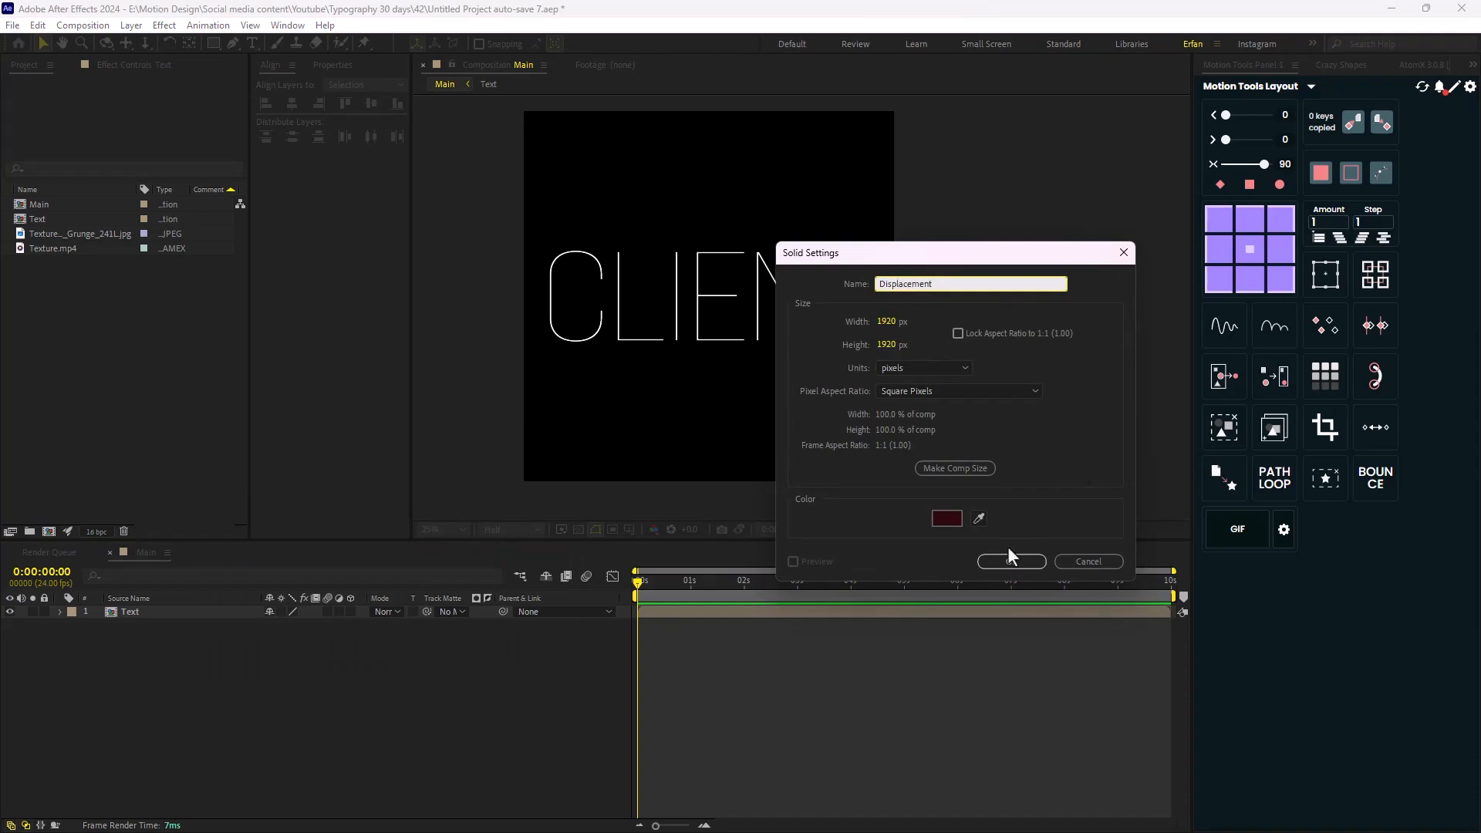
pyautogui.click(1009, 560)
pyautogui.click(451, 759)
pyautogui.press(',')
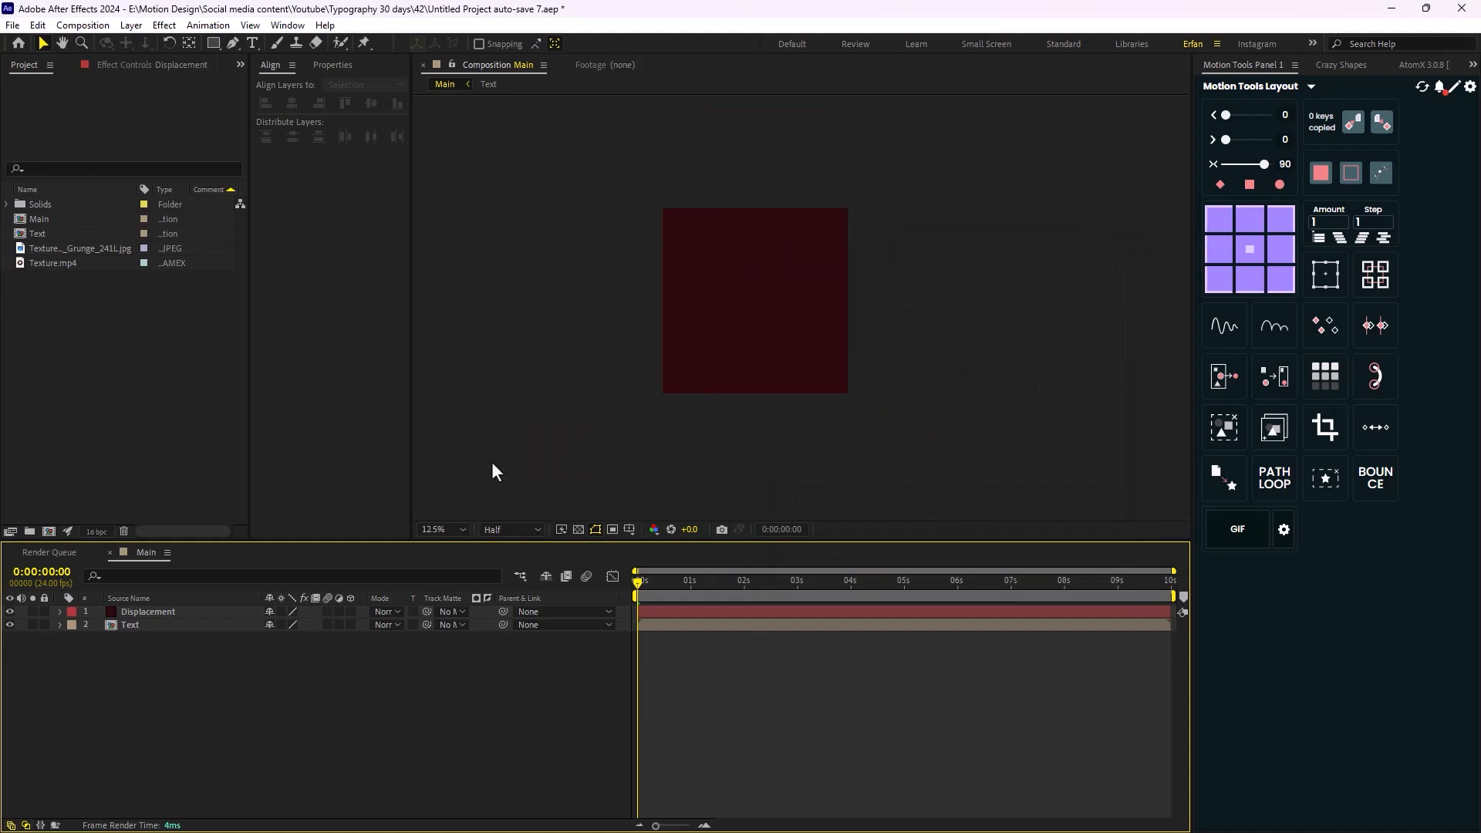
# - Apply the Fractal Noise effect to the Displacement layer
pyautogui.click(160, 609)
pyautogui.hotkey('ctrl', 'space')
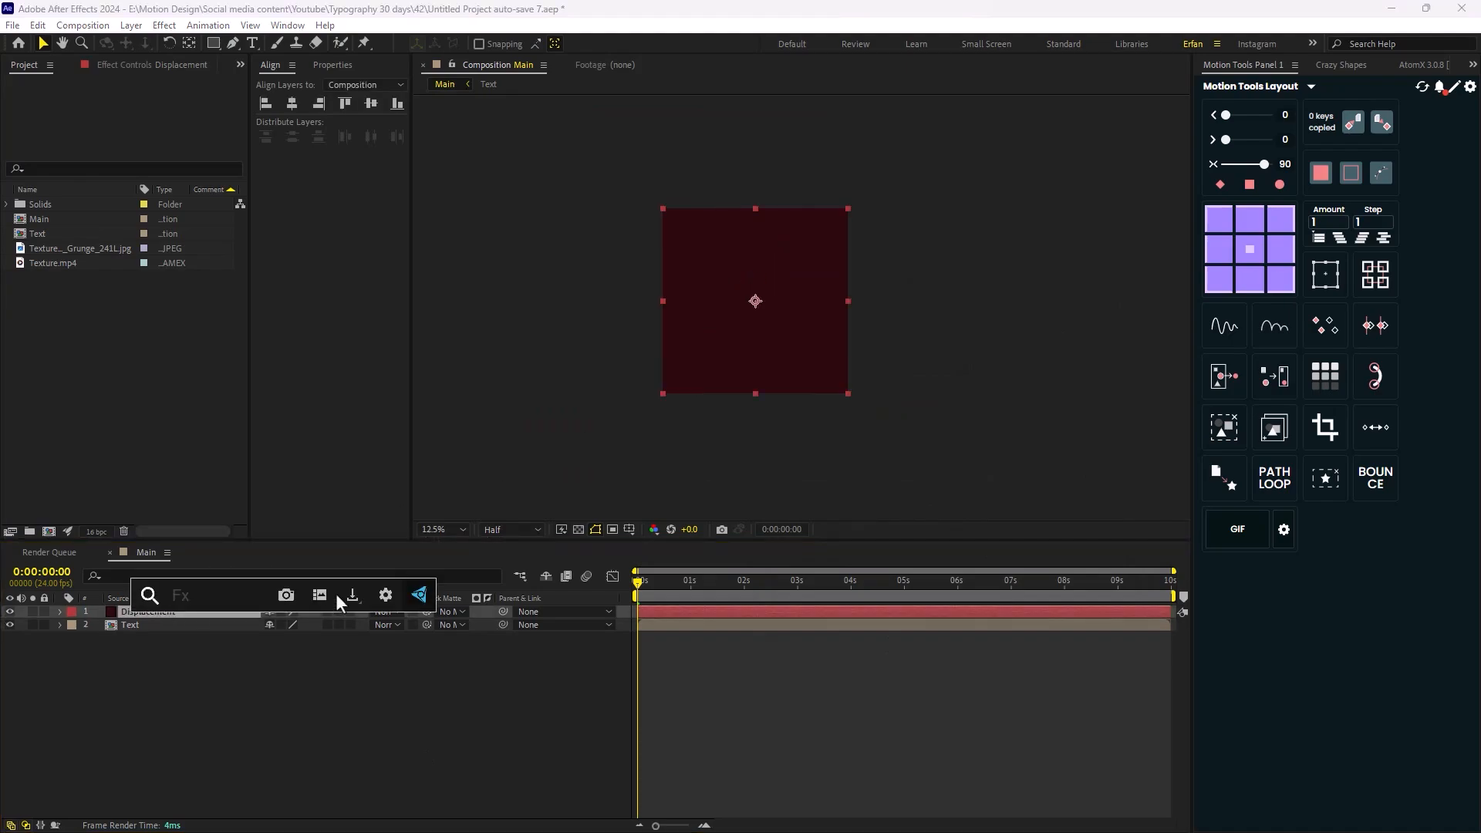
pyautogui.write('frac')
pyautogui.press('Down')
pyautogui.press('Return')
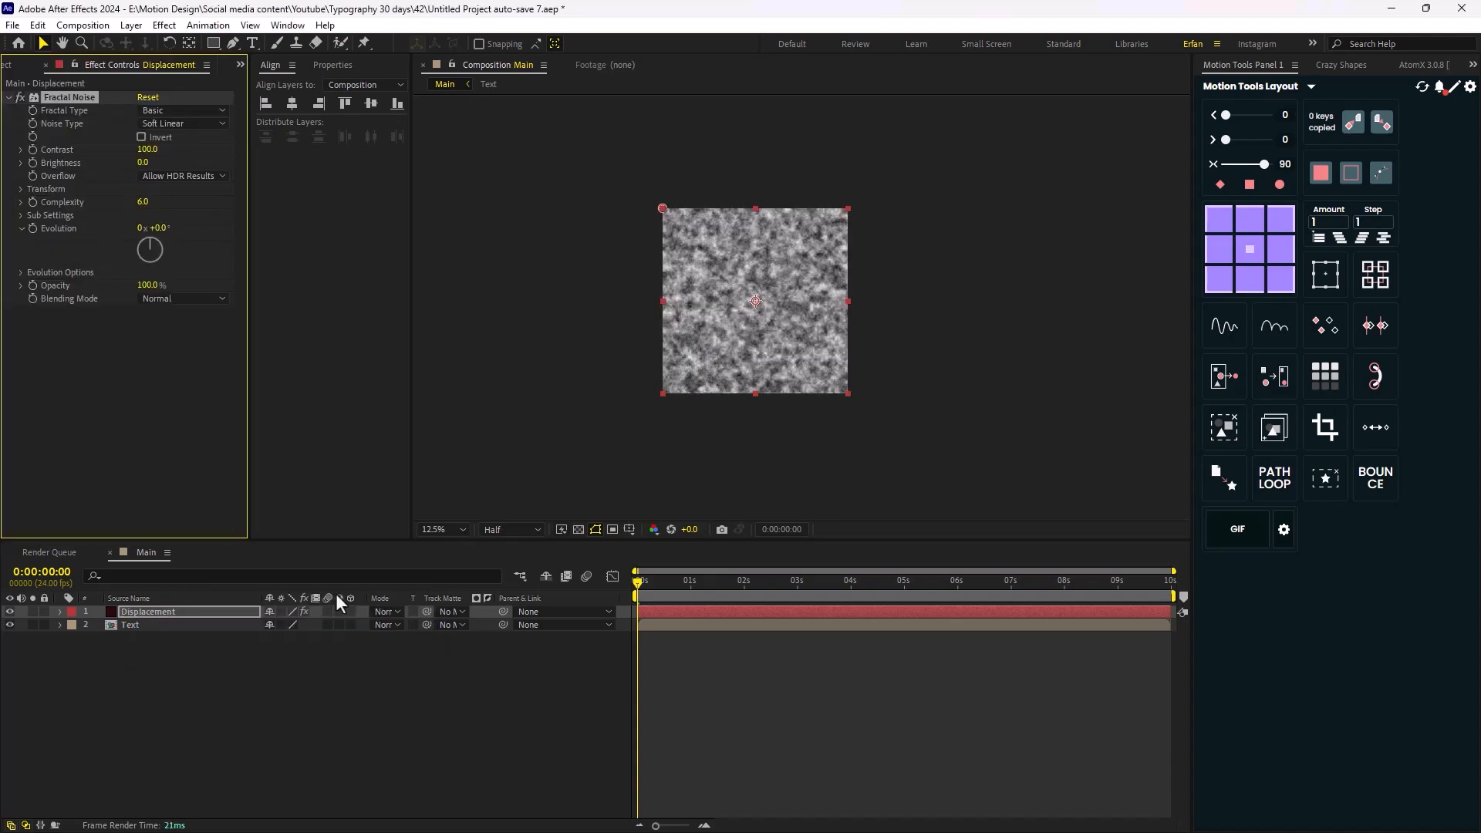
# - Set the Fractal Noise to fractal type Cloudy, noise type Spline and complexity 12
pyautogui.click(182, 110)
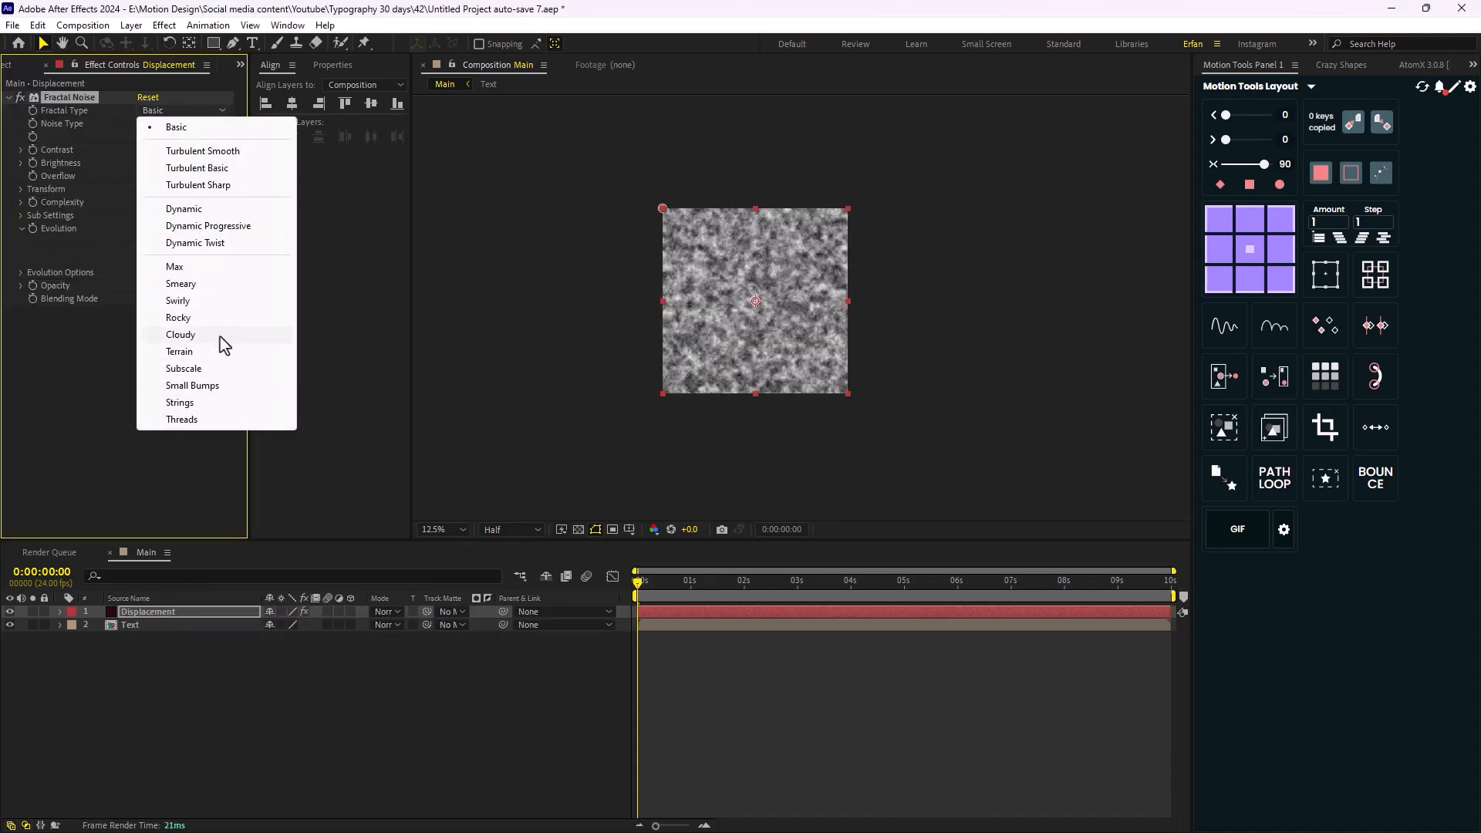
pyautogui.click(219, 336)
pyautogui.click(186, 124)
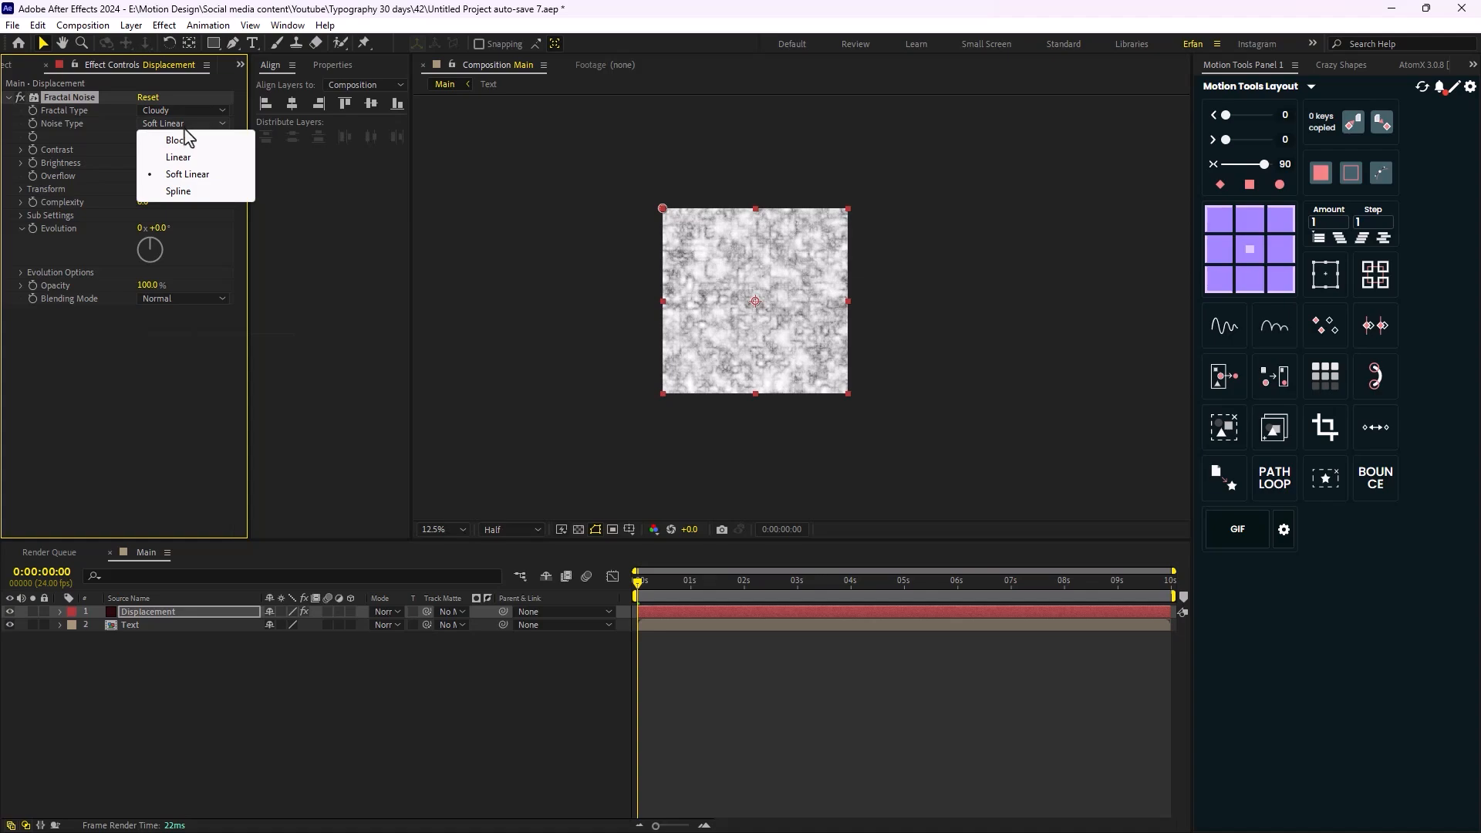
pyautogui.click(181, 192)
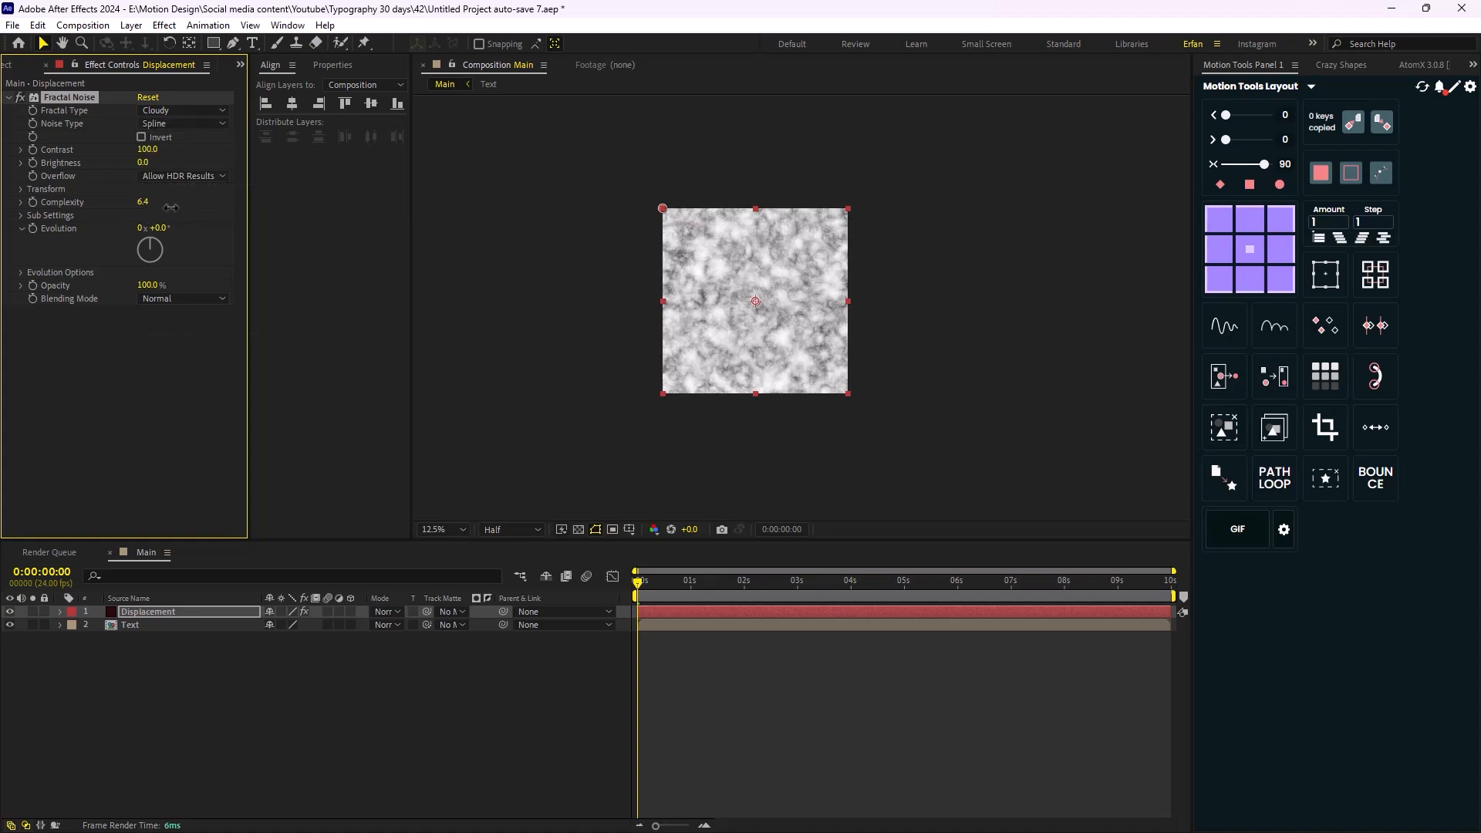
pyautogui.click(144, 203)
# - Animate the noise's Evolution with the expression time*500, preview it and collapse the Displacement layer's properties
pyautogui.keyDown('alt'); pyautogui.click(32, 229); pyautogui.keyUp('alt')
pyautogui.write('time*500')
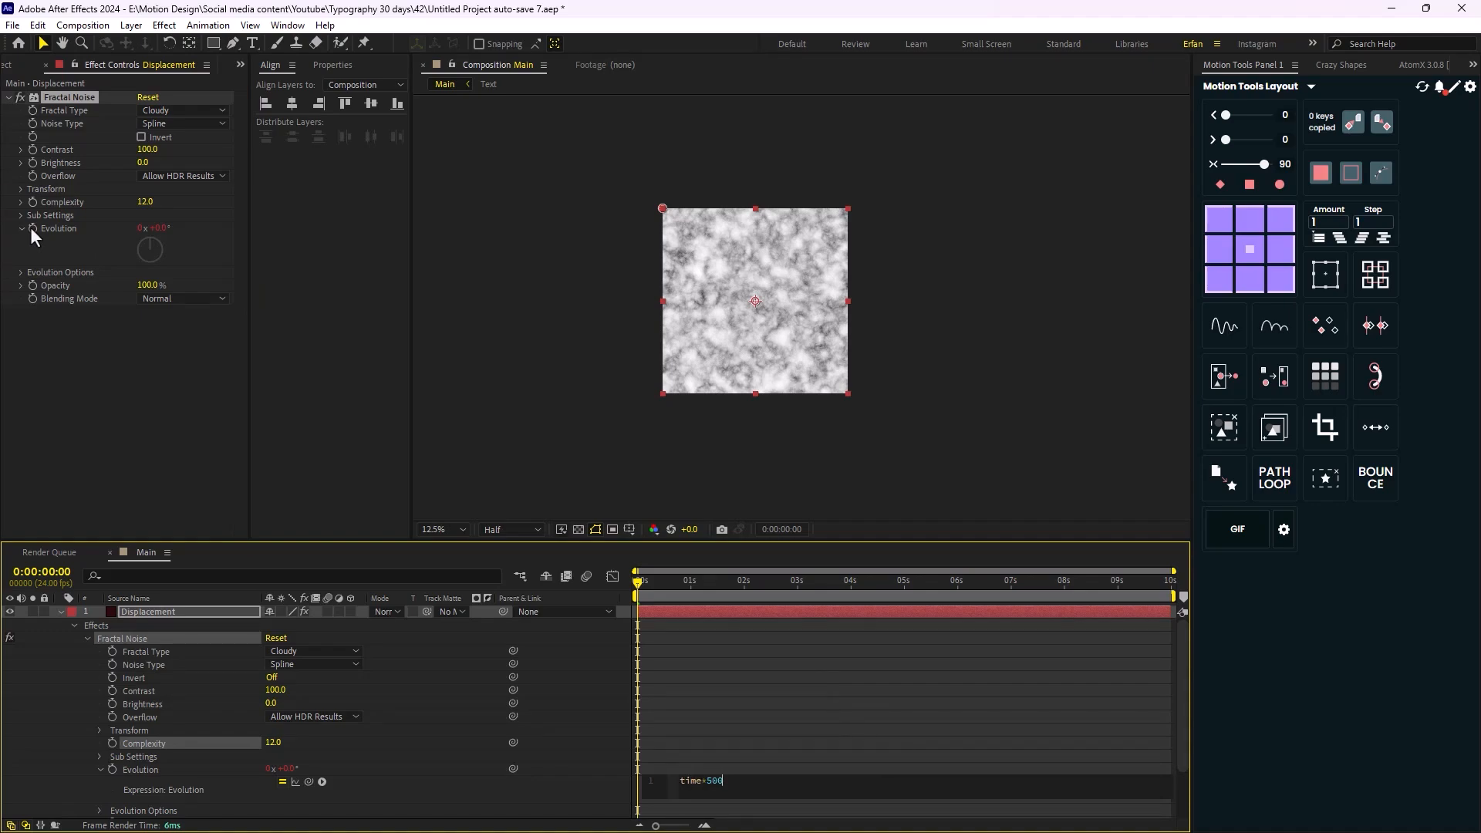
pyautogui.click(520, 390)
pyautogui.press('space')
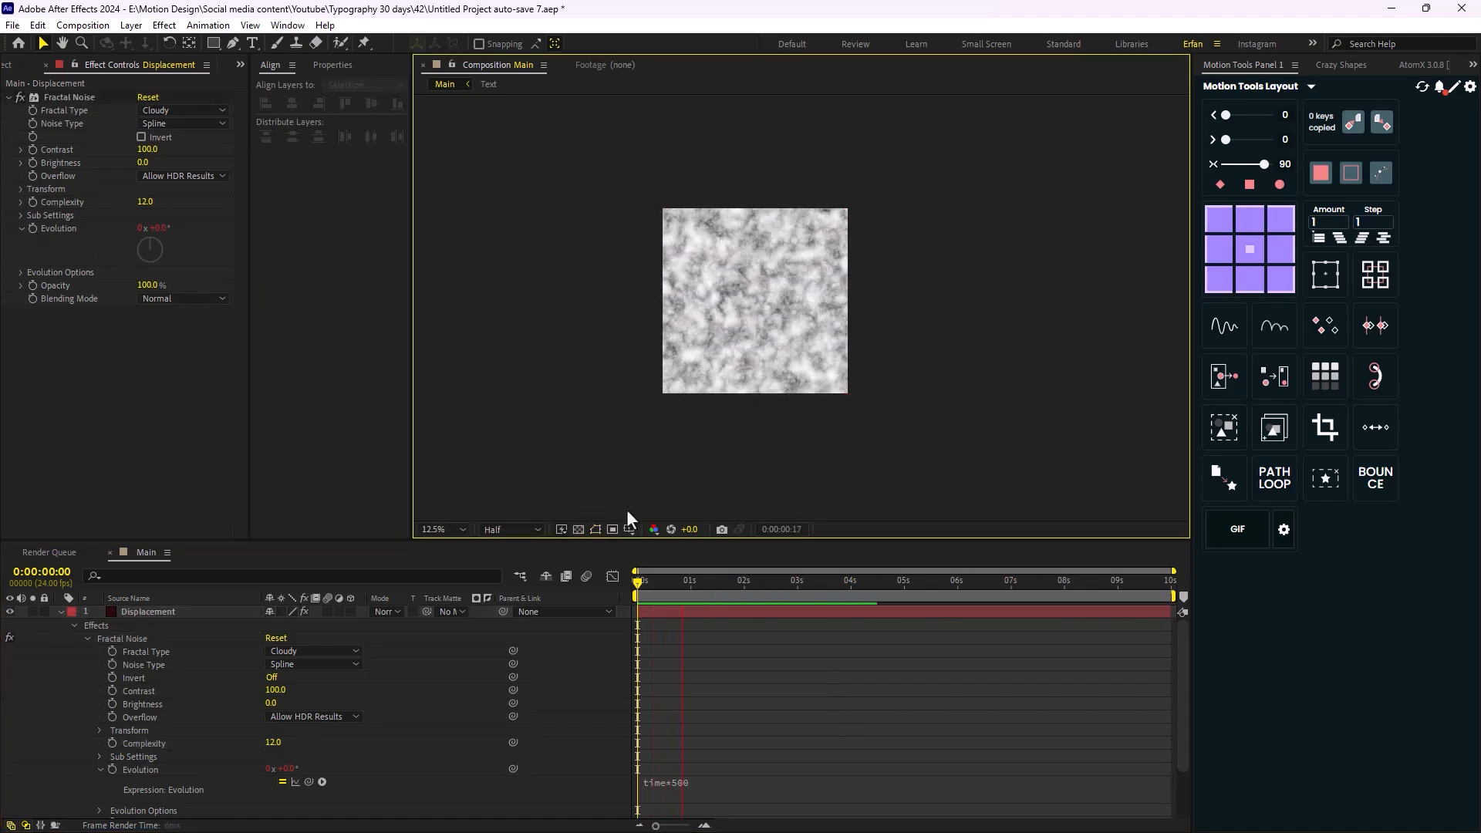
pyautogui.click(60, 612)
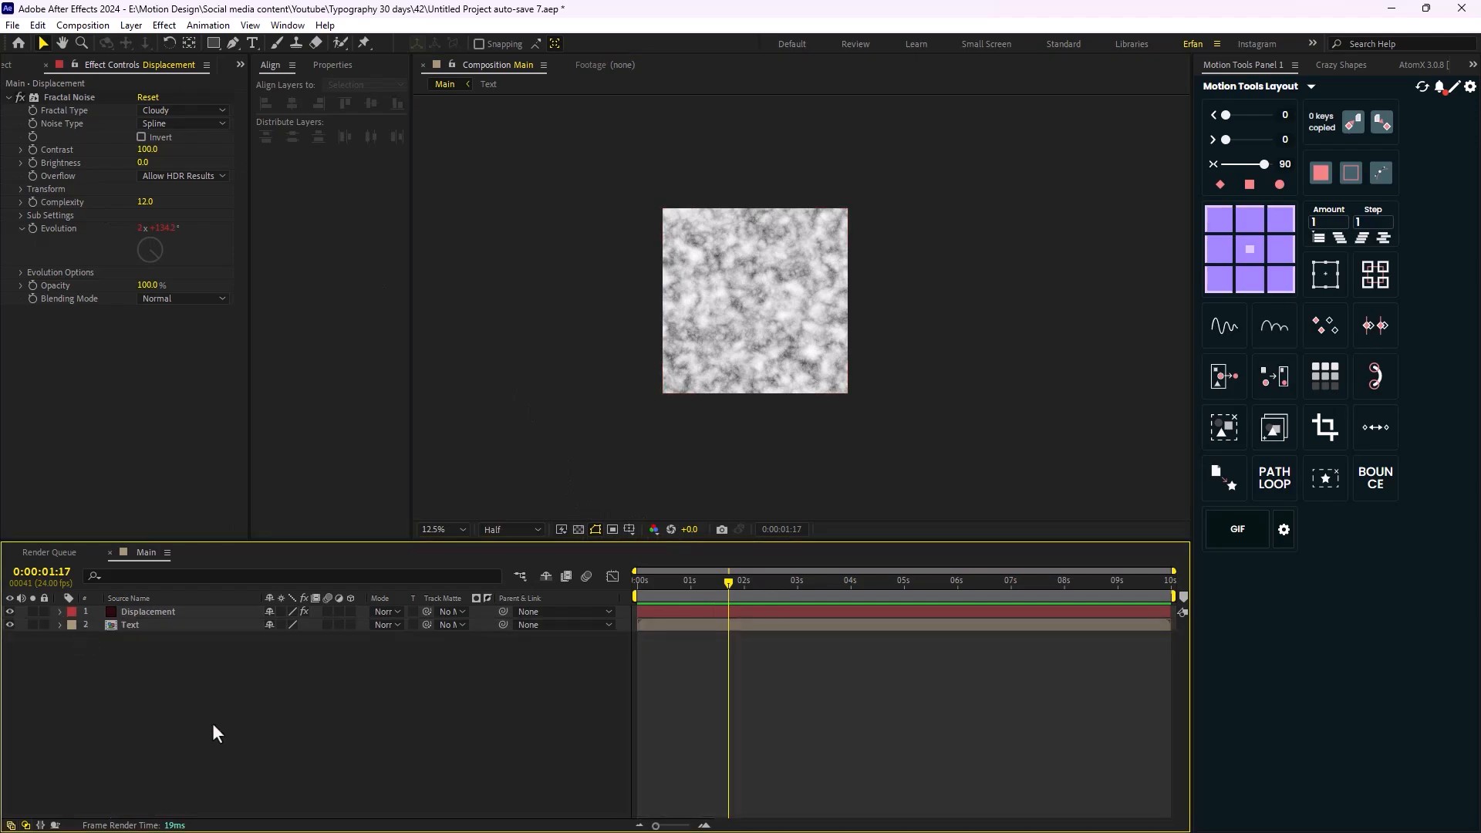
# - Apply the Time Displacement effect to the Text layer
pyautogui.click(150, 614)
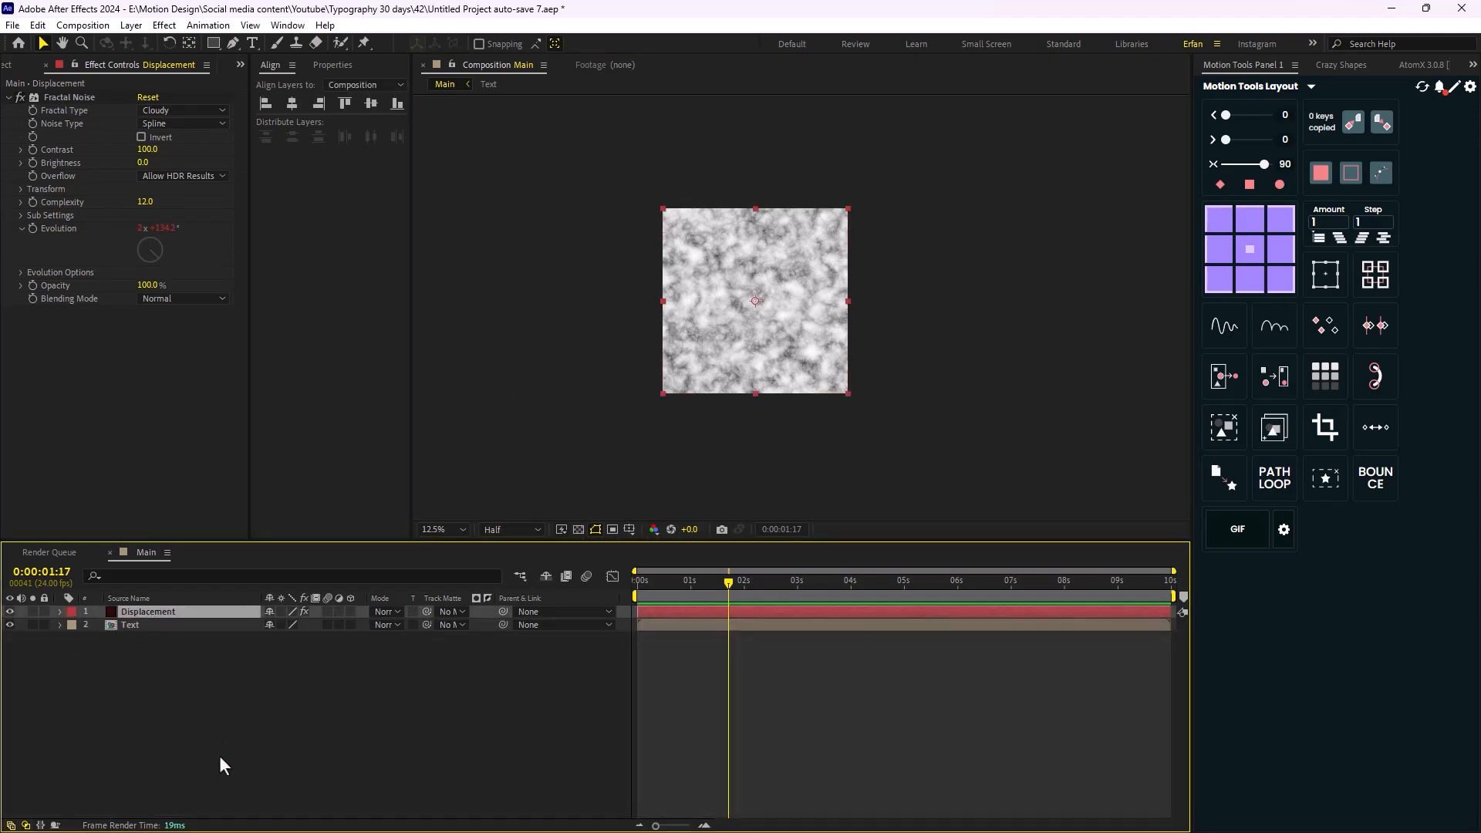
pyautogui.click(174, 628)
pyautogui.hotkey('ctrl', 'space')
pyautogui.write('ti')
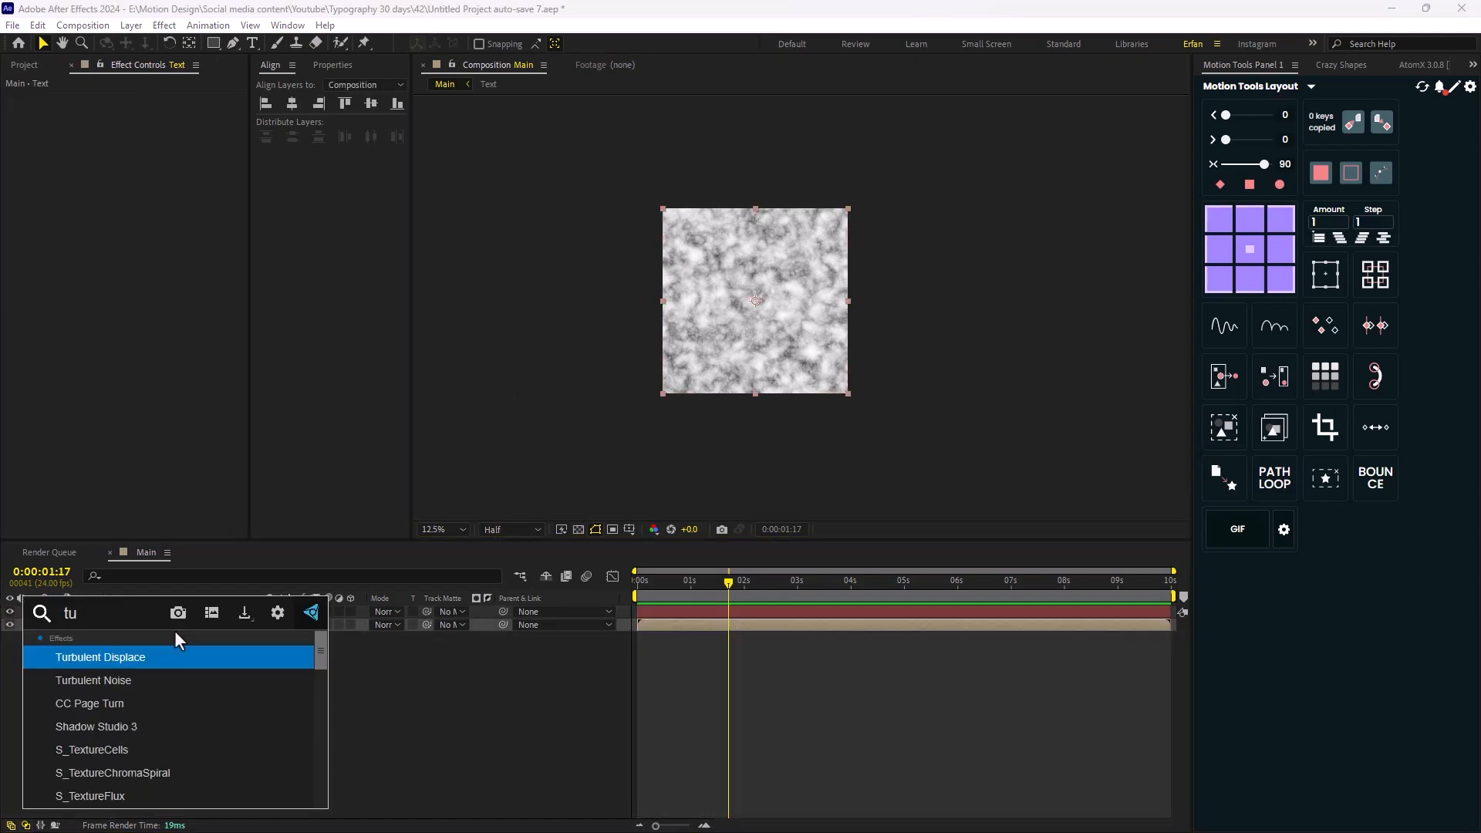
pyautogui.write('me')
pyautogui.click(184, 728)
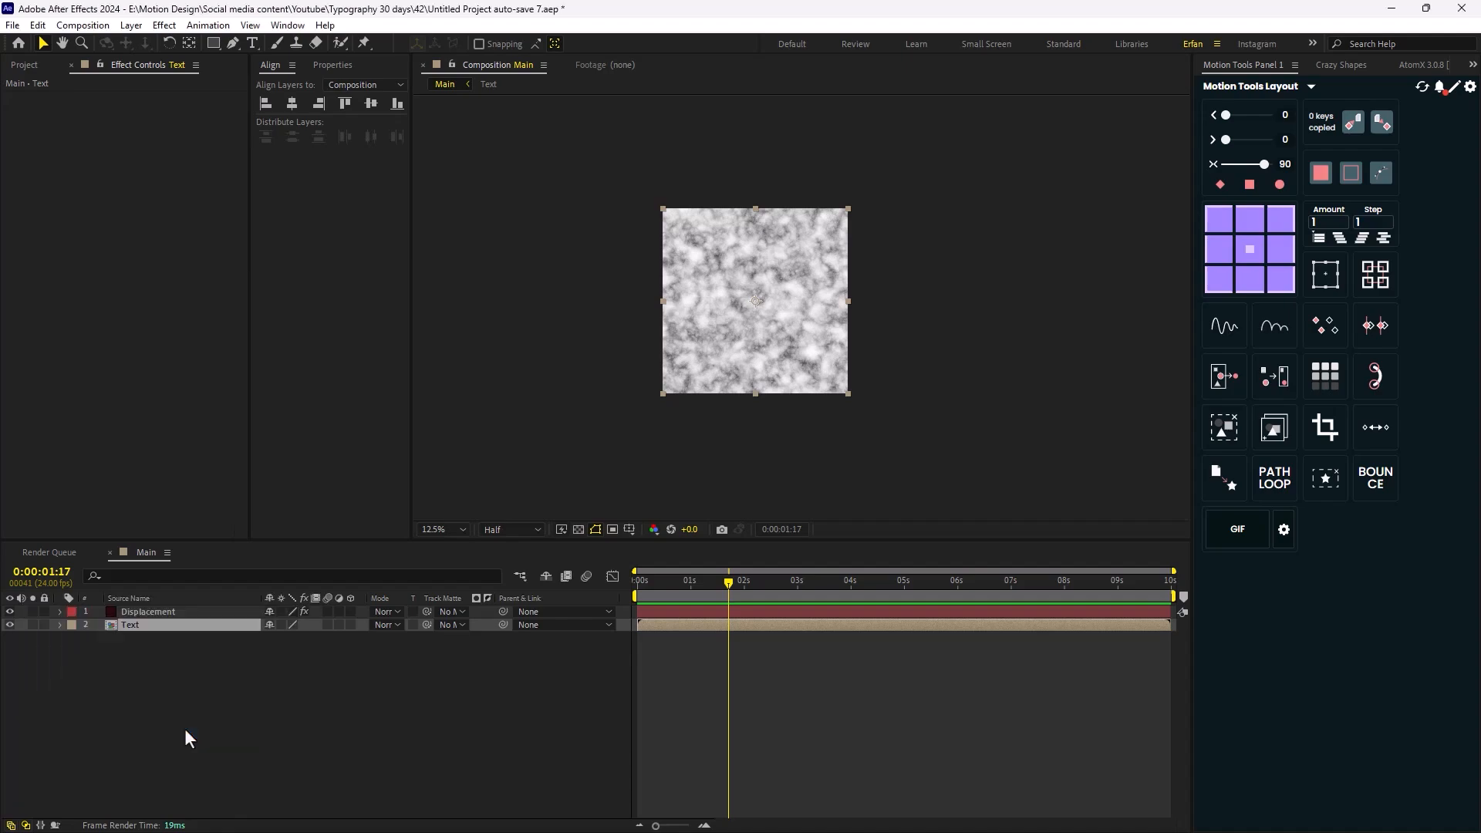
# - Use the Displacement layer with its Effects & Masks as the Time Displacement map
pyautogui.click(152, 112)
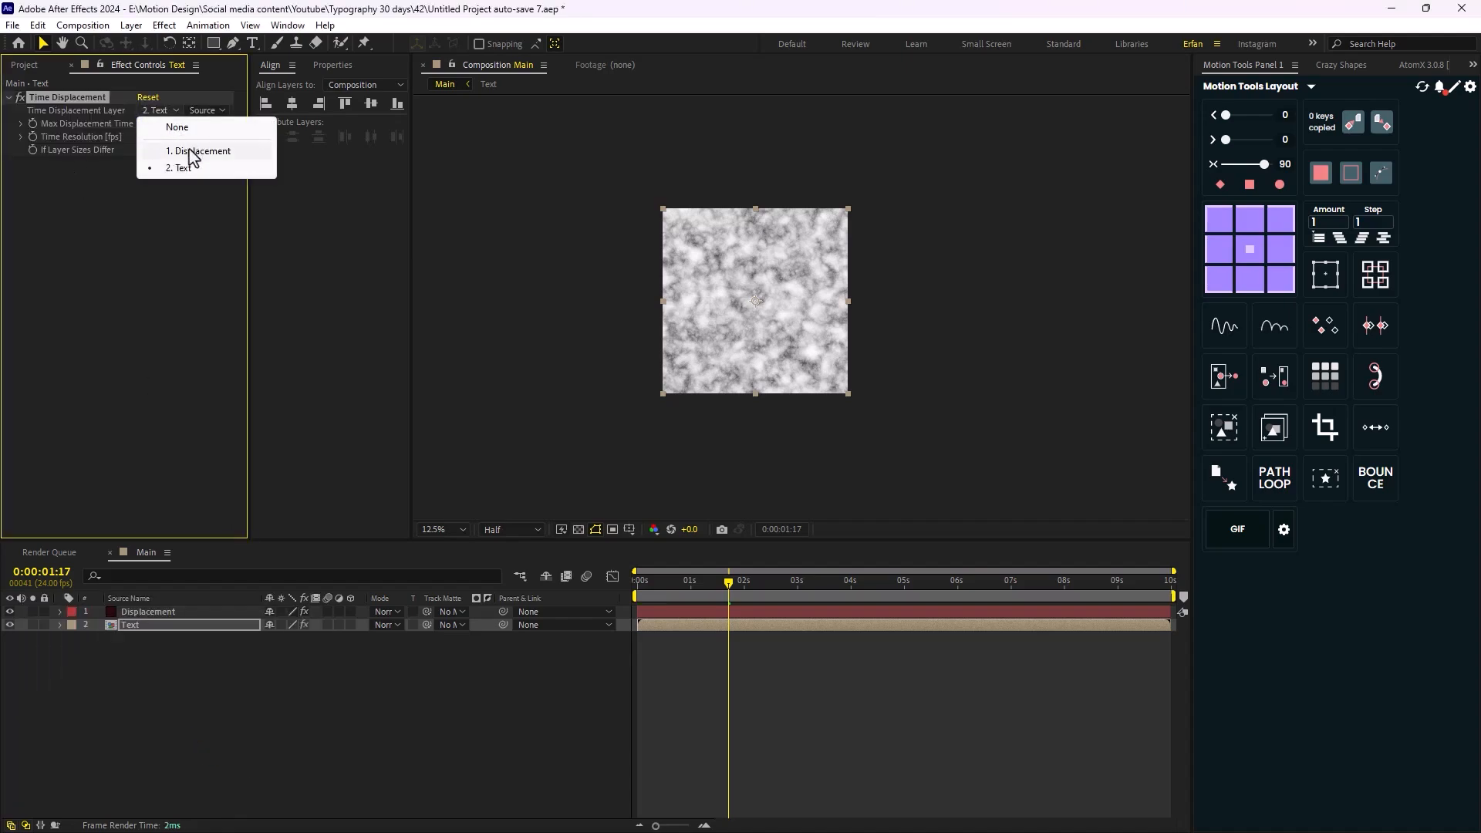
pyautogui.click(193, 151)
pyautogui.click(200, 111)
pyautogui.click(219, 160)
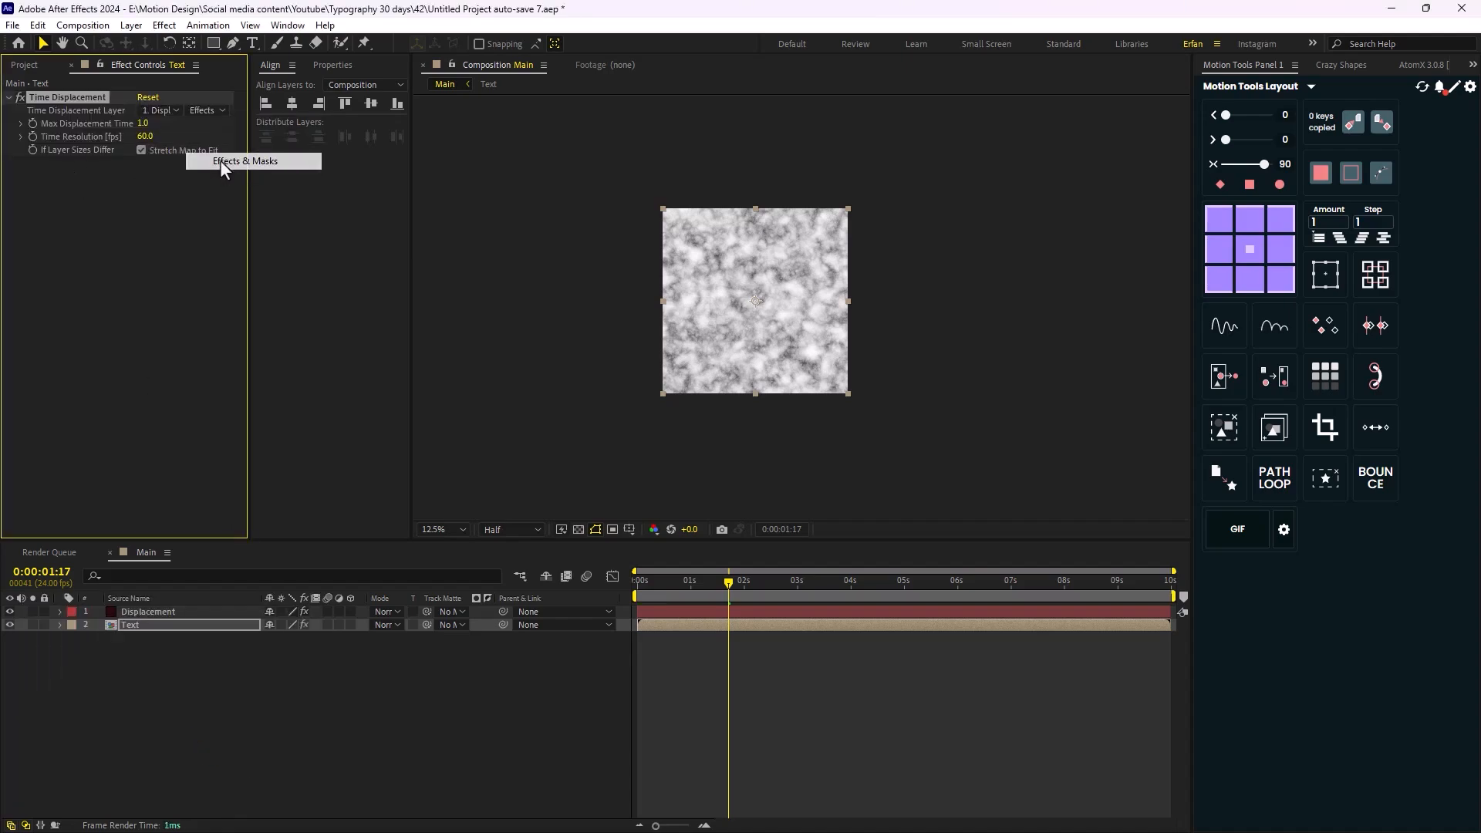
# - Set Max Displacement Time to 0.5 and Time Resolution to 250 fps, and hide the Displacement layer
pyautogui.click(142, 123)
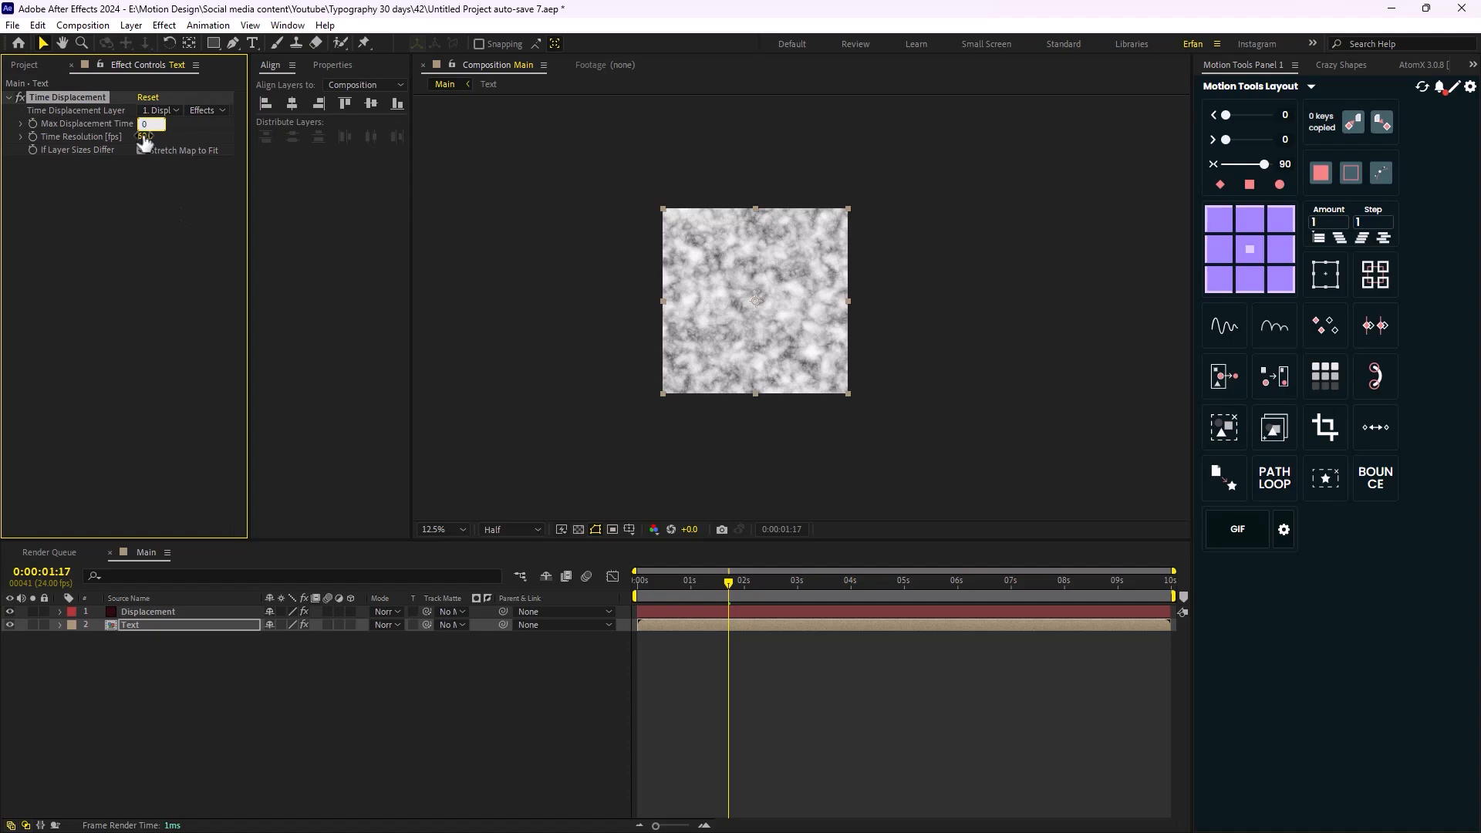
pyautogui.press('Return')
pyautogui.click(9, 611)
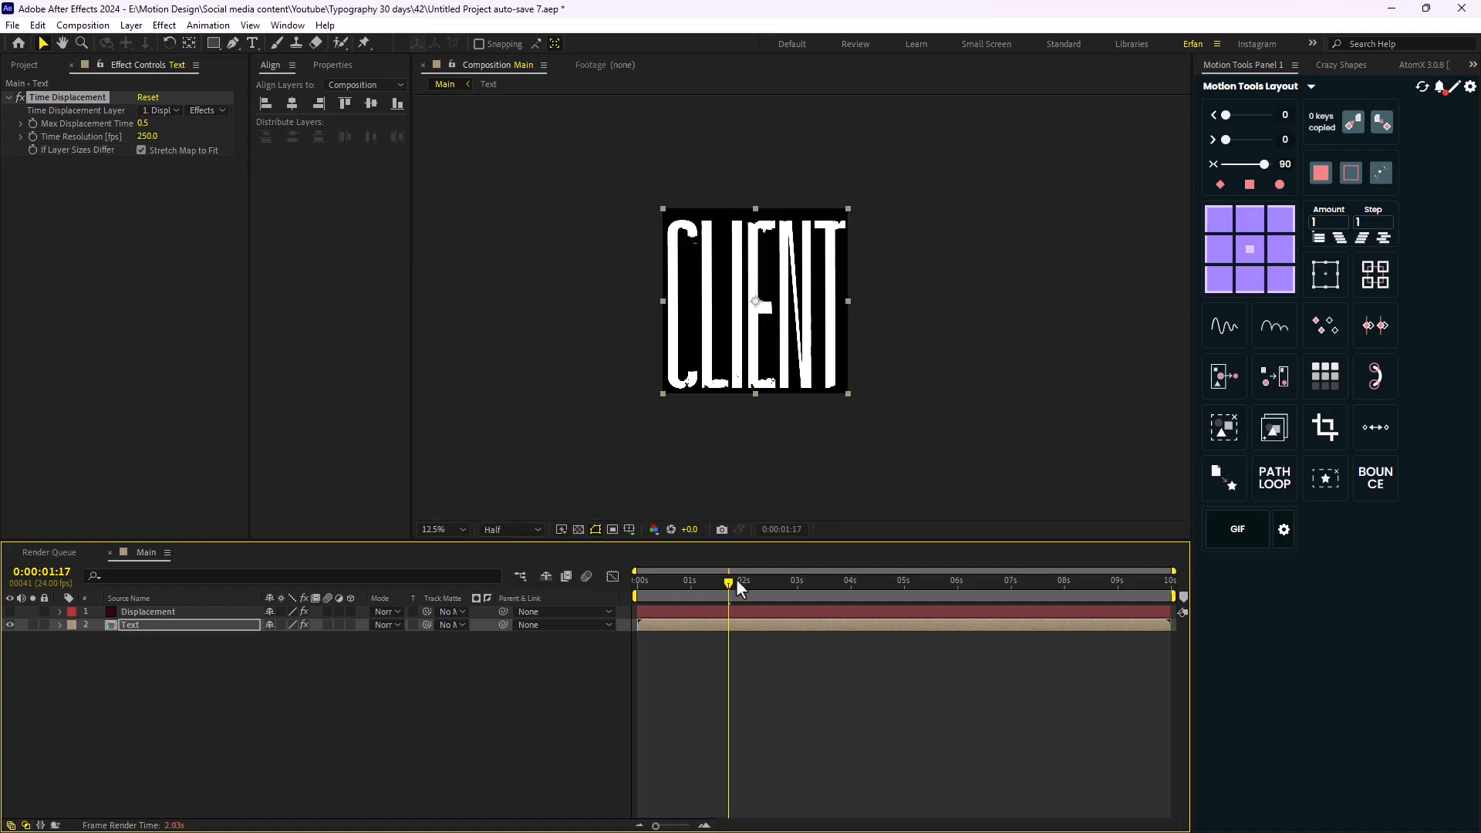
# - Lower the preview resolution to Quarter, end the work area at 0:00:02:23 and preview the displaced text
pyautogui.moveTo(734, 583); pyautogui.dragTo(796, 605)
pyautogui.click(497, 529)
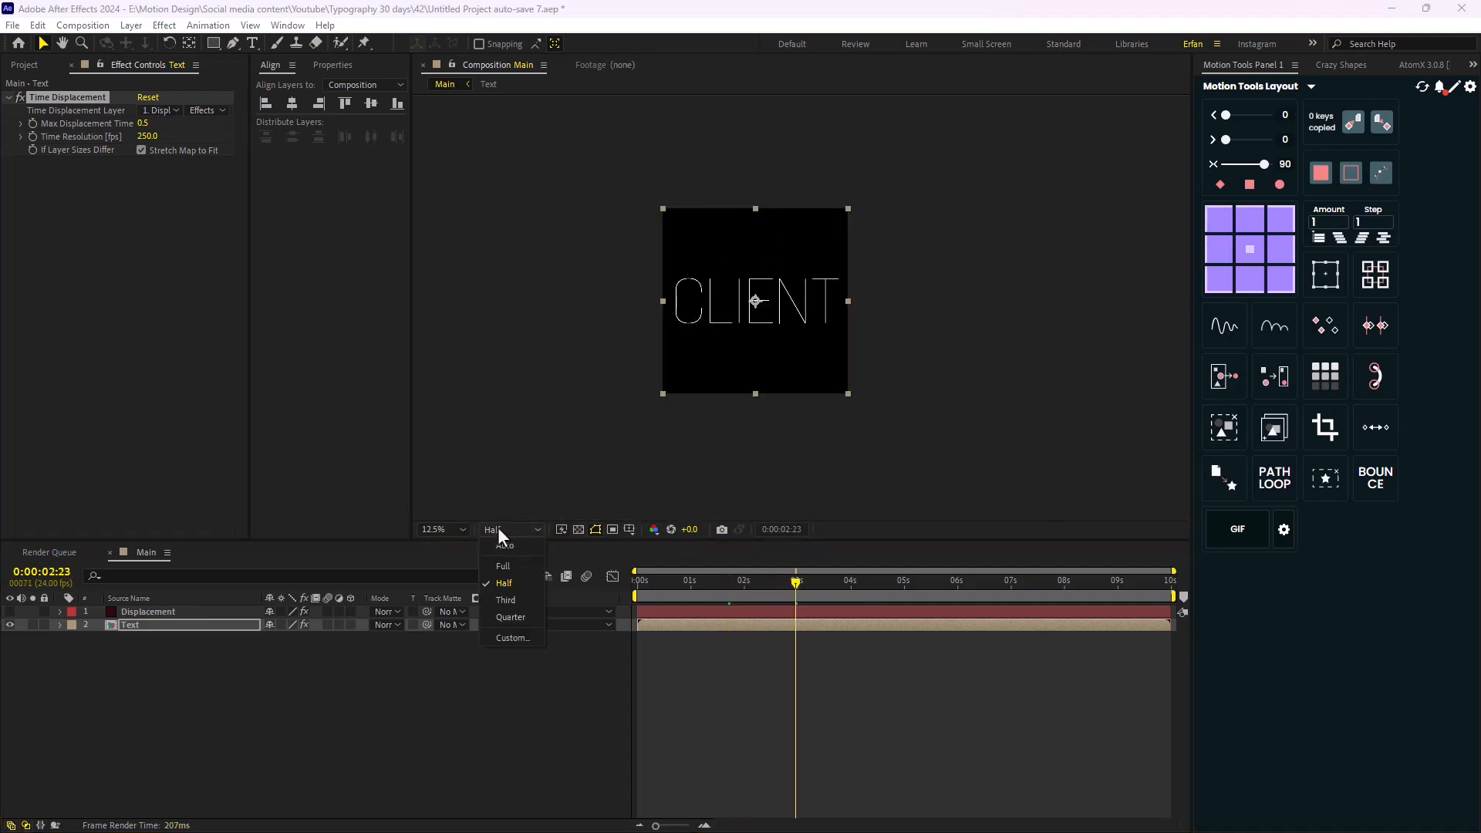
pyautogui.click(515, 614)
pyautogui.press('n')
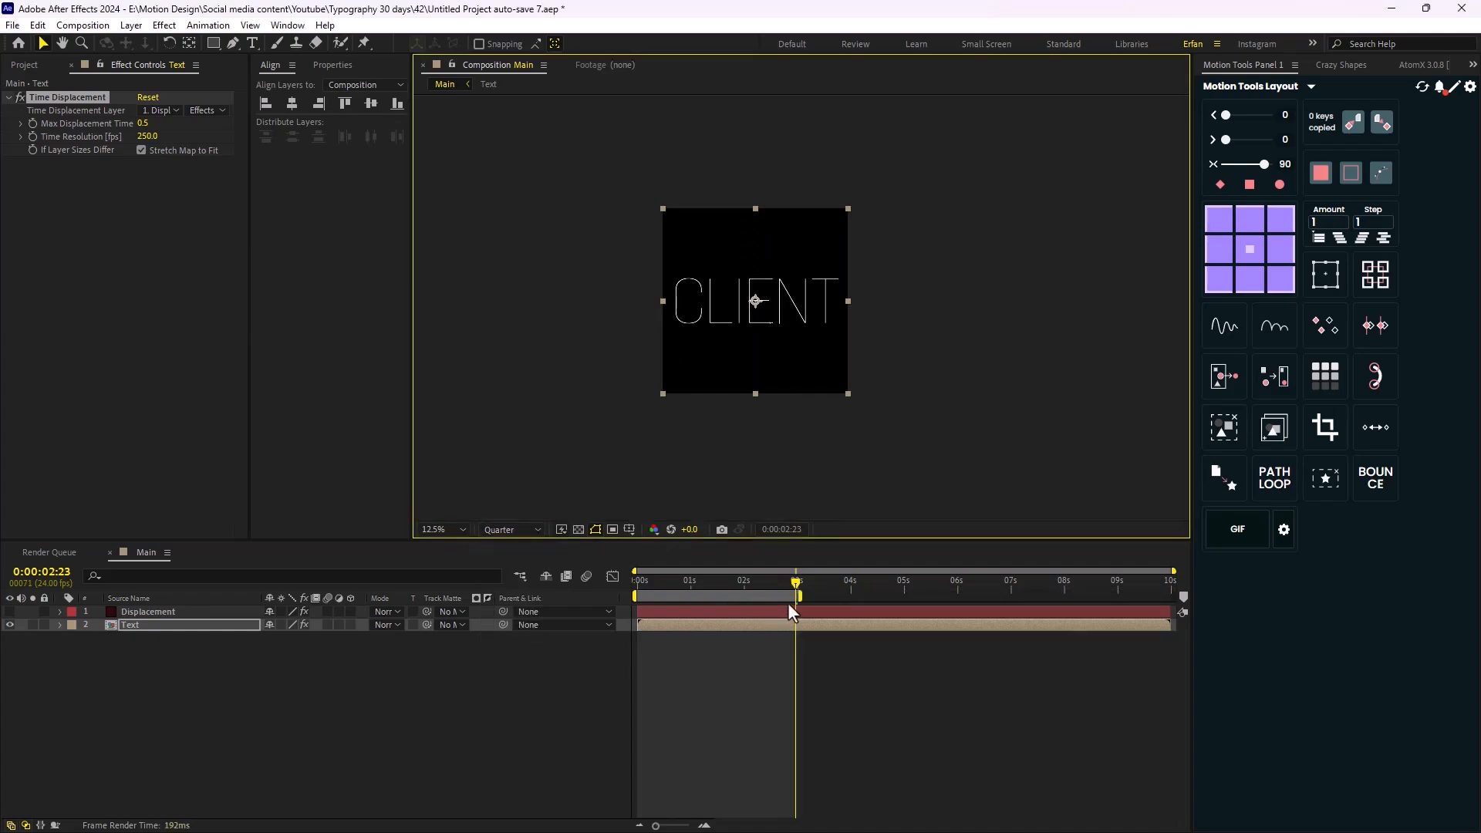
pyautogui.press('space')
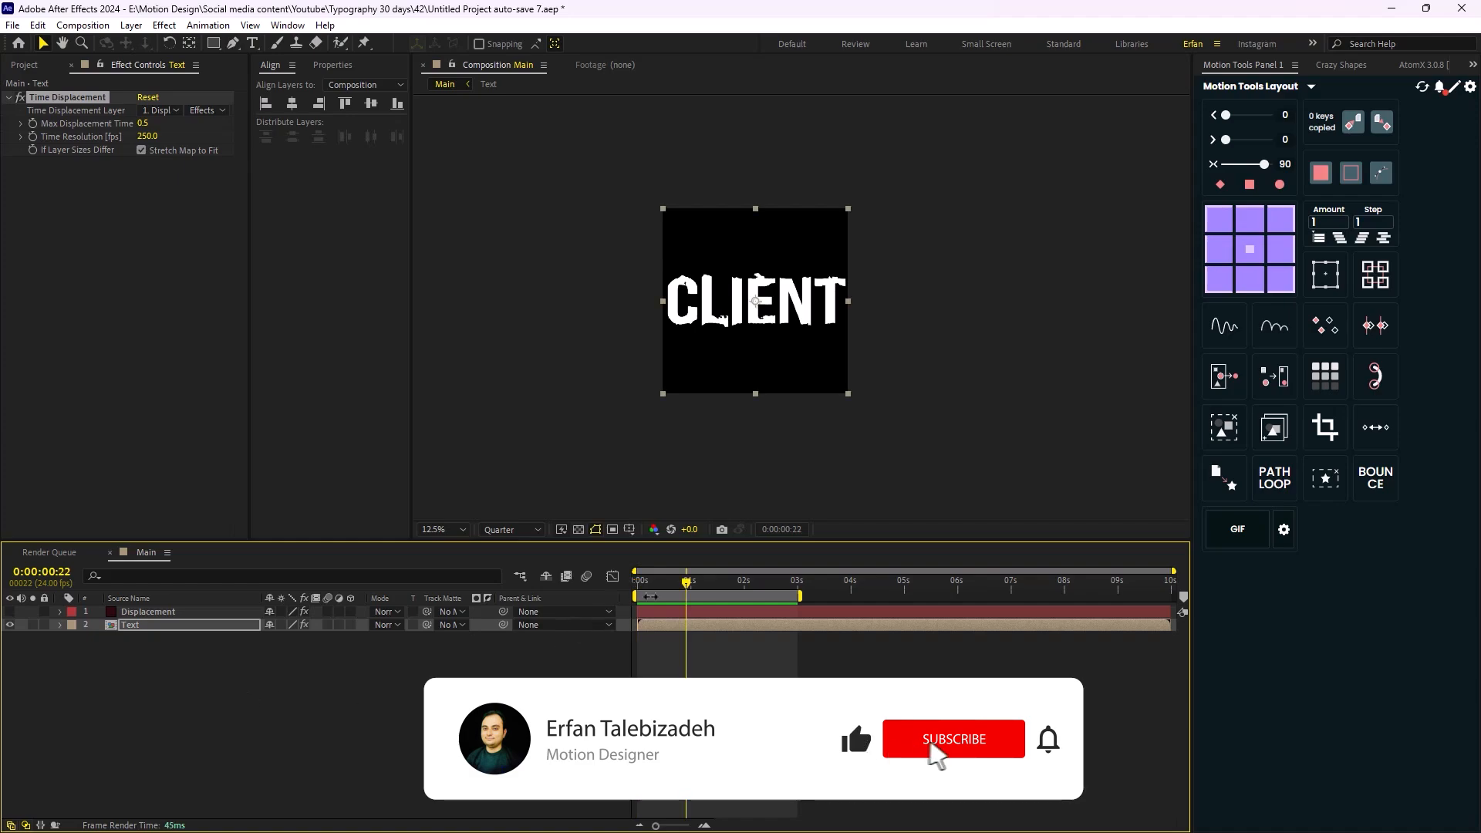
# - Return to the first frame and apply the Warp effect to the Text layer
pyautogui.moveTo(682, 588); pyautogui.dragTo(637, 594)
pyautogui.click(333, 697)
pyautogui.click(164, 626)
pyautogui.hotkey('ctrl', 'space')
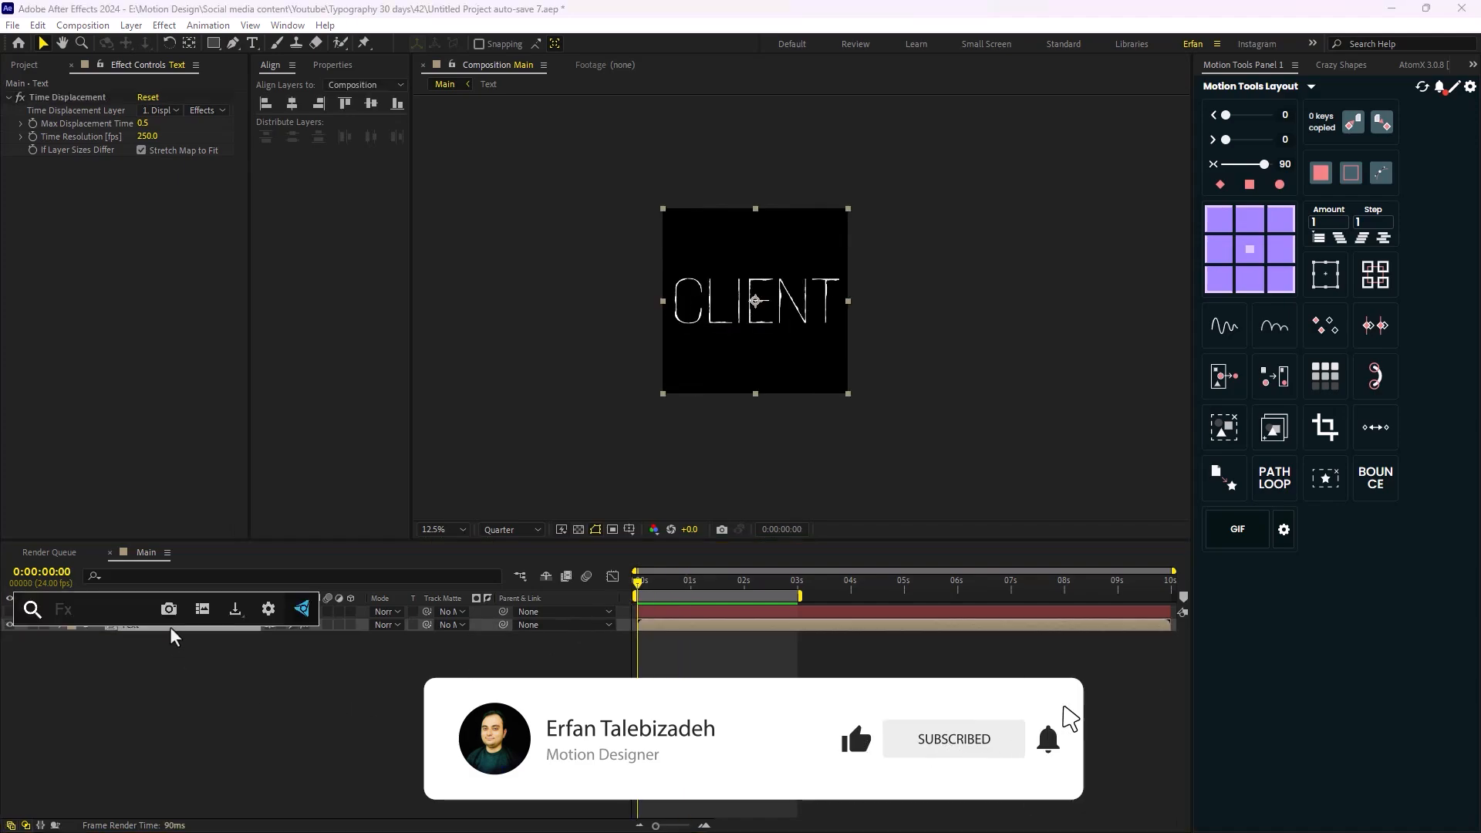
pyautogui.write('warp')
pyautogui.press('Return')
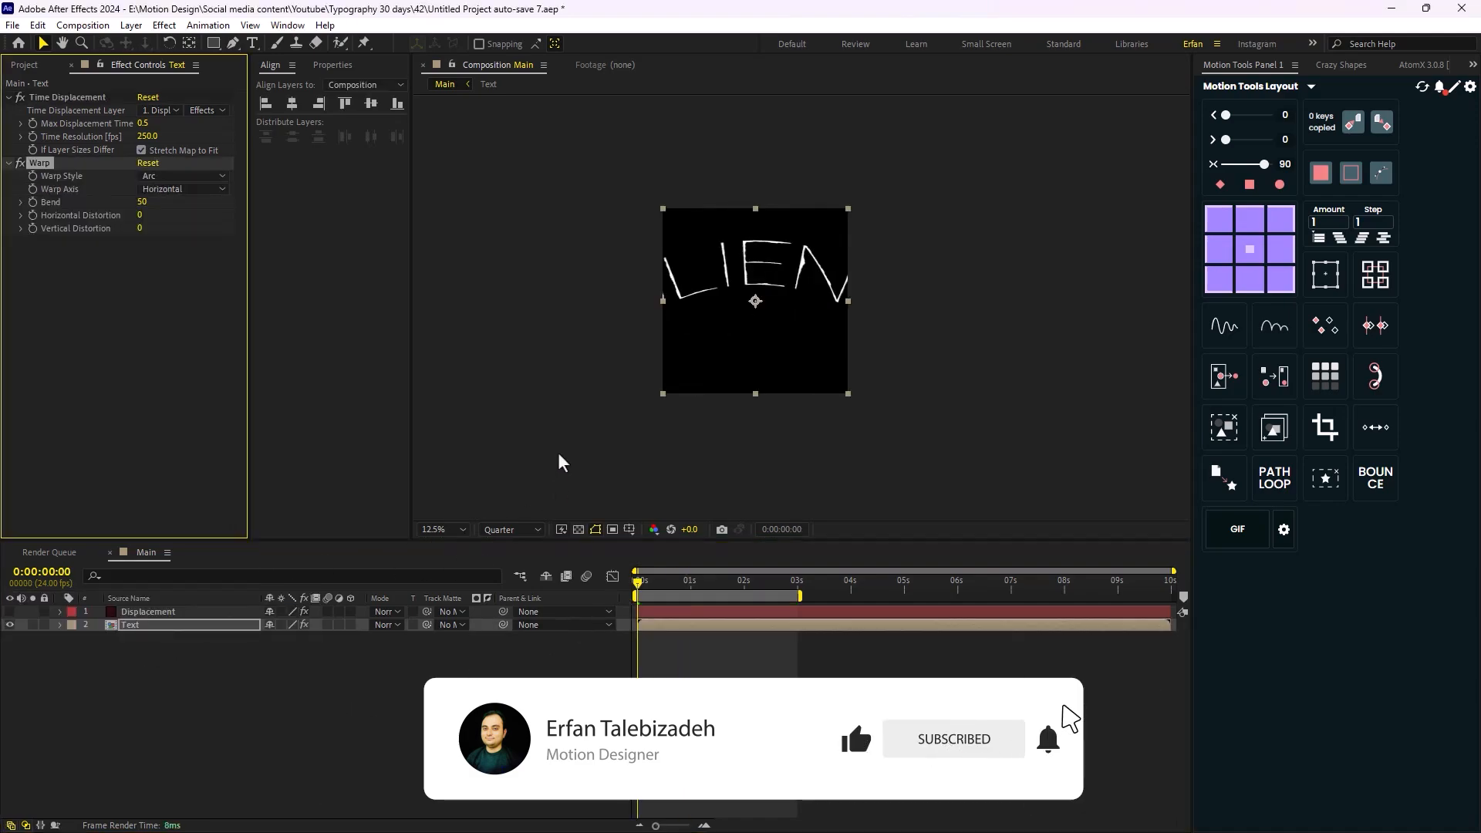
# - Set the Warp style to Inflate with a Bend of 15
pyautogui.click(172, 177)
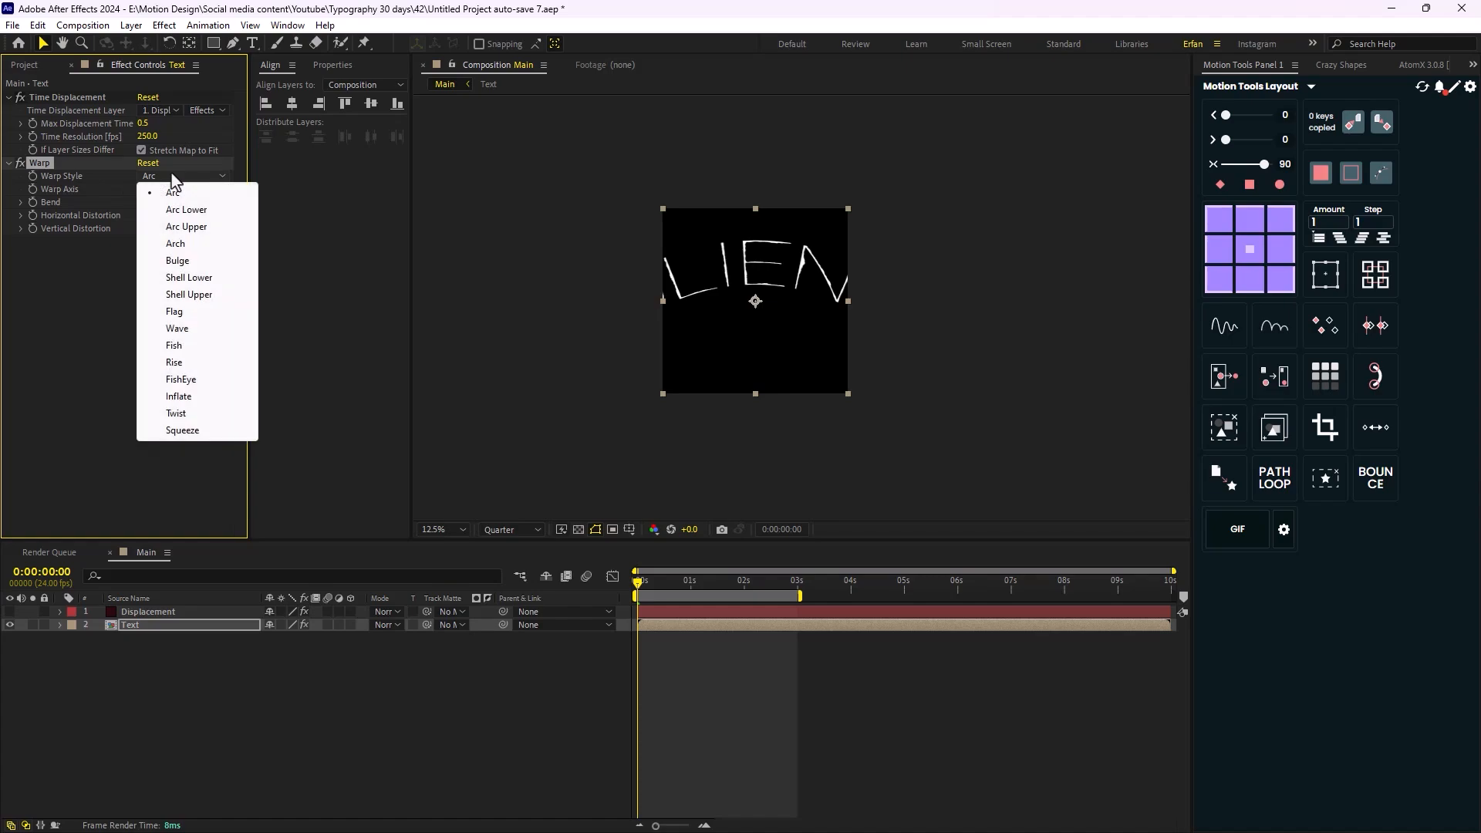
pyautogui.click(179, 397)
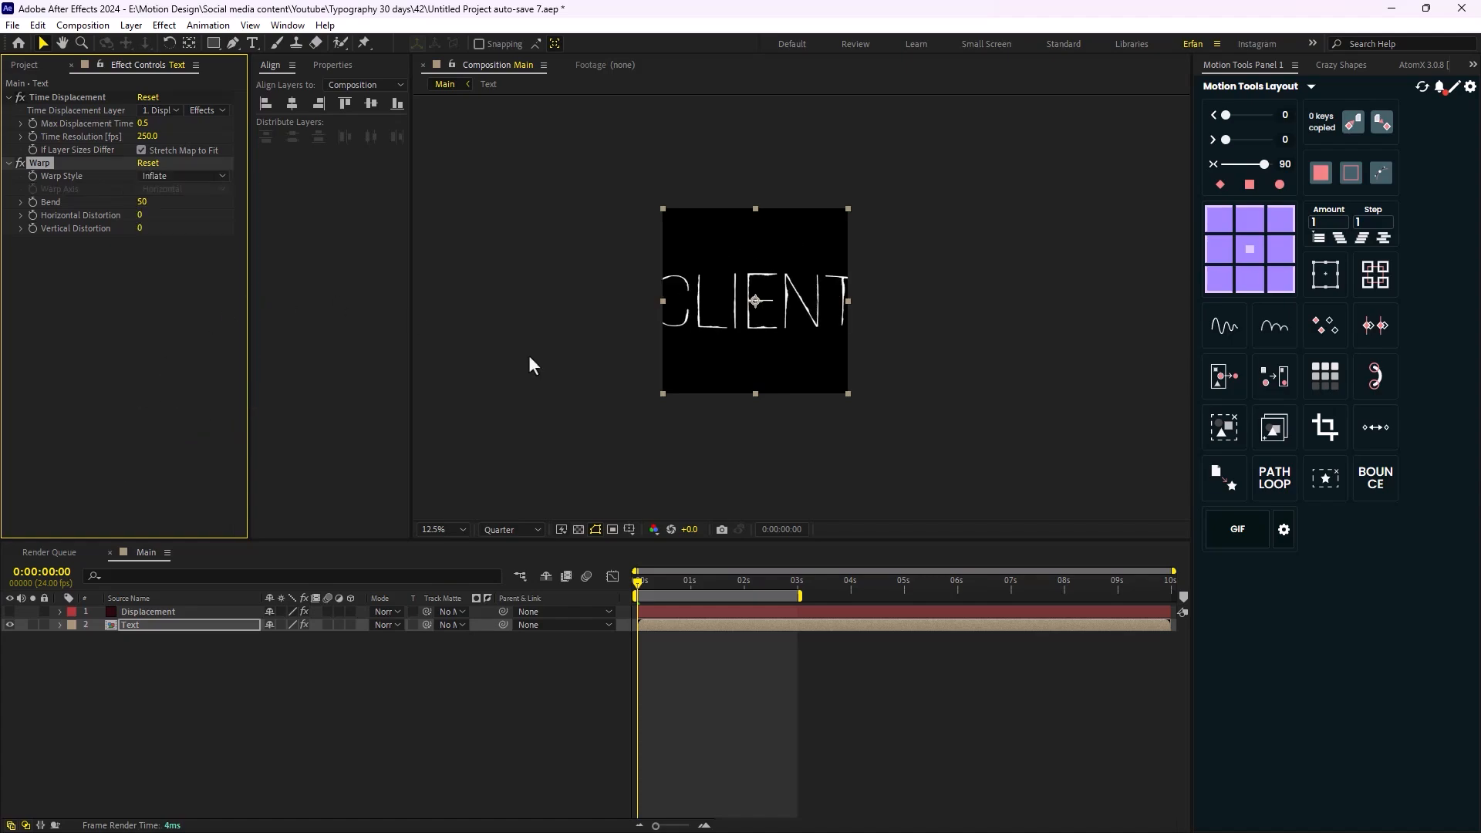
pyautogui.moveTo(144, 202); pyautogui.dragTo(102, 215)
pyautogui.click(142, 202)
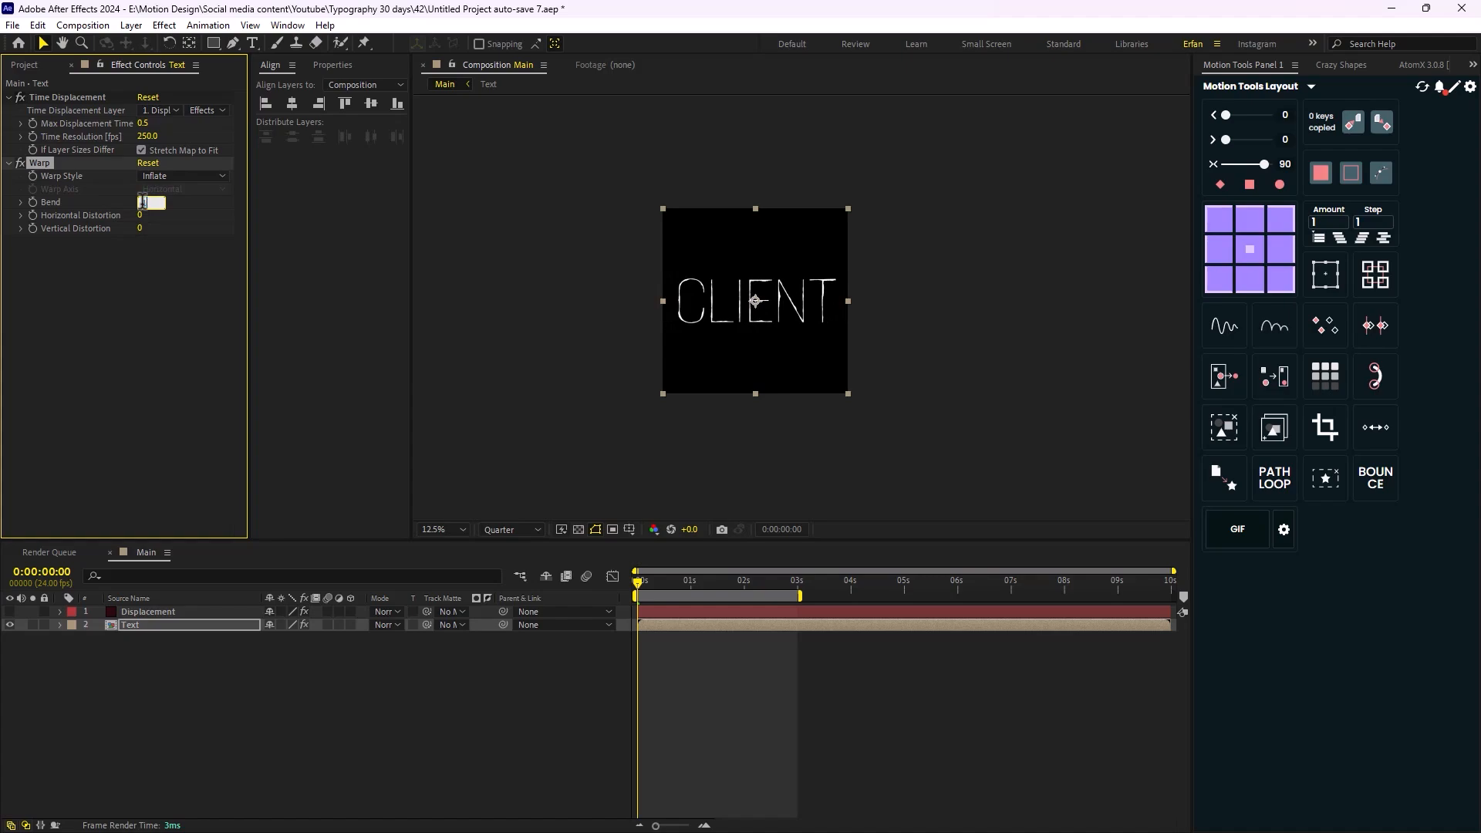
pyautogui.write('15')
pyautogui.press('Return')
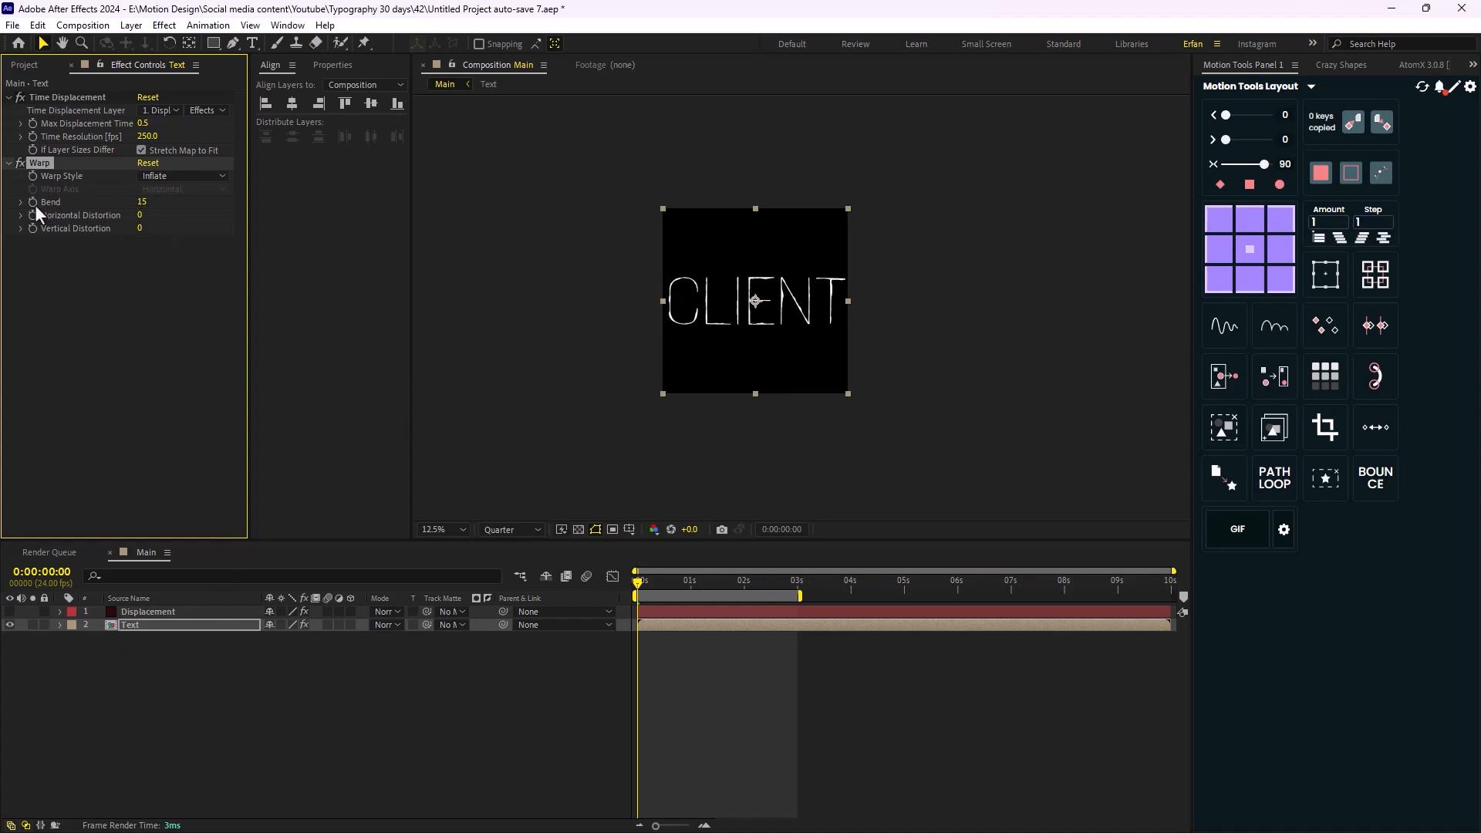
# - Keyframe the Warp's Bend at the first frame and set it to -50 at 0:00:01:12
pyautogui.moveTo(637, 586); pyautogui.dragTo(716, 603)
pyautogui.moveTo(142, 202); pyautogui.dragTo(123, 233)
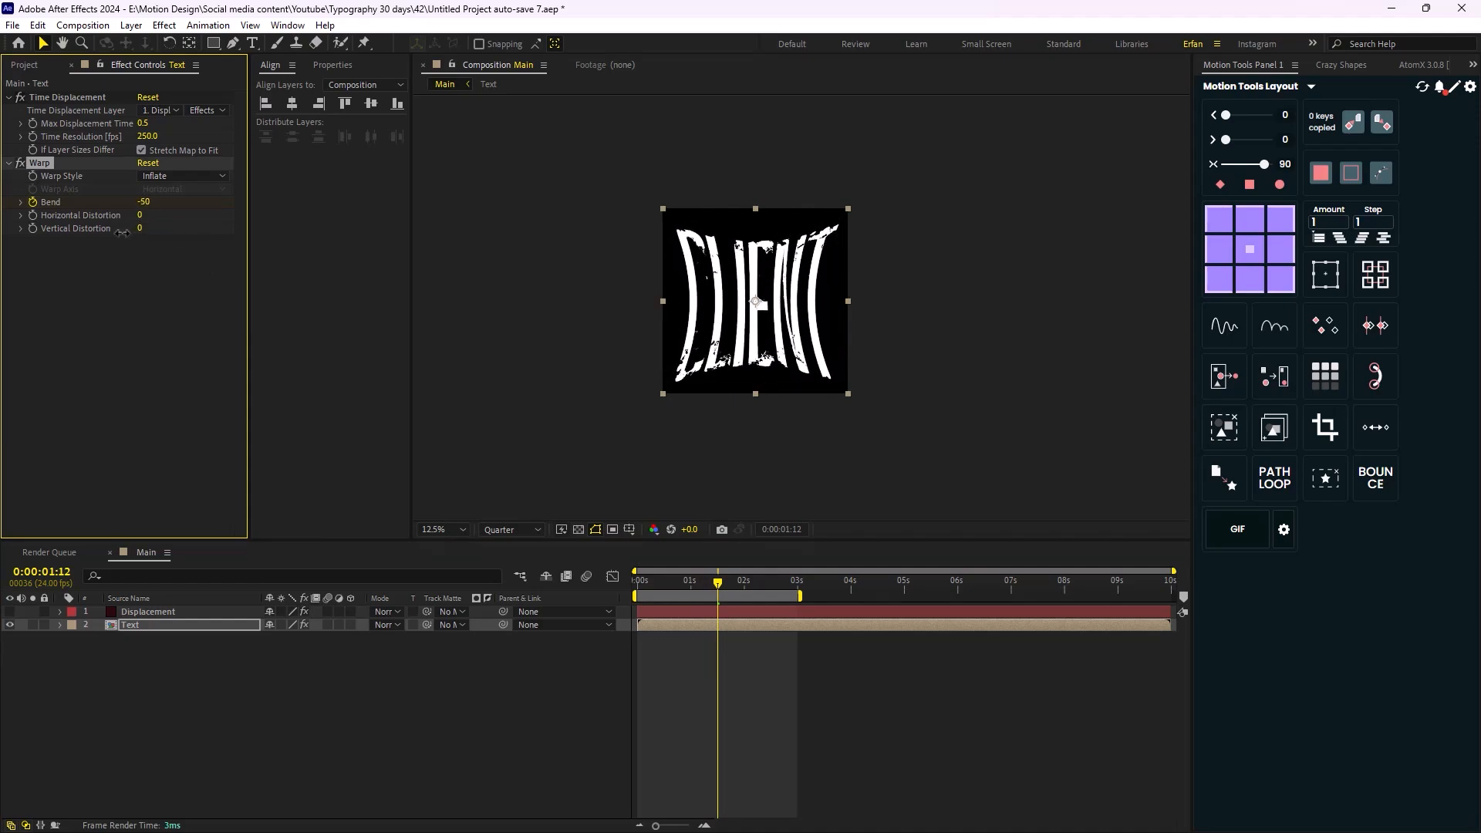
pyautogui.scroll(1, 689, 386)
# - Copy the first Bend keyframe to 0:00:02:23 and select all of the Text layer's Bend keyframes
pyautogui.moveTo(706, 585); pyautogui.dragTo(795, 631)
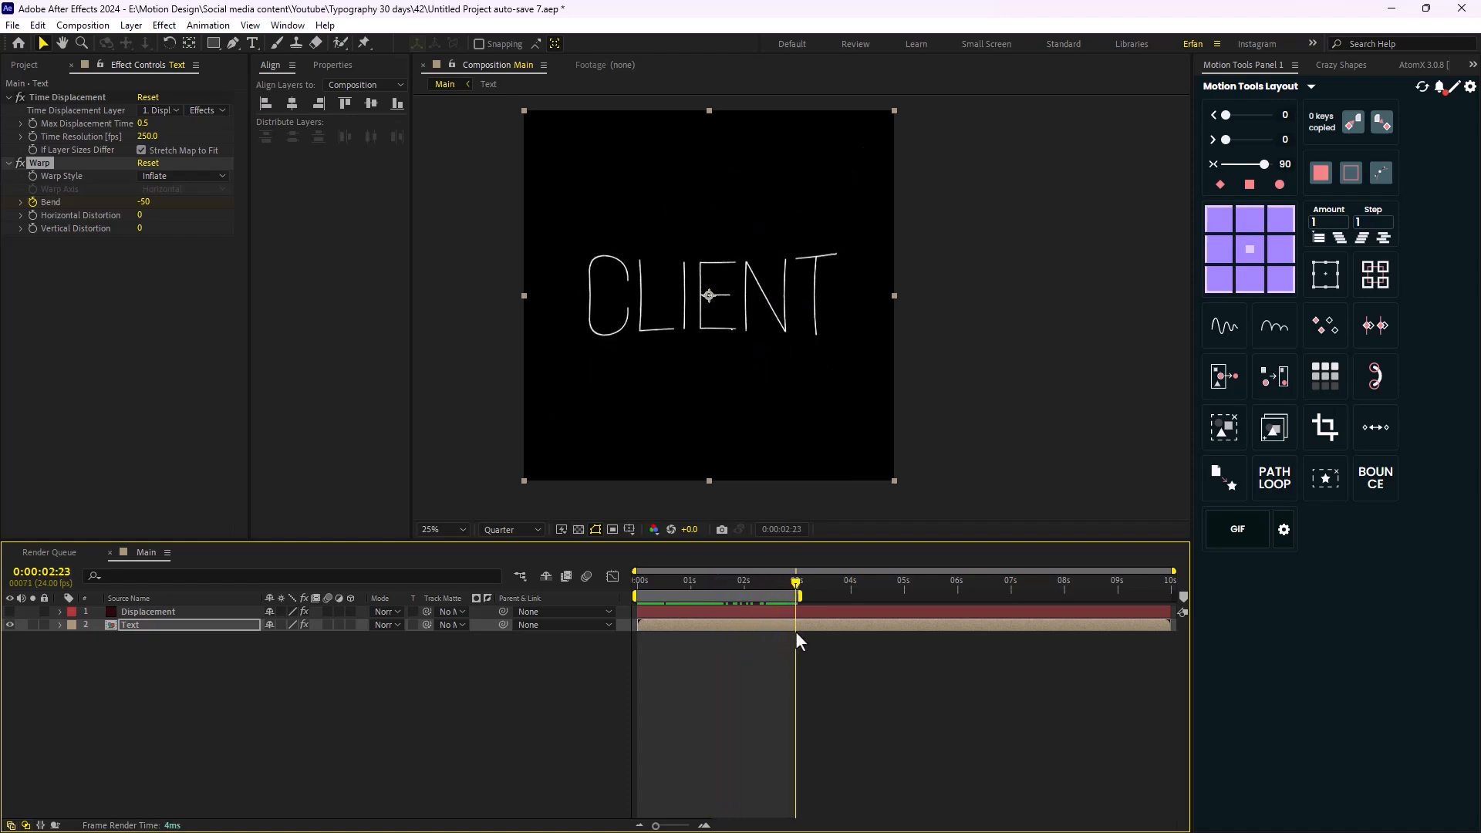
pyautogui.press('u')
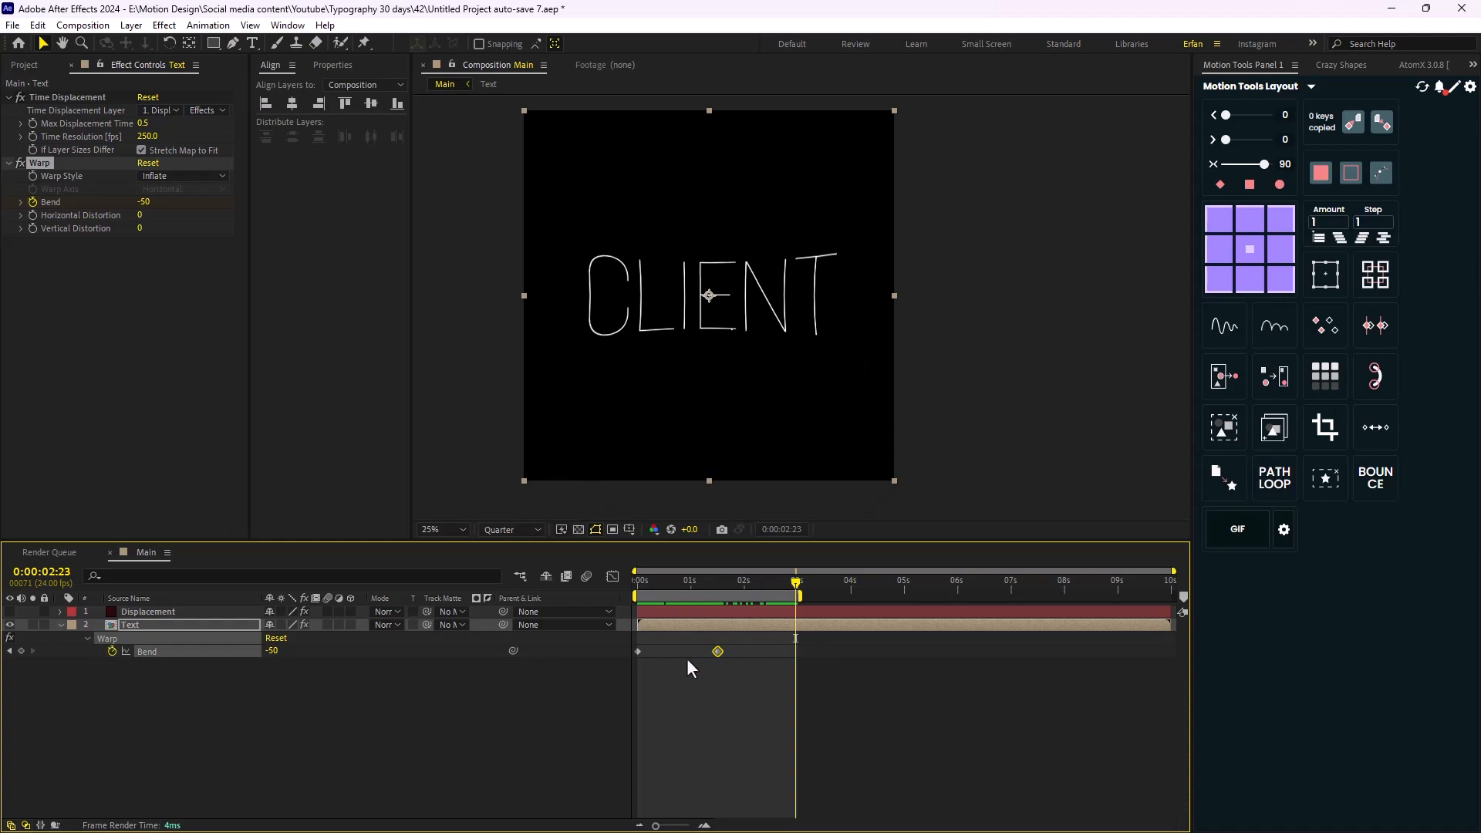
pyautogui.click(637, 651)
pyautogui.hotkey('ctrl', 'c')
pyautogui.hotkey('ctrl', 'v')
pyautogui.moveTo(840, 681); pyautogui.dragTo(623, 649)
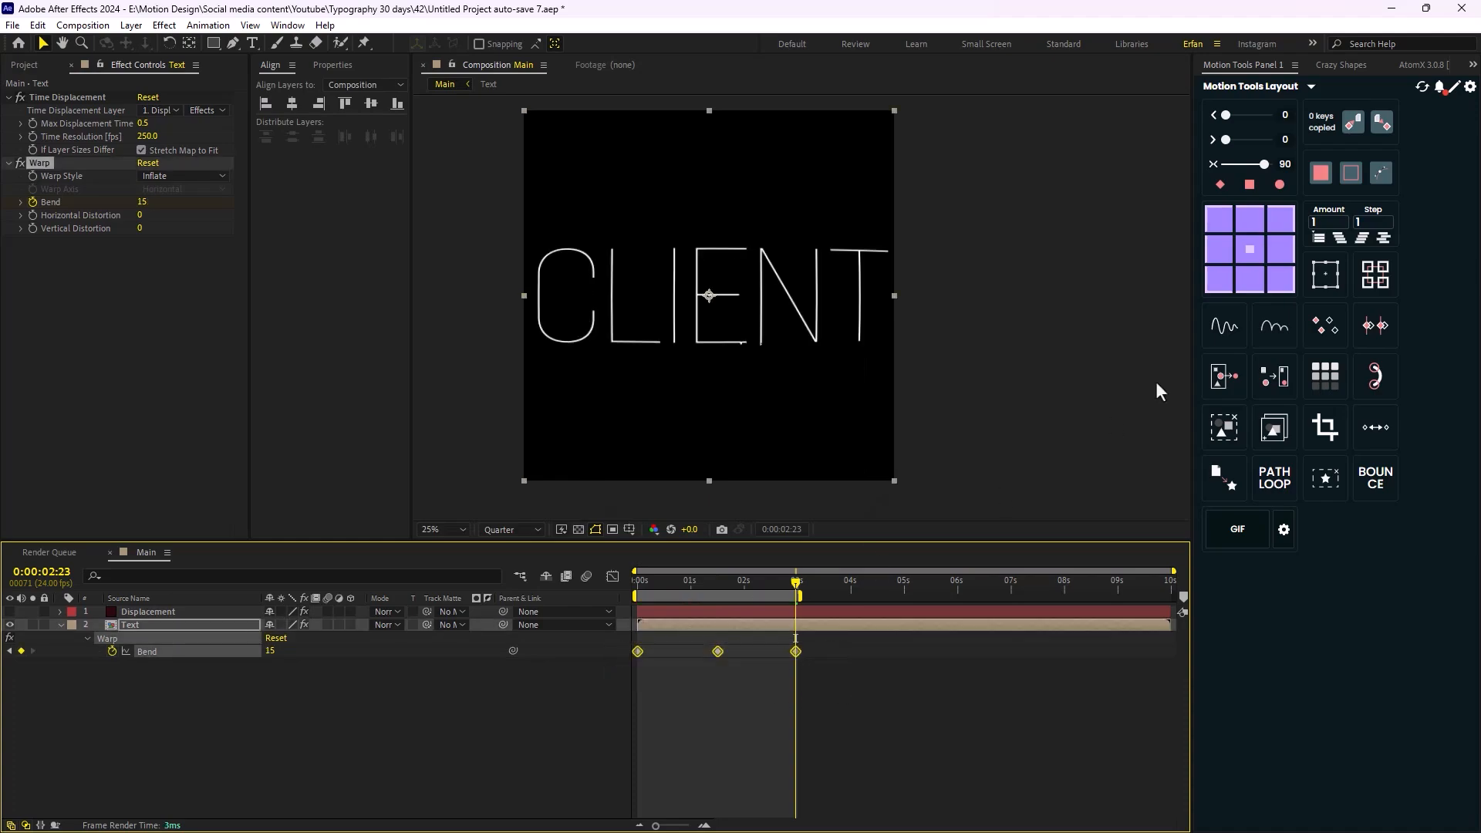
# - Ease the selected Bend keyframes at a strength of 90 and preview the animation
pyautogui.click(1264, 165)
pyautogui.press('space')
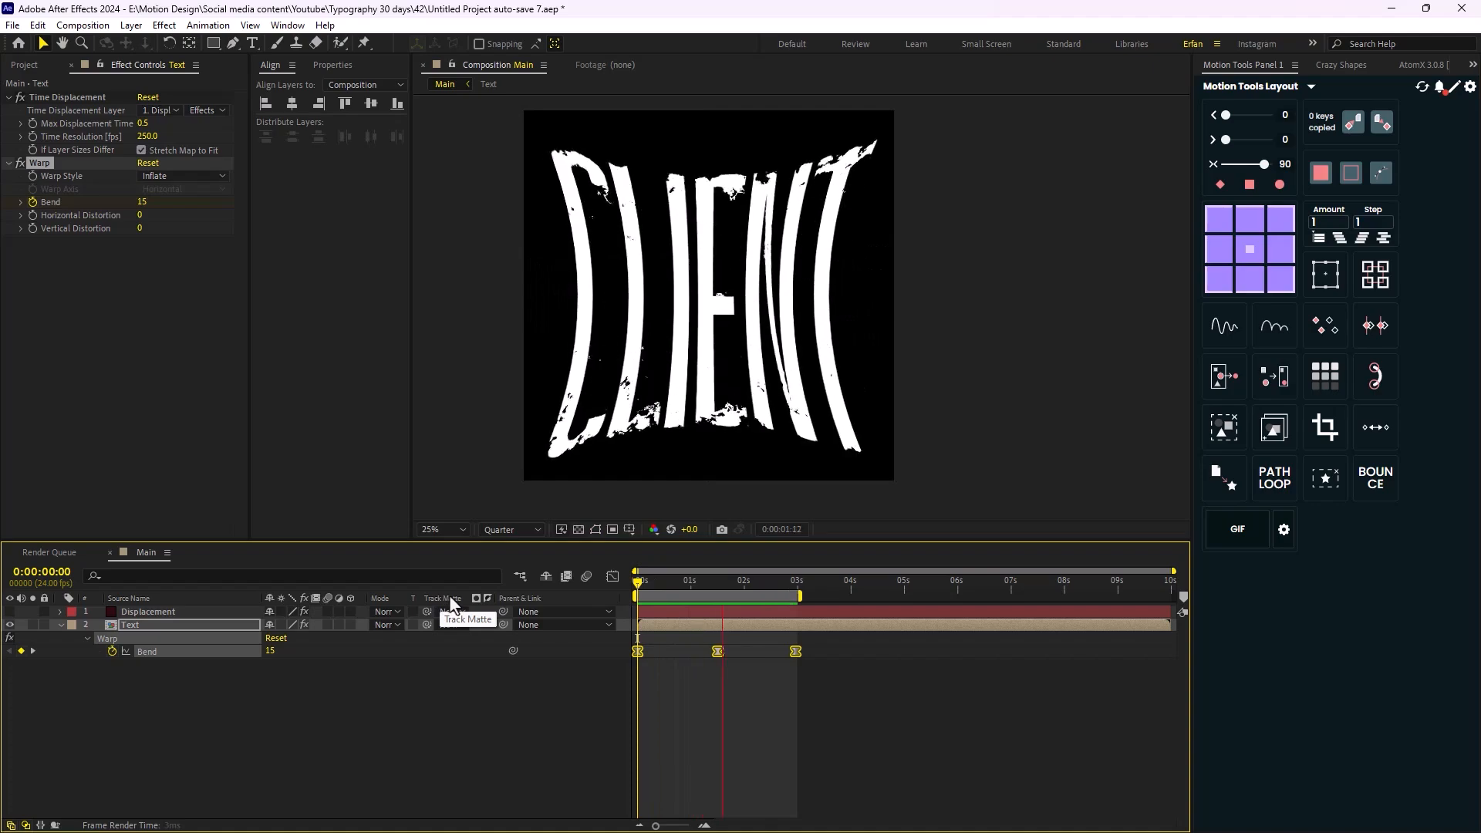
pyautogui.click(872, 685)
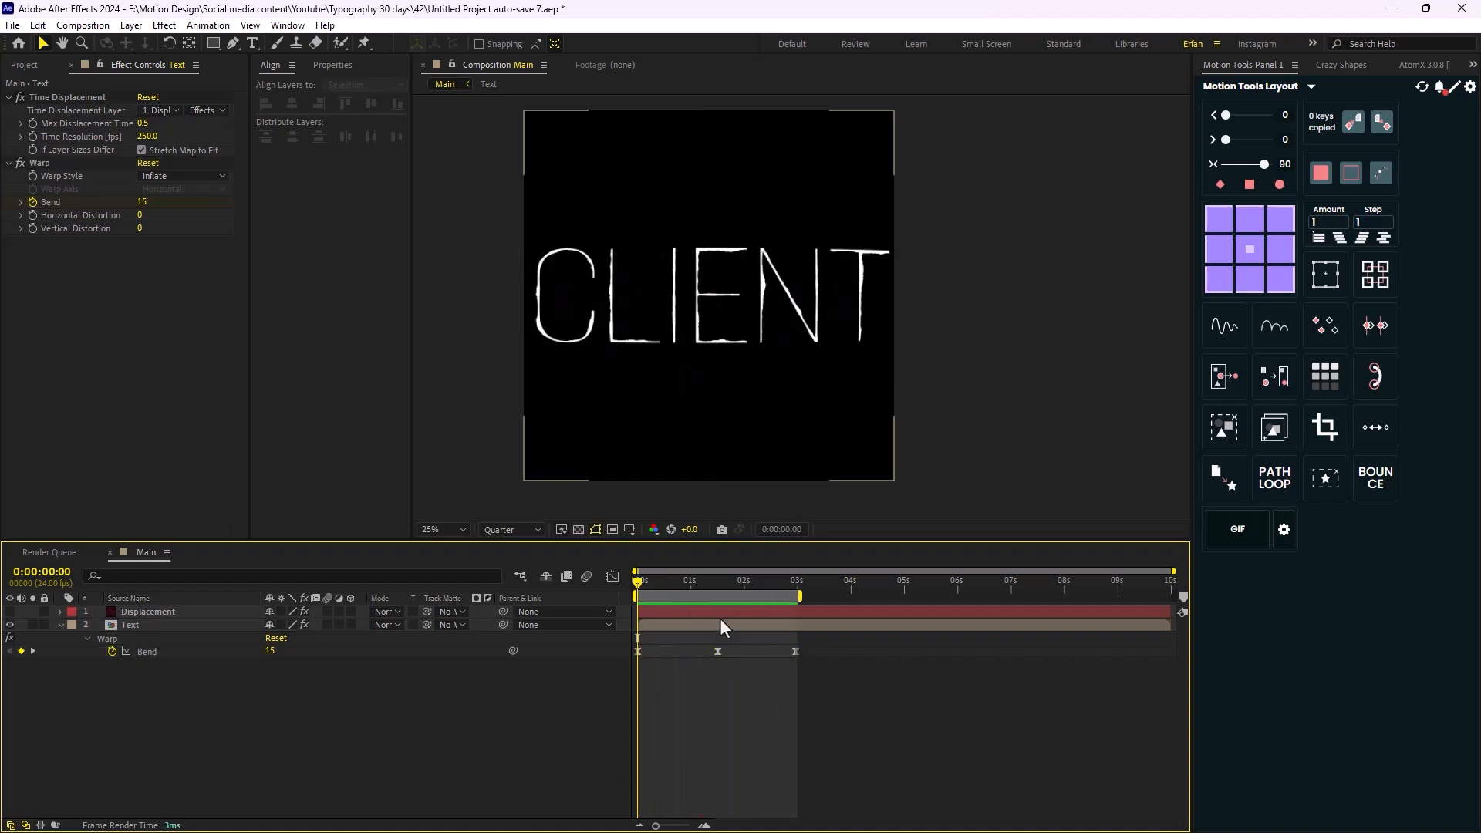
# - Move the middle Bend keyframe to about 0:00:01:02 and the last one to about 0:00:02:16, previewing the timing
pyautogui.moveTo(645, 582); pyautogui.dragTo(695, 652)
pyautogui.click(711, 621)
pyautogui.moveTo(708, 581); pyautogui.dragTo(605, 599)
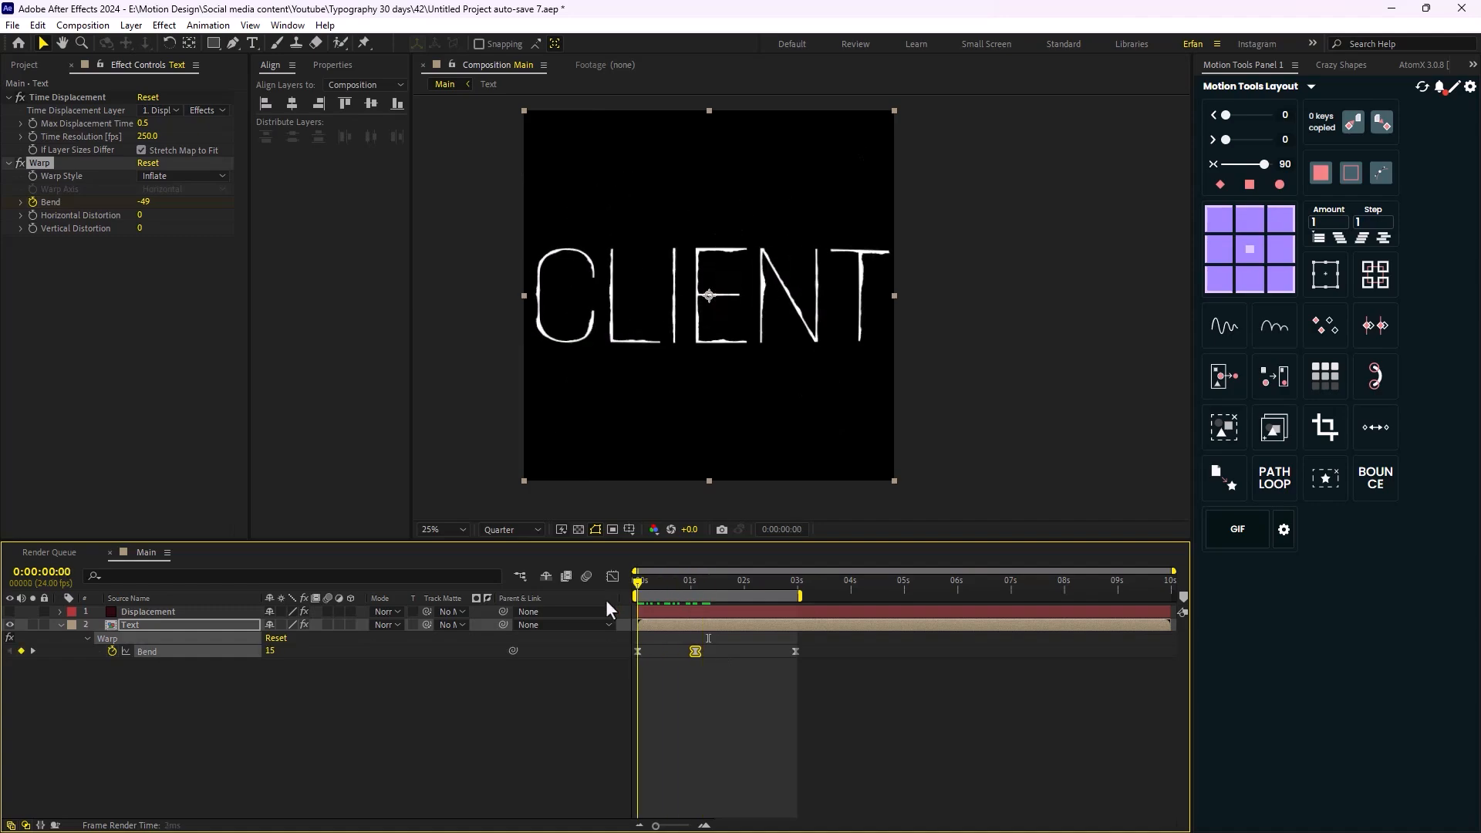
pyautogui.press('space')
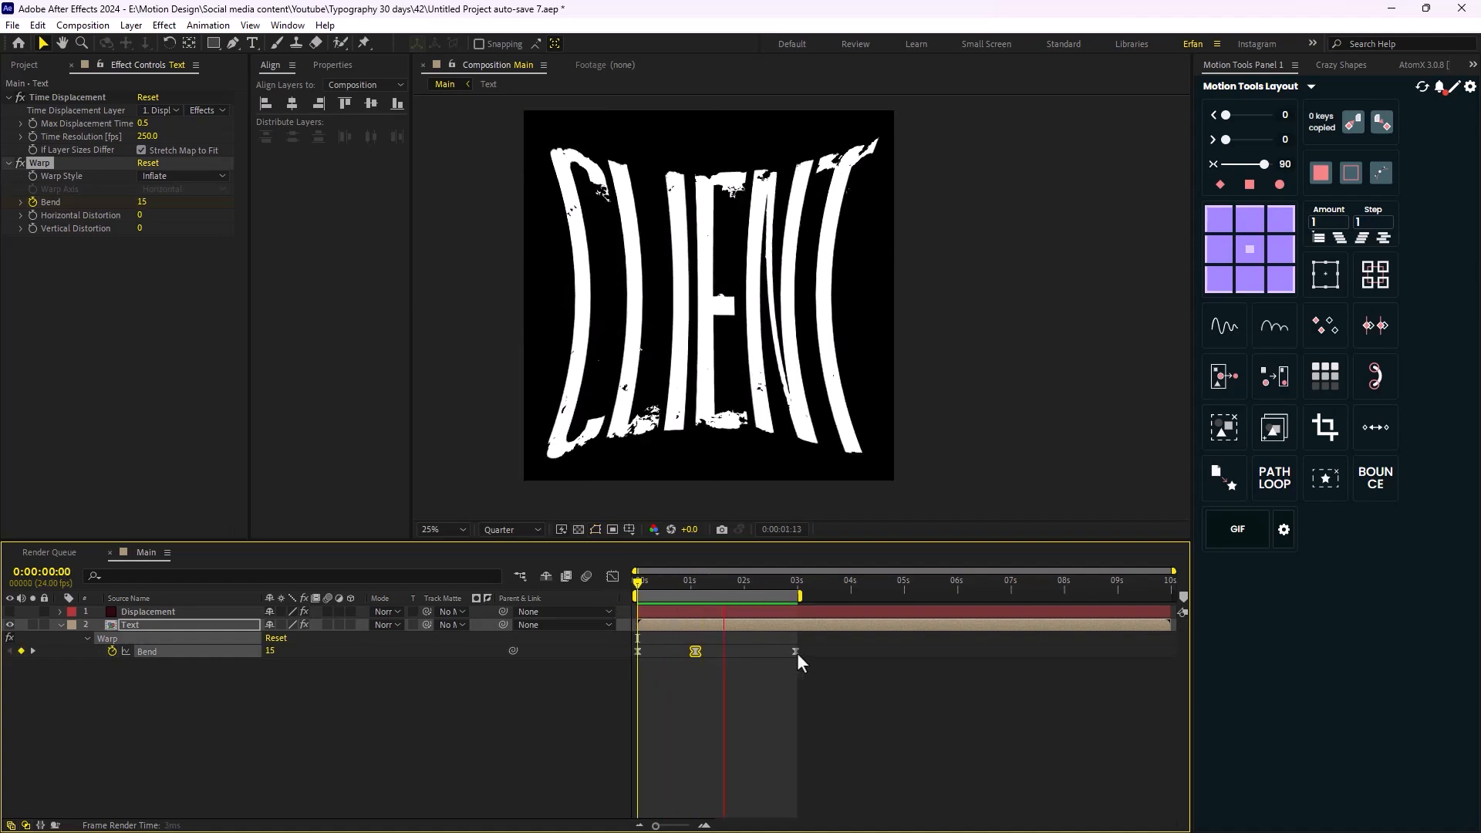
pyautogui.moveTo(795, 652); pyautogui.dragTo(779, 653)
pyautogui.moveTo(729, 587); pyautogui.dragTo(622, 591)
pyautogui.press('space')
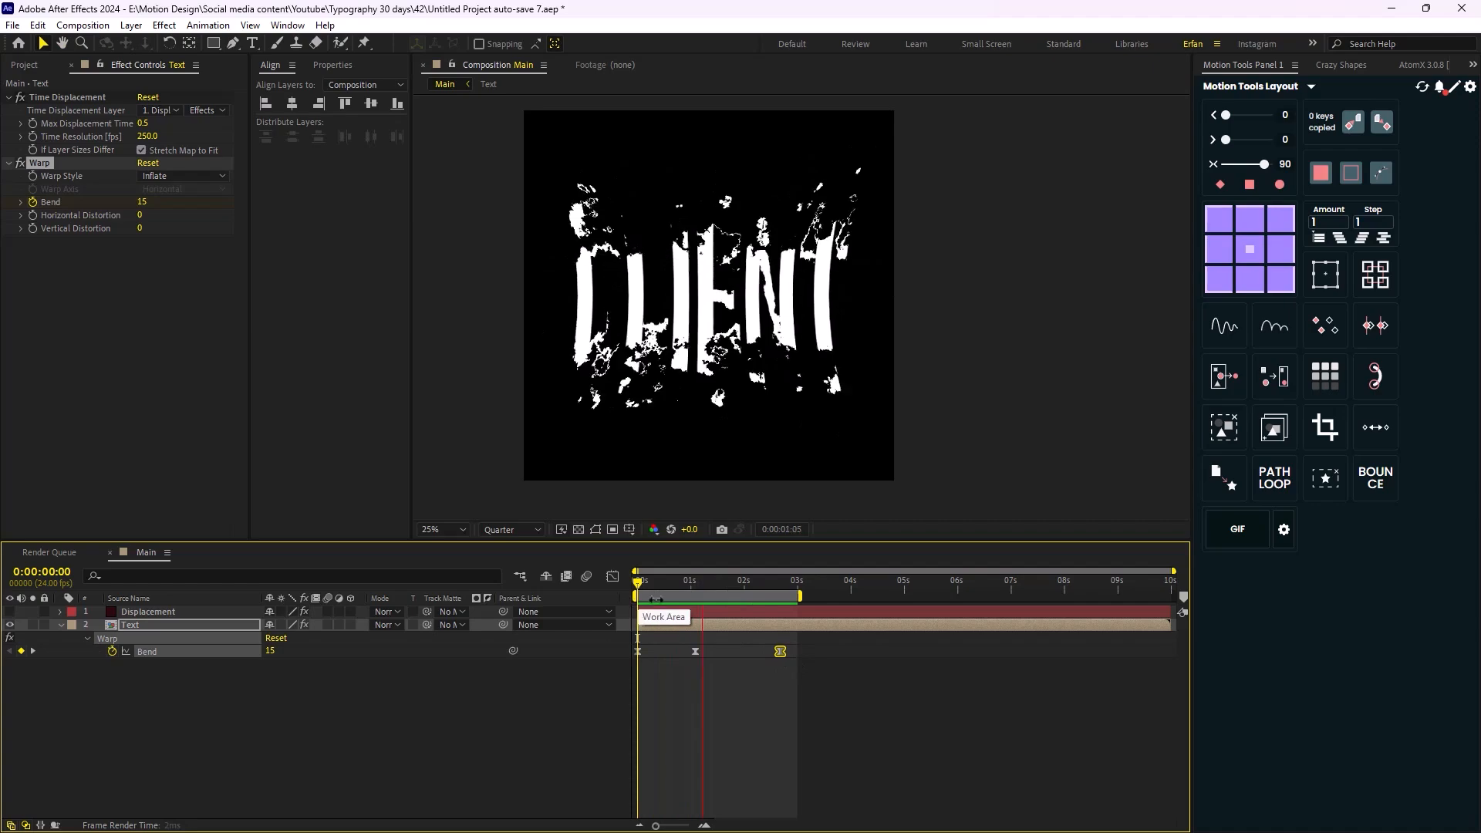
# - Set the easing of all Bend keyframes to 40 and preview the animation from the first frame
pyautogui.moveTo(822, 654); pyautogui.dragTo(600, 662)
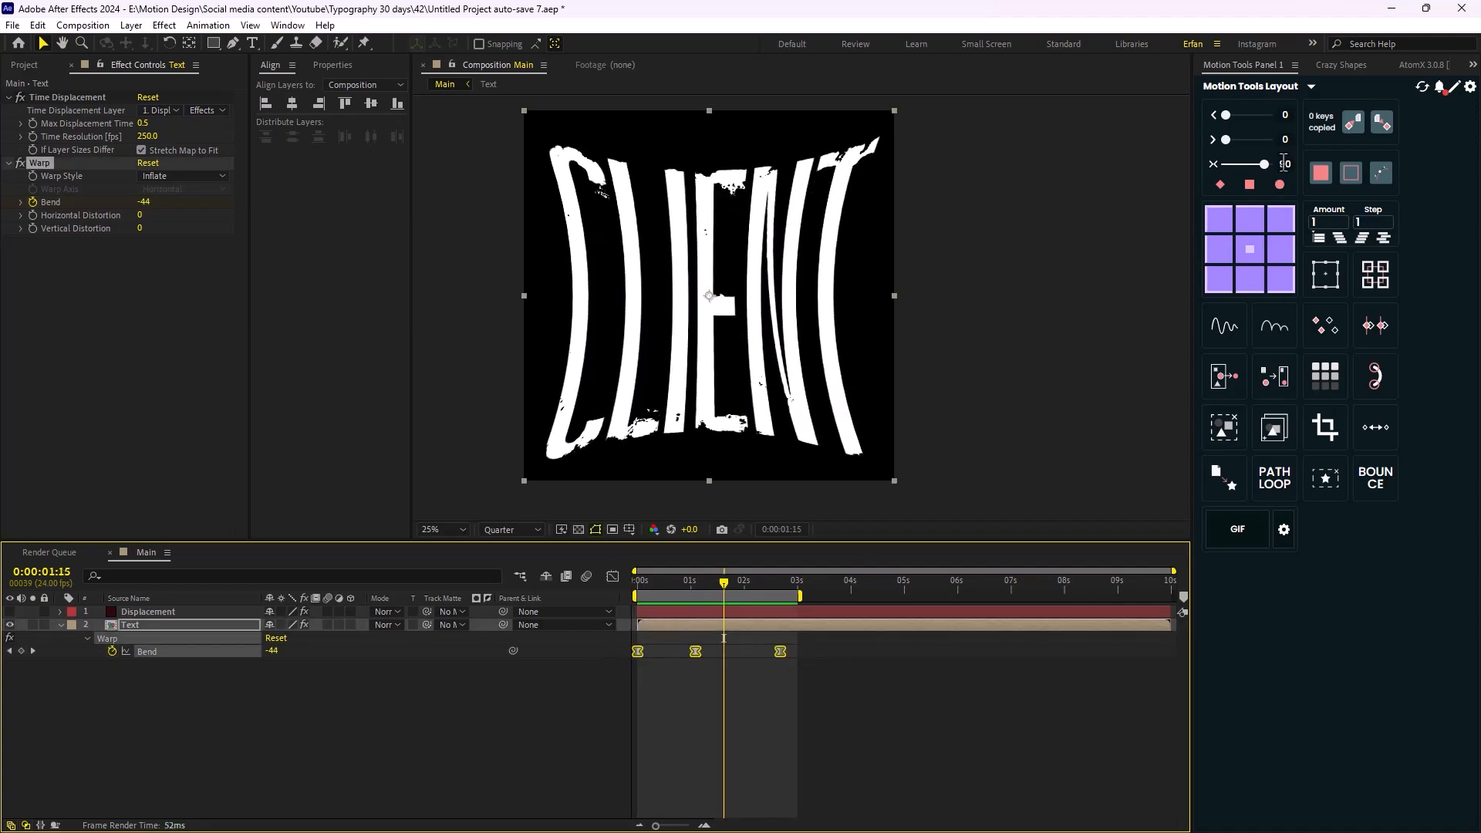
pyautogui.write('40')
pyautogui.press('Return')
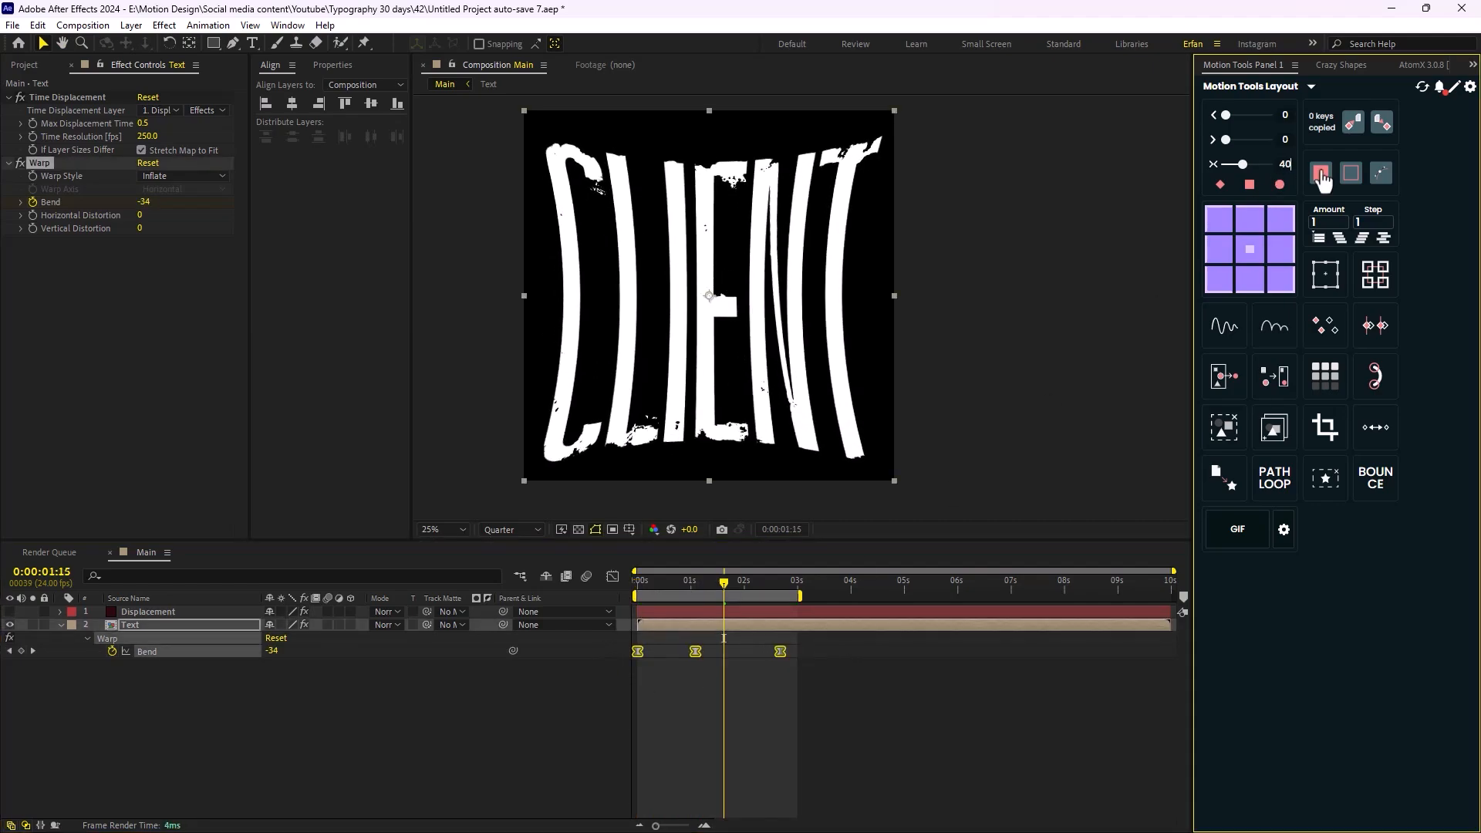
pyautogui.moveTo(724, 583); pyautogui.dragTo(504, 603)
pyautogui.press('space')
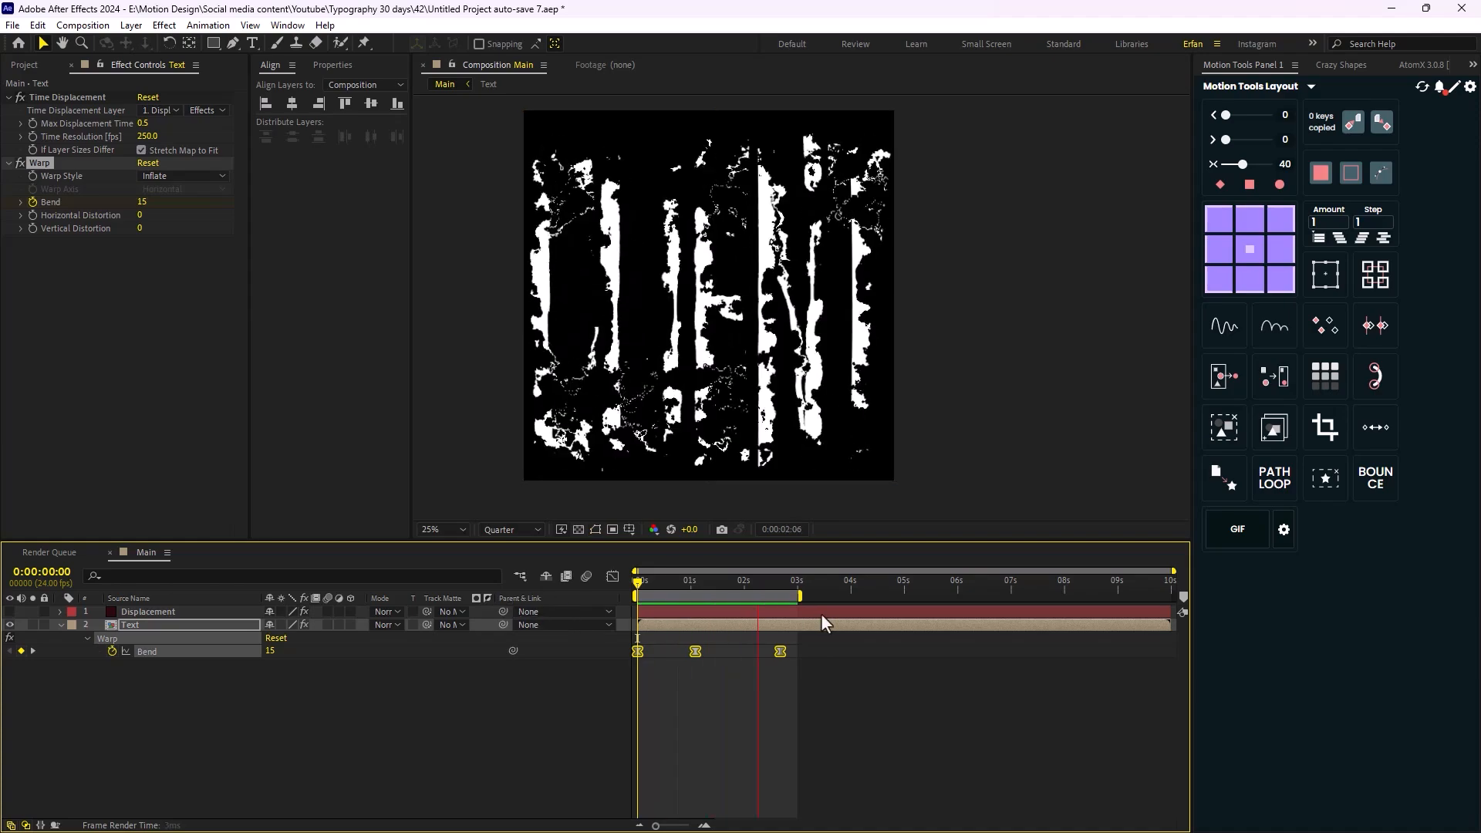
pyautogui.press('space')
pyautogui.click(719, 682)
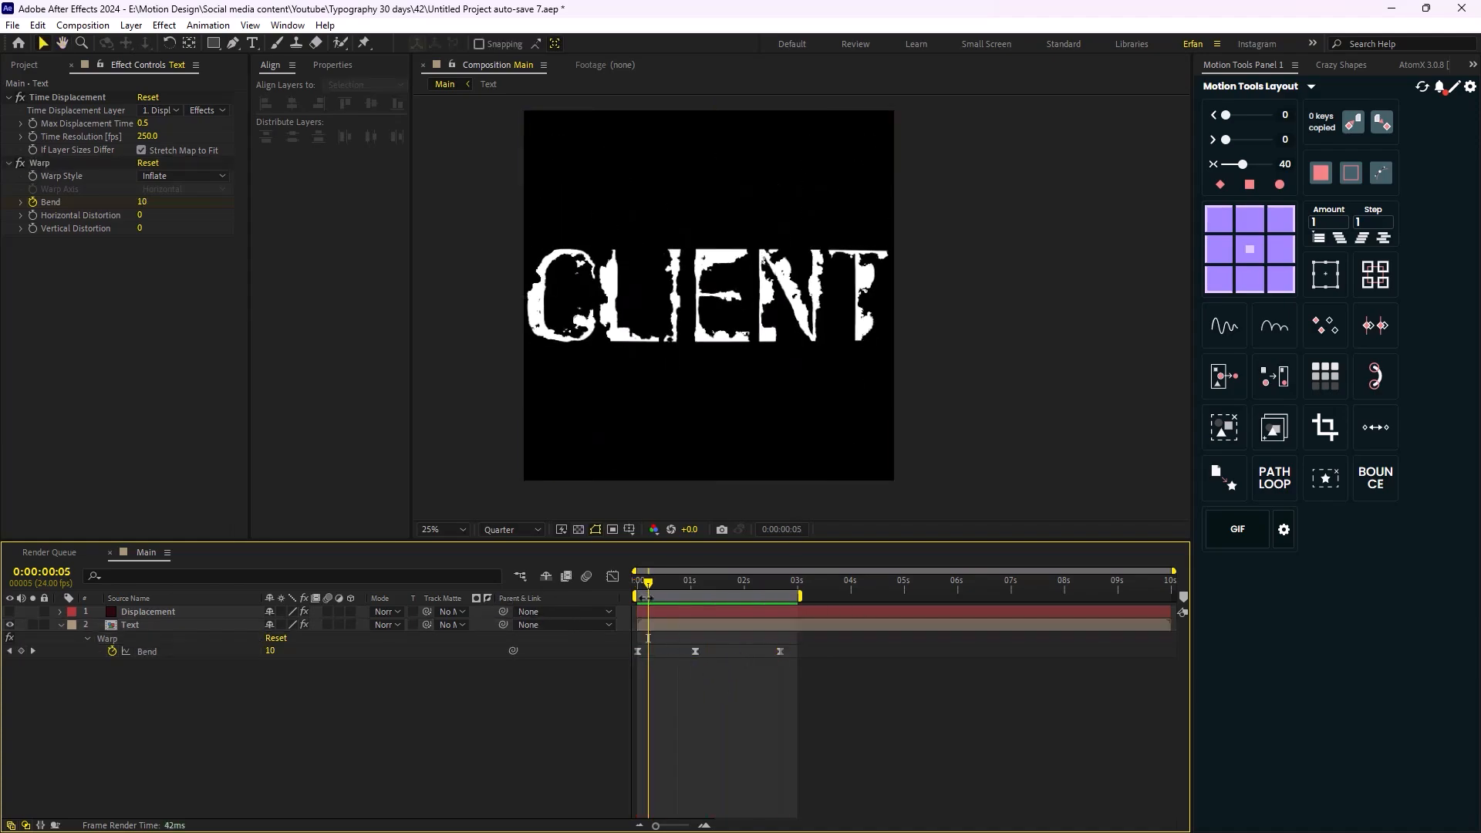
# - Try other times for the middle Bend keyframe and undo the last two changes
pyautogui.moveTo(653, 580); pyautogui.dragTo(705, 656)
pyautogui.moveTo(706, 586); pyautogui.dragTo(682, 654)
pyautogui.hotkey('ctrl', 'z')
pyautogui.hotkey('ctrl', 'z')
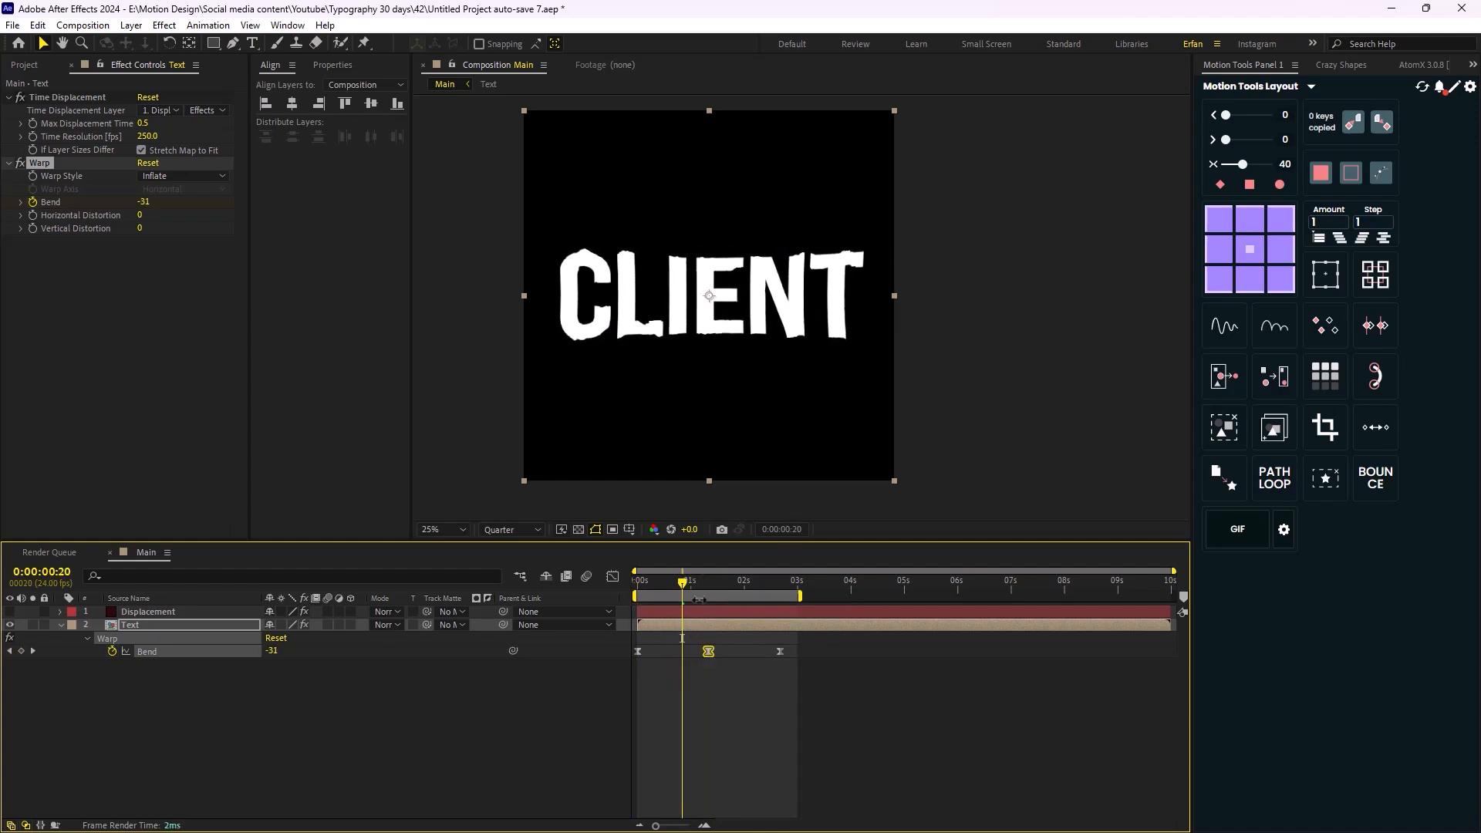
# - Move the middle Bend keyframe to about 0:00:01:15 and play the animation from the first frame
pyautogui.moveTo(684, 585); pyautogui.dragTo(718, 596)
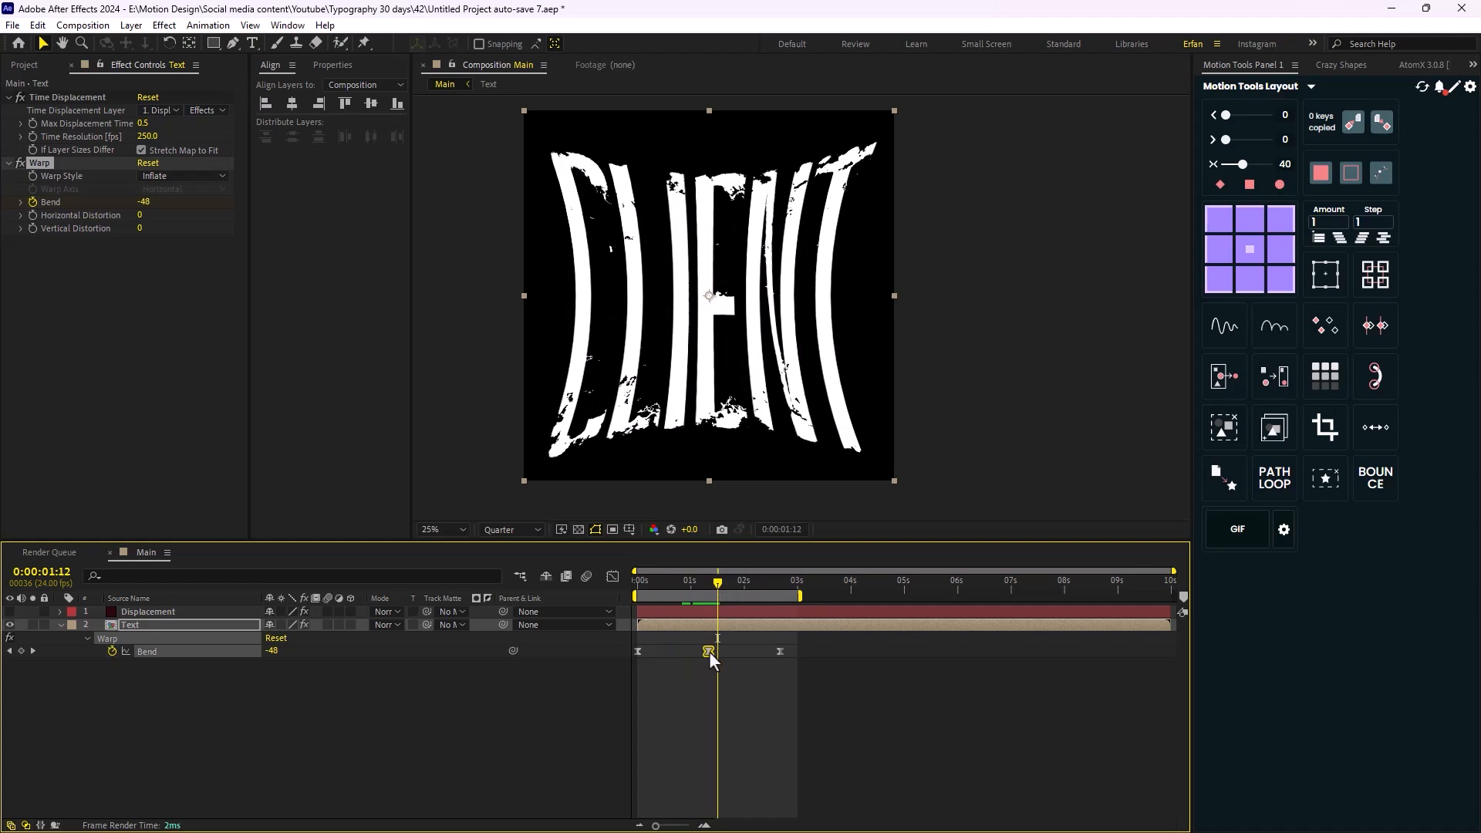
pyautogui.moveTo(708, 651)
pyautogui.mouseDown()
pyautogui.moveTo(746, 652)
pyautogui.moveTo(724, 656)
pyautogui.mouseUp()
pyautogui.moveTo(717, 583); pyautogui.dragTo(606, 594)
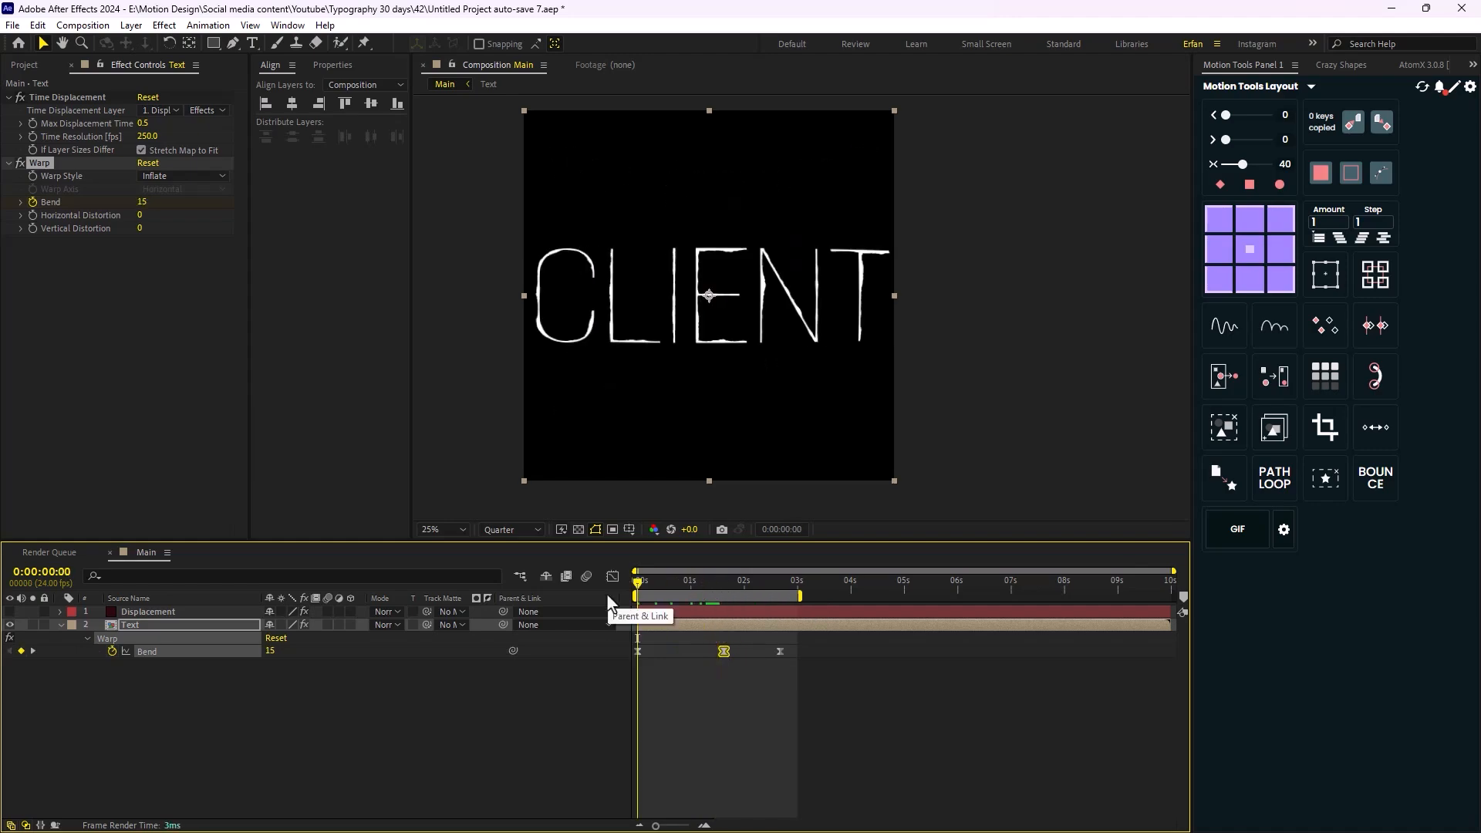
pyautogui.press('space')
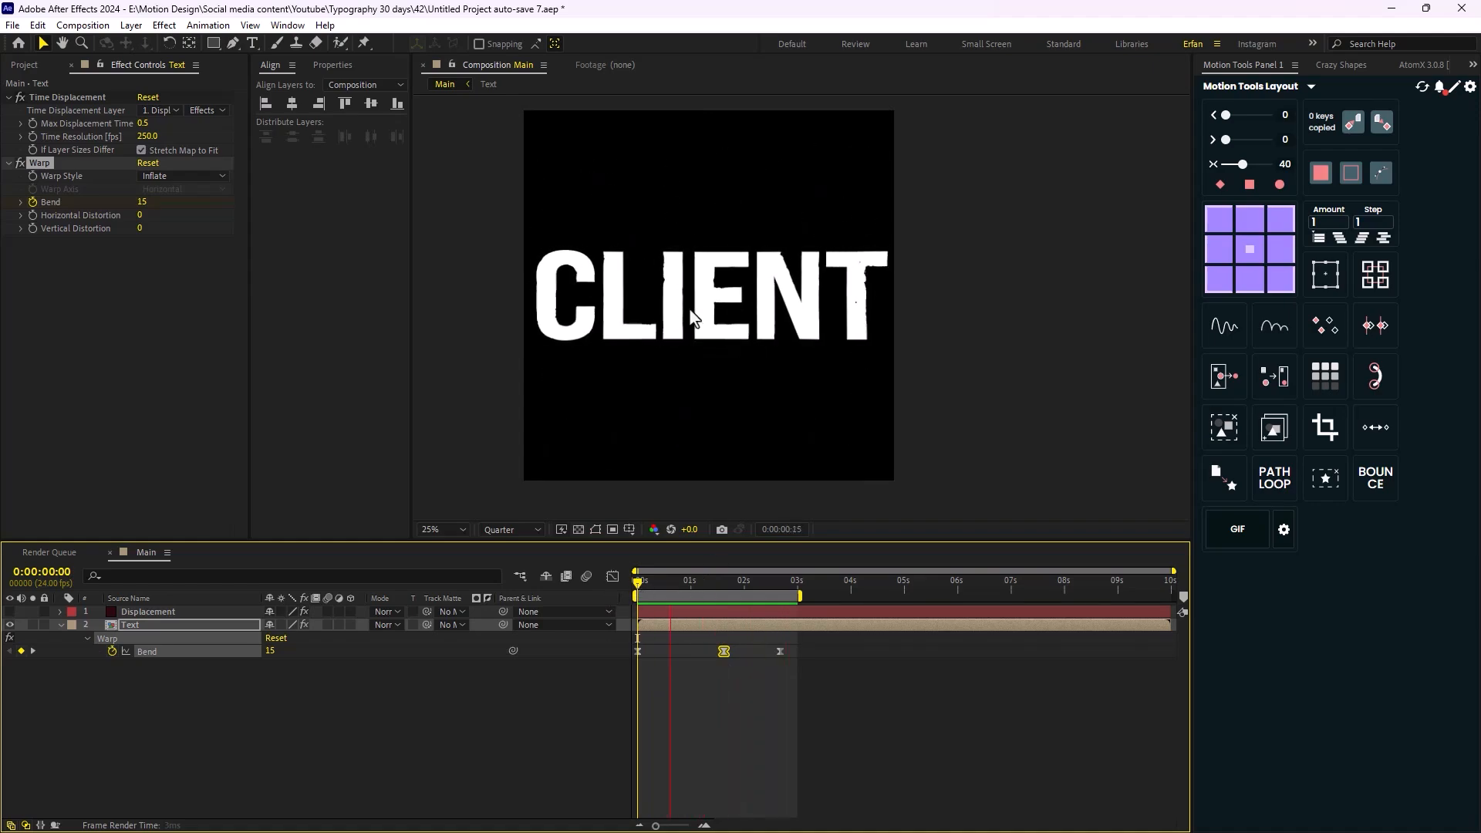
pyautogui.scroll(-1, 699, 319)
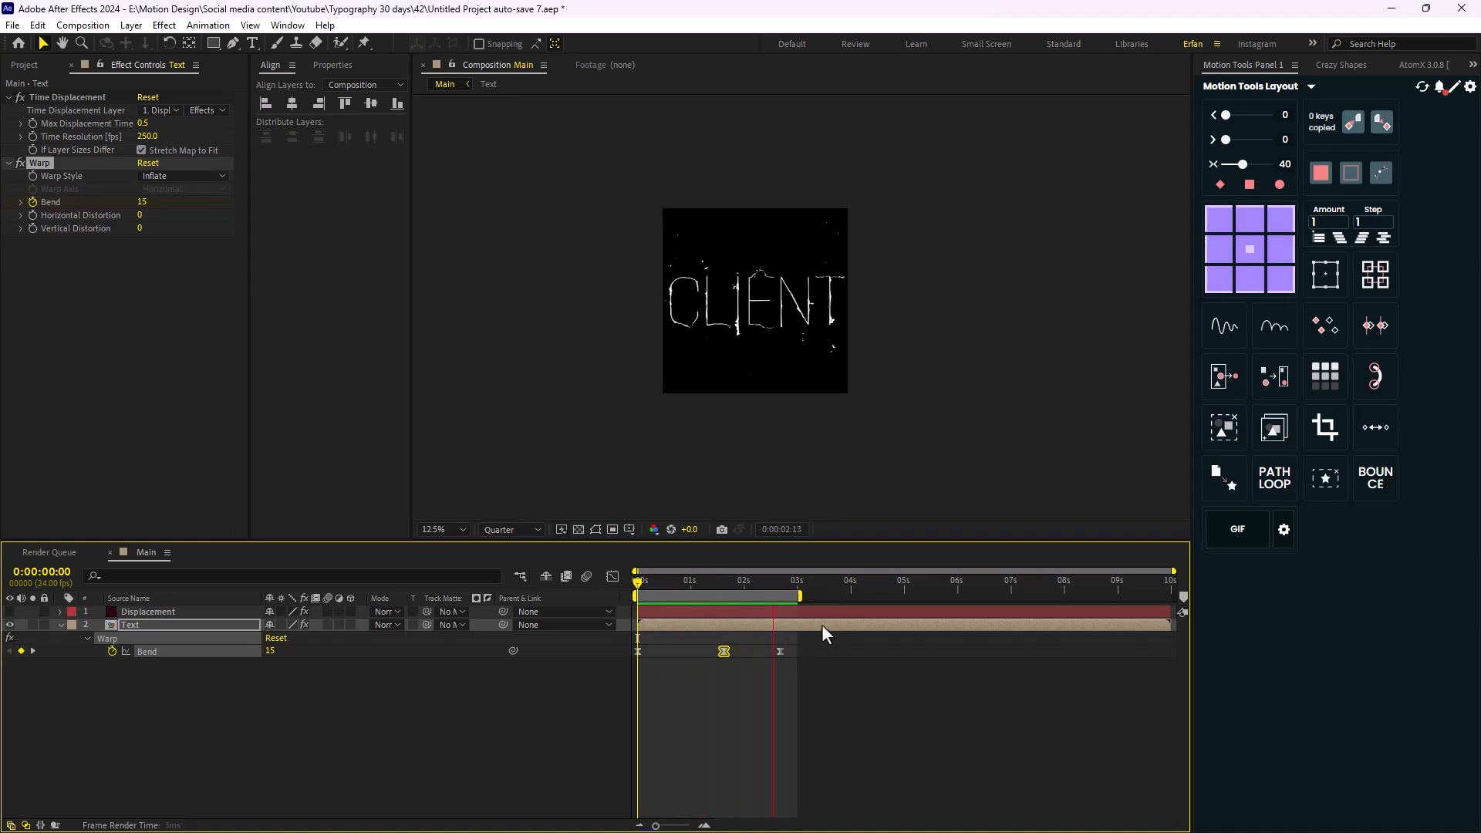
# - Place the middle and last Bend keyframes at about 0:00:01:11 and 0:00:02:23, ease all three at 65, and preview
pyautogui.moveTo(830, 678); pyautogui.dragTo(570, 627)
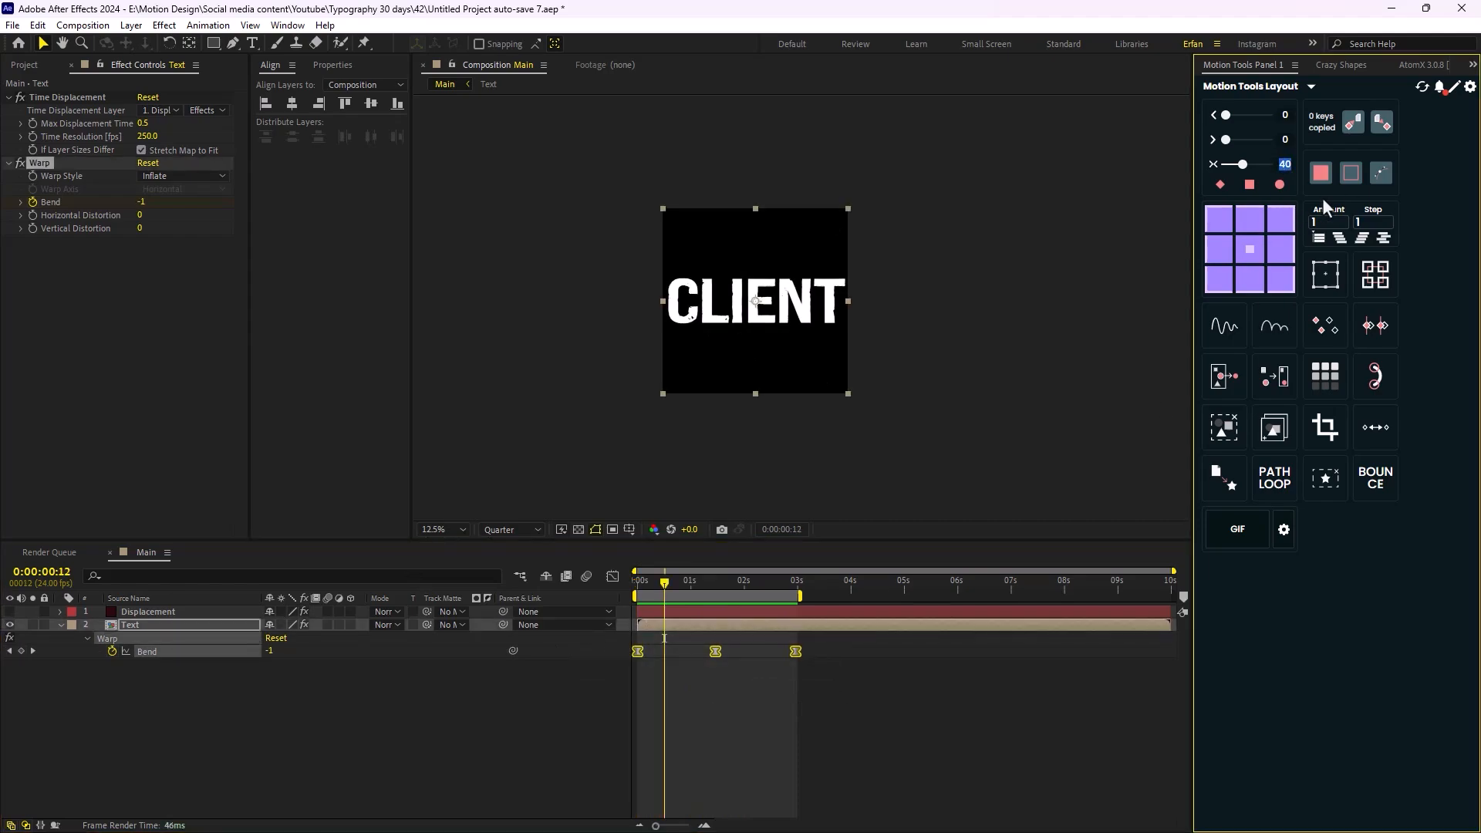
pyautogui.write('65')
pyautogui.press('space')
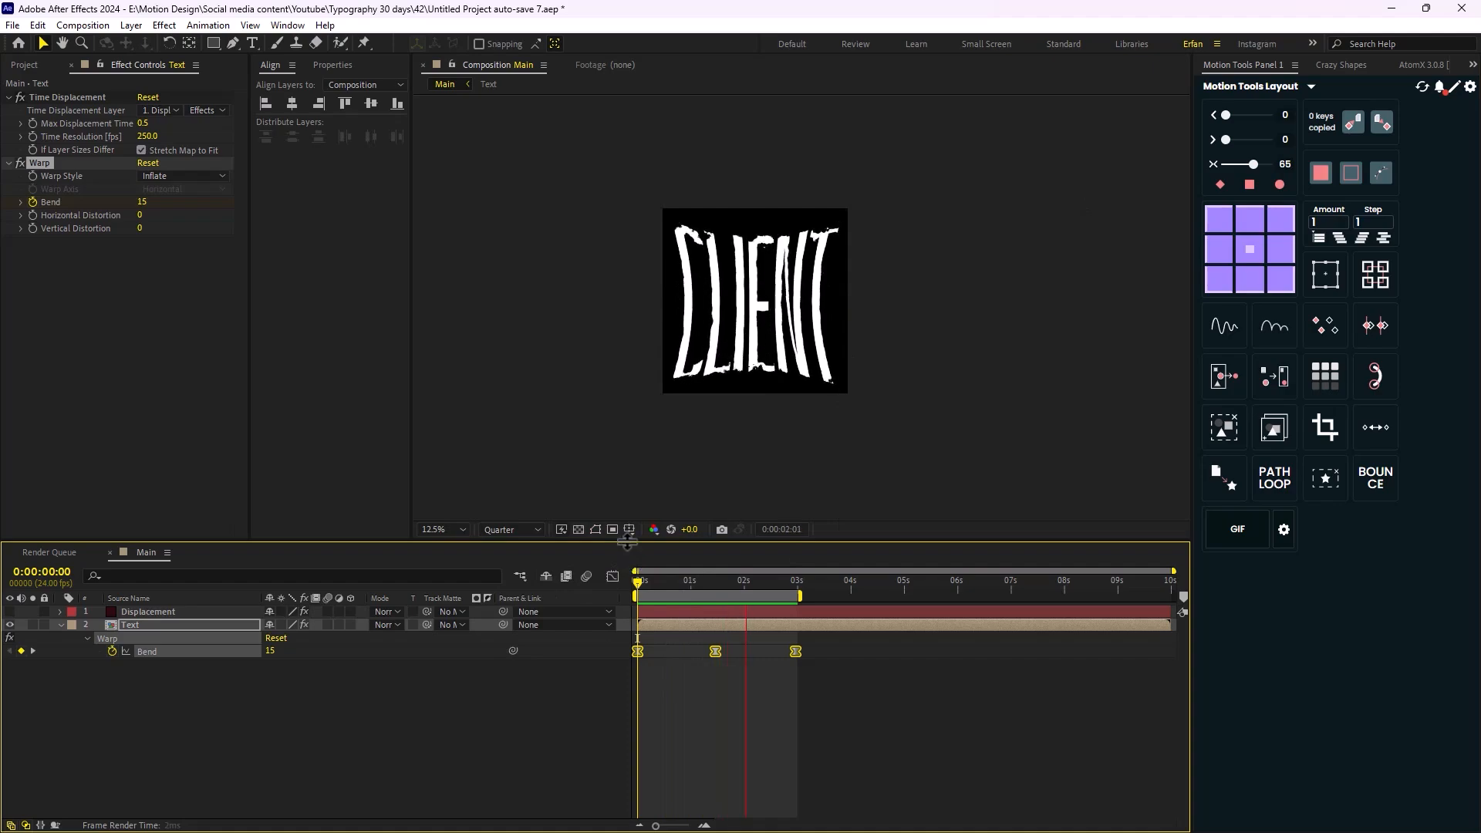
pyautogui.press('space')
pyautogui.press('space')
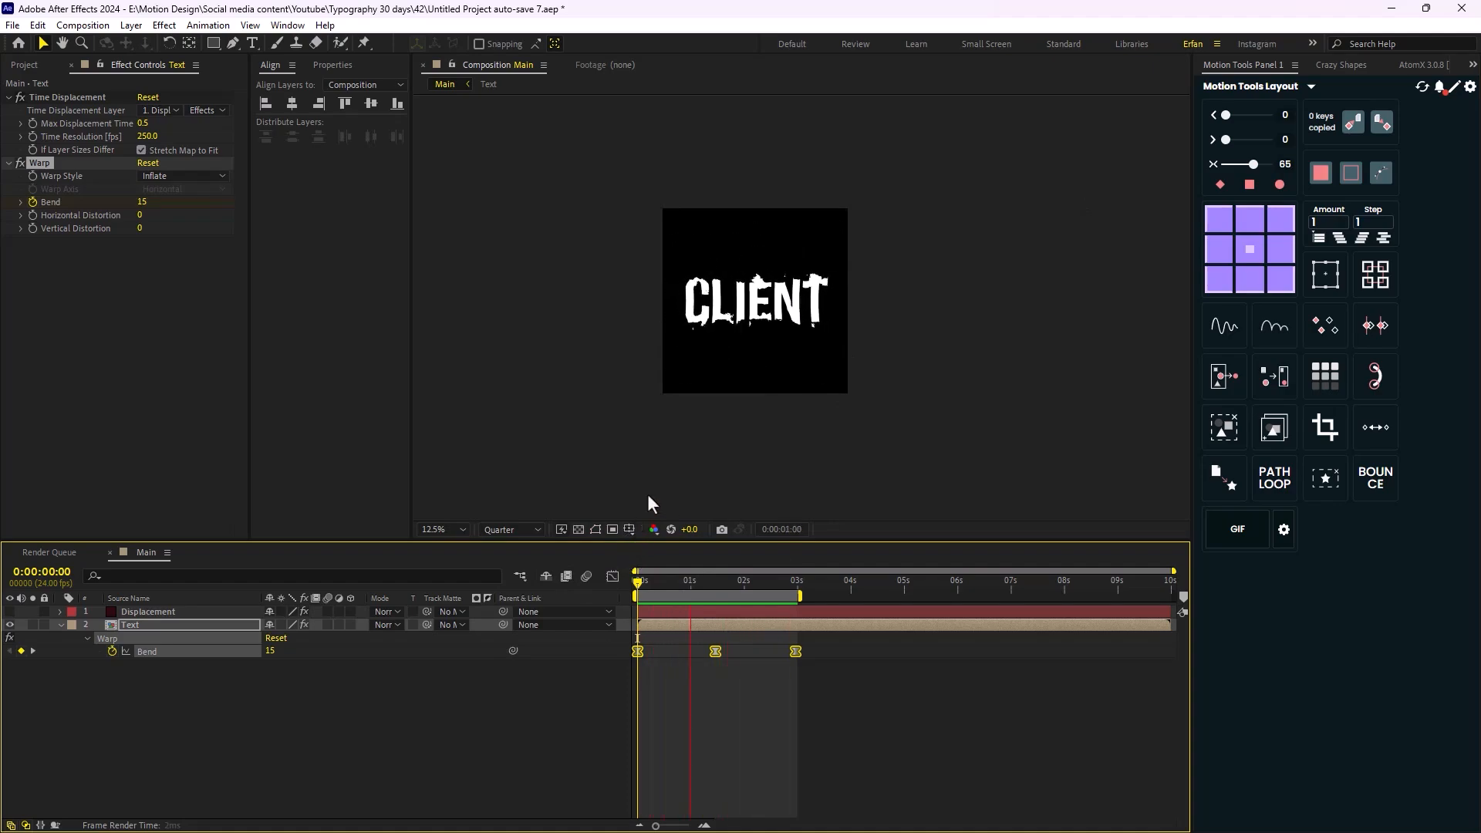
# - Stop the preview and apply the Fill effect to the Text layer
pyautogui.click(178, 627)
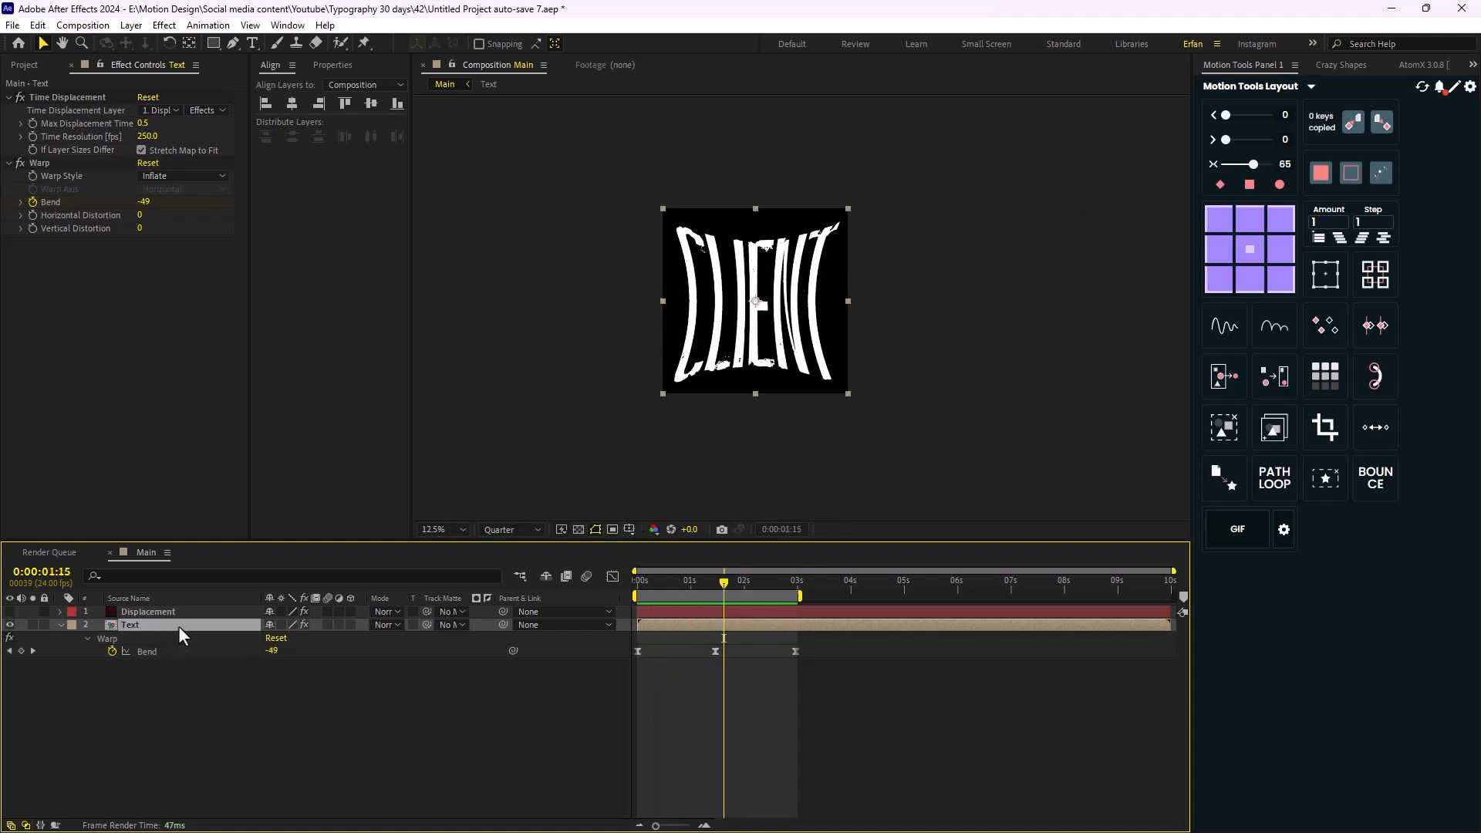
pyautogui.hotkey('ctrl', 'space')
pyautogui.write('fill')
pyautogui.press('Return')
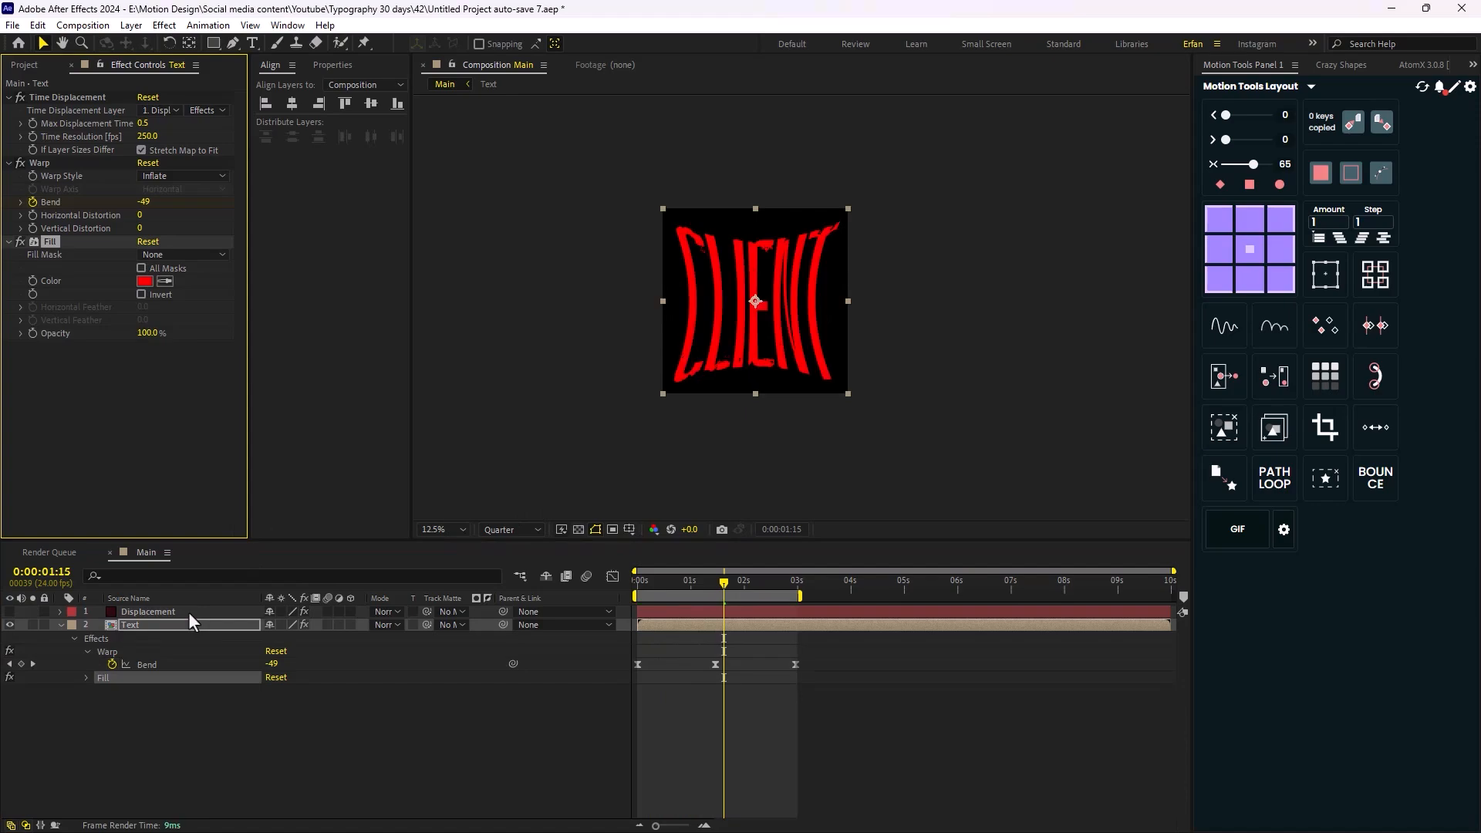
# - Set the Text layer's Fill color to orange FB7305 and collapse the layer's properties
pyautogui.click(145, 281)
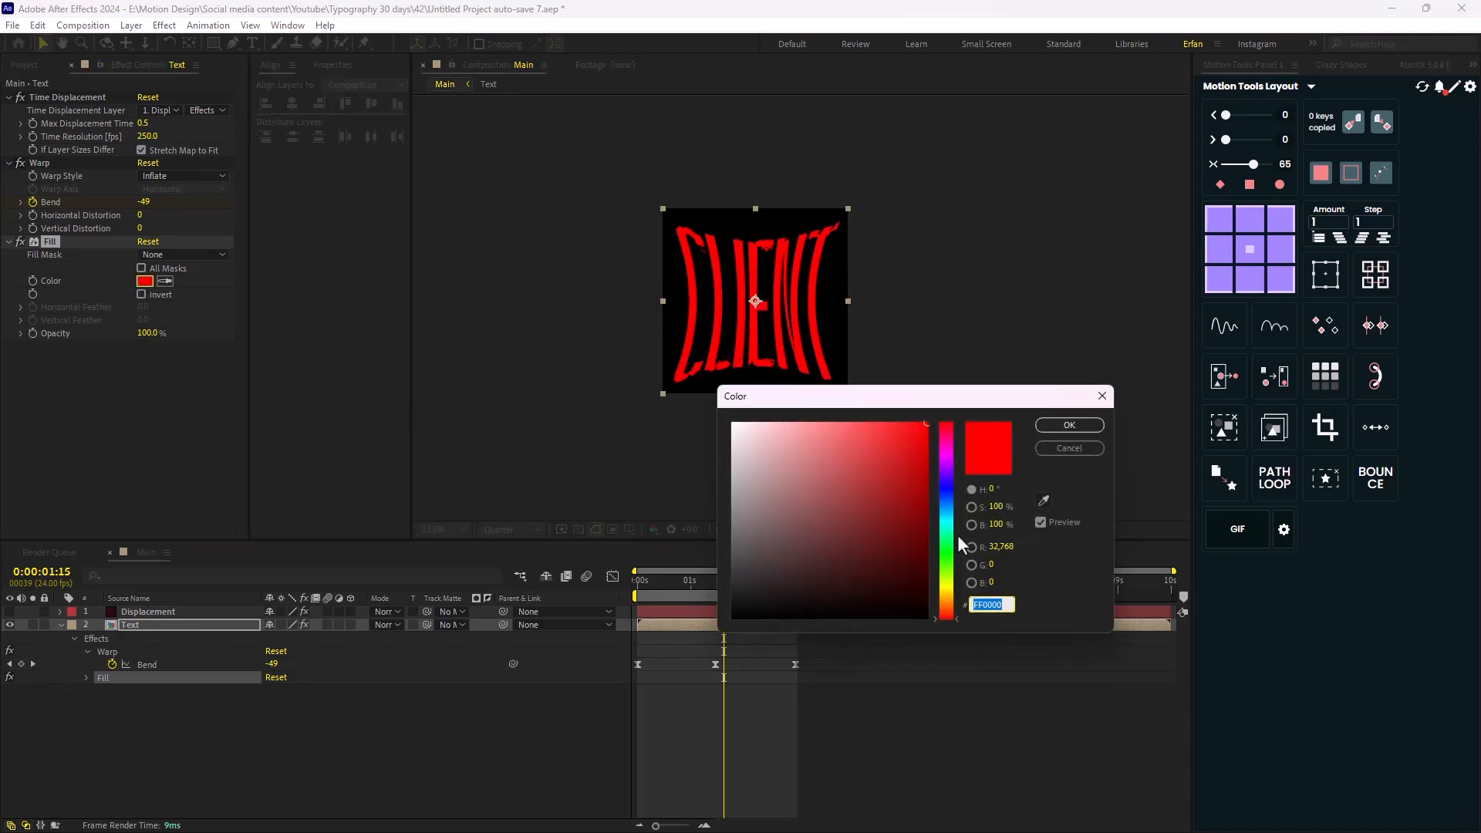
pyautogui.moveTo(943, 594); pyautogui.dragTo(952, 604)
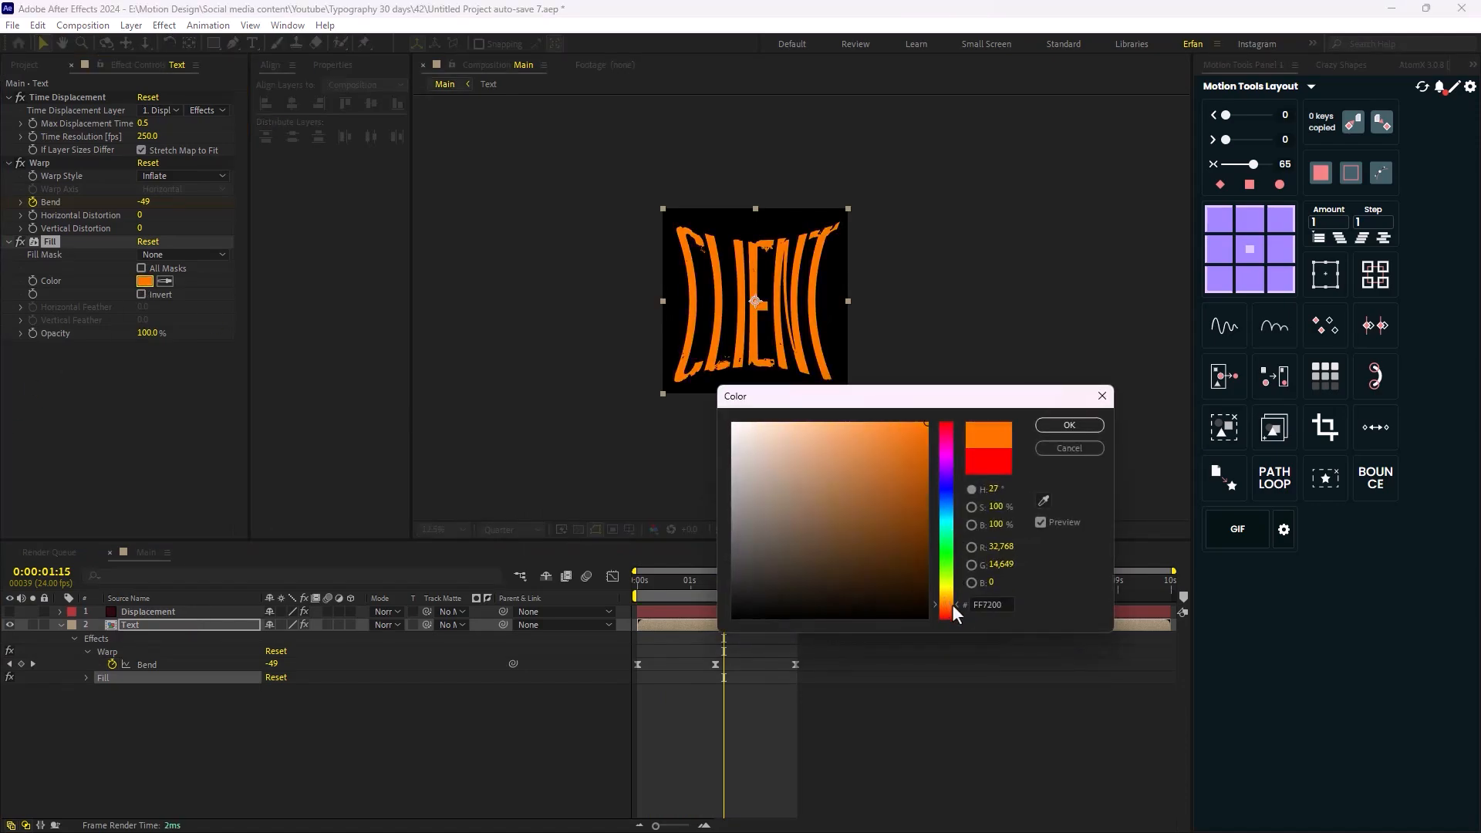
pyautogui.moveTo(931, 447); pyautogui.dragTo(930, 425)
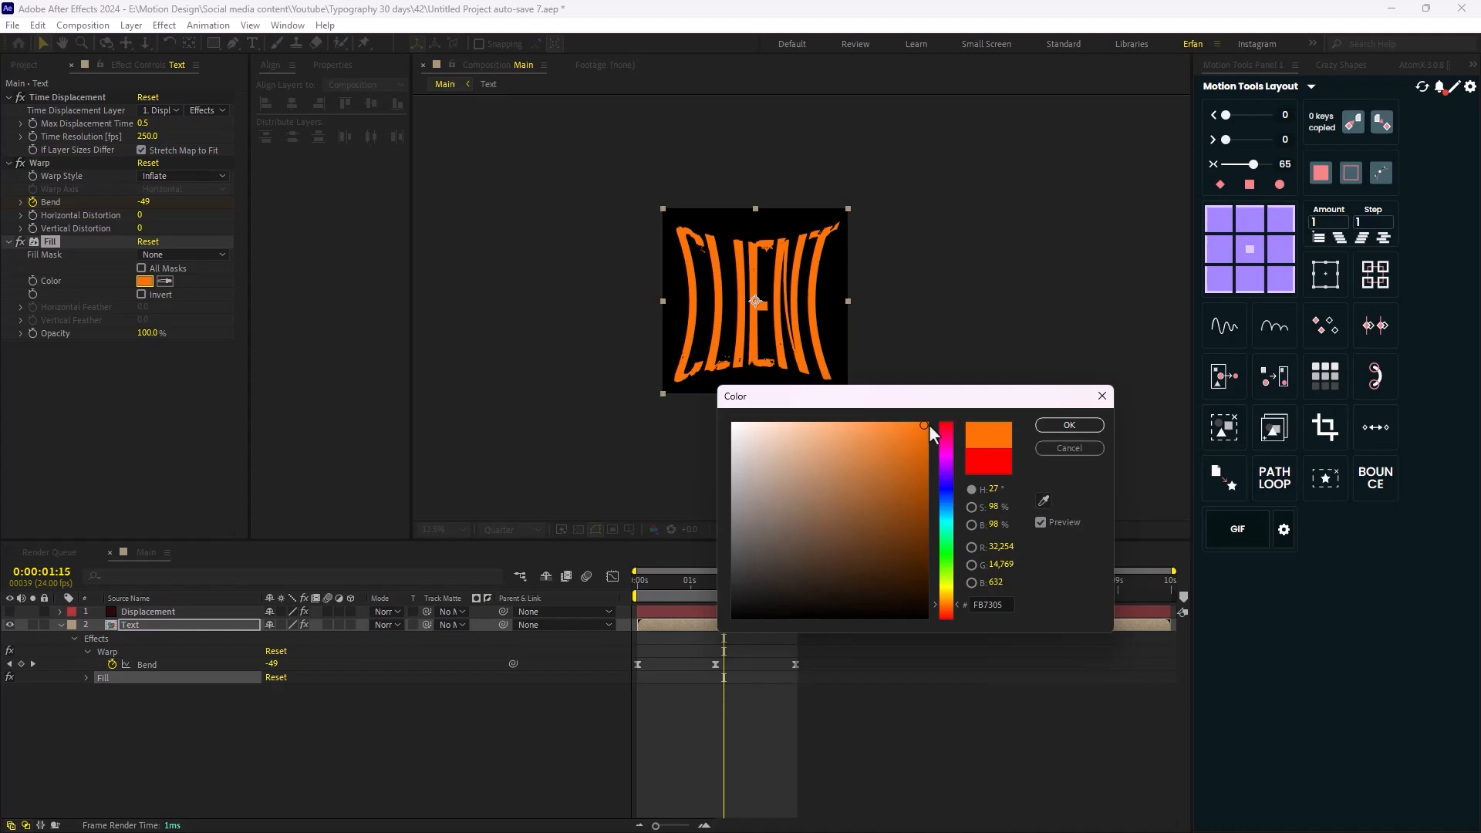
pyautogui.click(1070, 425)
pyautogui.click(60, 625)
pyautogui.click(172, 654)
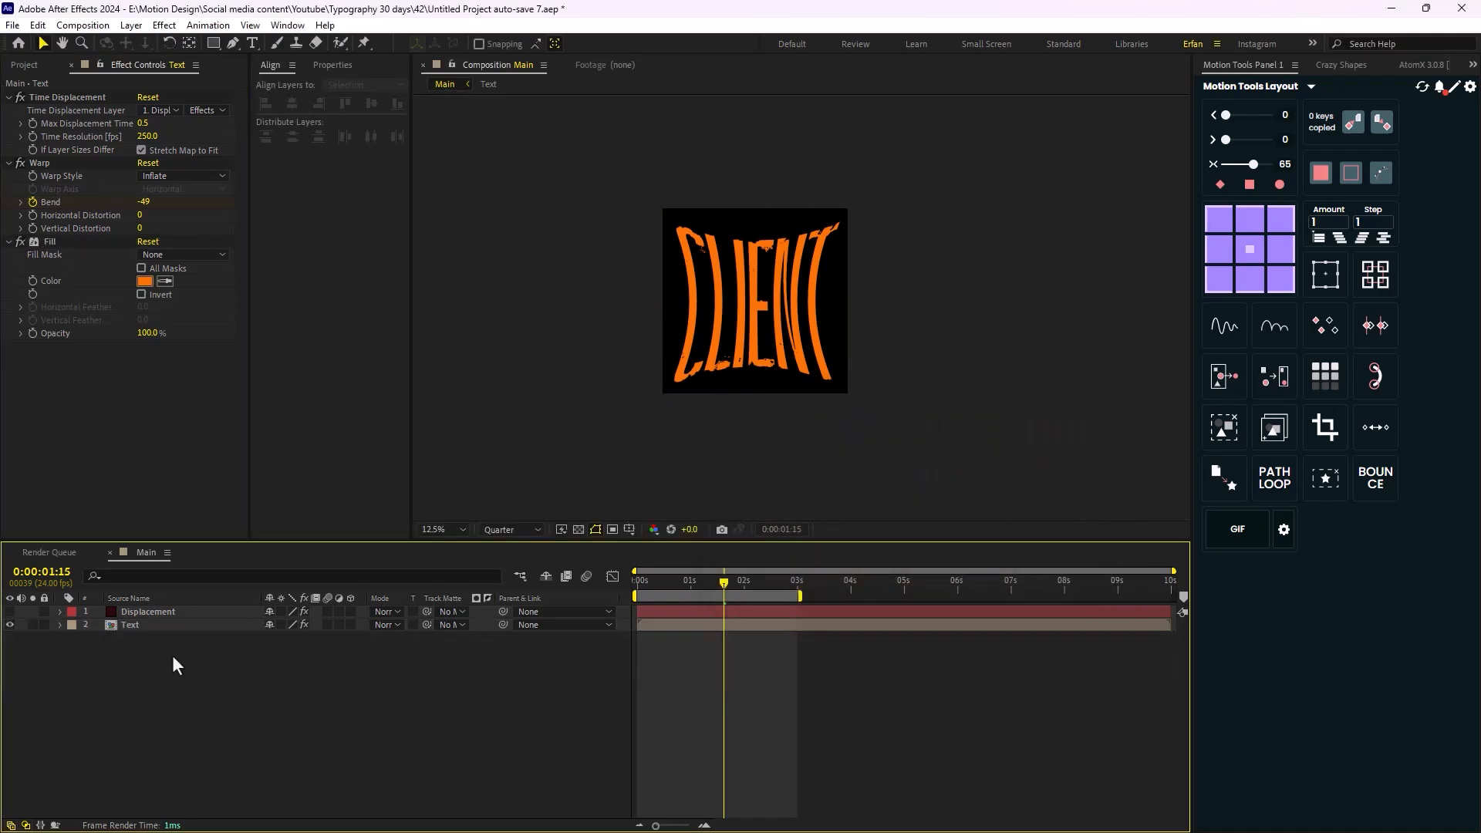
# - Duplicate the Text layer and rename the lower copy Echo
pyautogui.click(154, 624)
pyautogui.hotkey('ctrl', 'd')
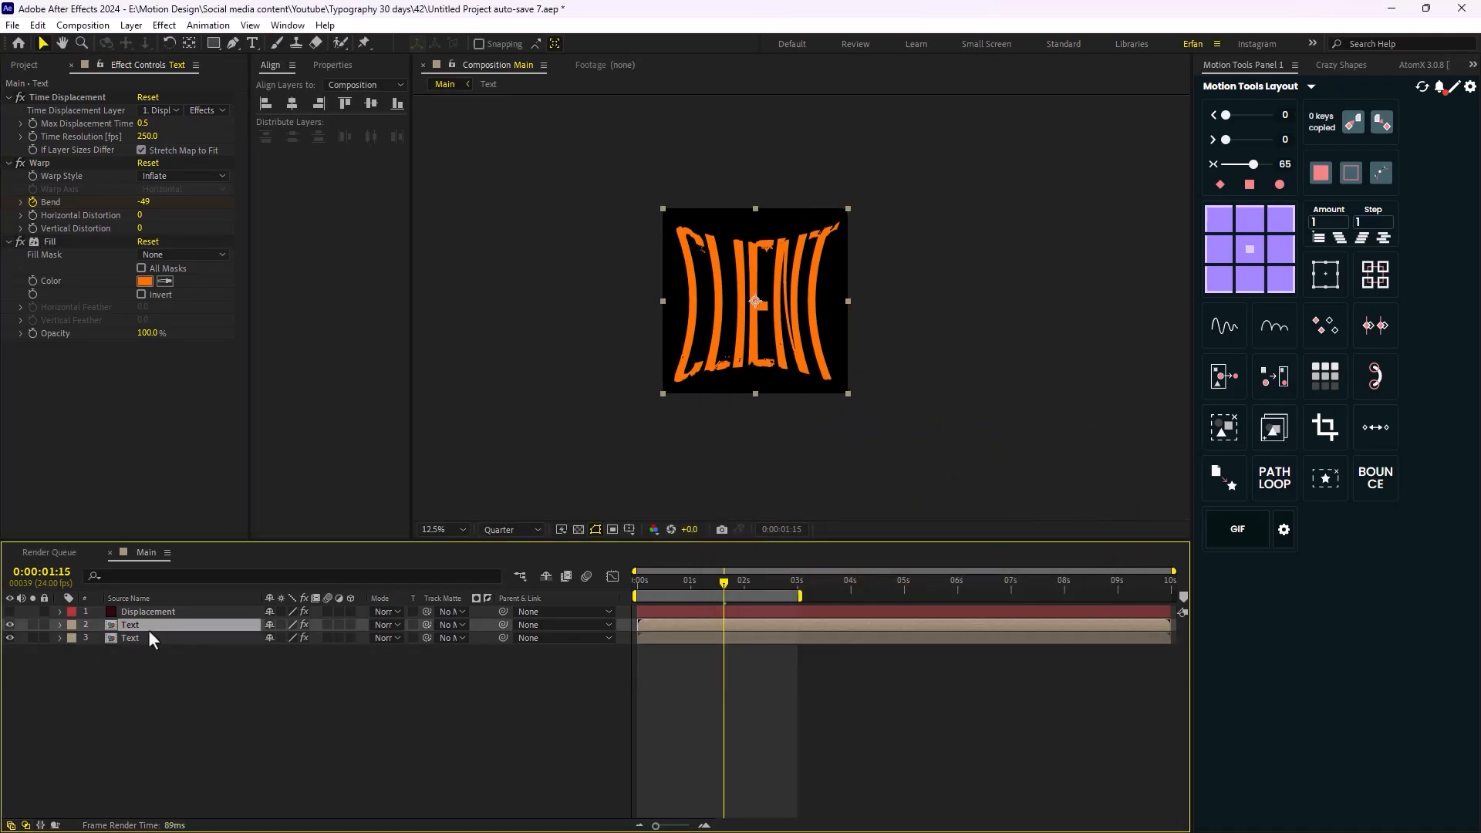
pyautogui.click(146, 635)
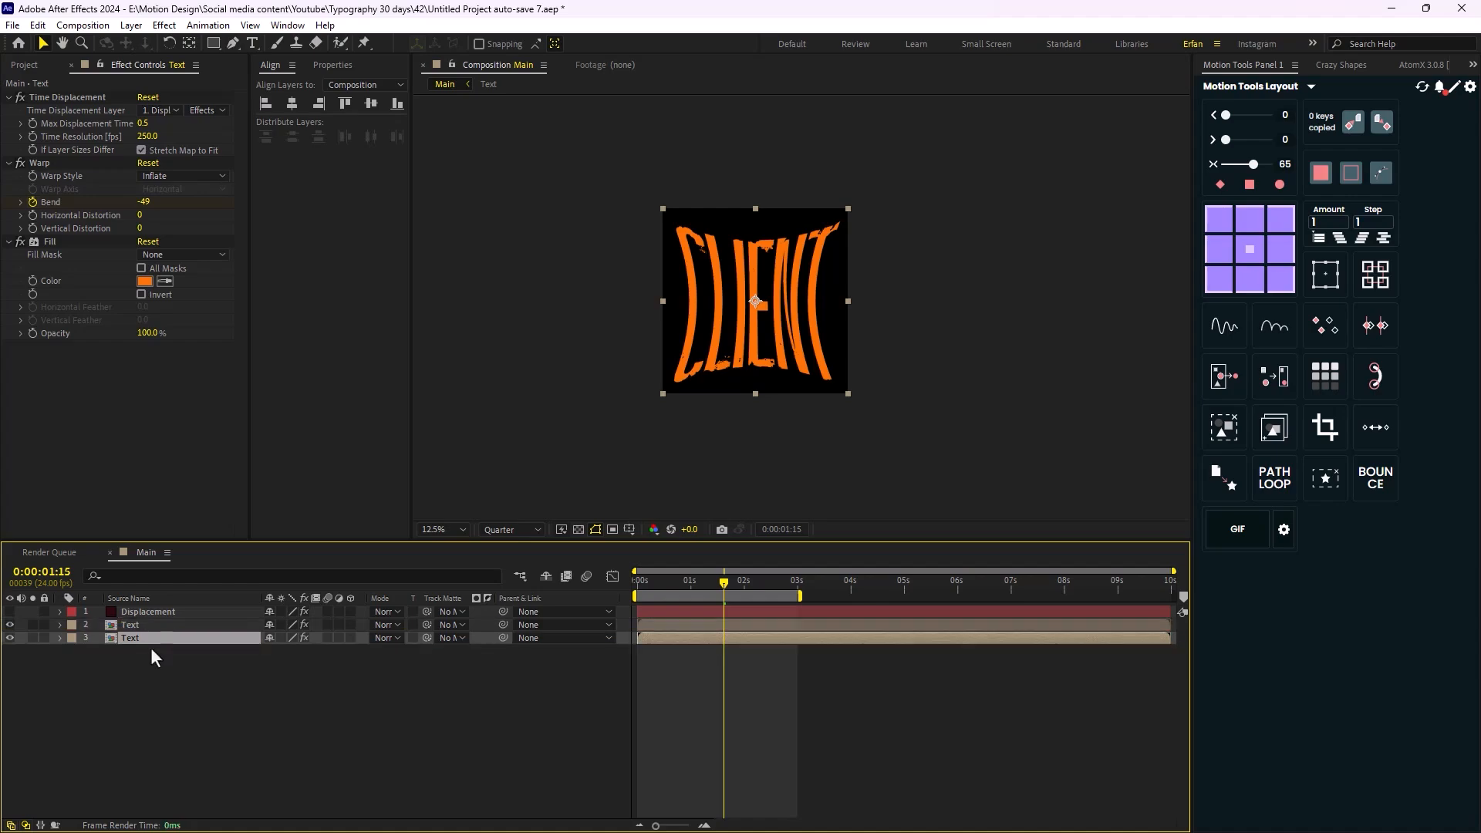
pyautogui.press('Return')
pyautogui.write('Echo')
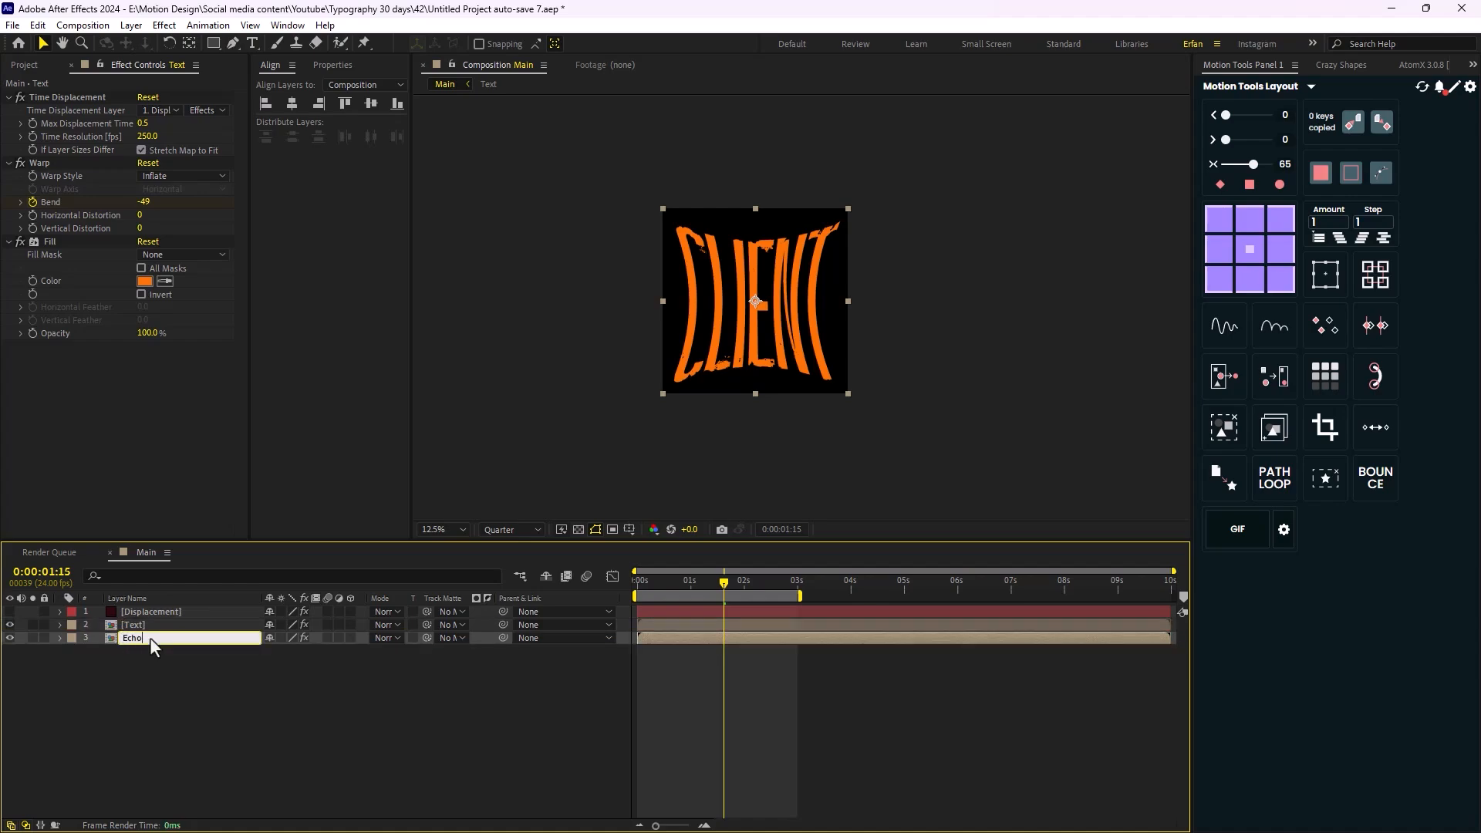
pyautogui.press('Return')
# - Apply the Echo effect to the Echo layer and place it above Fill in the effect order
pyautogui.hotkey('ctrl', 'space')
pyautogui.write('echo')
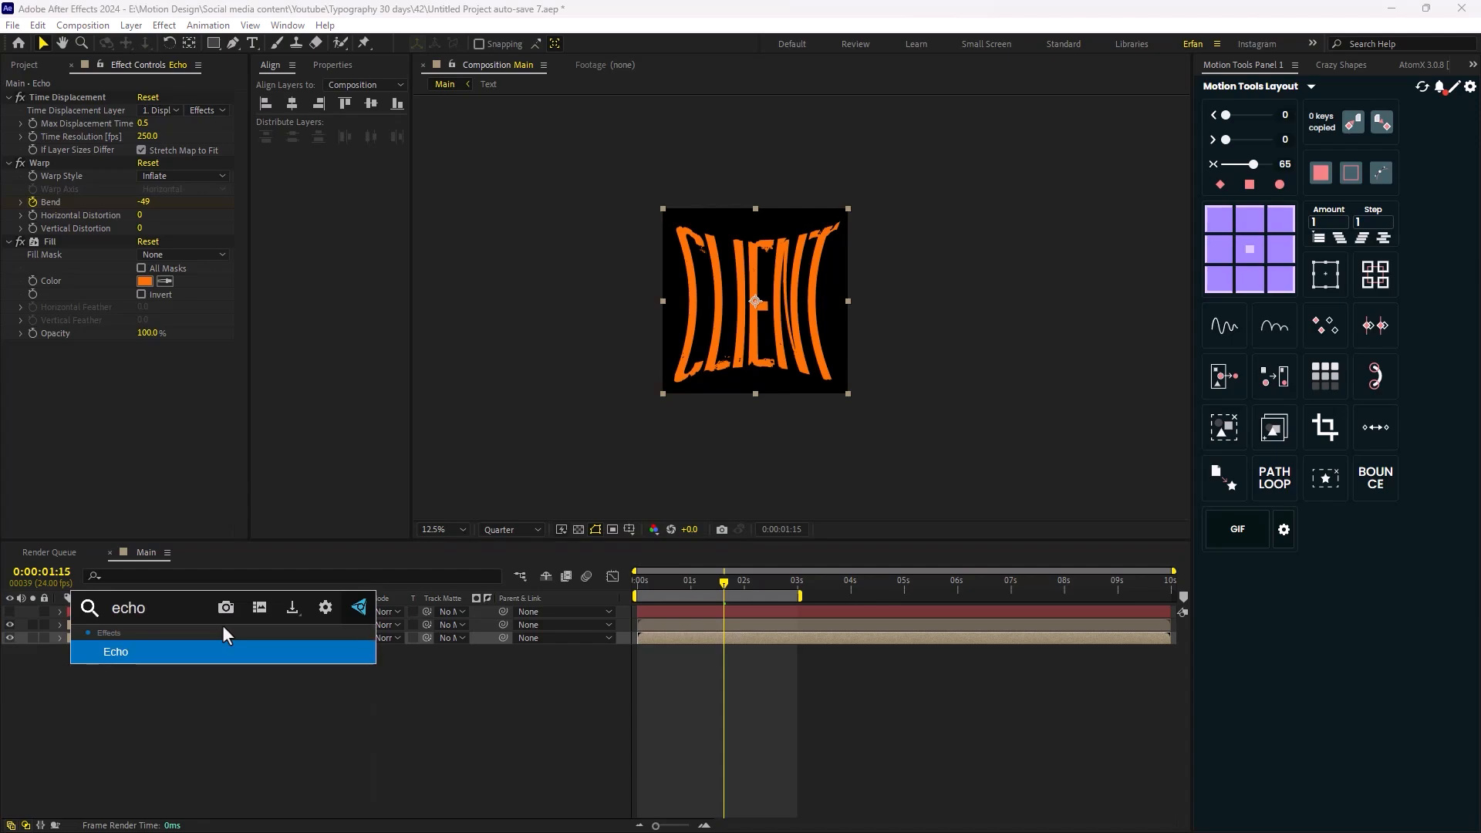
pyautogui.press('Return')
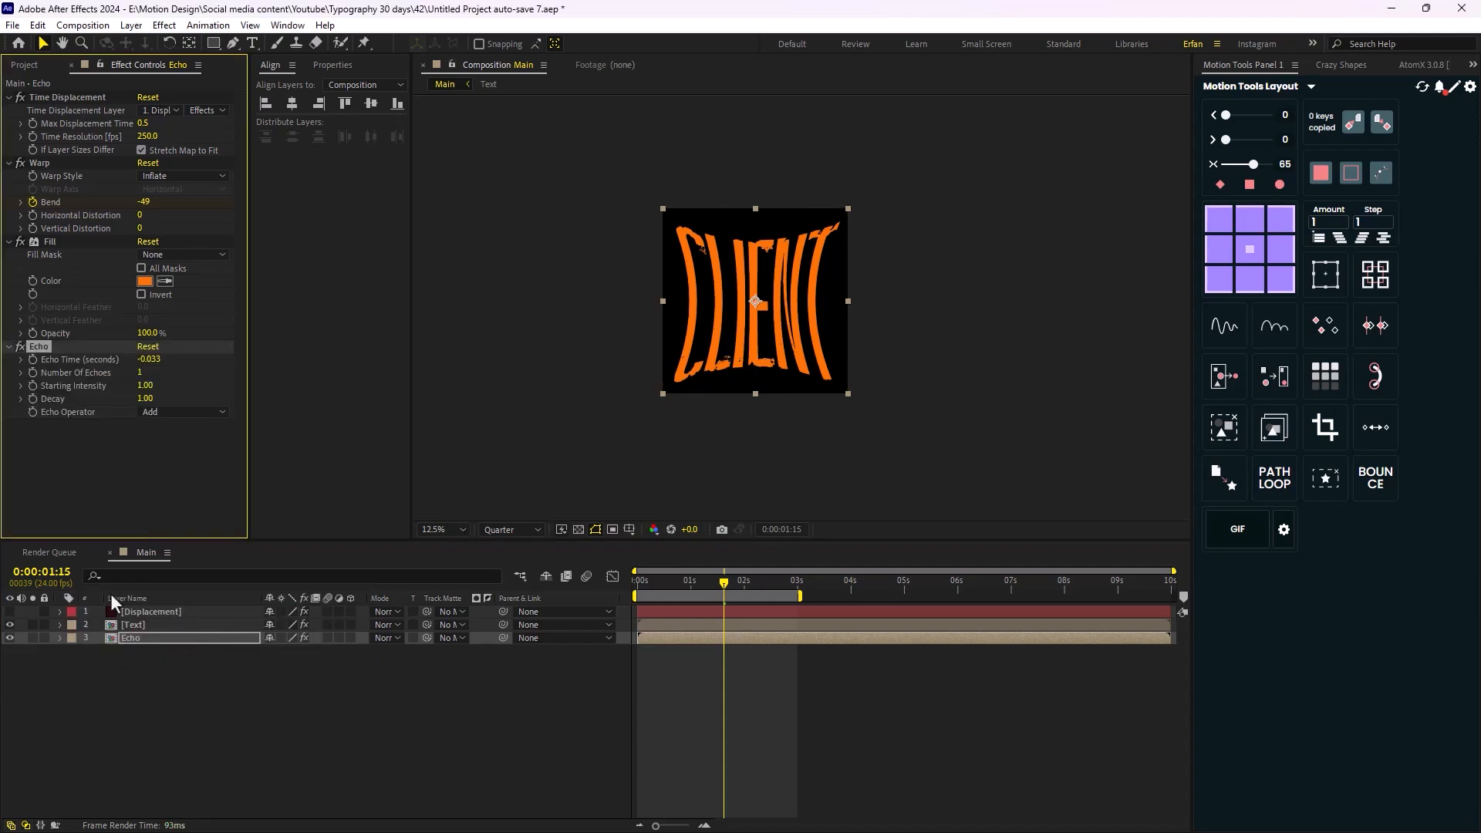
pyautogui.moveTo(44, 363); pyautogui.dragTo(52, 271)
pyautogui.moveTo(56, 247); pyautogui.dragTo(56, 245)
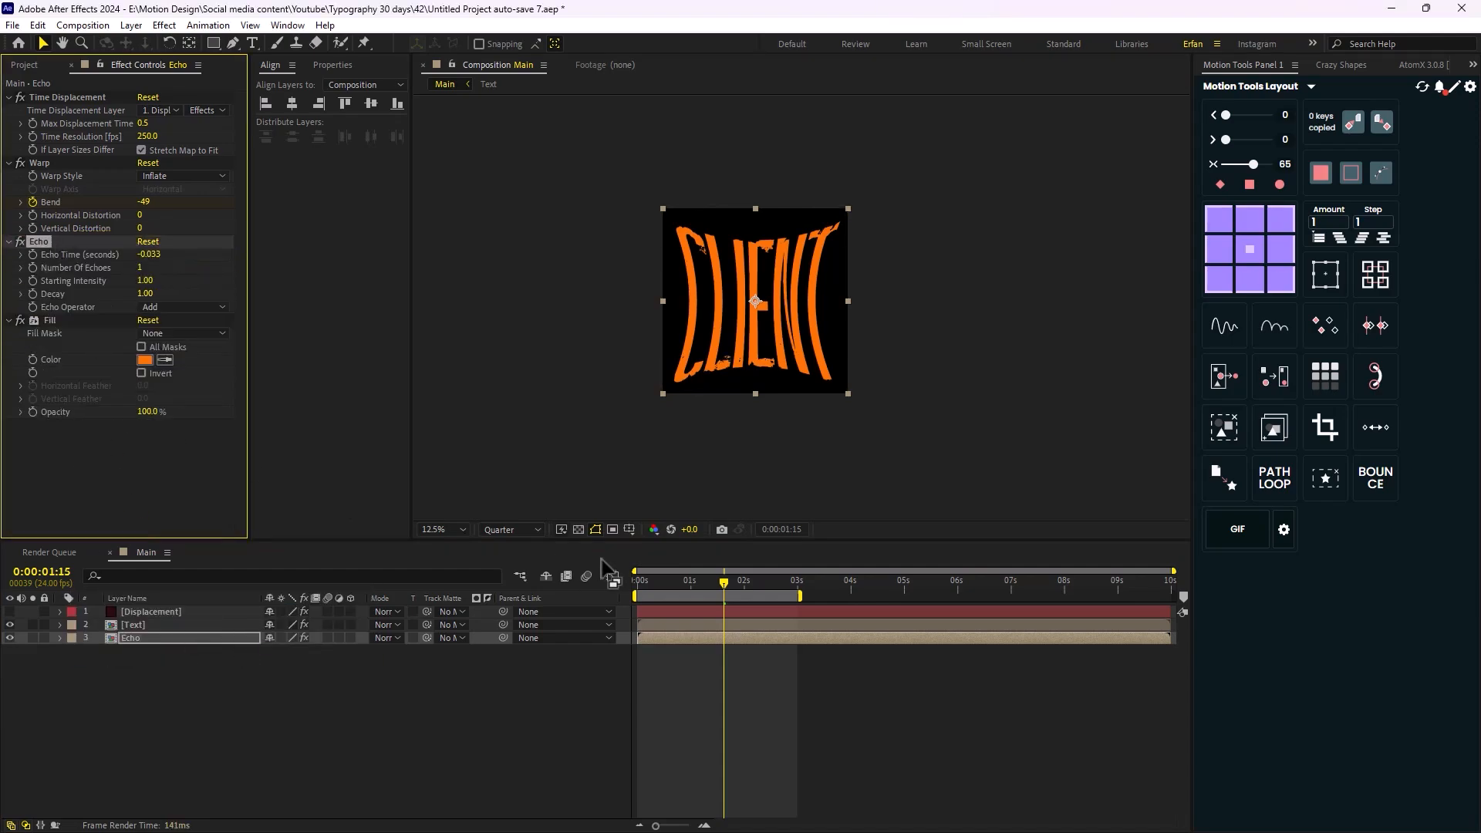
# - Set the Echo effect to an Echo Time of -0.005, 50 echoes, Starting Intensity 0.80 and Decay 0.85
pyautogui.click(152, 254)
pyautogui.click(139, 268)
pyautogui.write('50')
pyautogui.press('Return')
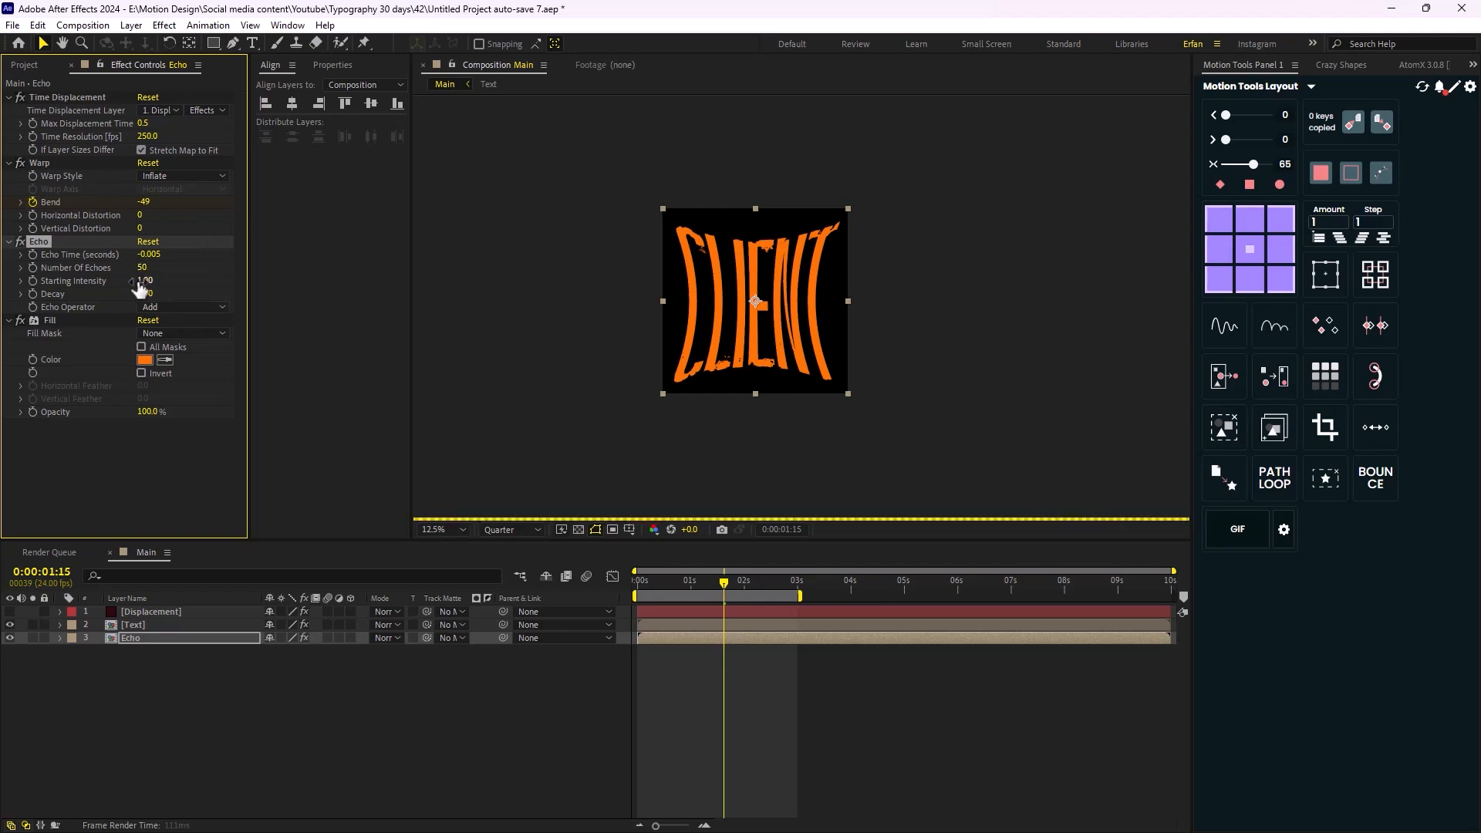
pyautogui.moveTo(139, 287); pyautogui.dragTo(134, 288)
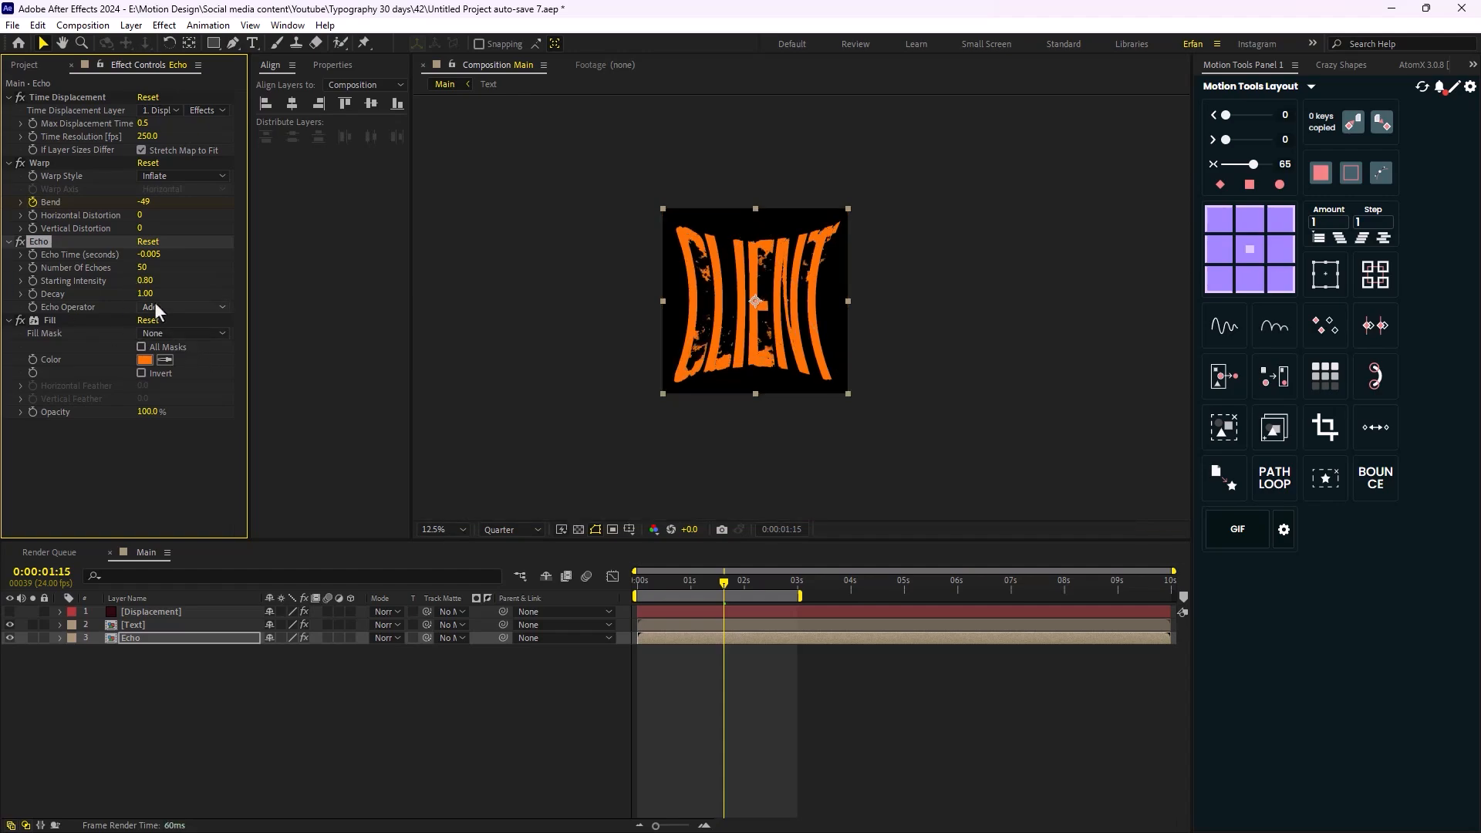
pyautogui.moveTo(145, 293); pyautogui.dragTo(130, 299)
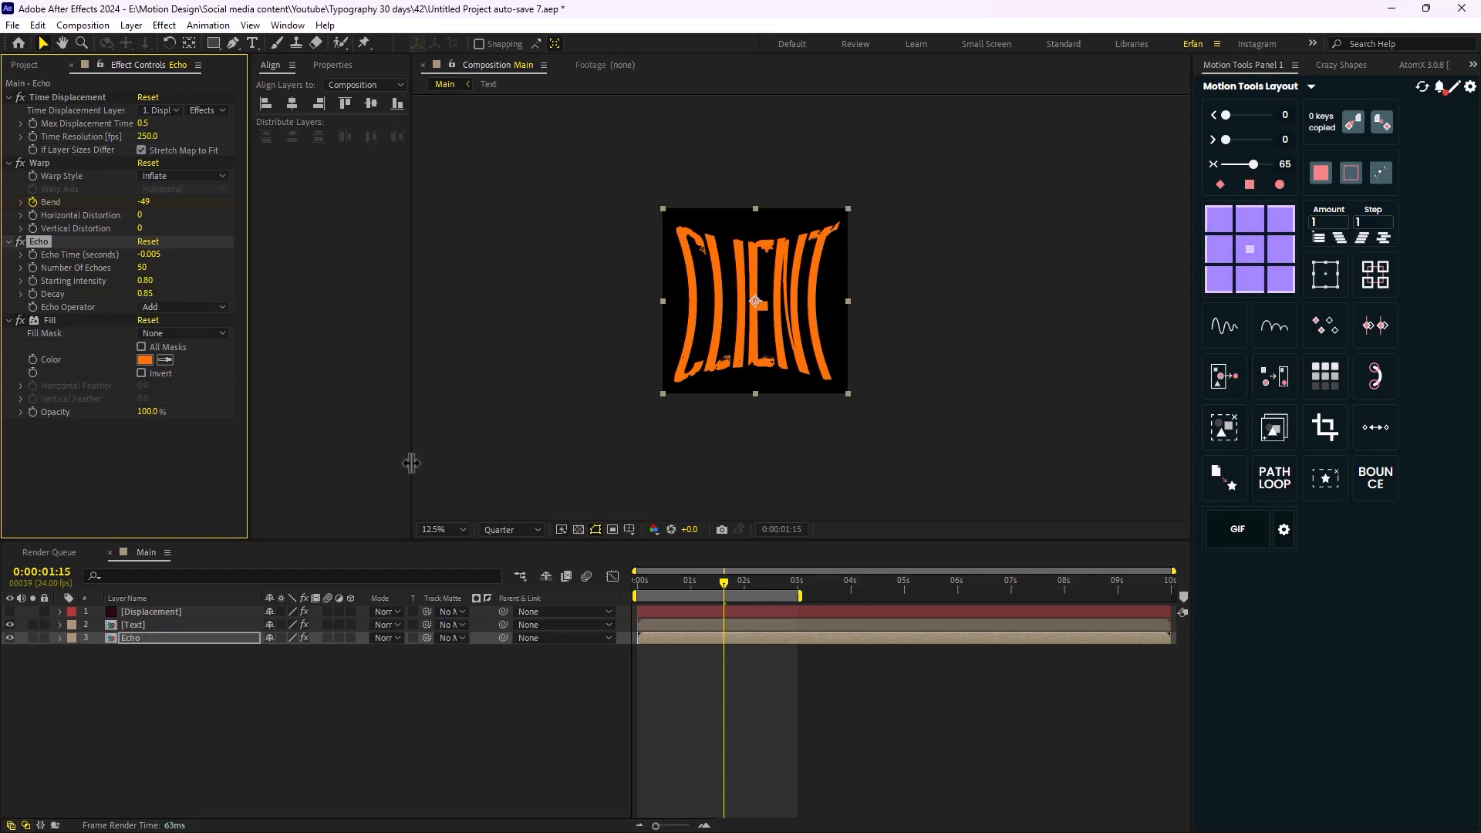
# - Set the Echo layer's Fill color to white FFFFFF and preview the composition from the first frame
pyautogui.click(144, 360)
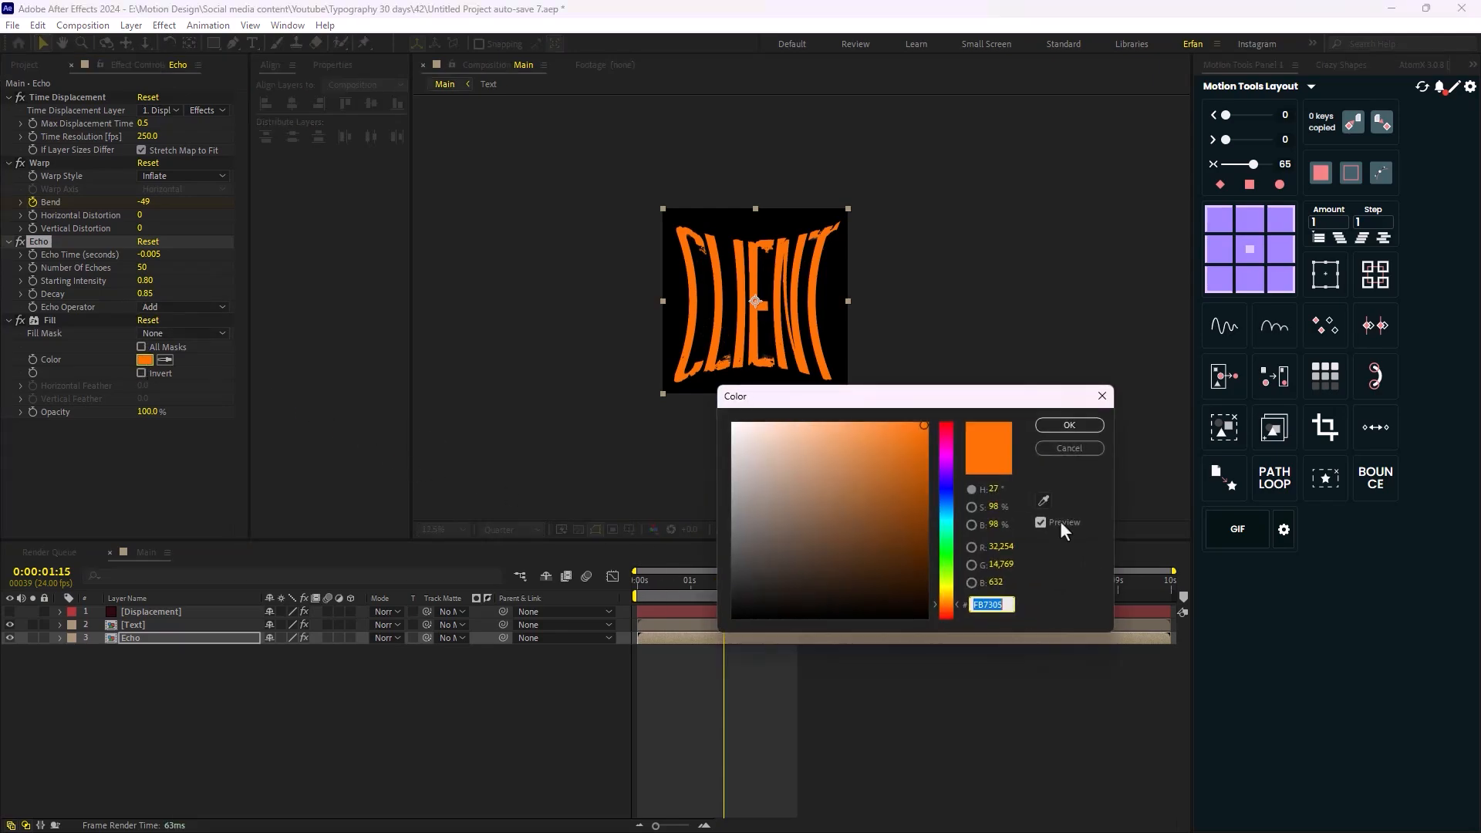
pyautogui.moveTo(879, 495); pyautogui.dragTo(732, 424)
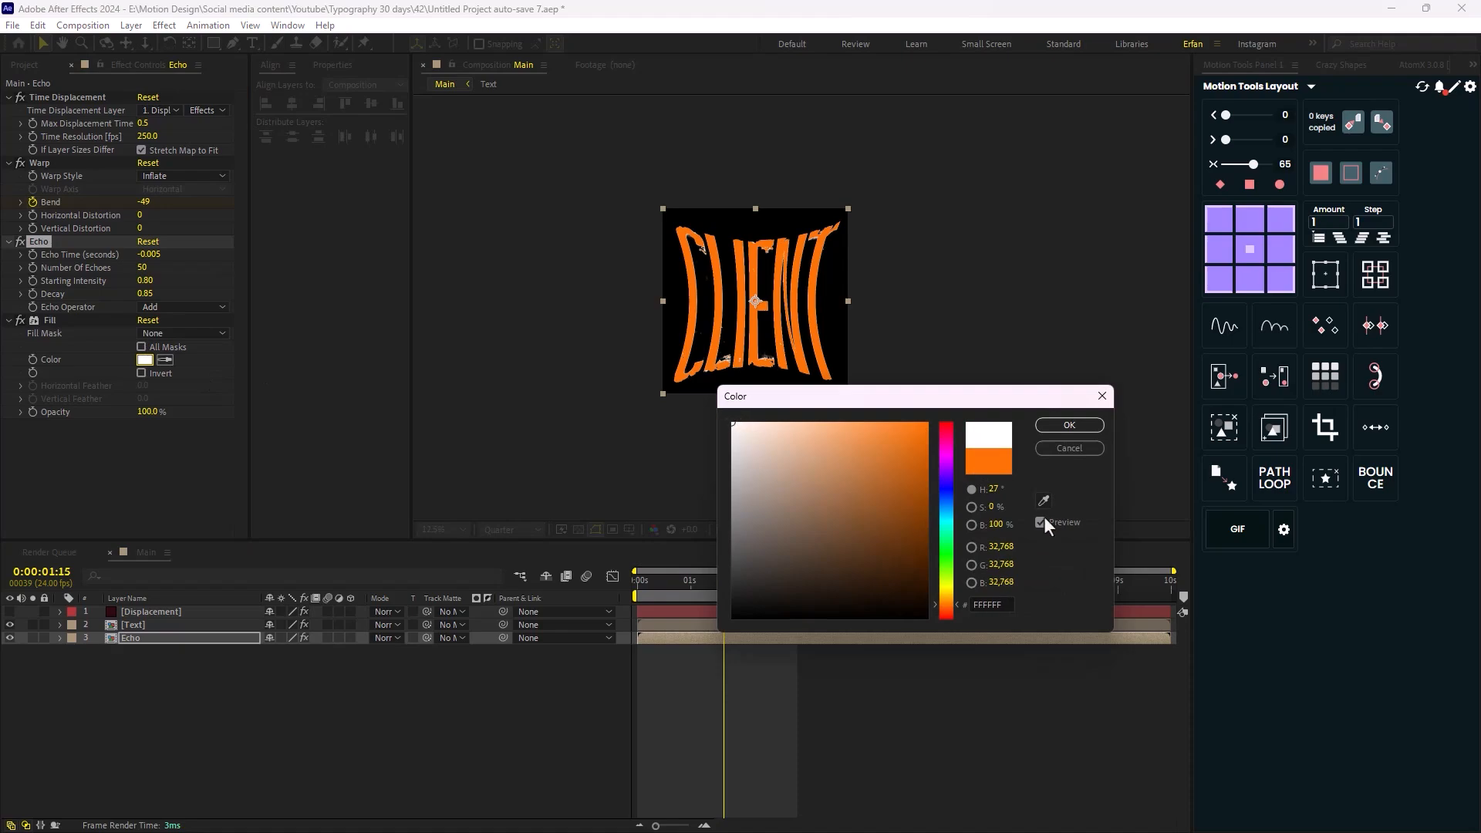
pyautogui.click(1056, 429)
pyautogui.click(460, 681)
pyautogui.moveTo(724, 582); pyautogui.dragTo(615, 586)
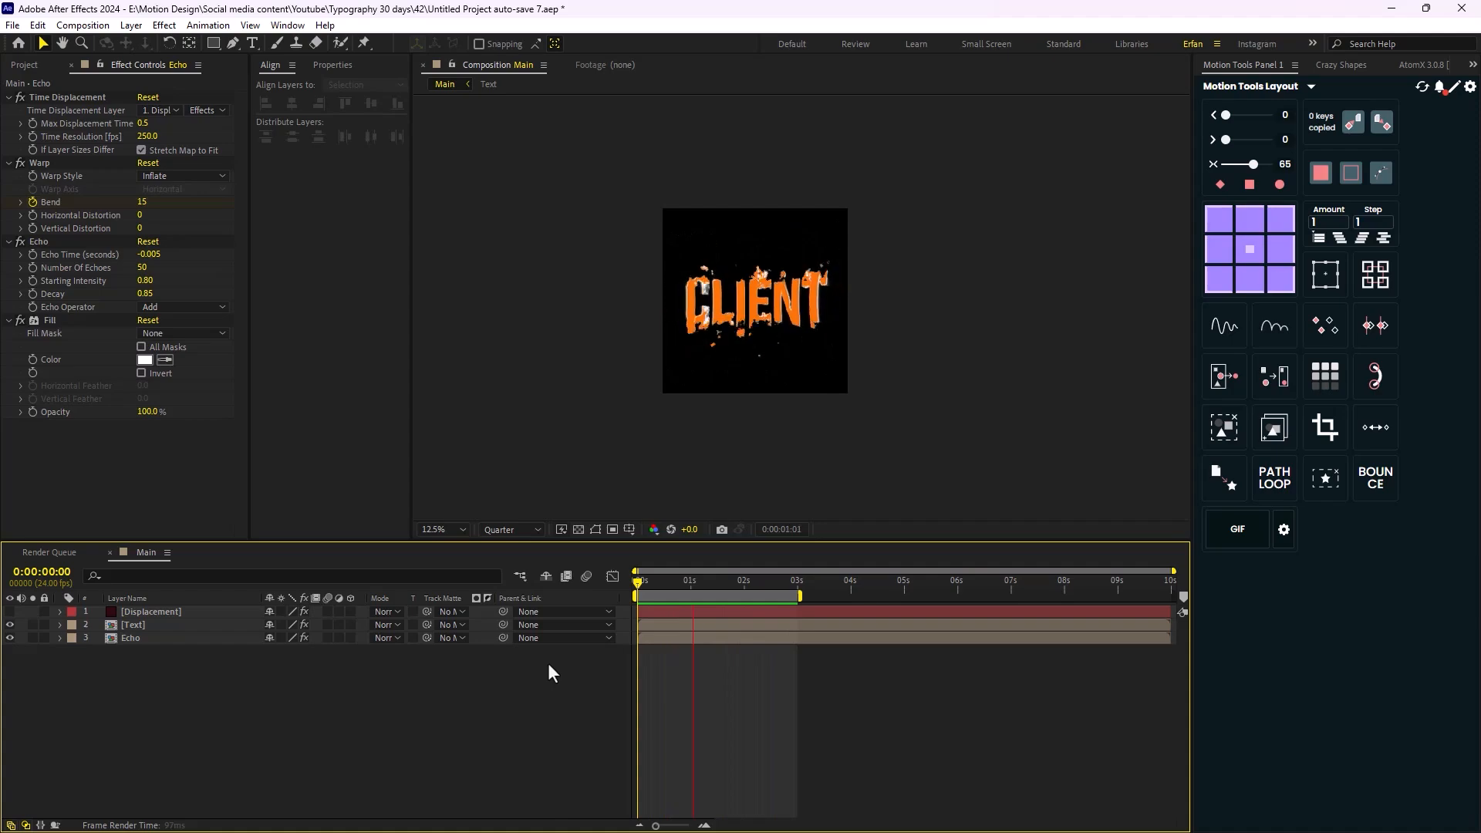
# - Add a Stroke layer style to the Text layer while viewing the frame at 0:00:02:02
pyautogui.press('.')
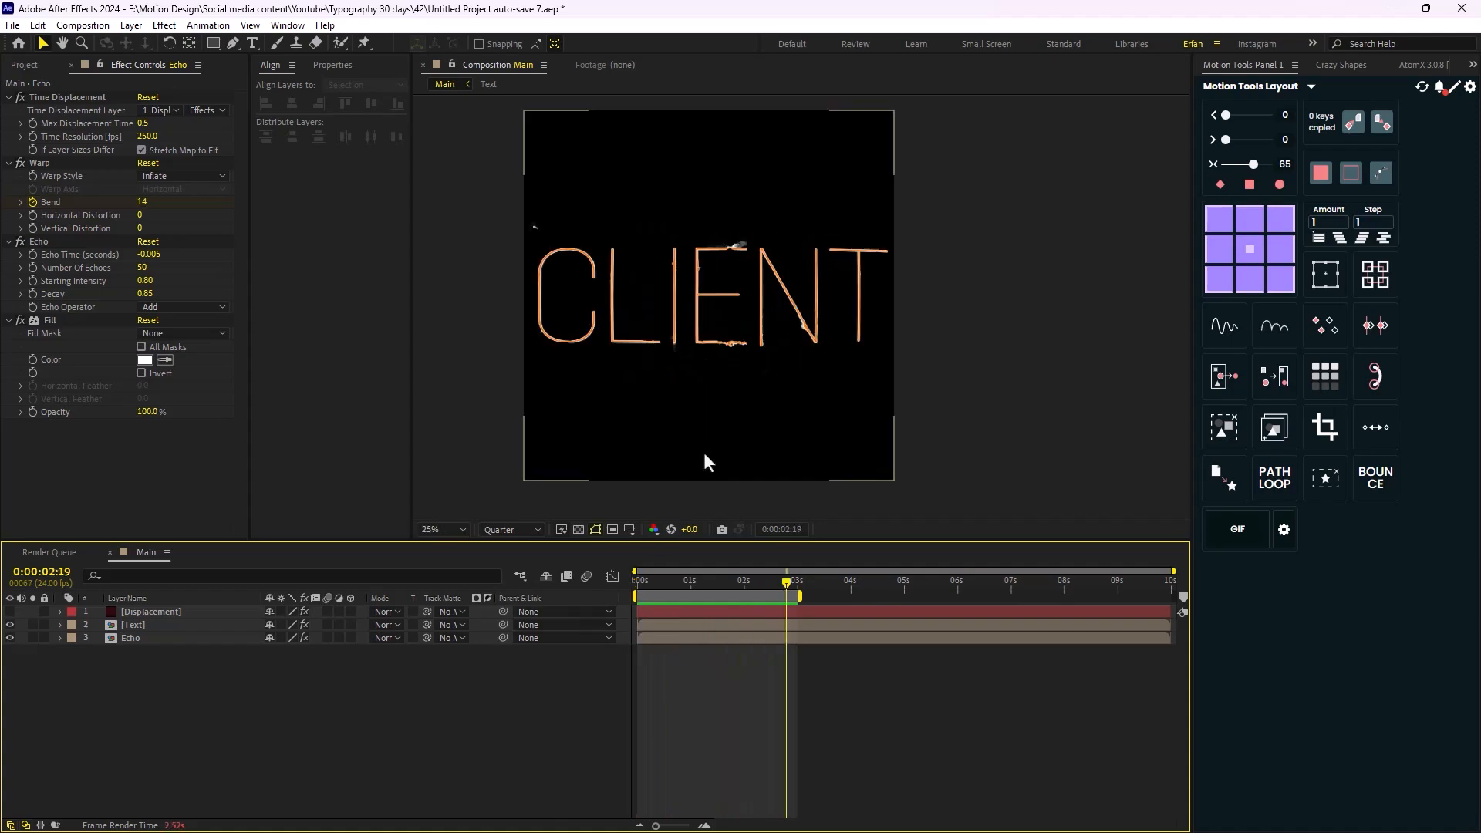
pyautogui.moveTo(785, 590); pyautogui.dragTo(748, 592)
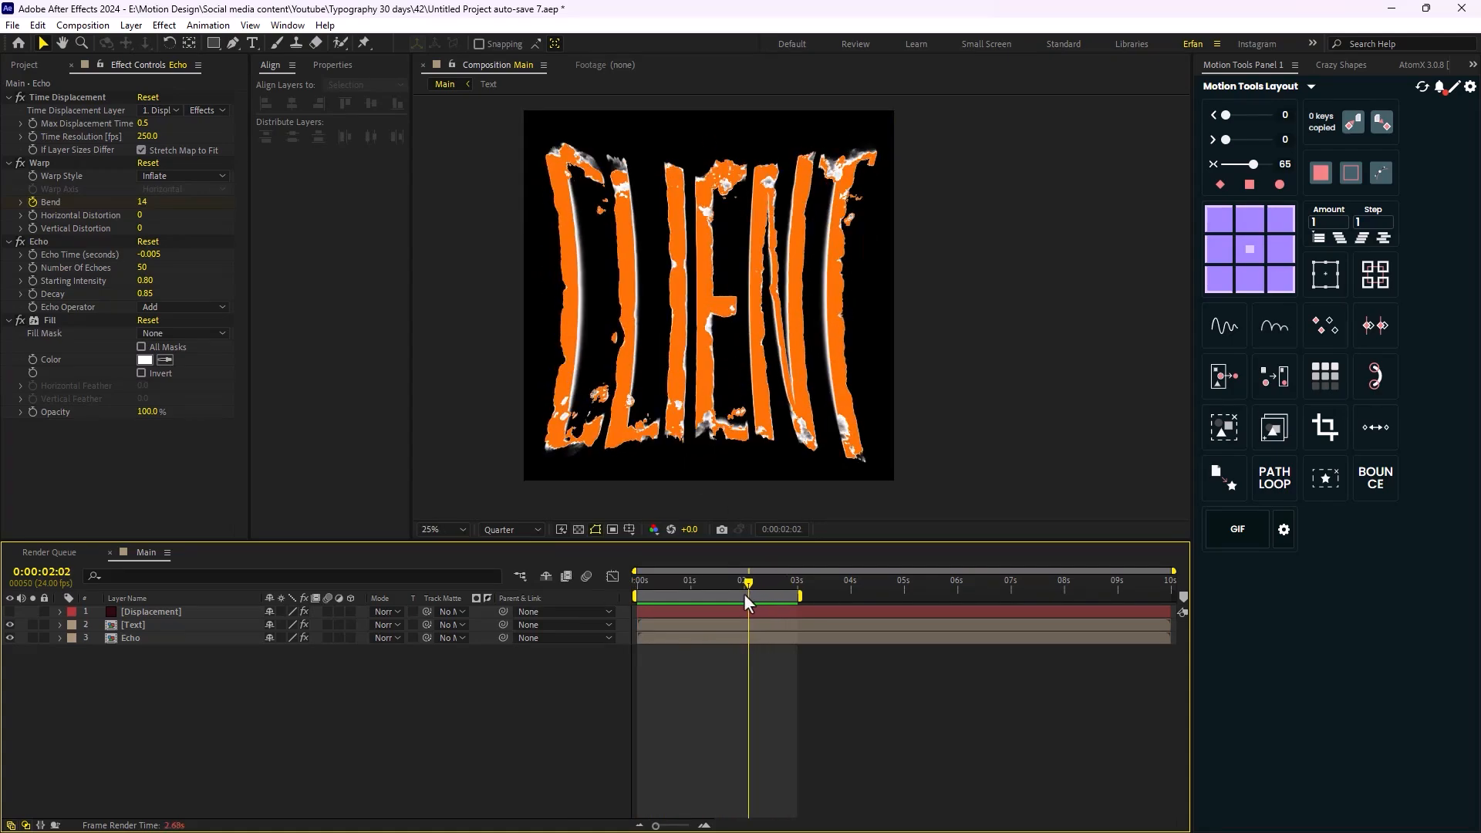
pyautogui.click(136, 624)
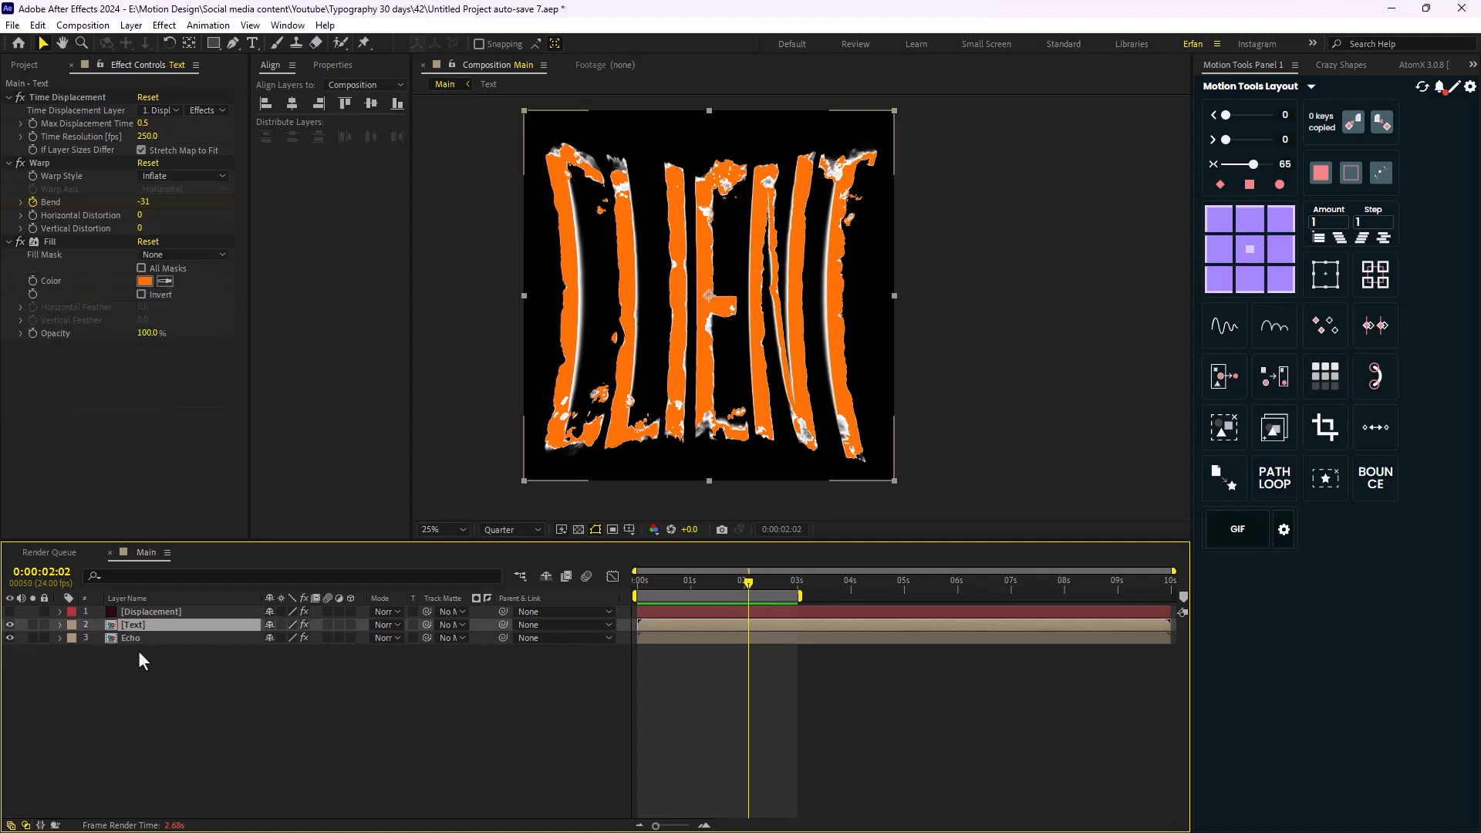
pyautogui.rightClick(141, 630)
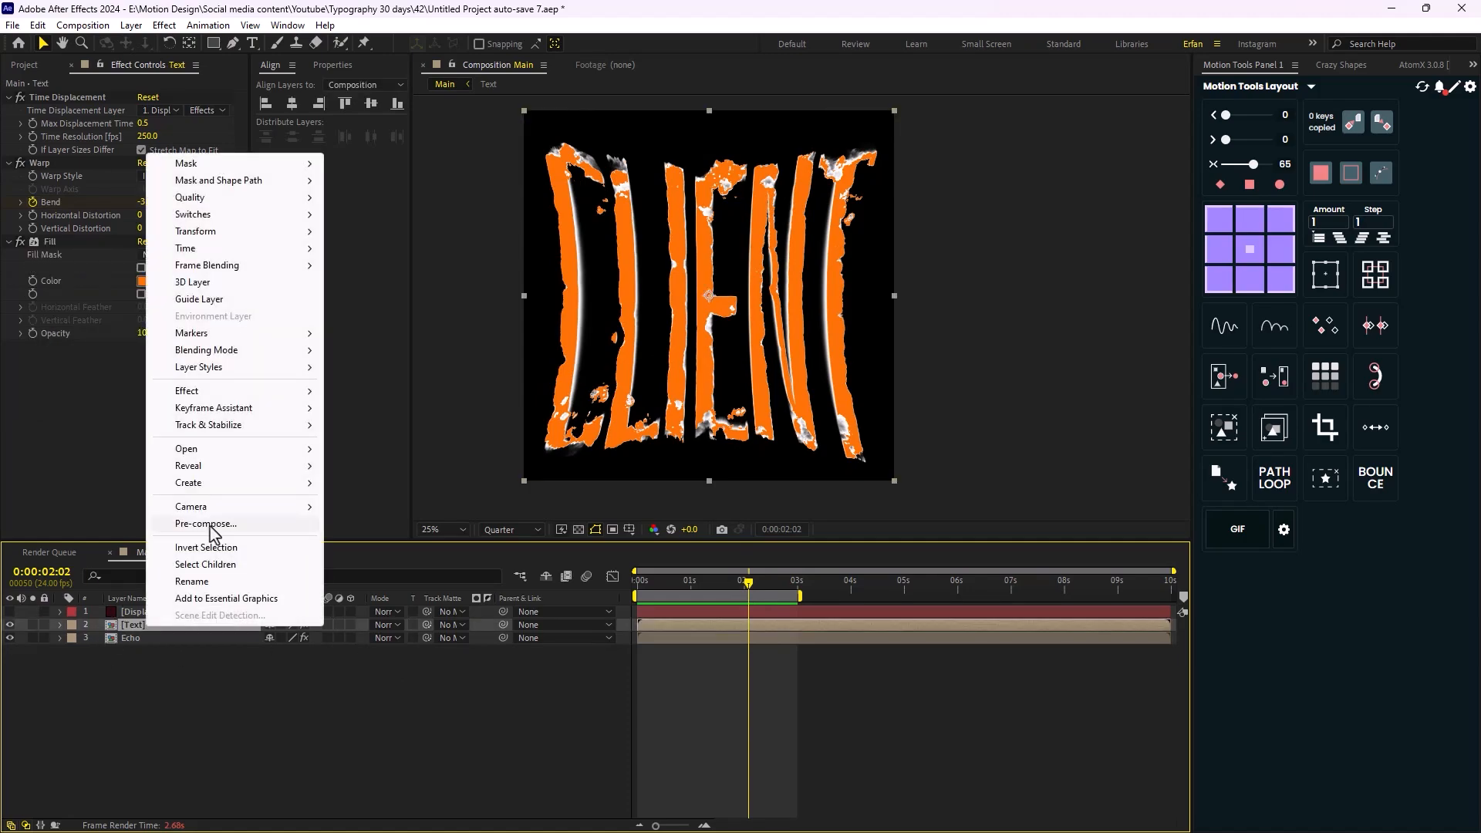
pyautogui.moveTo(293, 369)
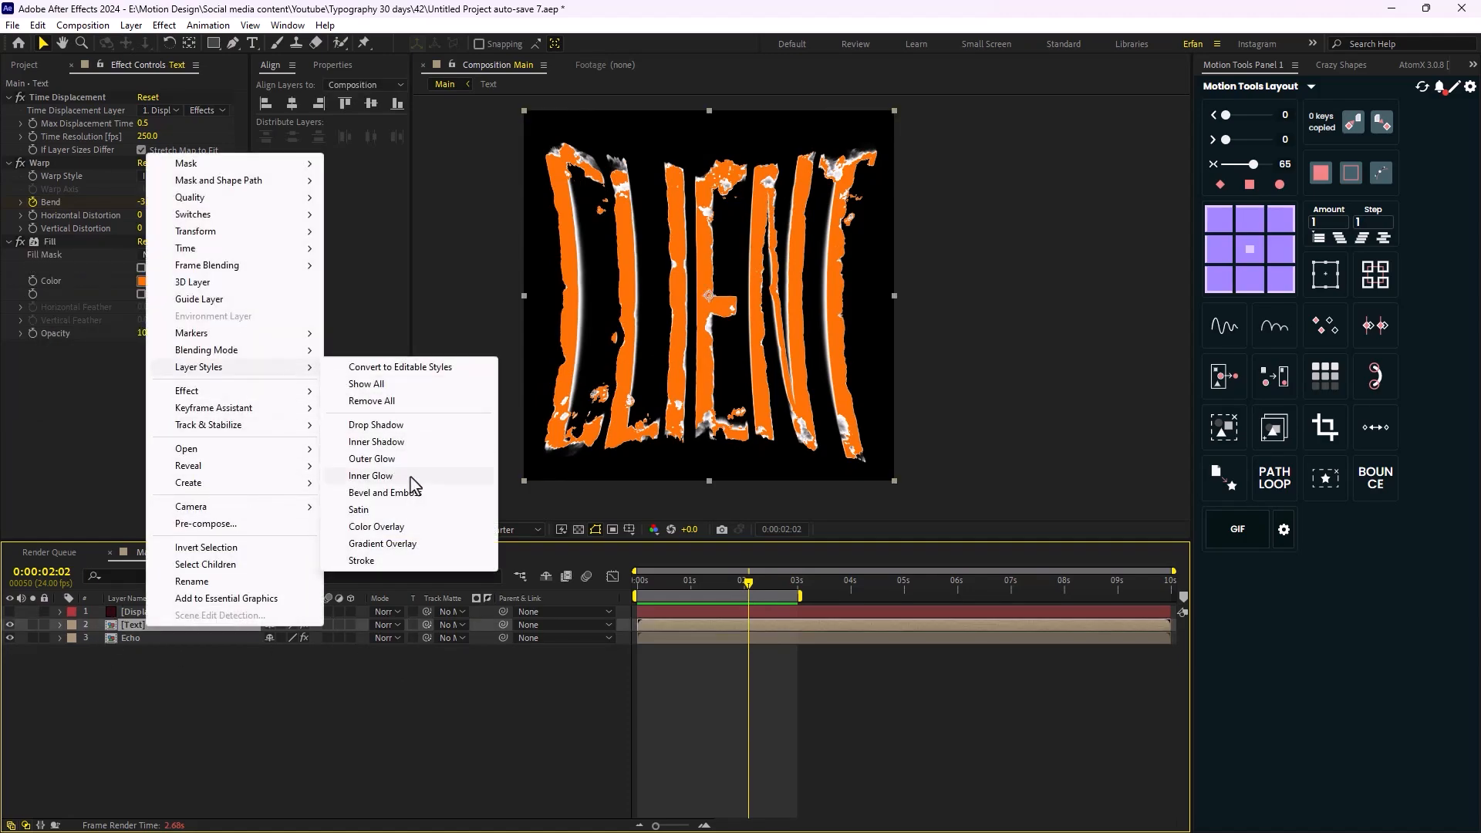
pyautogui.click(393, 561)
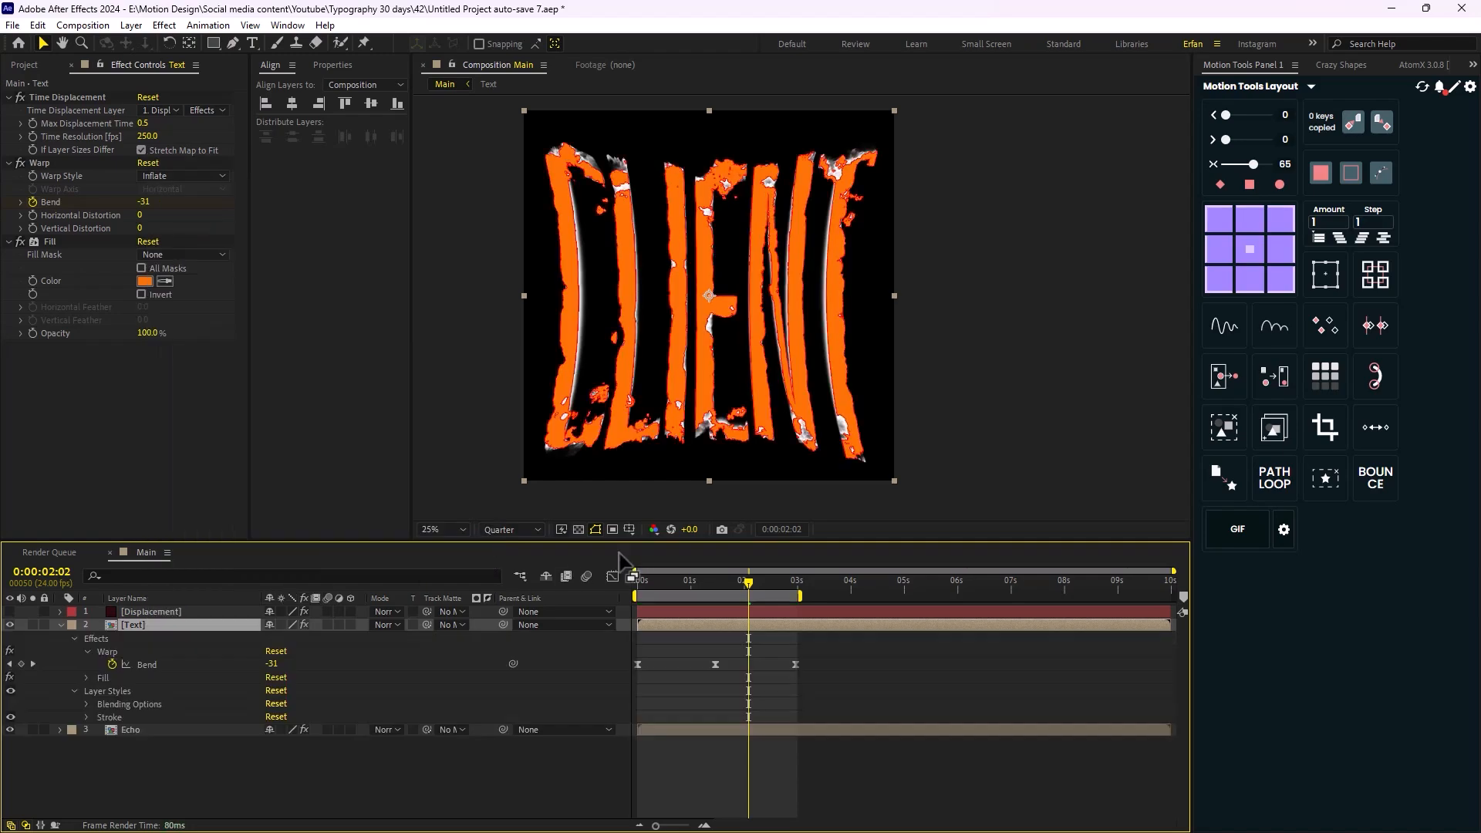
# - Set the Text layer's Stroke position to Inside and its color to crimson red FF1738
pyautogui.click(87, 717)
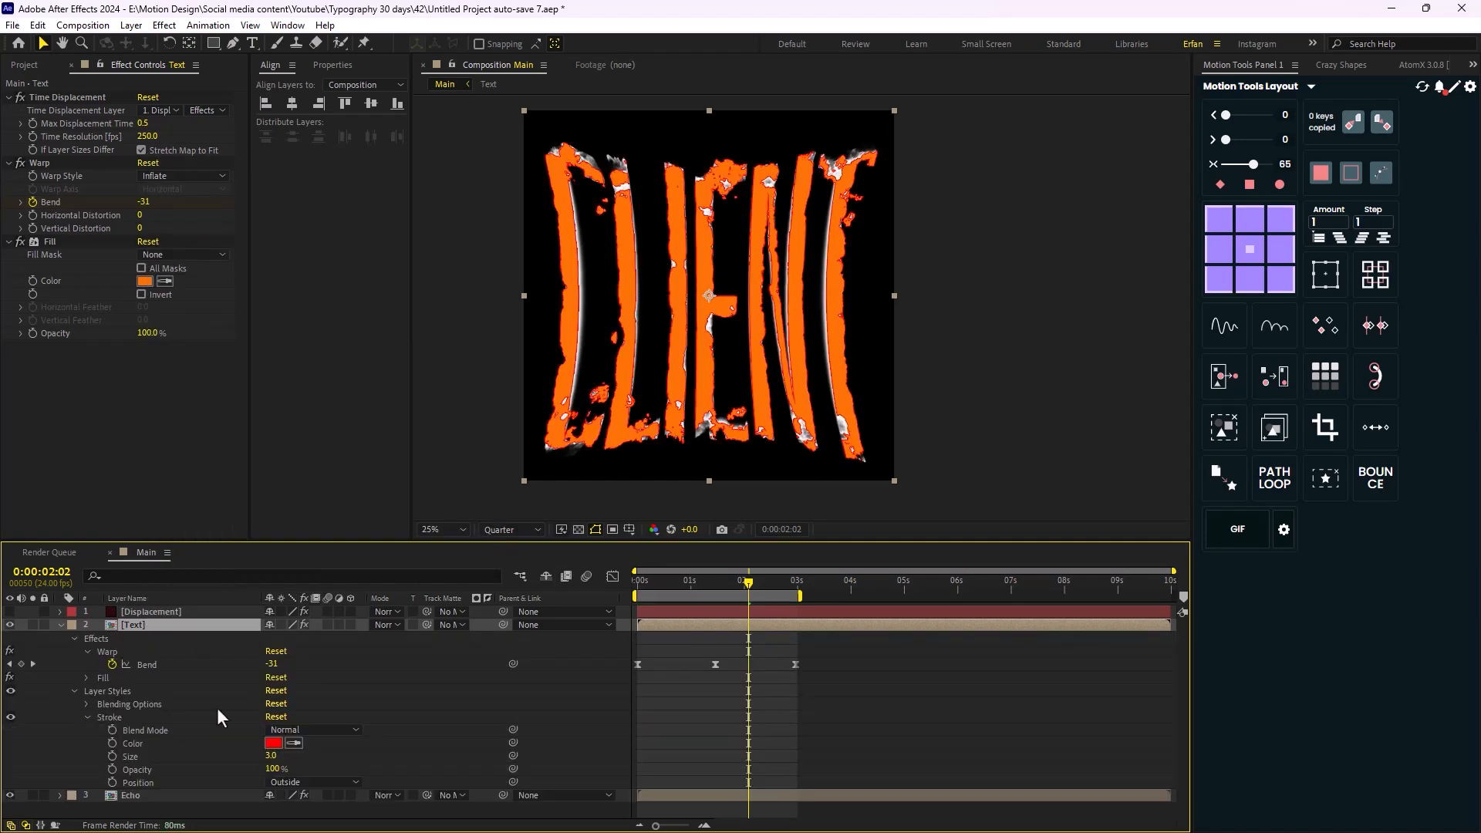
pyautogui.click(303, 783)
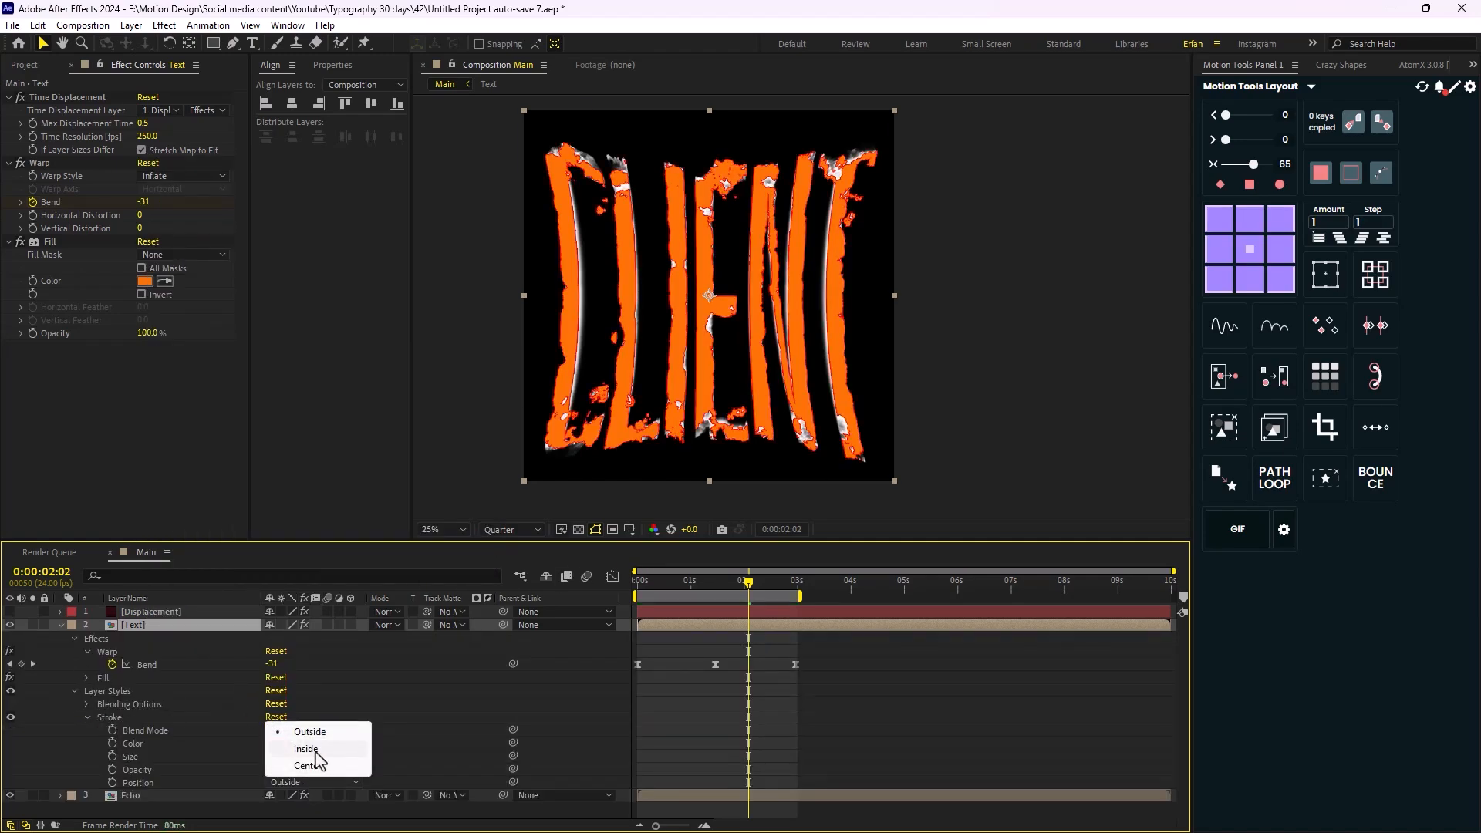
pyautogui.click(312, 750)
pyautogui.scroll(2, 646, 445)
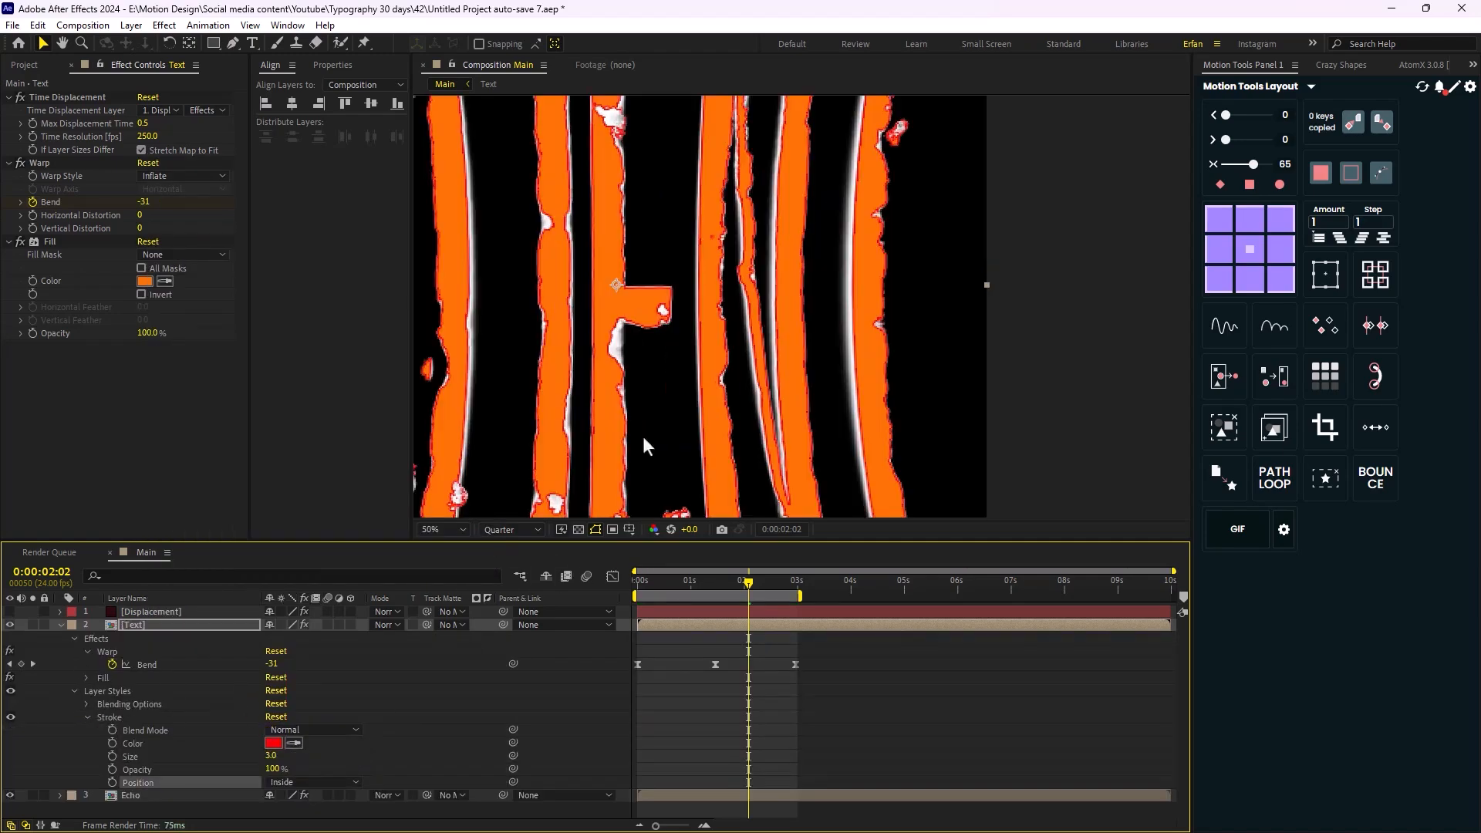
pyautogui.click(273, 743)
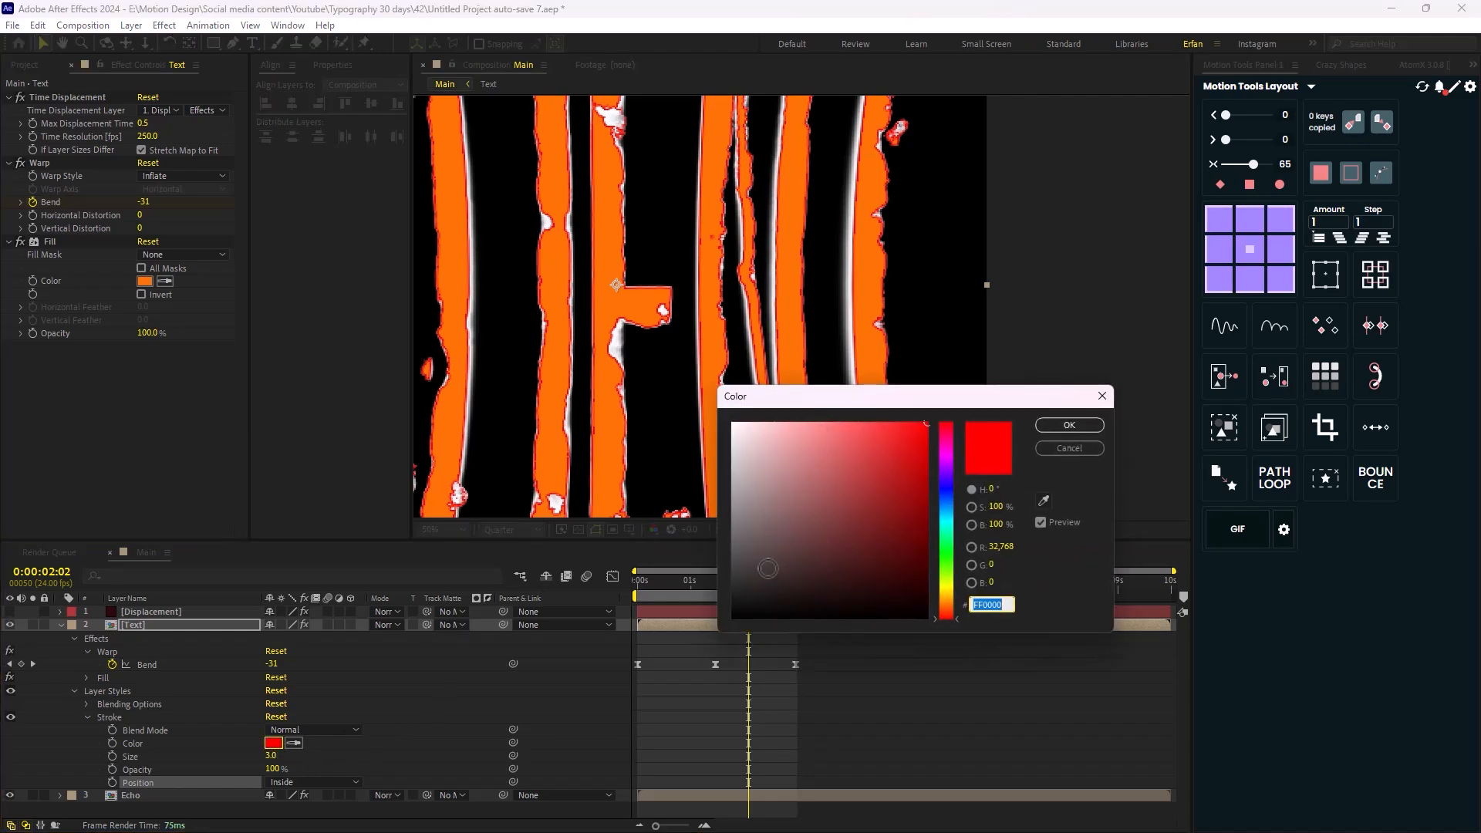
pyautogui.moveTo(862, 423); pyautogui.dragTo(948, 427)
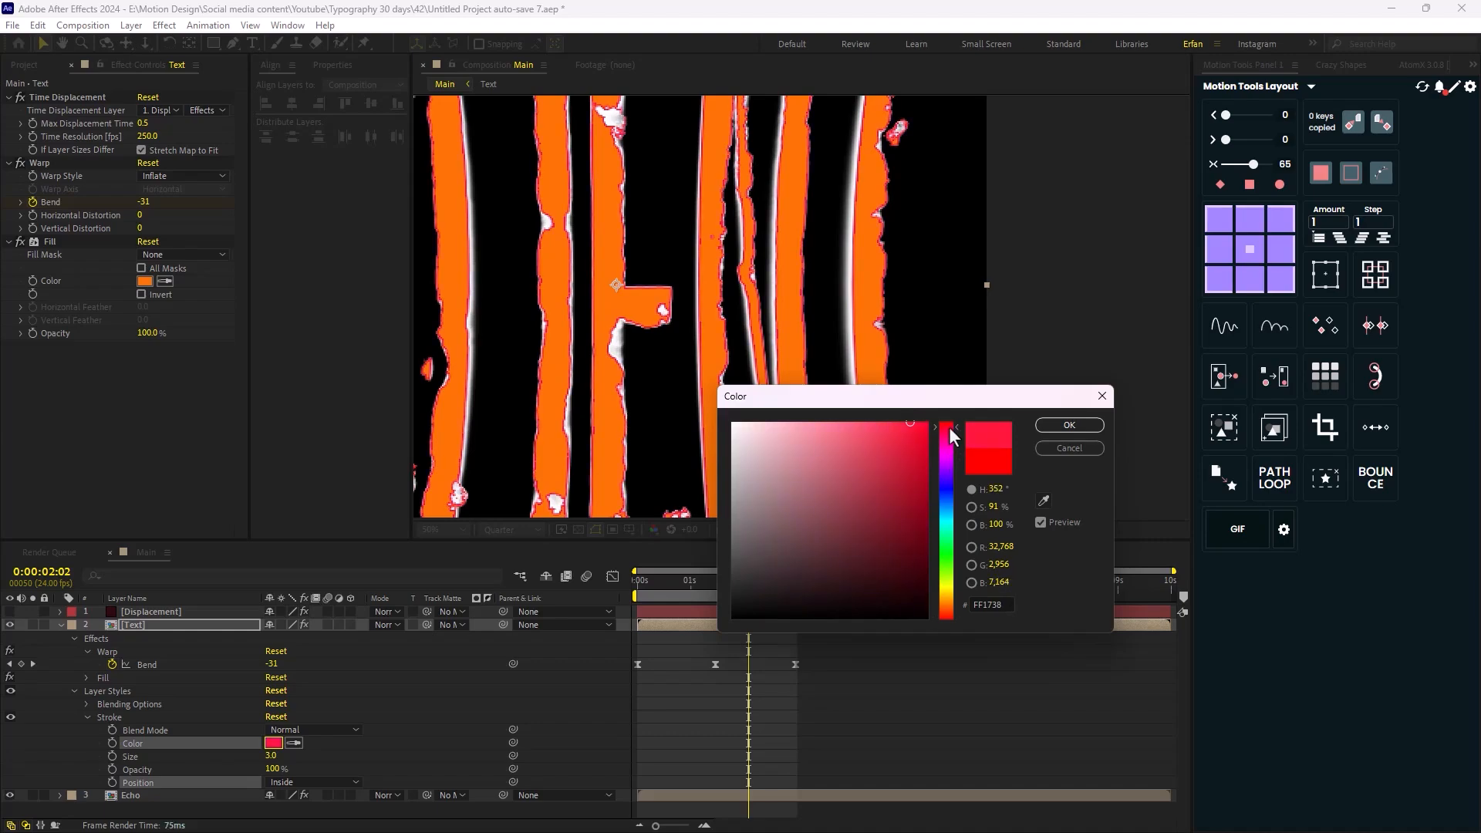
pyautogui.click(1069, 425)
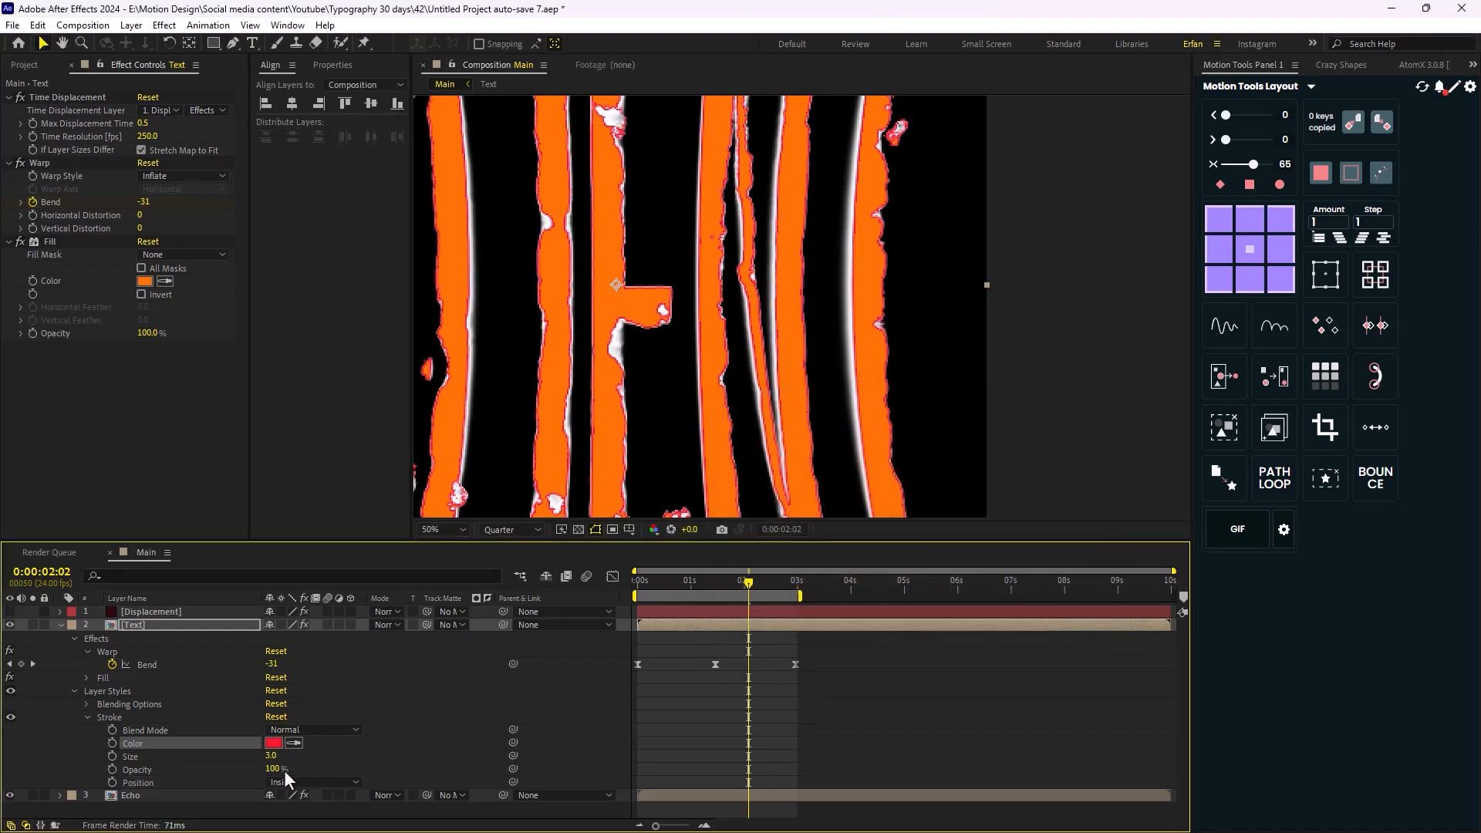
# - Set the Text layer's Stroke size to 5.3 and preview the animation
pyautogui.moveTo(271, 756); pyautogui.dragTo(281, 757)
pyautogui.click(429, 720)
pyautogui.scroll(-2, 576, 340)
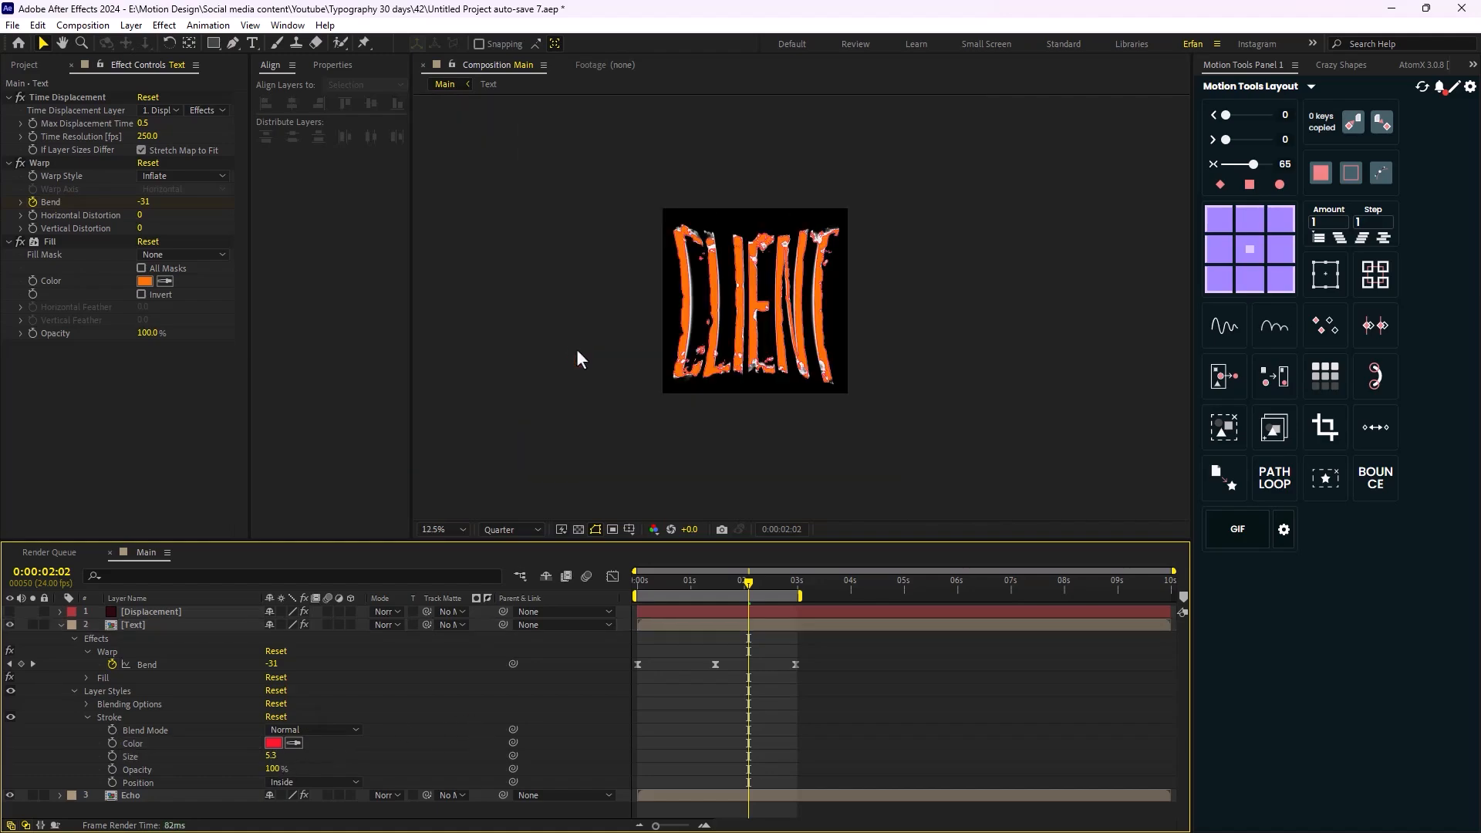
pyautogui.press('space')
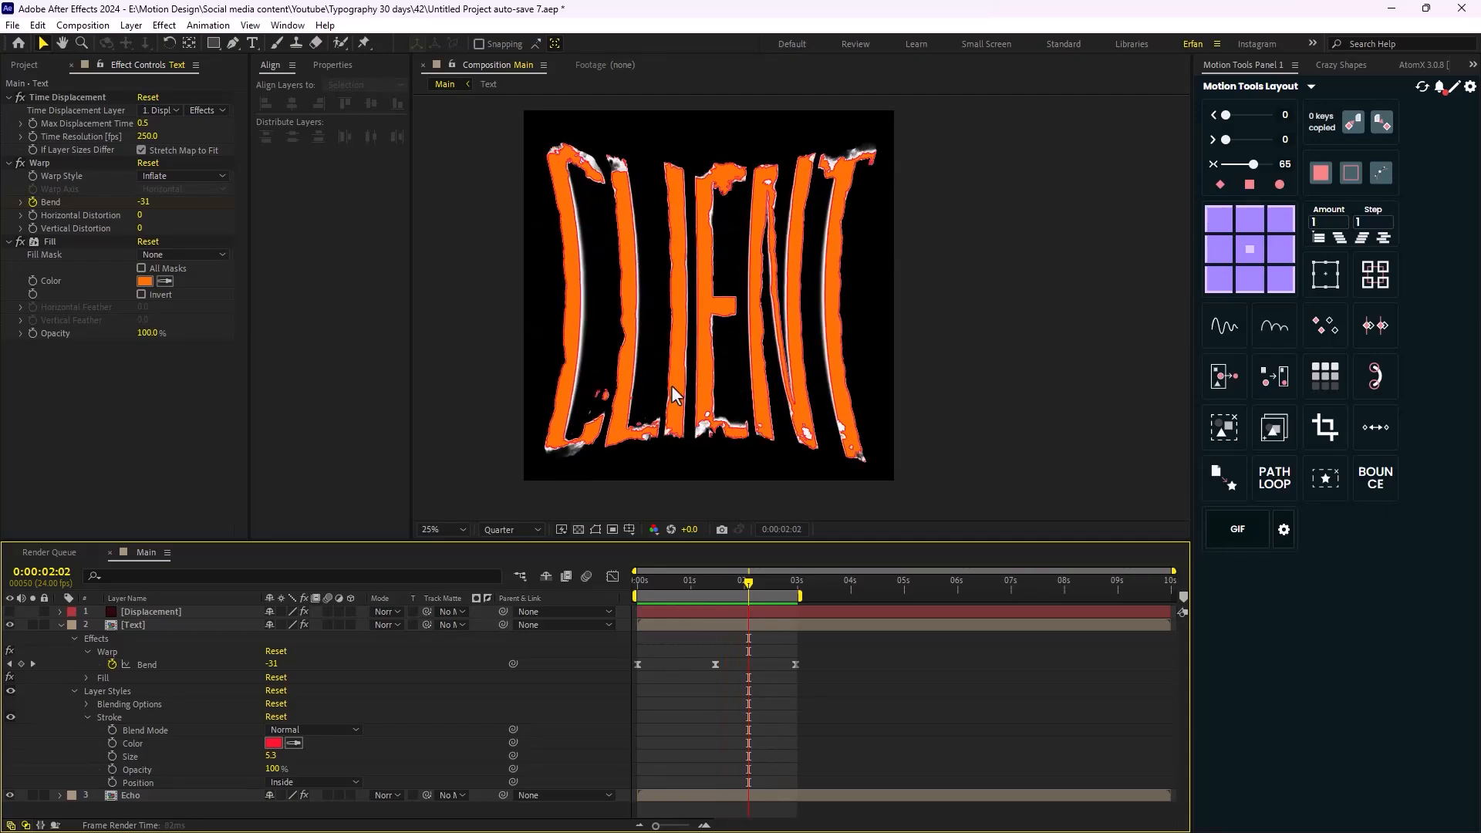
pyautogui.click(61, 625)
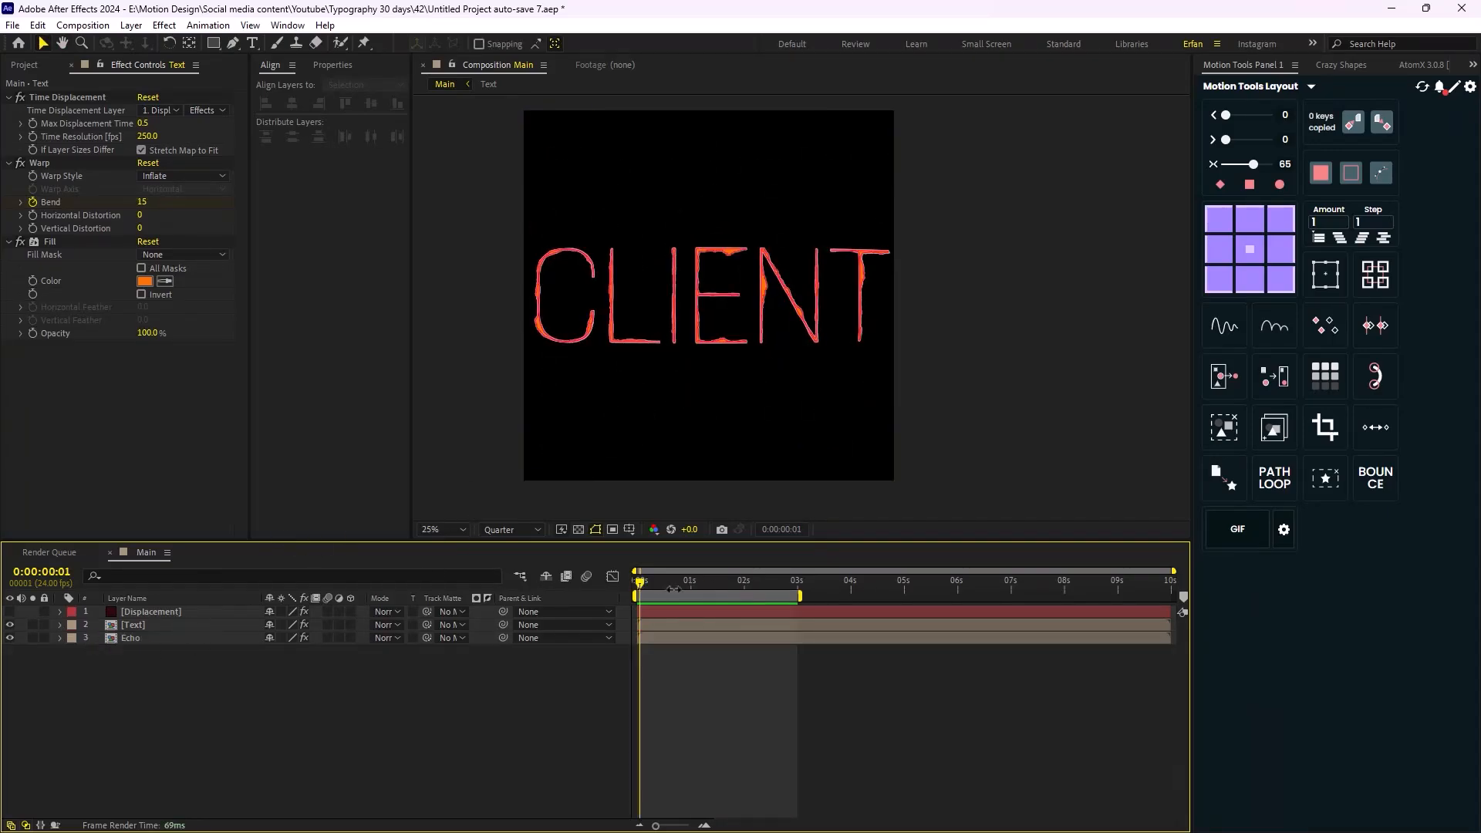
# - Apply the Deep Glow effect to the Text layer
pyautogui.click(169, 625)
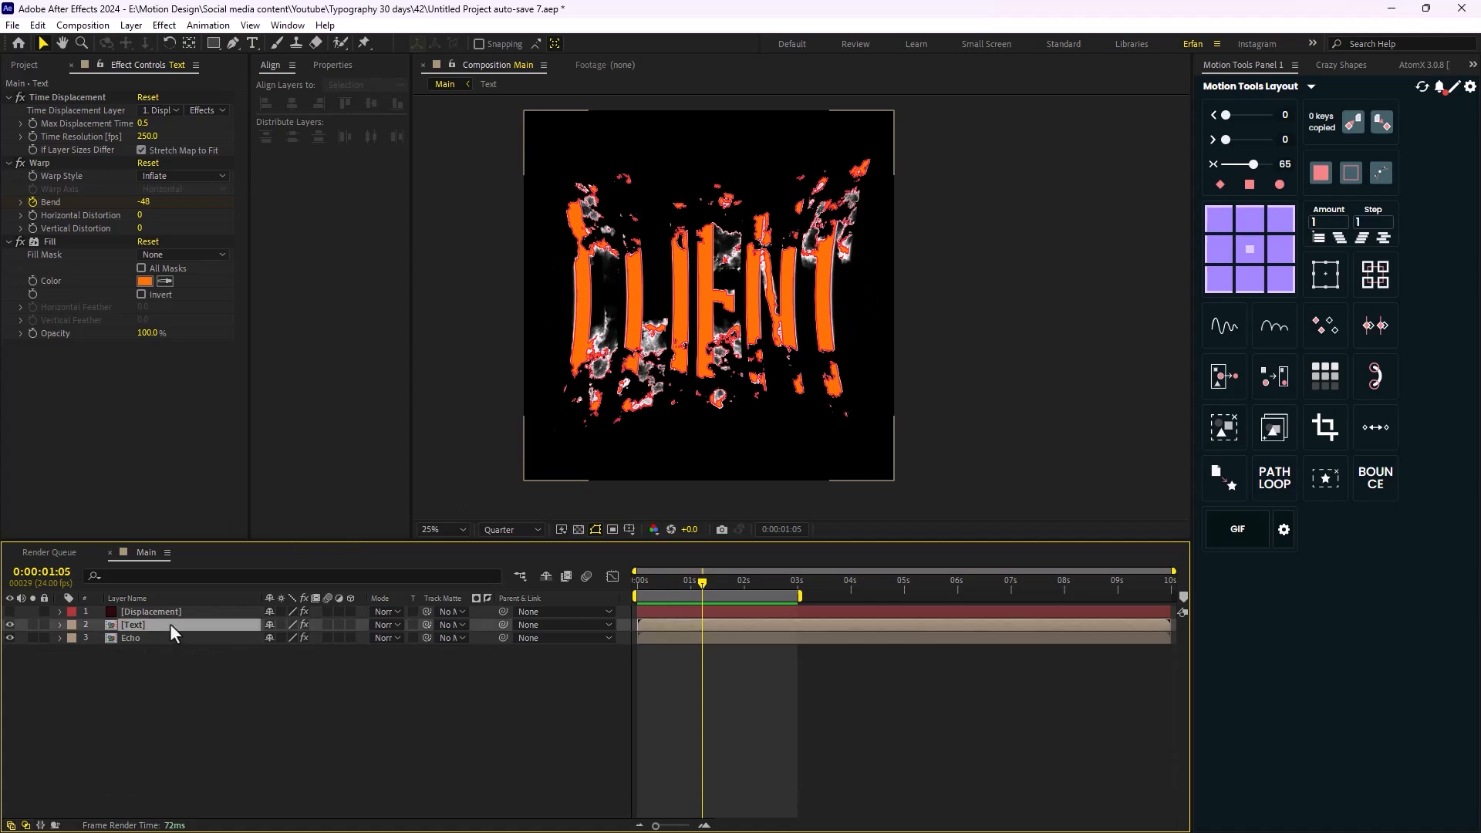
pyautogui.hotkey('ctrl', 'space')
pyautogui.write('Deep')
pyautogui.press('Return')
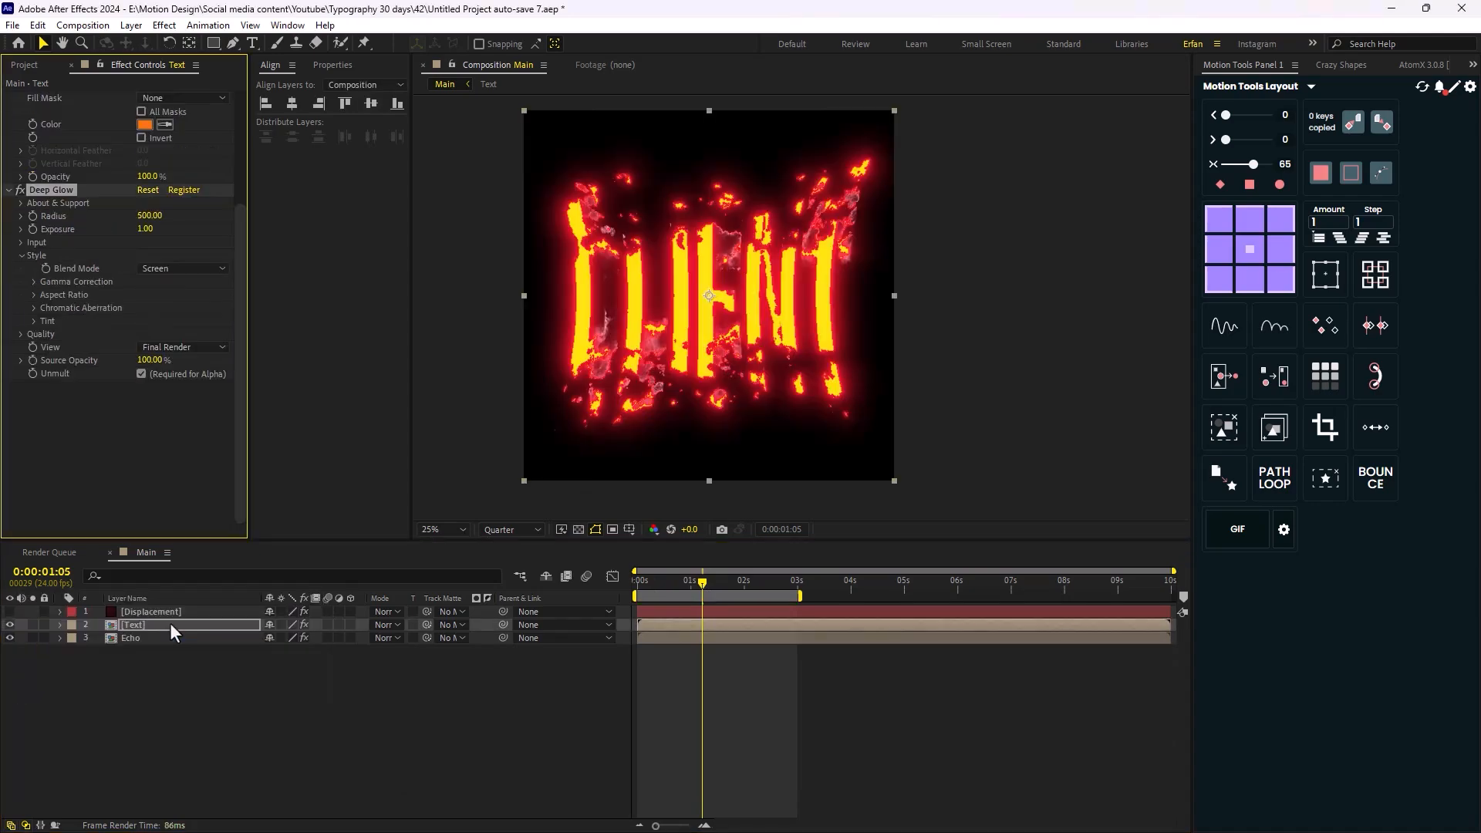
# - Set the Text layer's Deep Glow to a Radius of 400 and an Exposure of 0.90, judging it at 0:00:02:02
pyautogui.press(',')
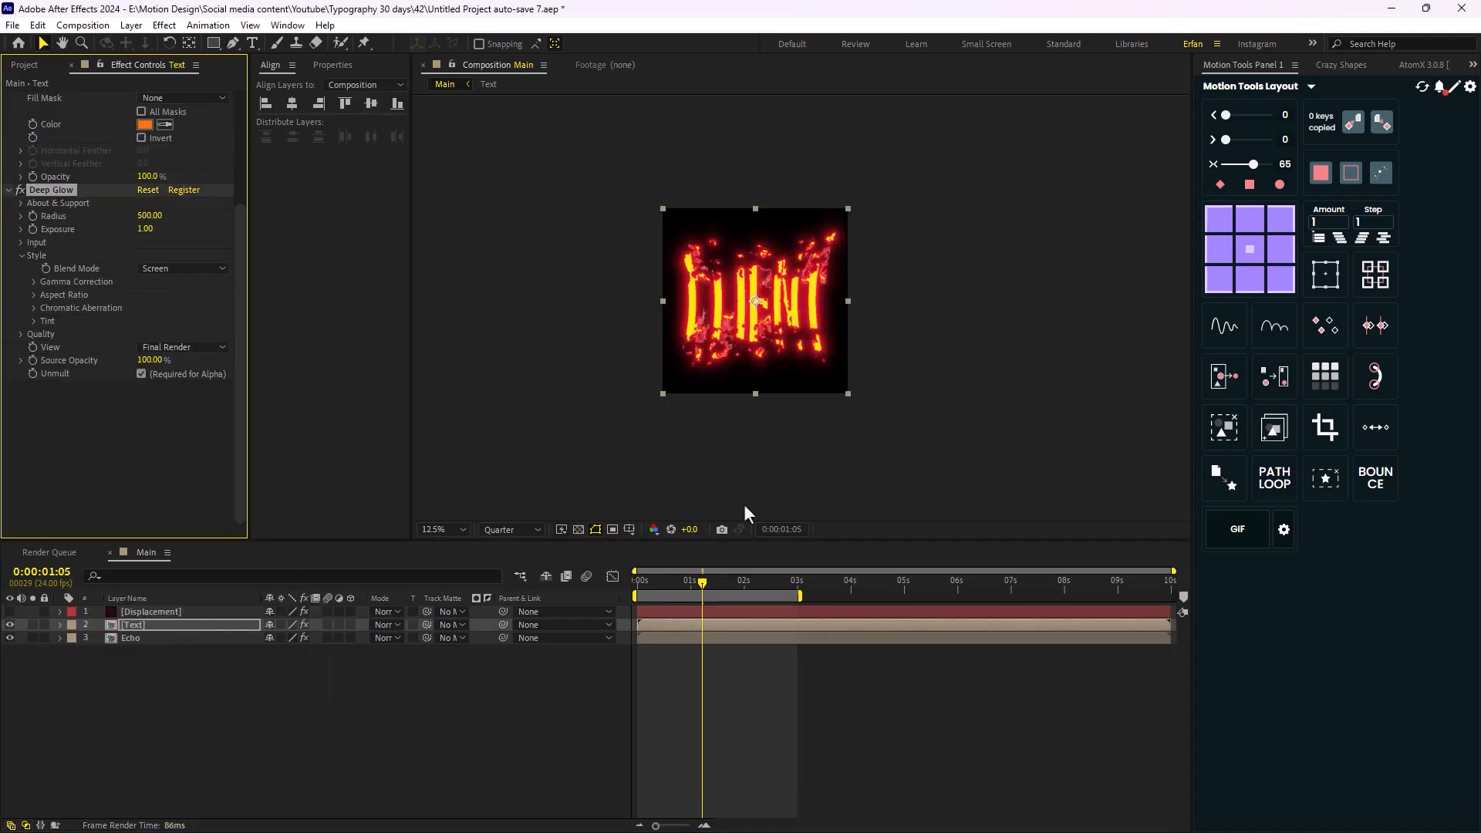
pyautogui.moveTo(704, 583); pyautogui.dragTo(749, 584)
pyautogui.press('.')
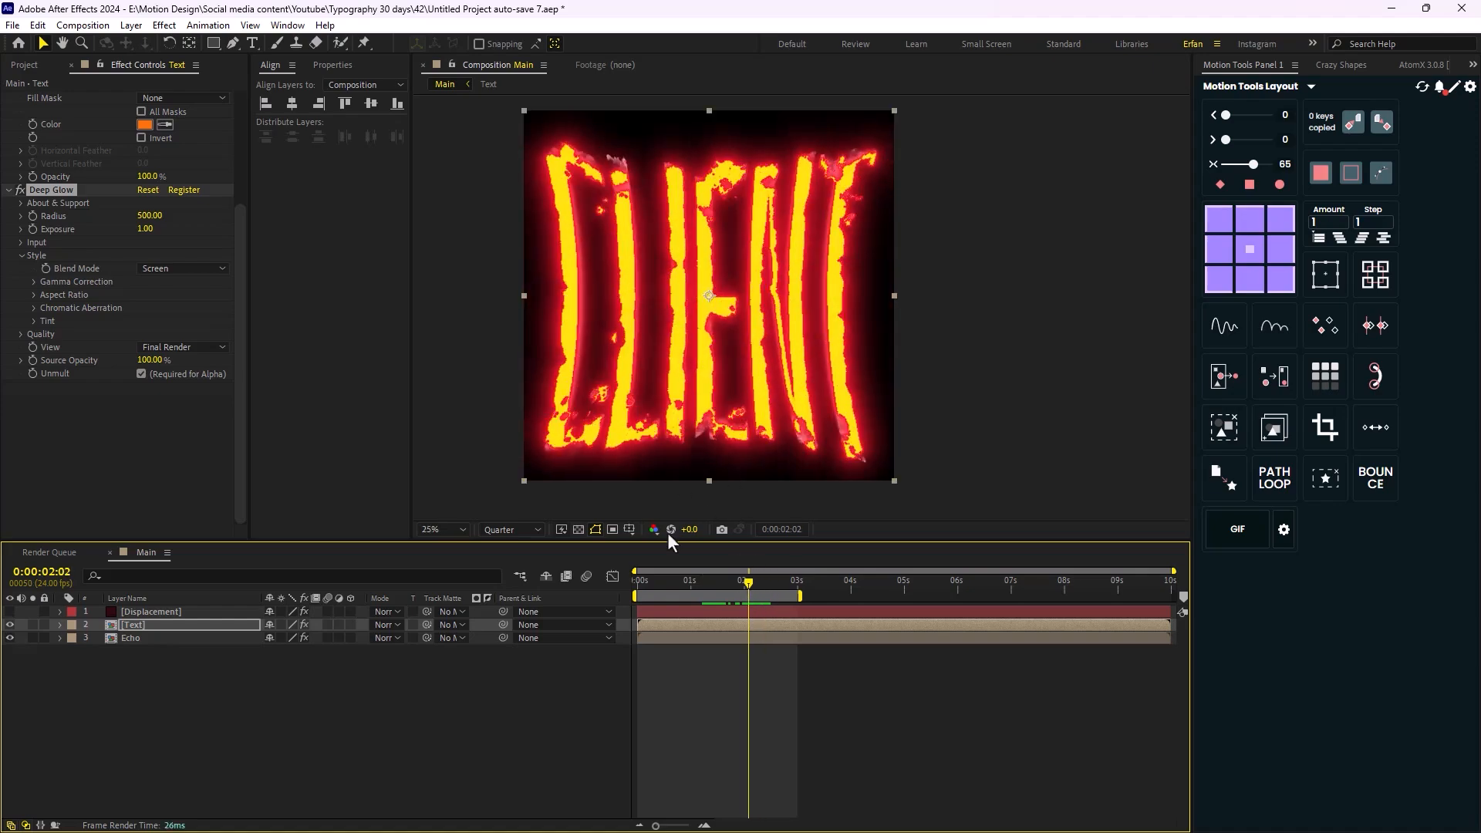
pyautogui.moveTo(147, 220); pyautogui.dragTo(125, 226)
pyautogui.click(146, 216)
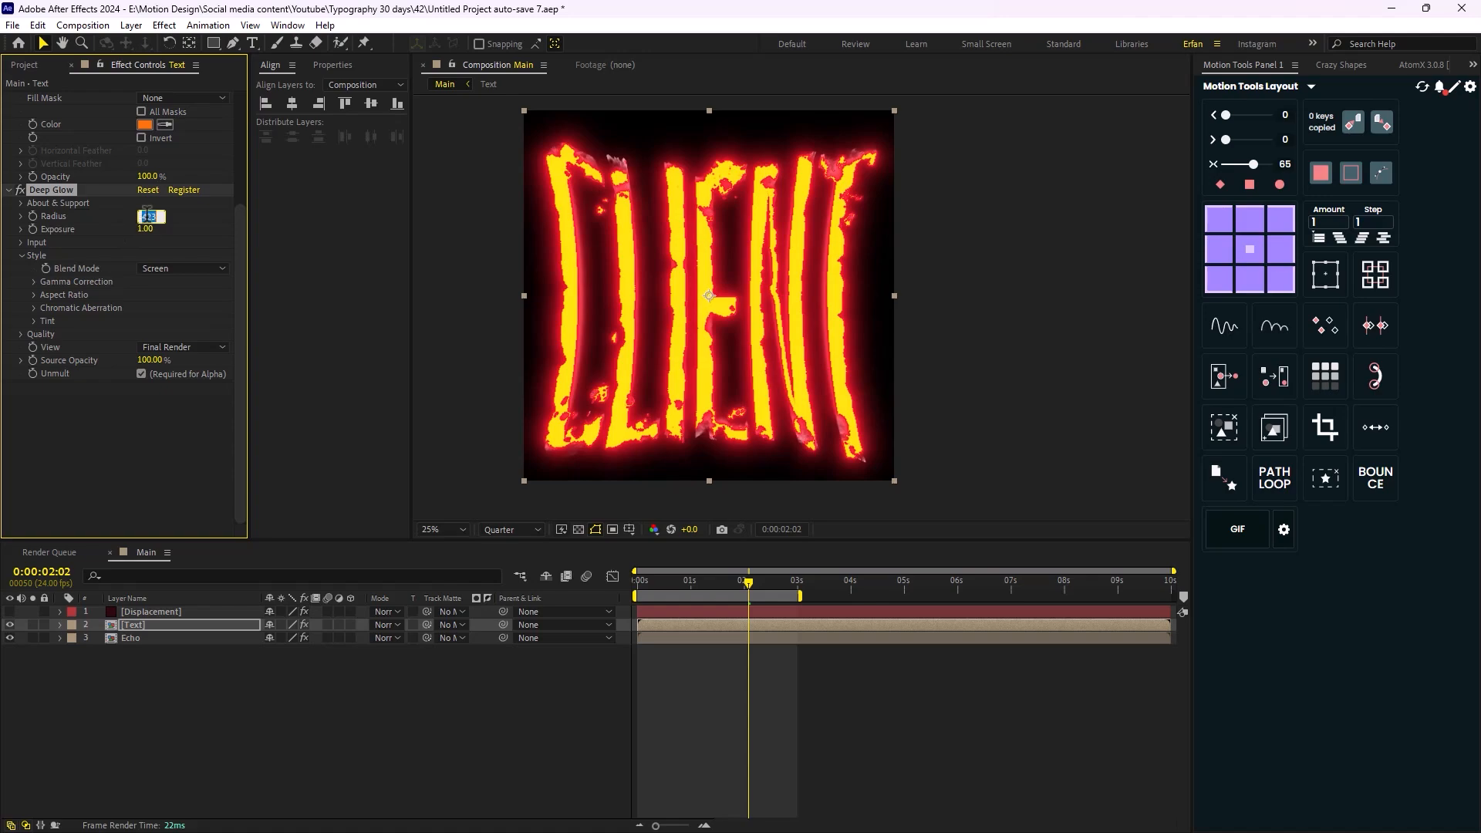
pyautogui.write('400')
pyautogui.press('Return')
pyautogui.click(146, 230)
pyautogui.write('0.9')
pyautogui.press('Return')
# - Preview the glowing text animation from the first frame
pyautogui.press(',')
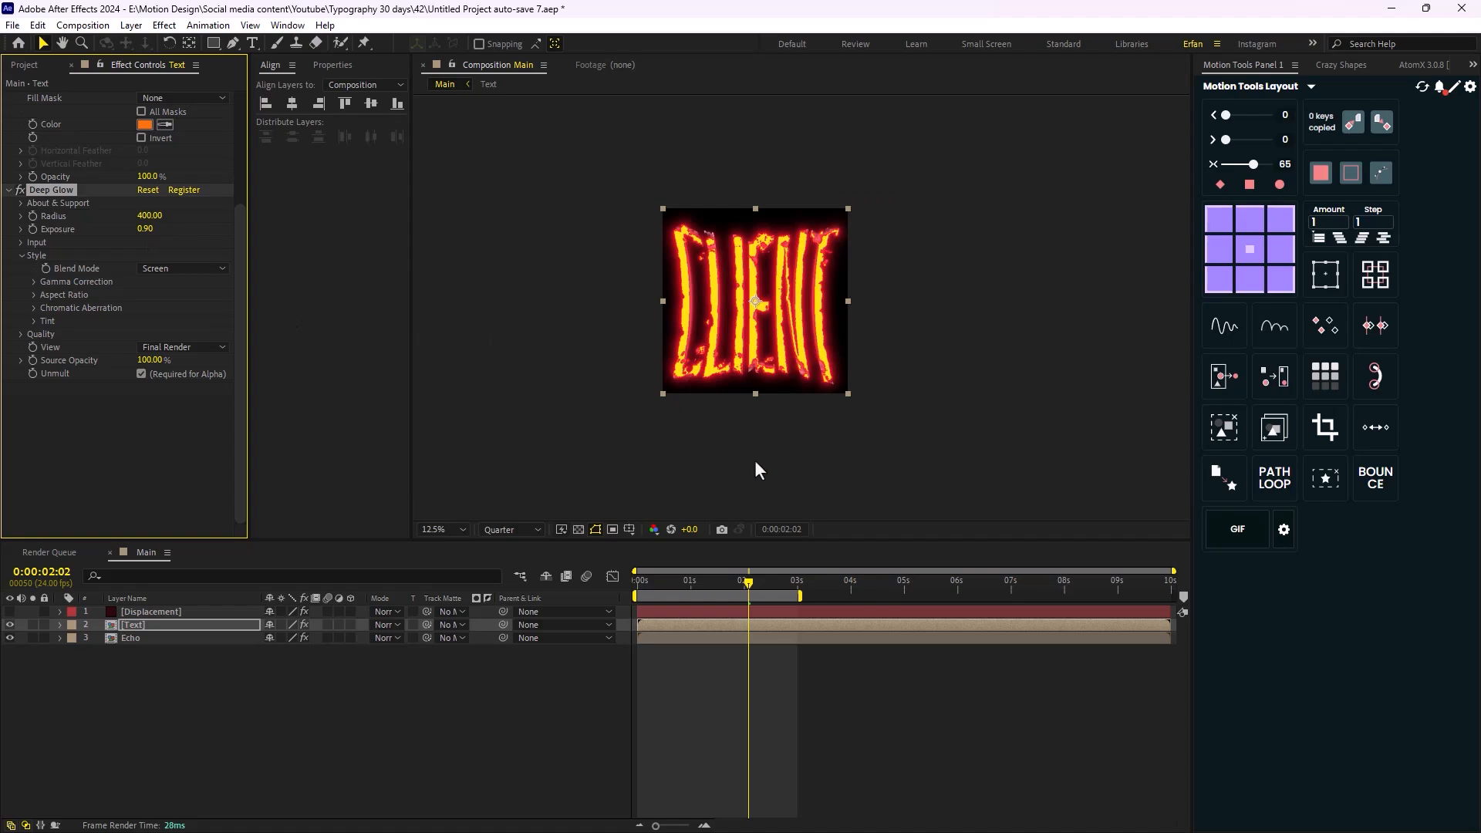
pyautogui.moveTo(745, 584); pyautogui.dragTo(617, 595)
pyautogui.press('space')
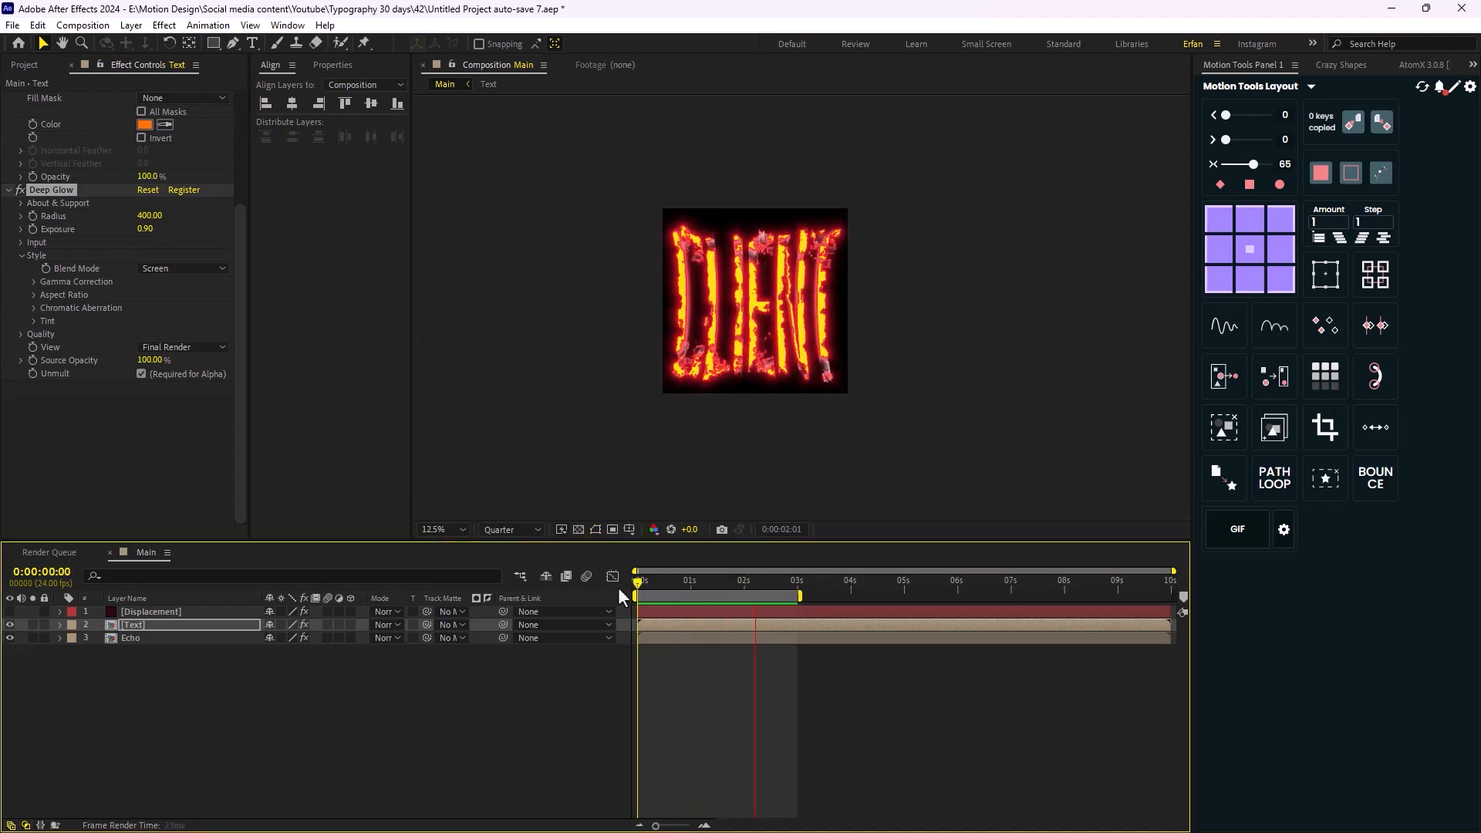
pyautogui.press('space')
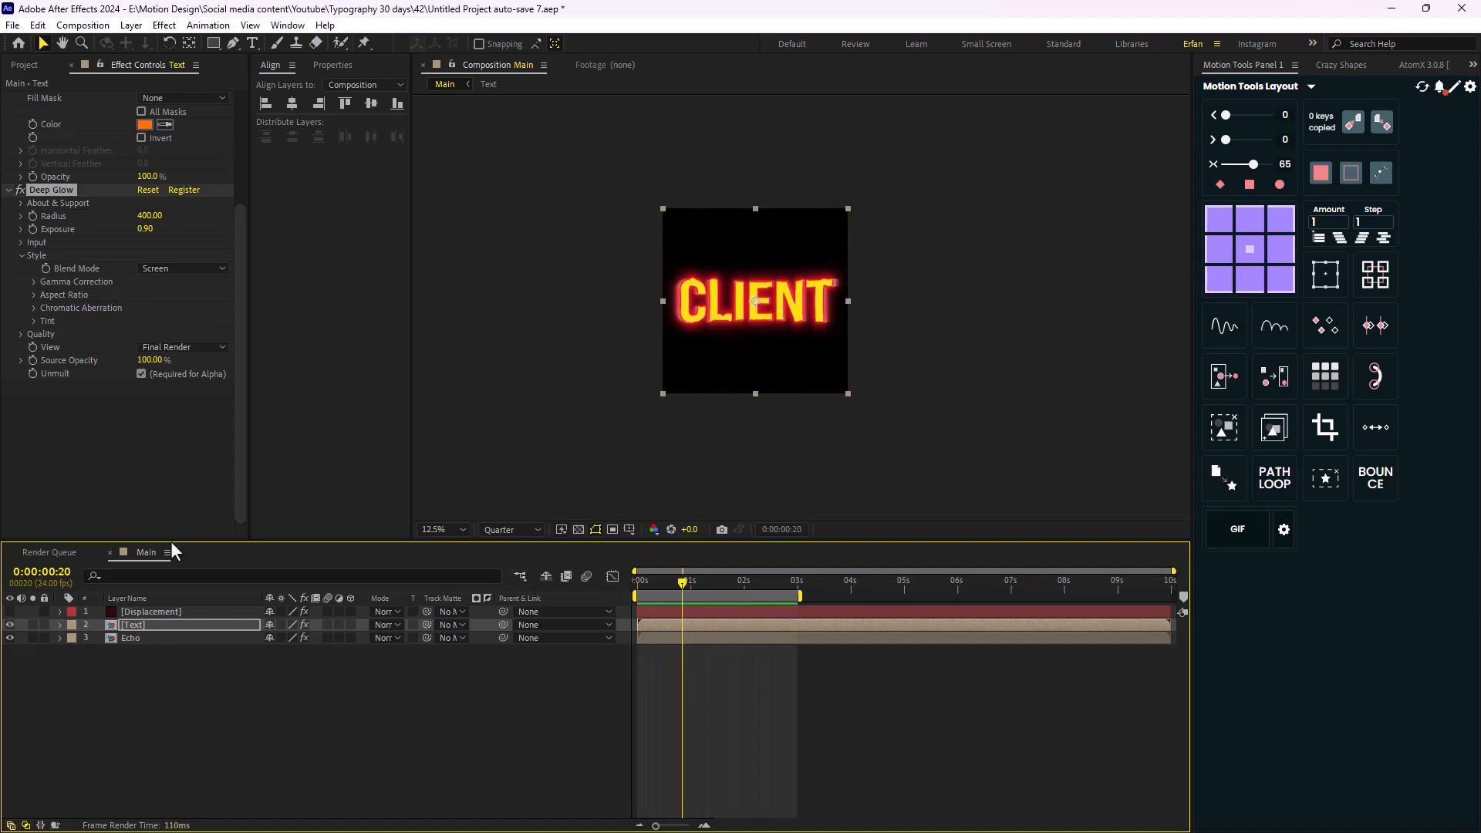
# - Try the Deep Glow effect on the Echo layer, check it at an earlier frame, and undo it
pyautogui.click(146, 637)
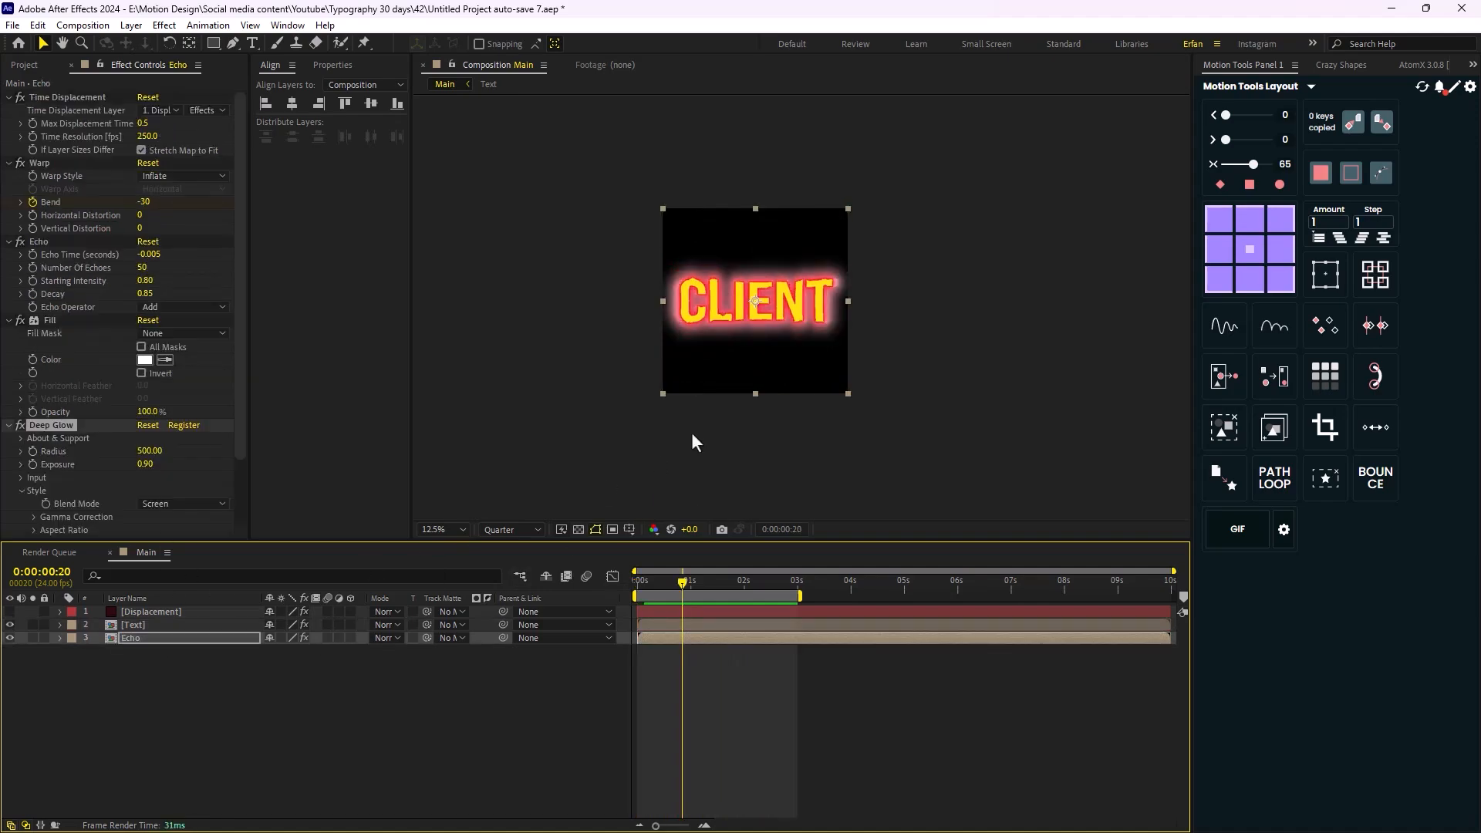
pyautogui.press('.')
pyautogui.moveTo(682, 589)
pyautogui.mouseDown()
pyautogui.moveTo(773, 589)
pyautogui.moveTo(737, 604)
pyautogui.moveTo(655, 588)
pyautogui.mouseUp()
pyautogui.hotkey('ctrl', 'z')
# - Change the Text layer's Fill color to a lighter, less saturated orange and preview the animation
pyautogui.click(151, 626)
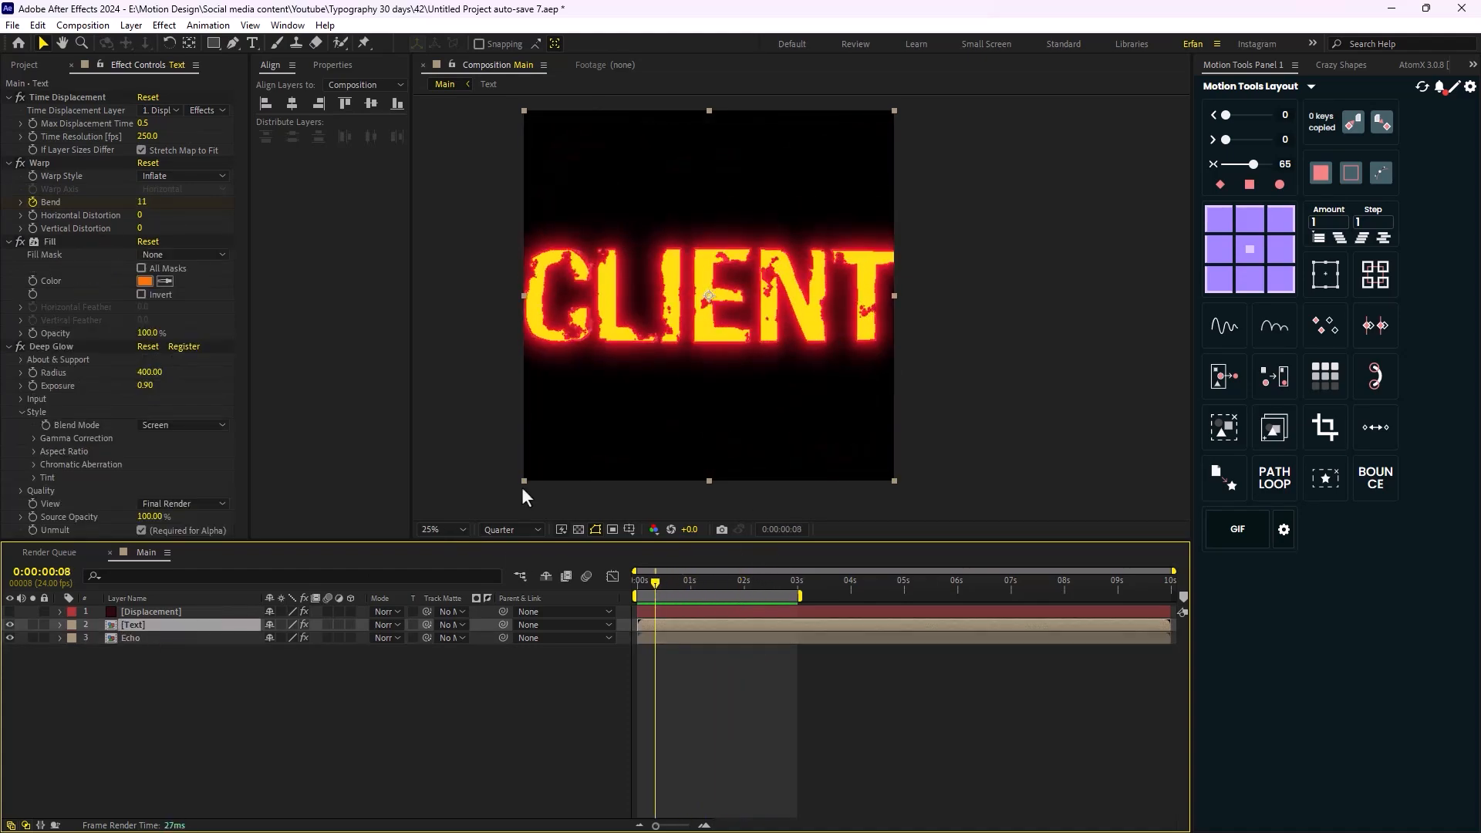
pyautogui.click(145, 281)
pyautogui.moveTo(923, 455); pyautogui.dragTo(867, 433)
pyautogui.click(1069, 425)
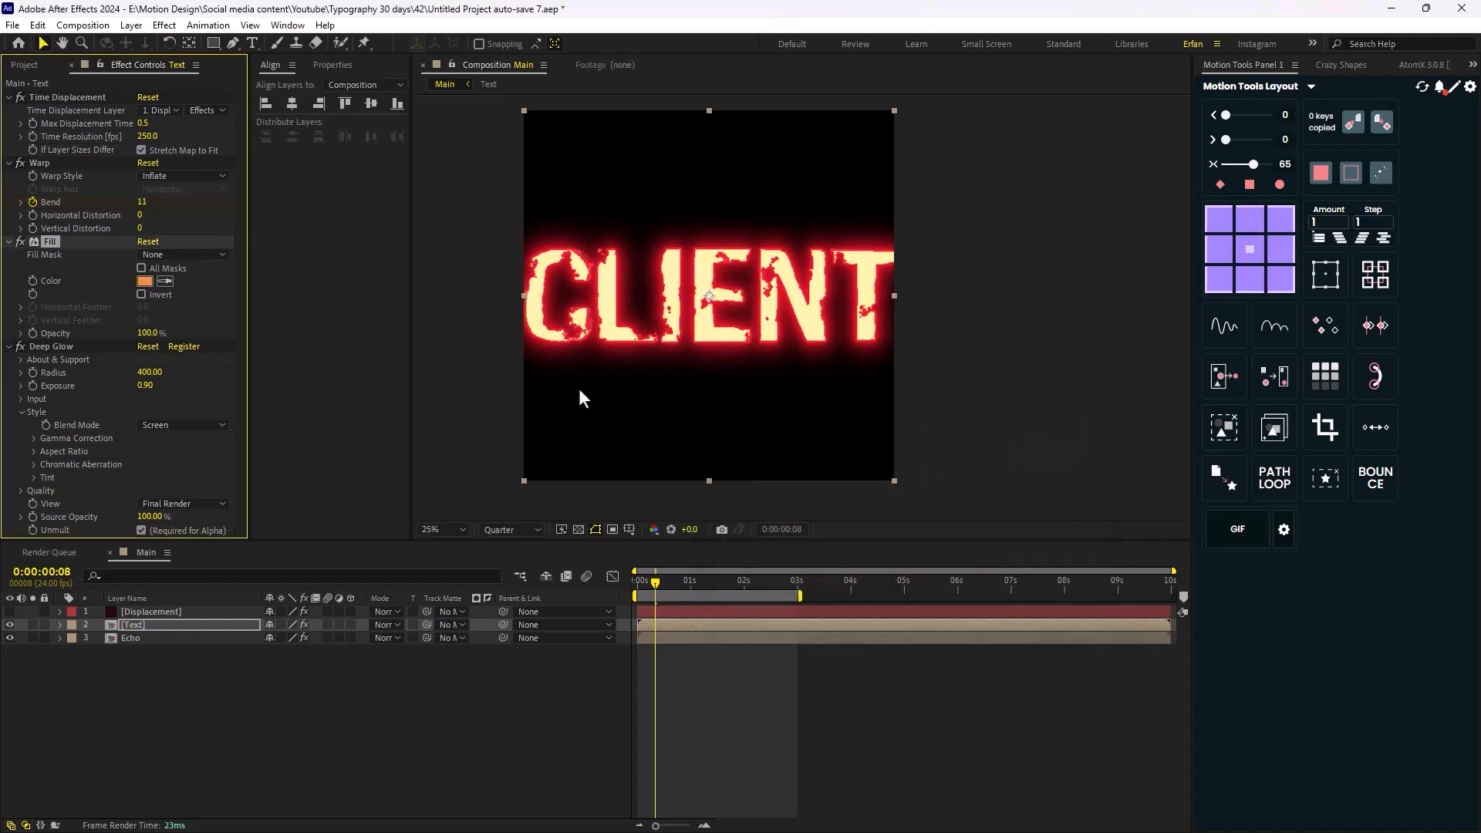
pyautogui.press(',')
pyautogui.press('space')
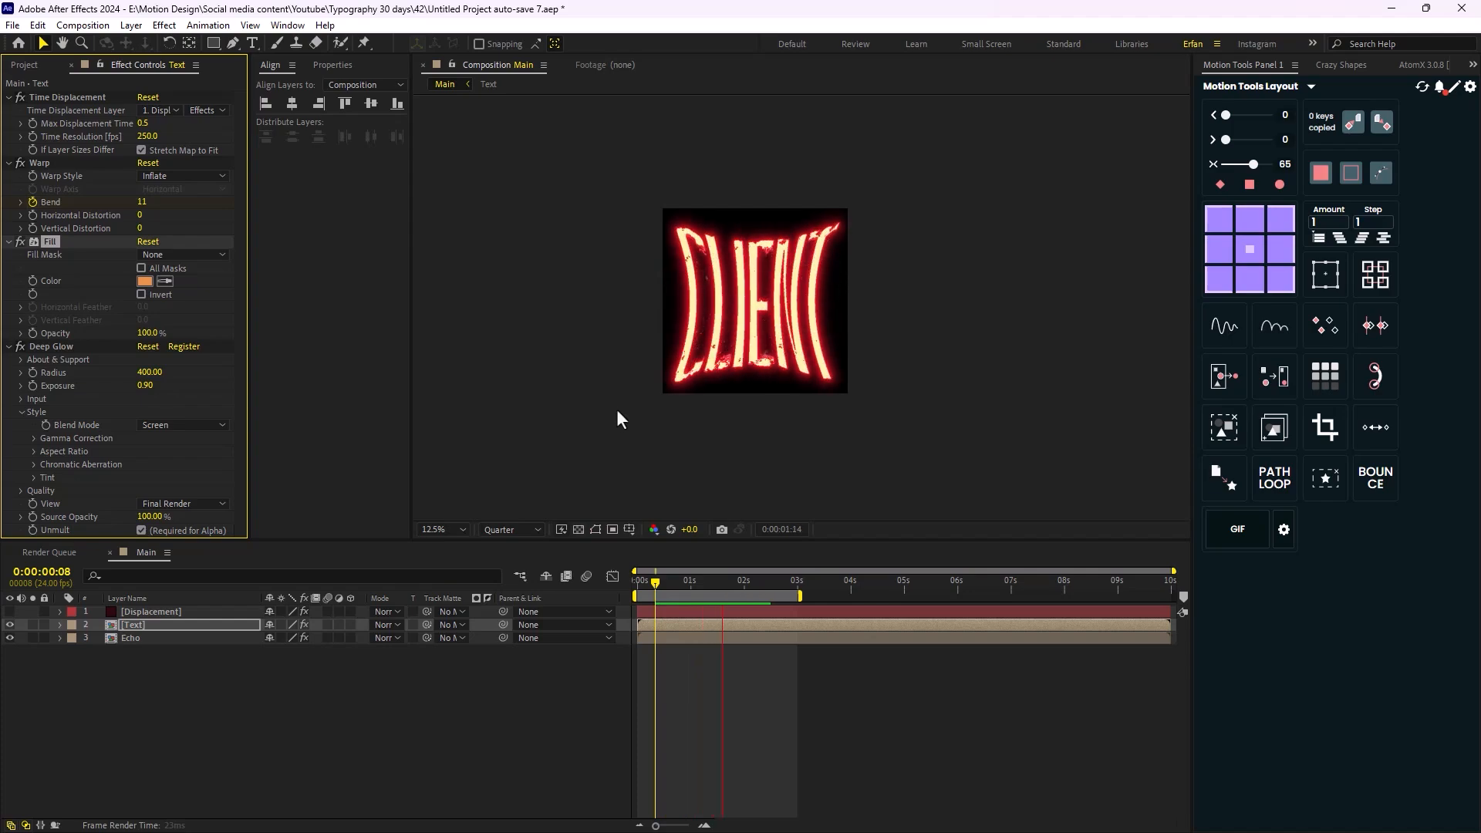
pyautogui.press('space')
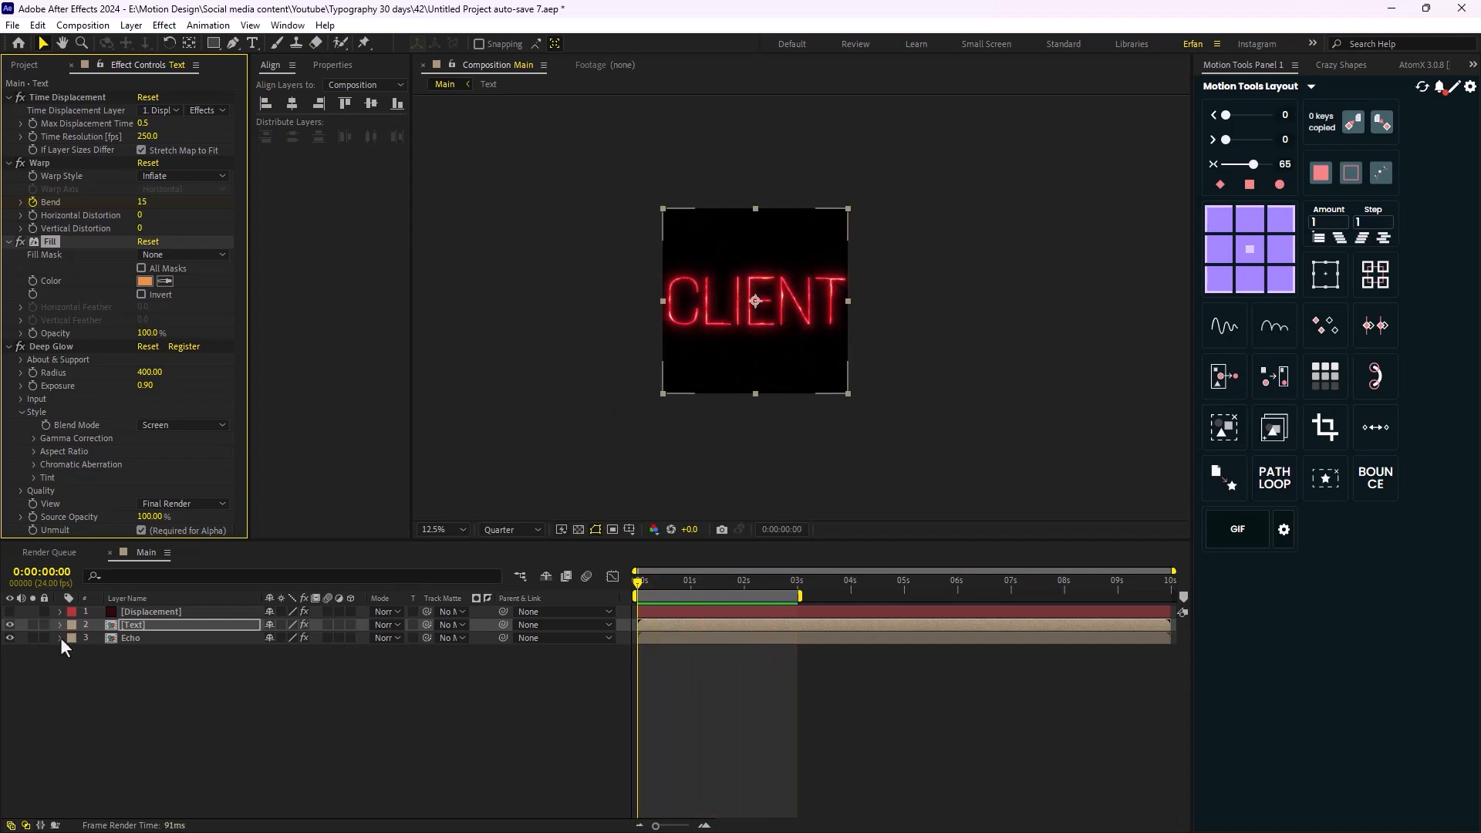
# - Create a dark red 1920 × 1920 px solid named BG and place it below the Echo layer
pyautogui.click(178, 687)
pyautogui.click(24, 64)
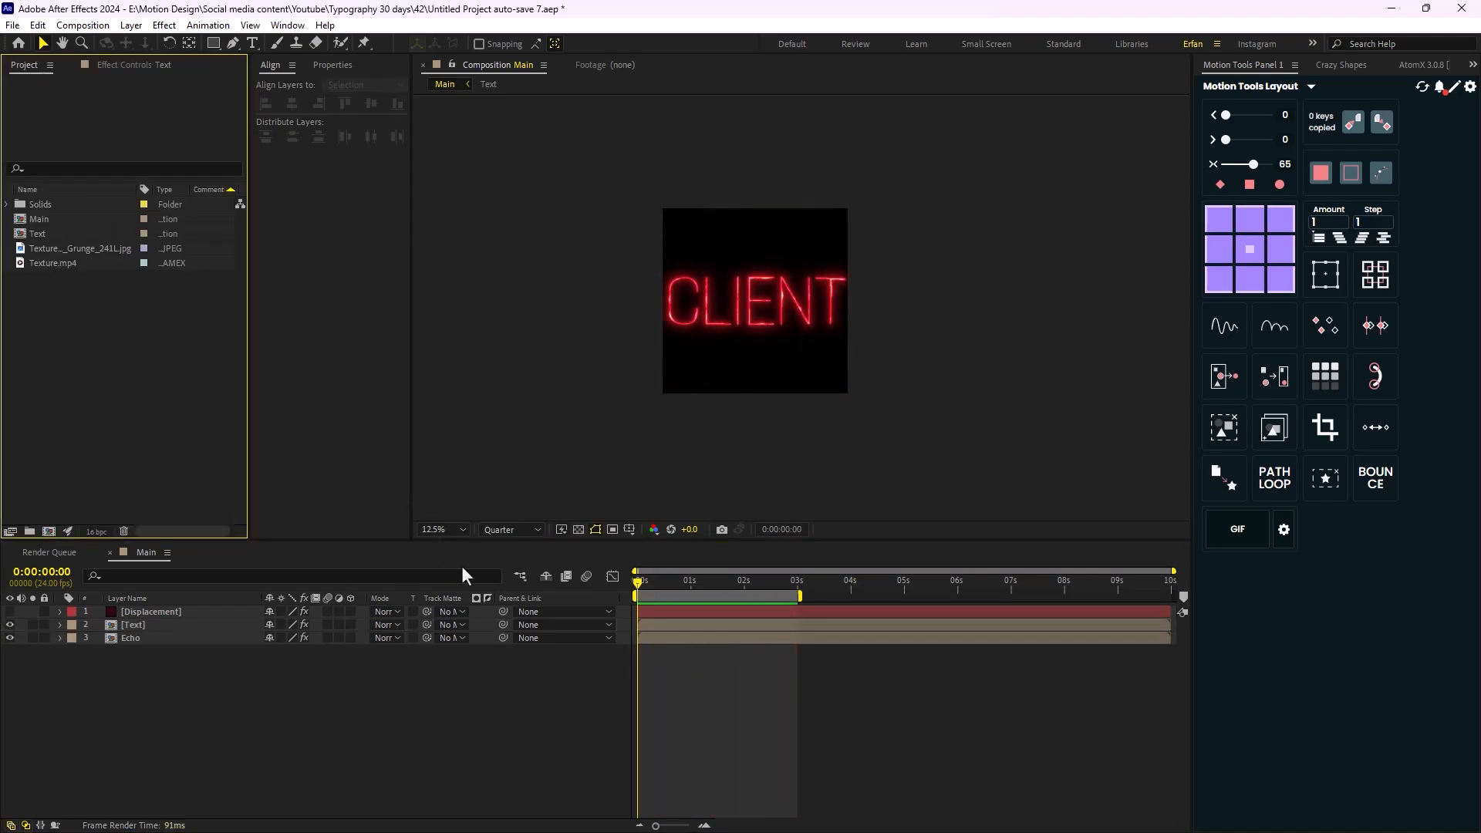
pyautogui.click(296, 727)
pyautogui.hotkey('ctrl', 'y')
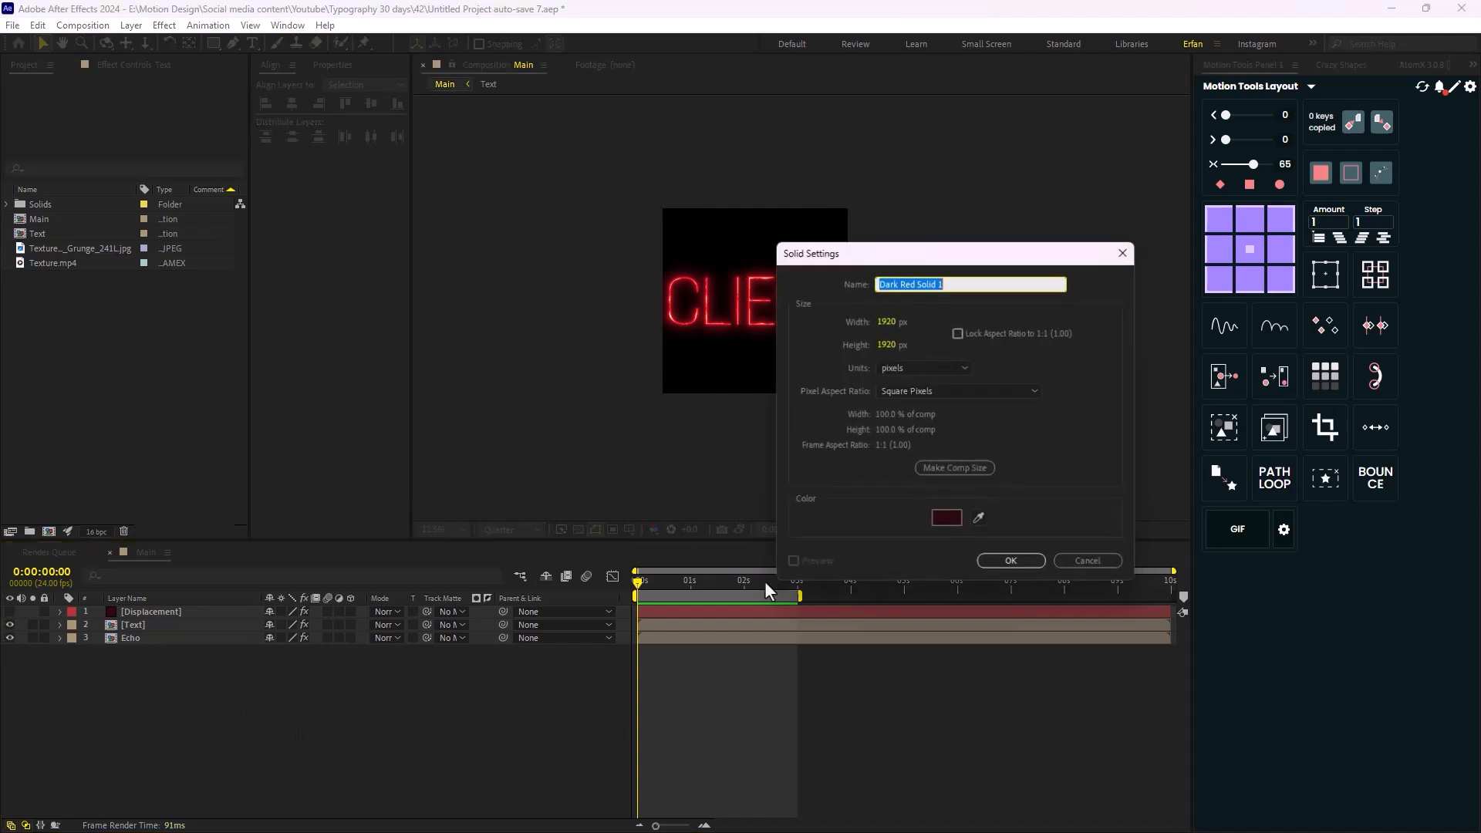
pyautogui.write('BG')
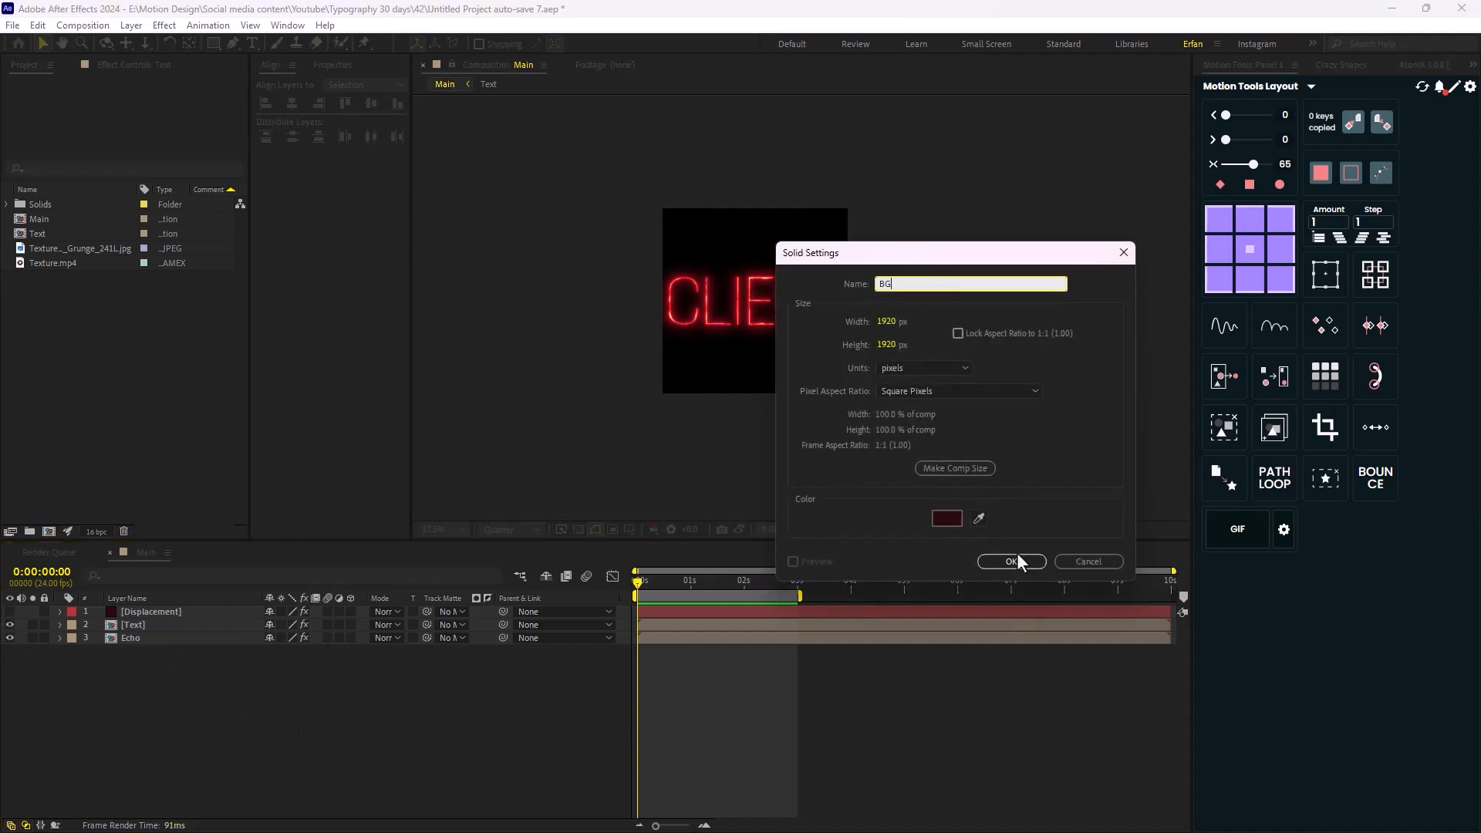
pyautogui.click(1016, 561)
pyautogui.moveTo(185, 621); pyautogui.dragTo(184, 671)
# - Apply the Gradient Ramp effect to the BG layer
pyautogui.hotkey('ctrl', 'space')
pyautogui.write('grad')
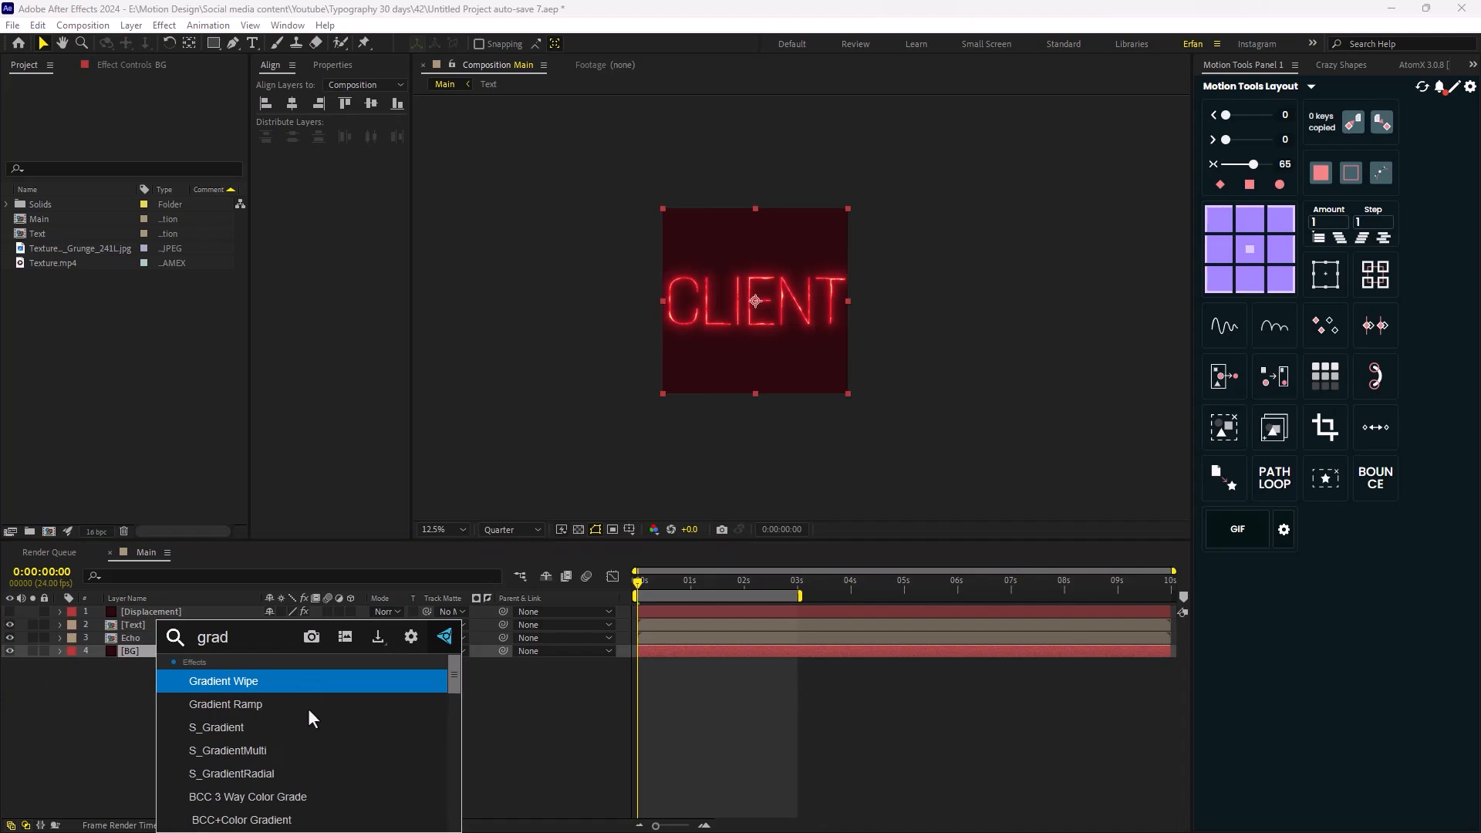
pyautogui.press('Down')
pyautogui.press('Down')
pyautogui.press('Up')
pyautogui.press('Return')
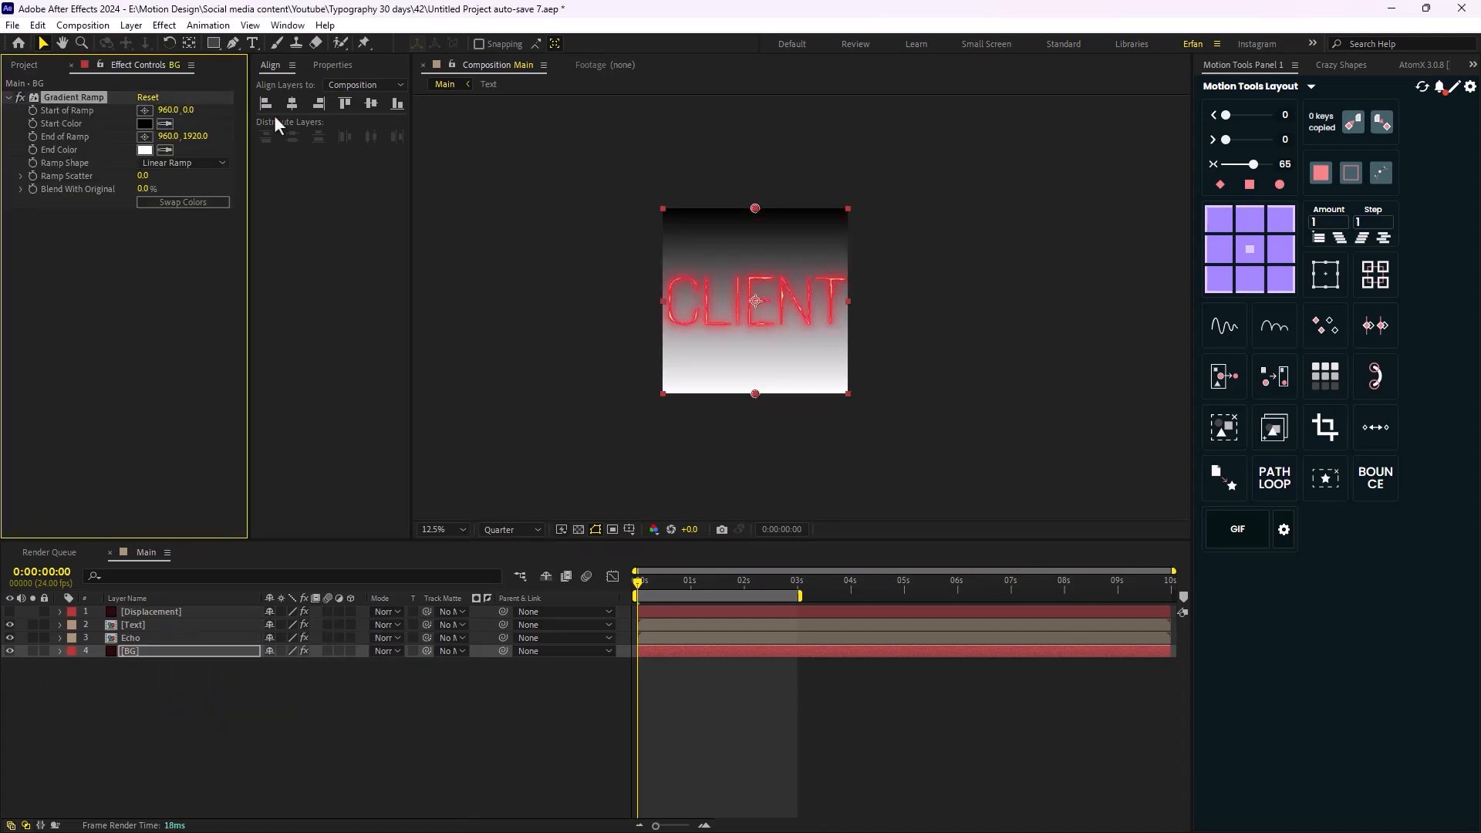
# - Set the Gradient Ramp's End Color to dark gray 211E1E and return to the project's asset list
pyautogui.click(144, 150)
pyautogui.moveTo(782, 594); pyautogui.dragTo(747, 592)
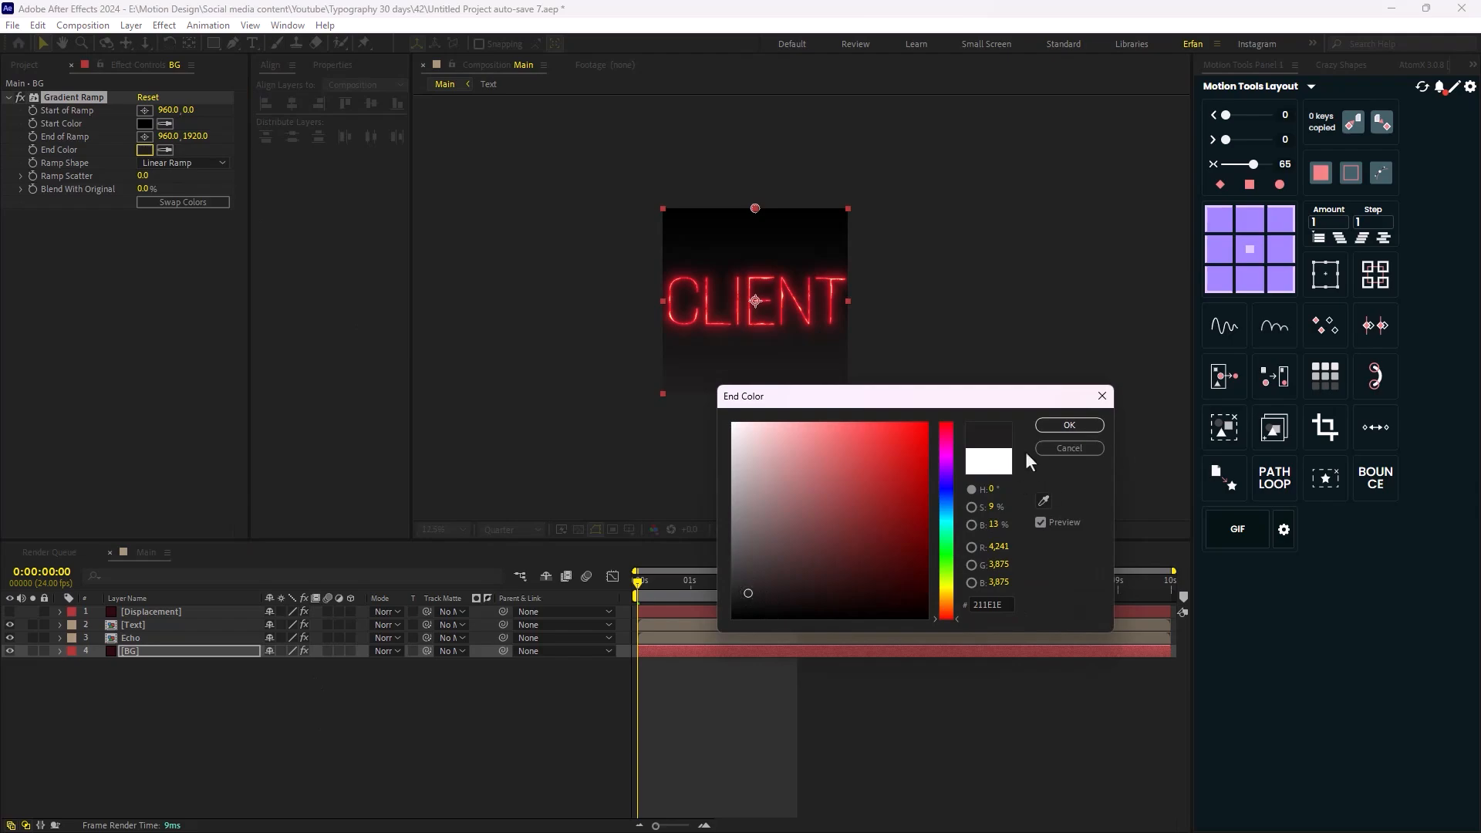
pyautogui.click(1069, 425)
pyautogui.click(24, 65)
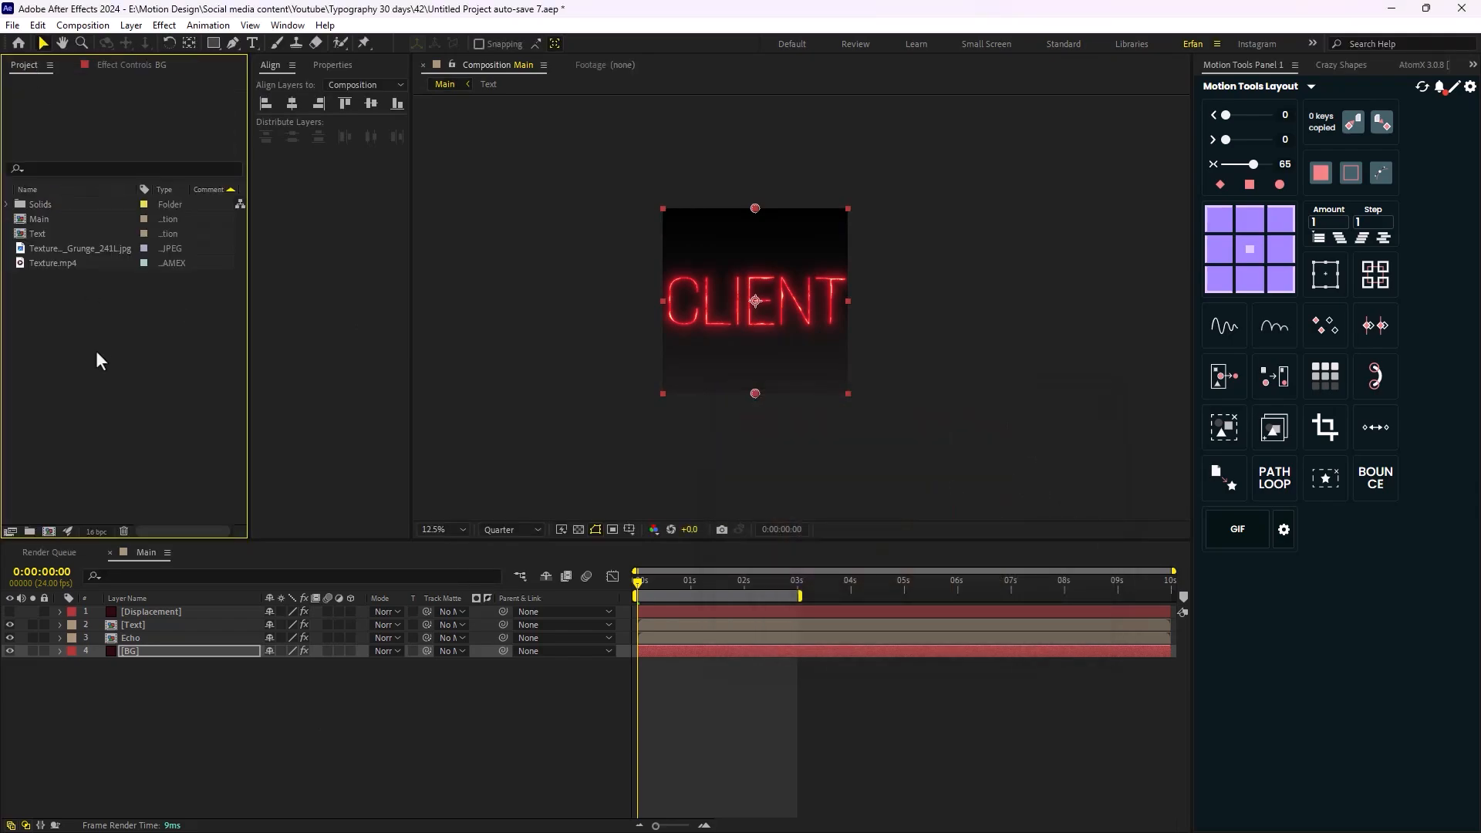
# - Place the Texturelabs grunge JPEG directly above the BG layer and set its blending mode to Soft Light
pyautogui.click(104, 248)
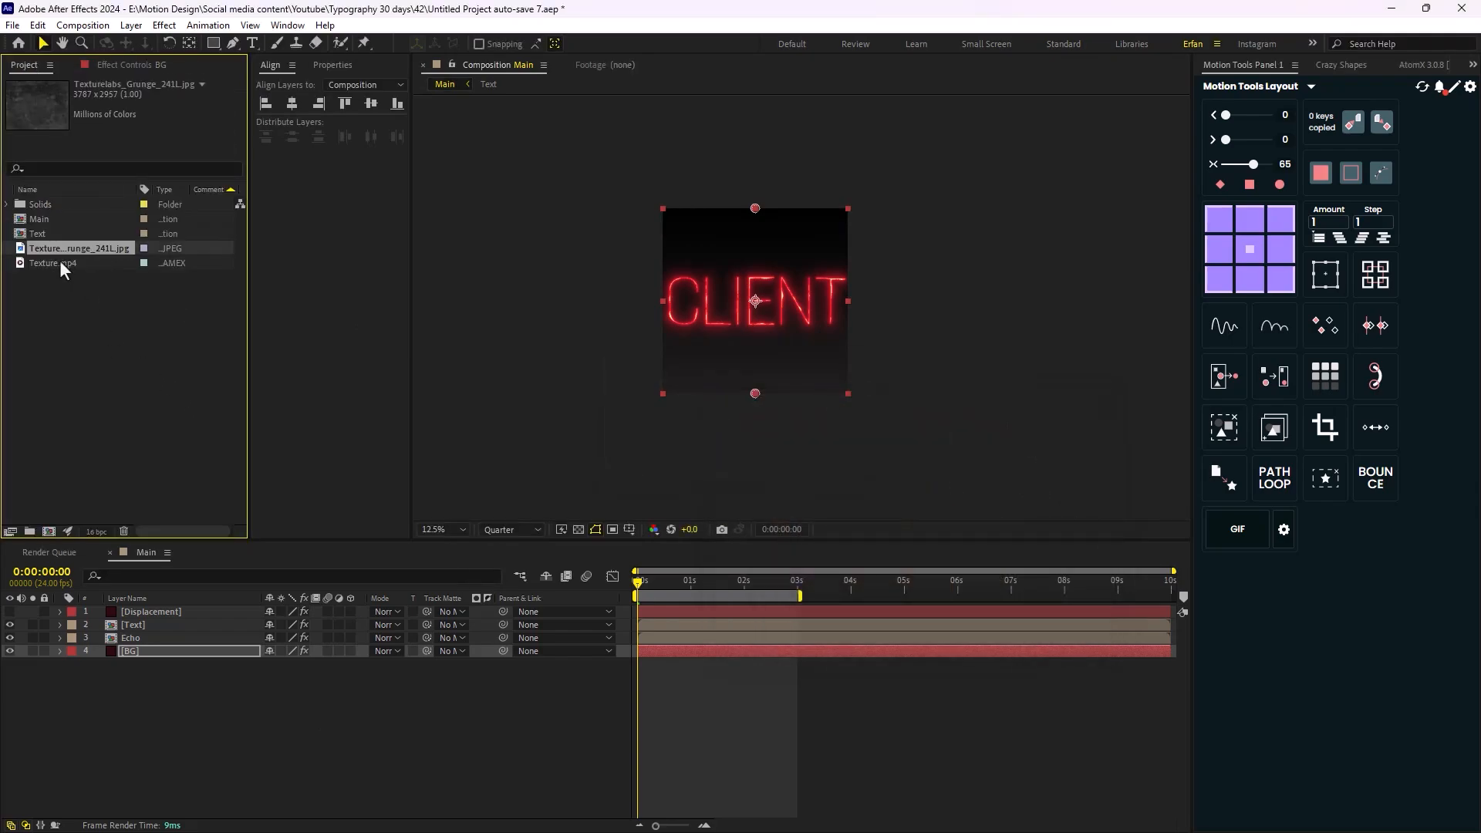
pyautogui.moveTo(80, 249); pyautogui.dragTo(177, 644)
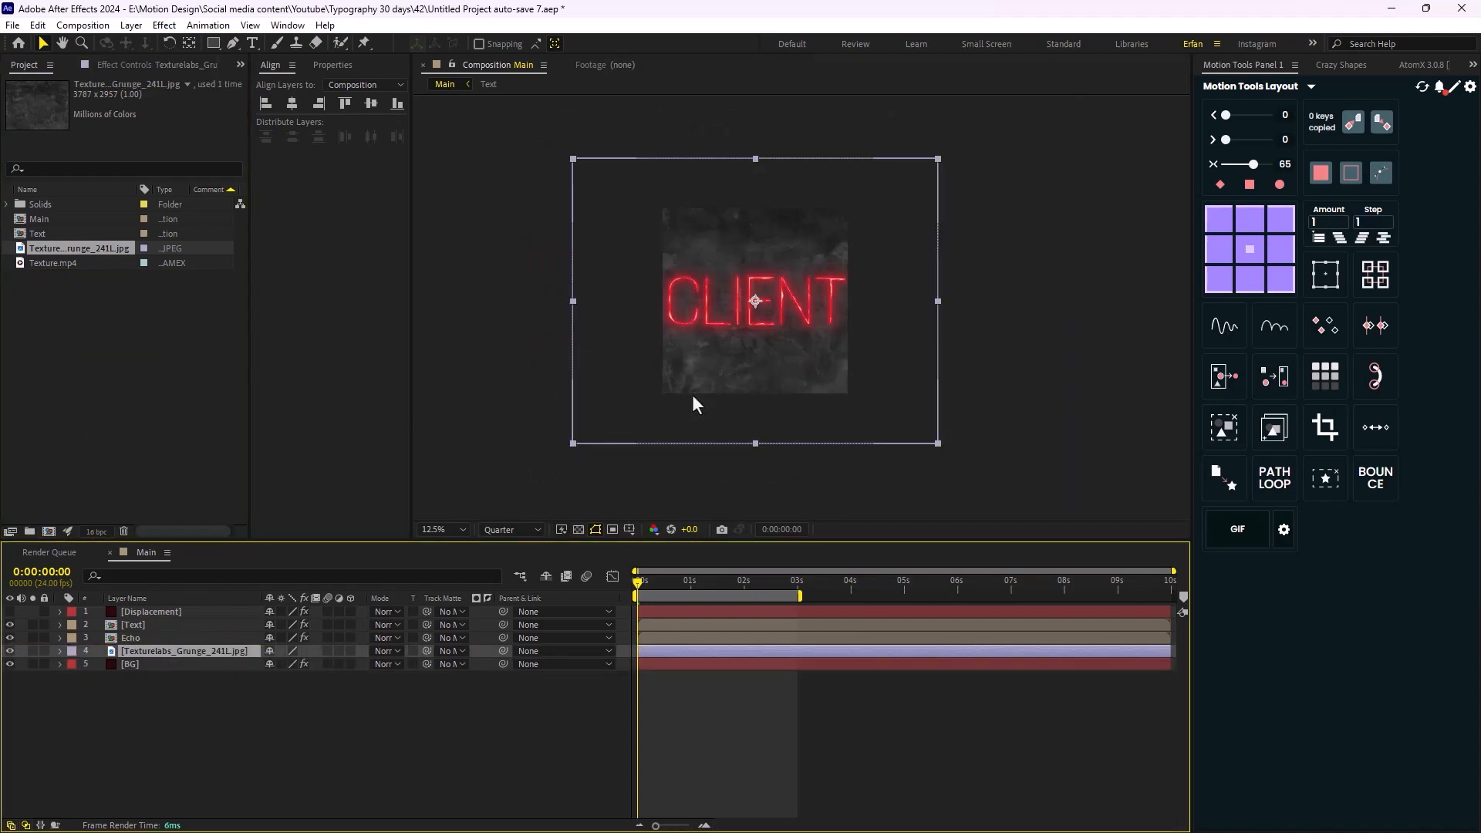
pyautogui.click(376, 653)
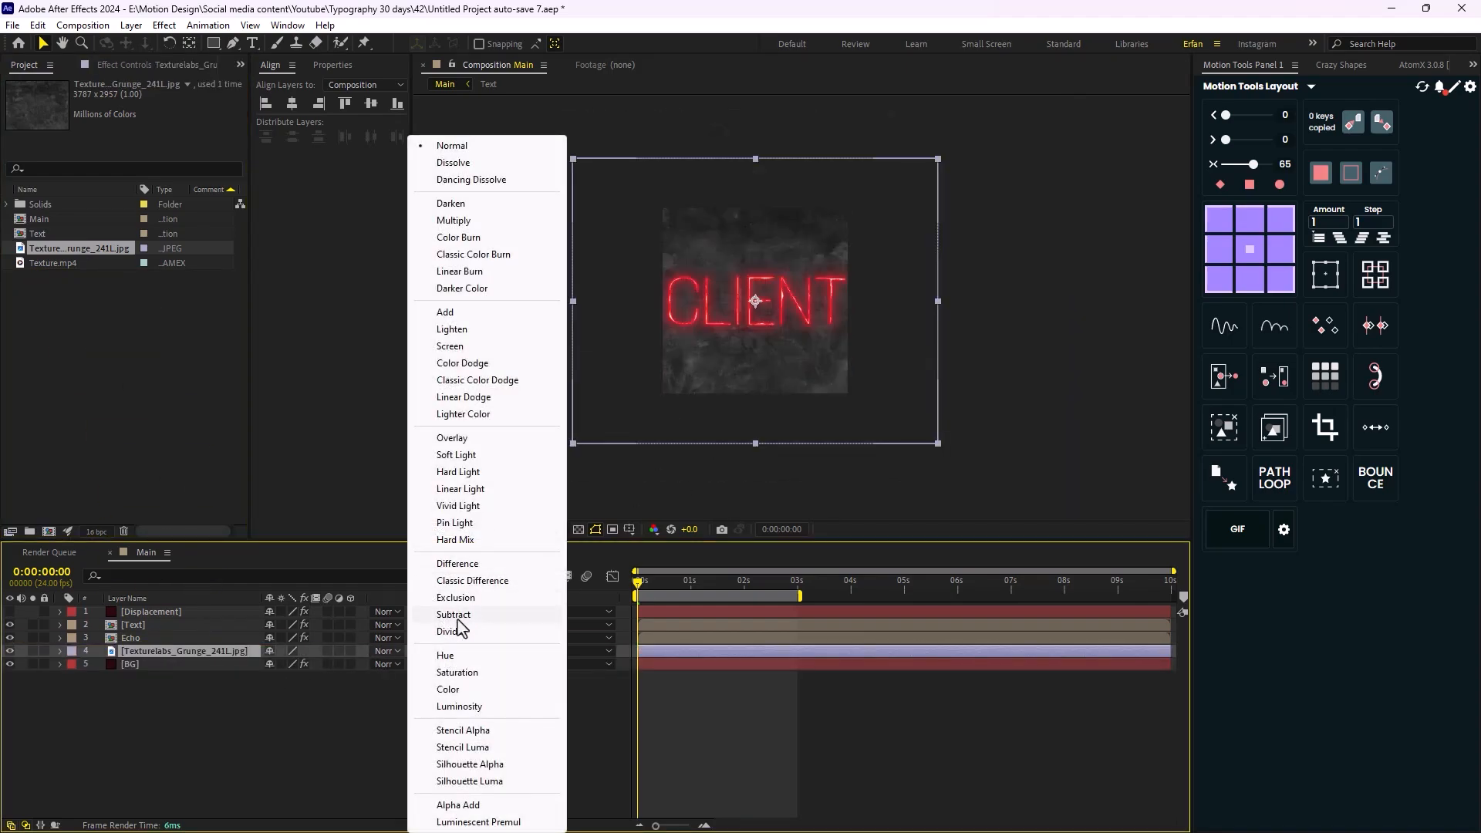
pyautogui.click(474, 456)
# - Apply a Curves effect to the grunge texture layer and raise the RGB curve's midtones to brighten it
pyautogui.hotkey('ctrl', 'space')
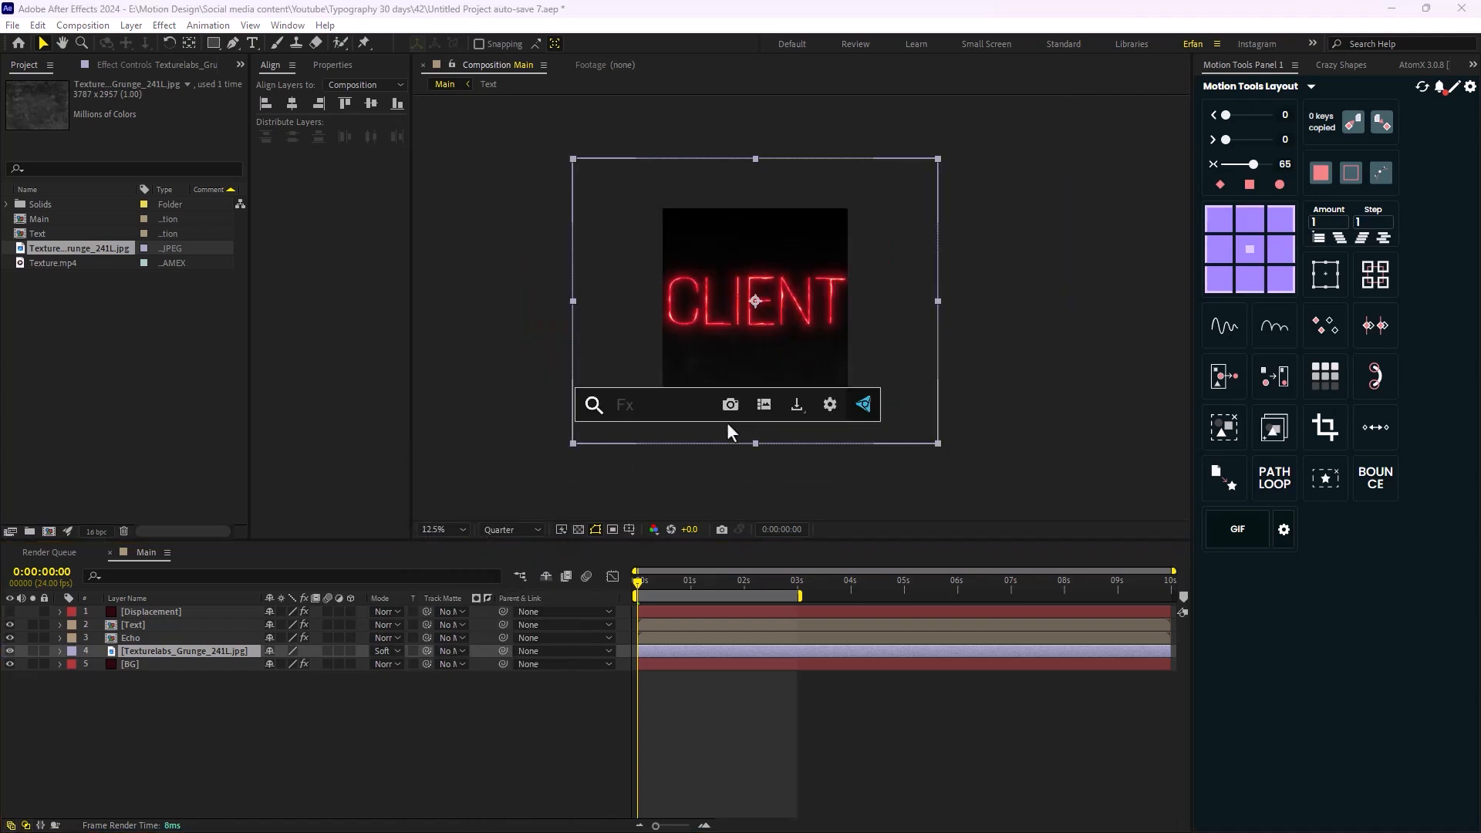
pyautogui.write('curv')
pyautogui.press('Return')
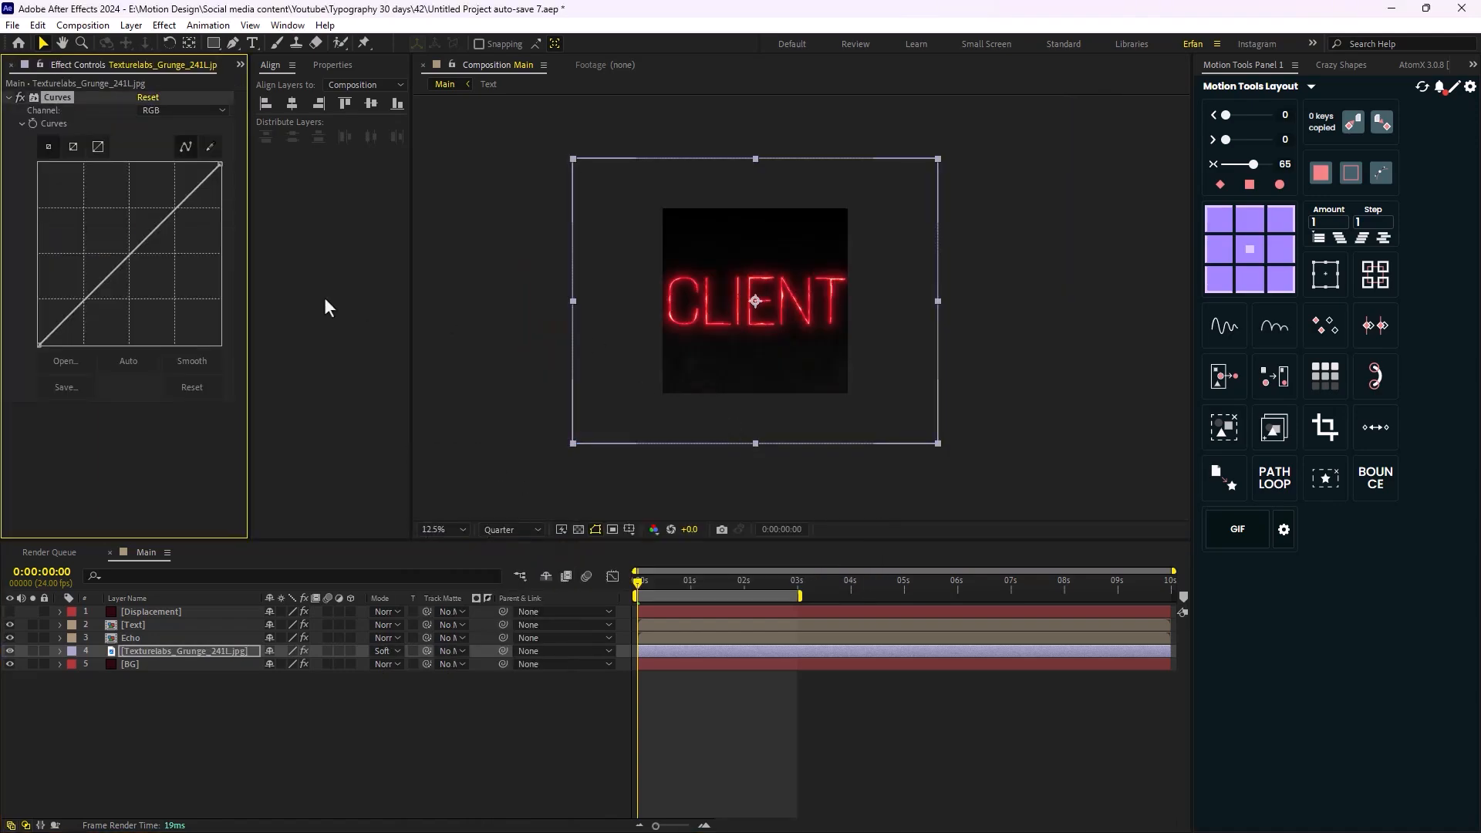
pyautogui.moveTo(136, 261); pyautogui.dragTo(113, 230)
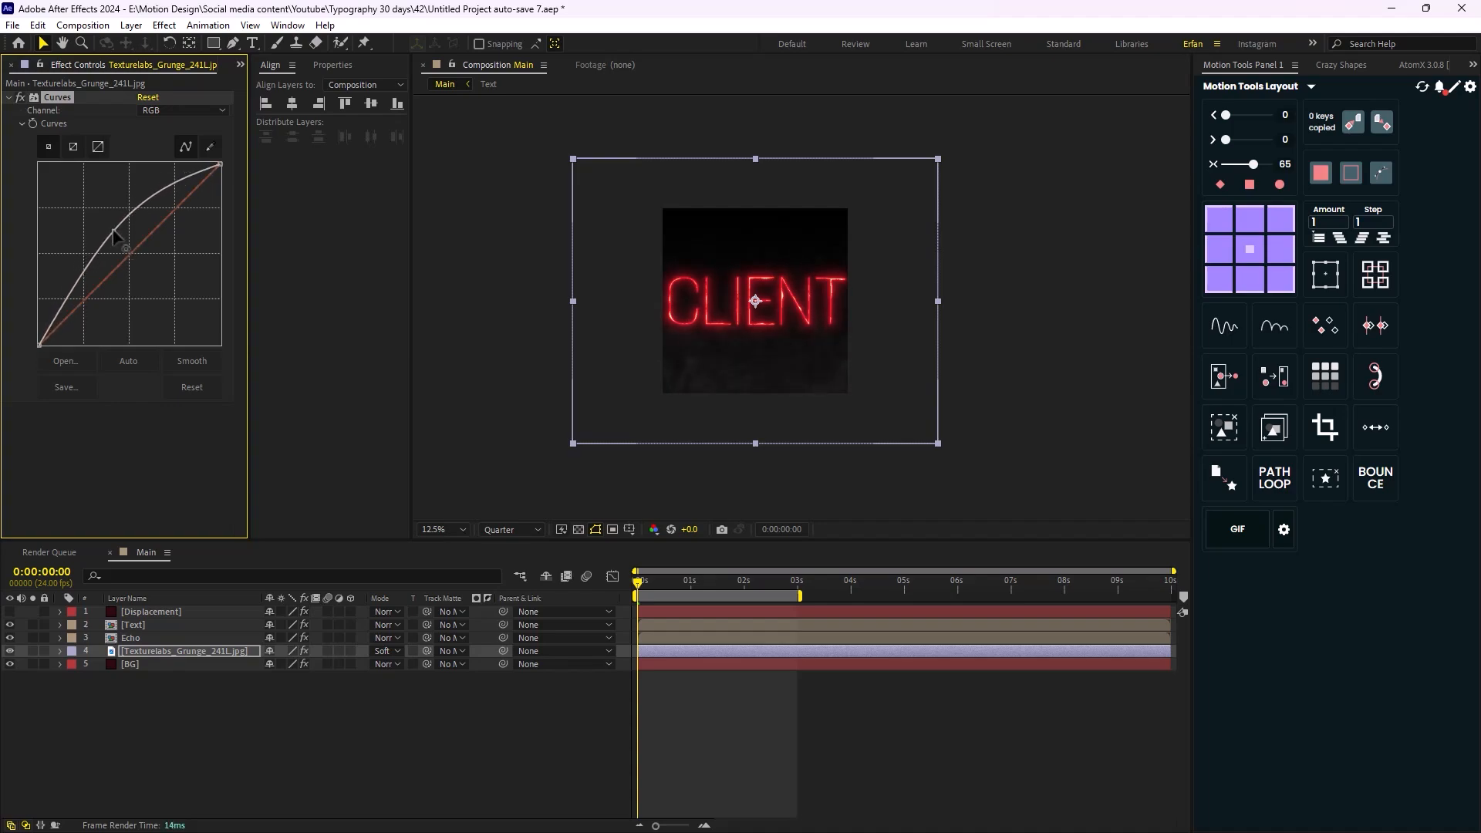
pyautogui.click(323, 719)
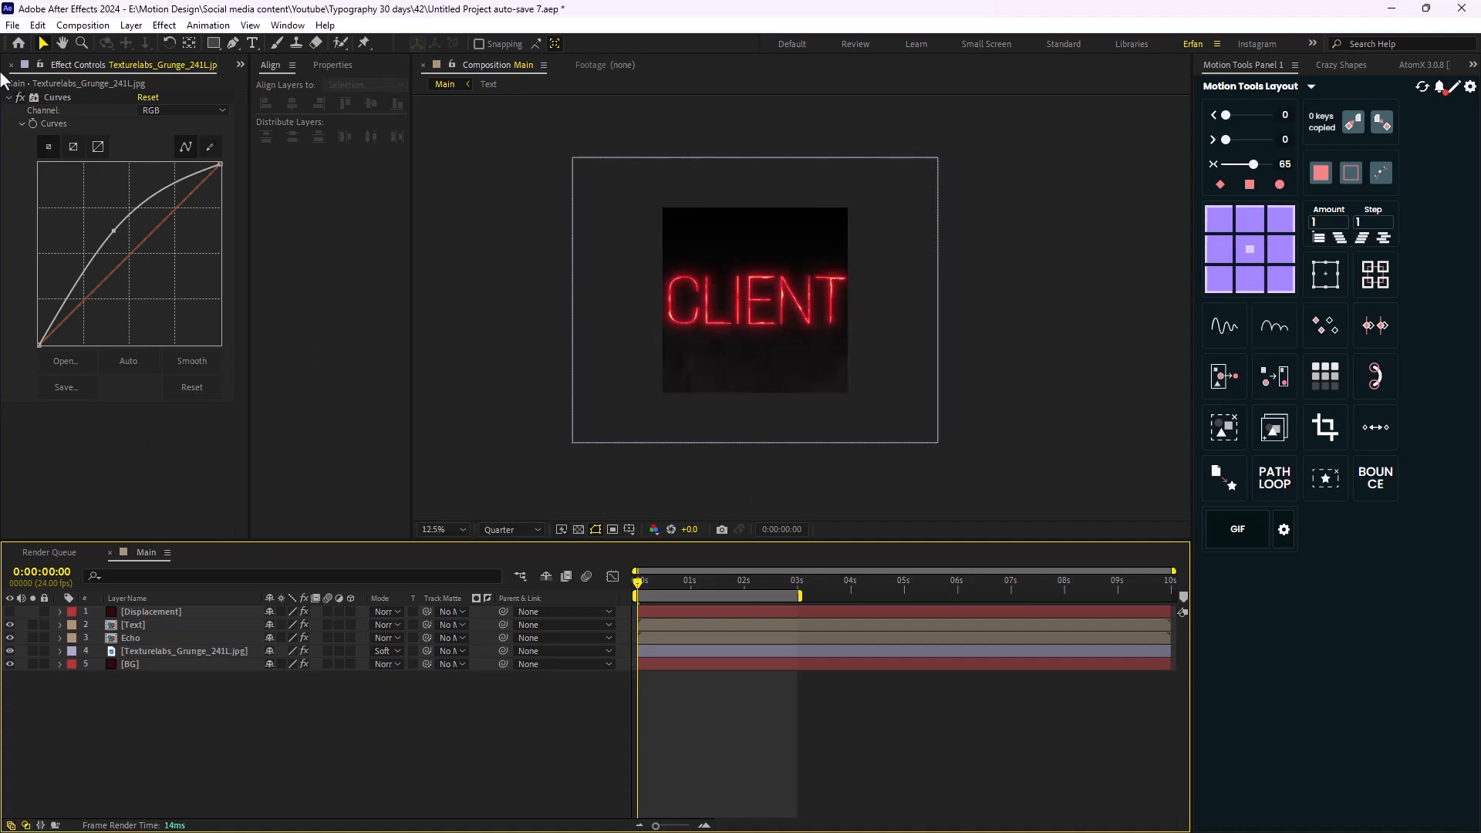
# - Return to the project's asset list and place Texture.mp4 directly above the Text layer
pyautogui.click(240, 64)
pyautogui.click(272, 83)
pyautogui.click(90, 263)
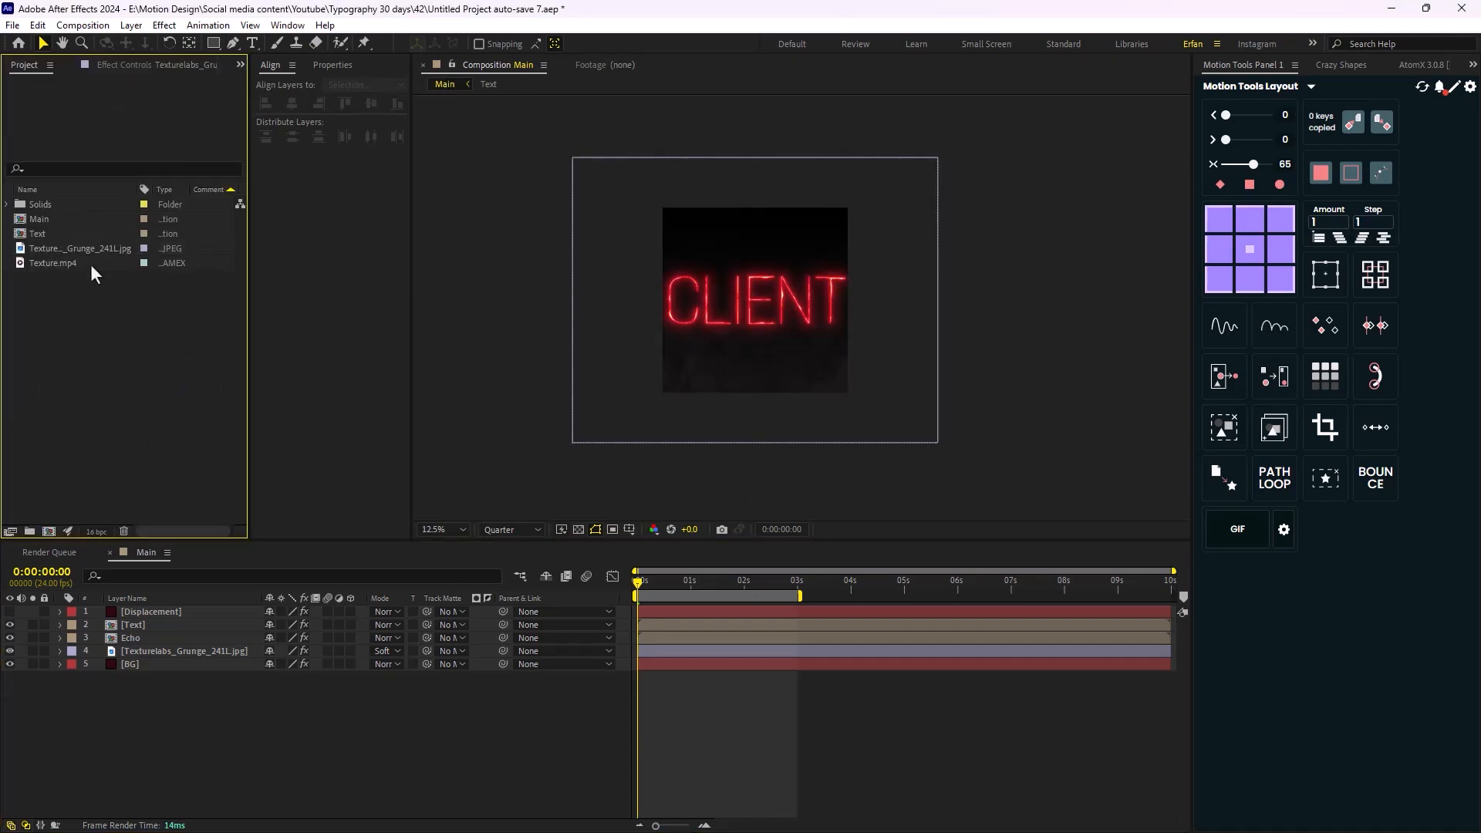
pyautogui.moveTo(72, 380); pyautogui.dragTo(133, 622)
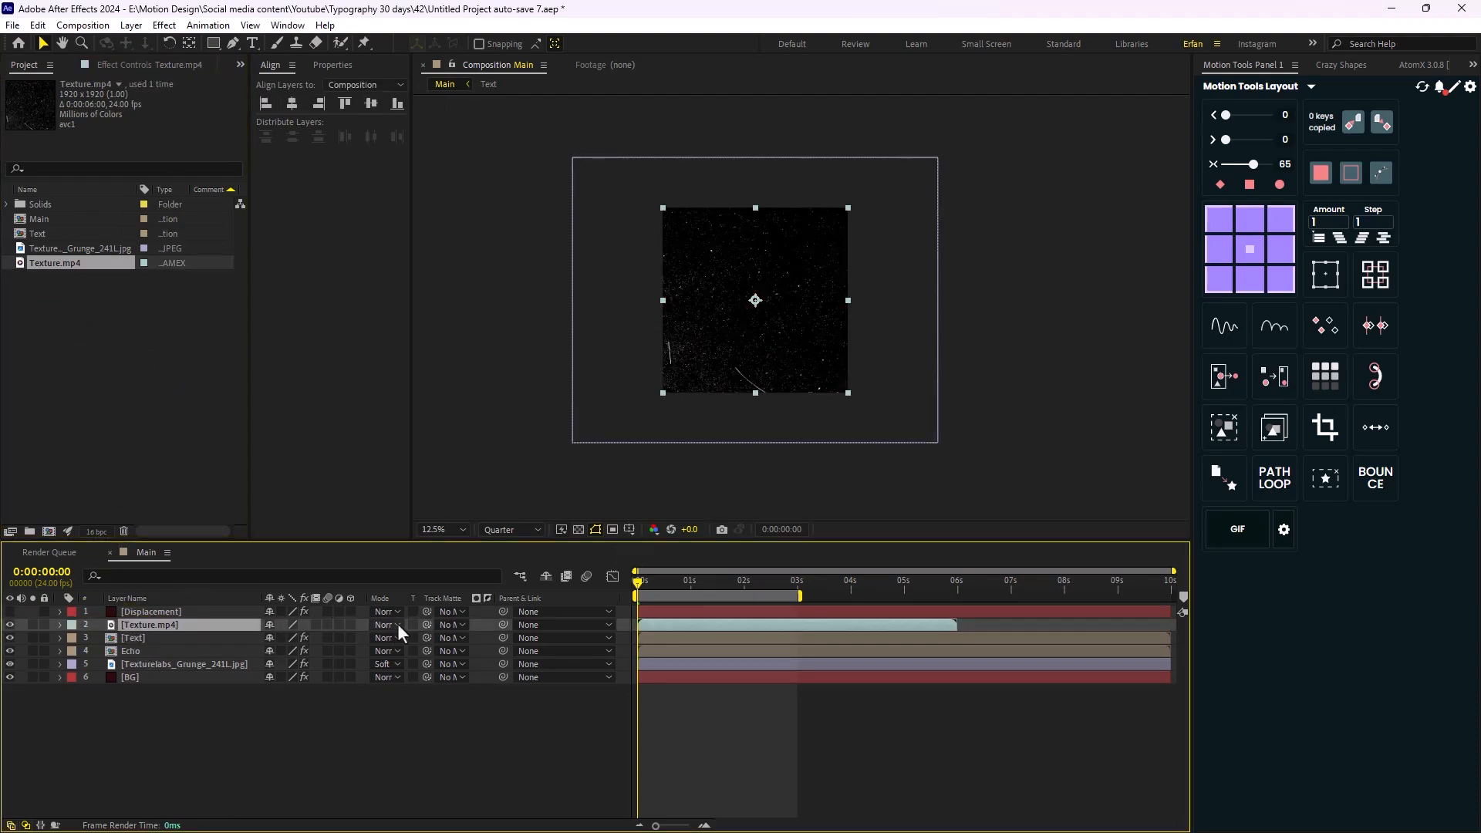
# - Apply the Invert effect to the Texture.mp4 layer and set Blend With Original to 100%
pyautogui.hotkey('ctrl', 'space')
pyautogui.write('in')
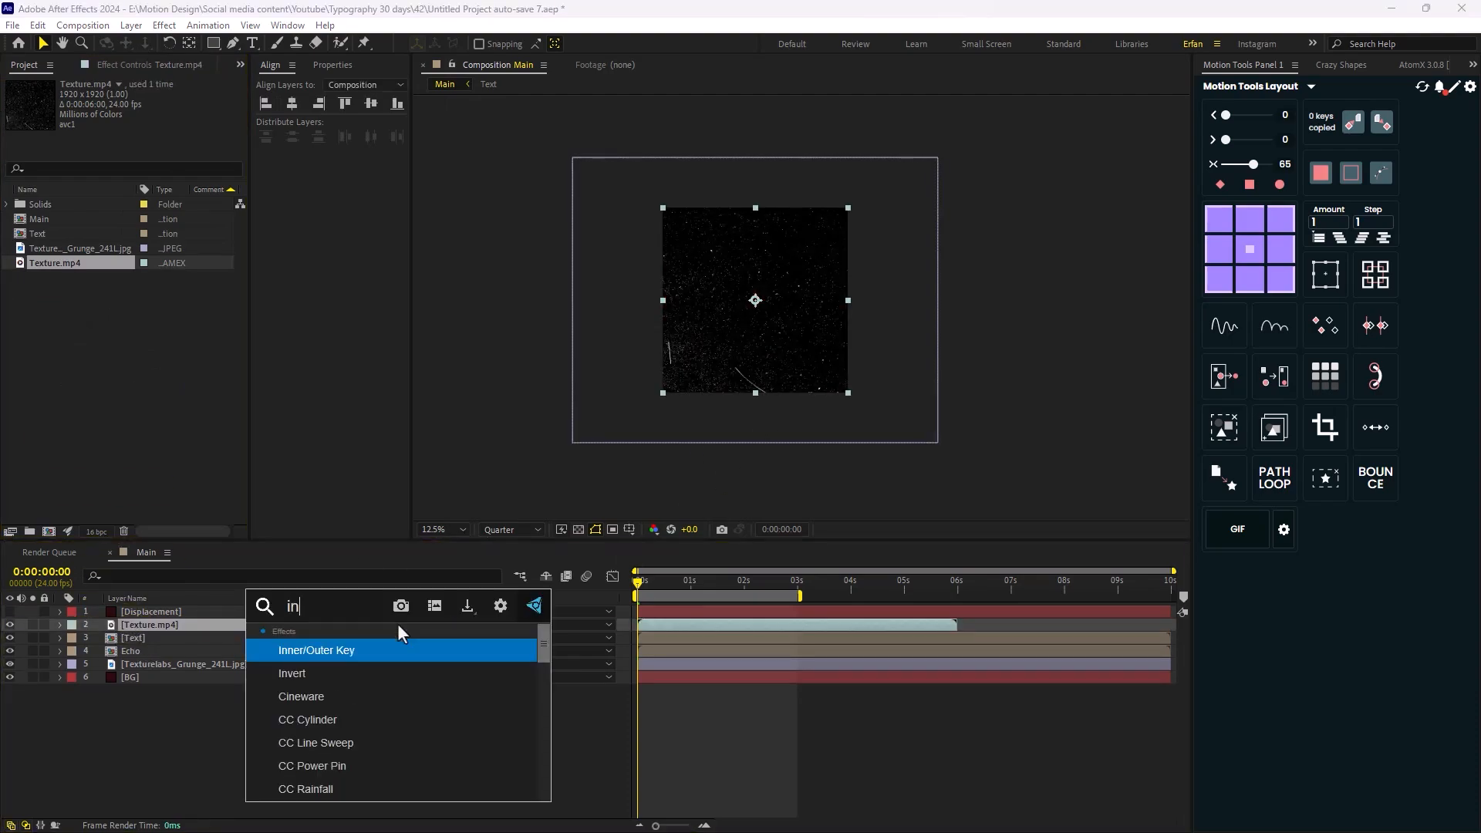
pyautogui.press('Return')
pyautogui.scroll(1, 793, 372)
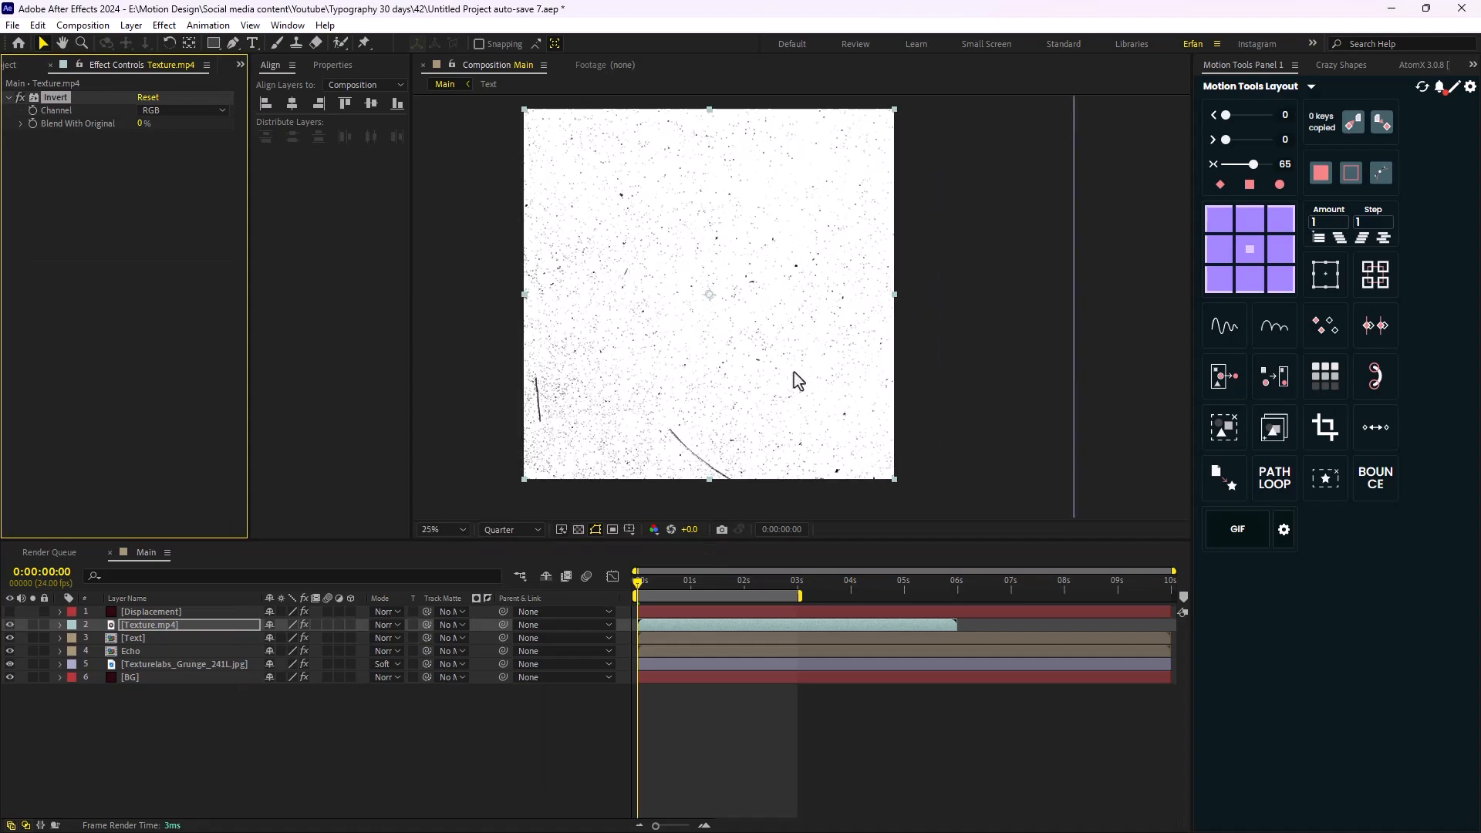
pyautogui.moveTo(141, 123); pyautogui.dragTo(236, 141)
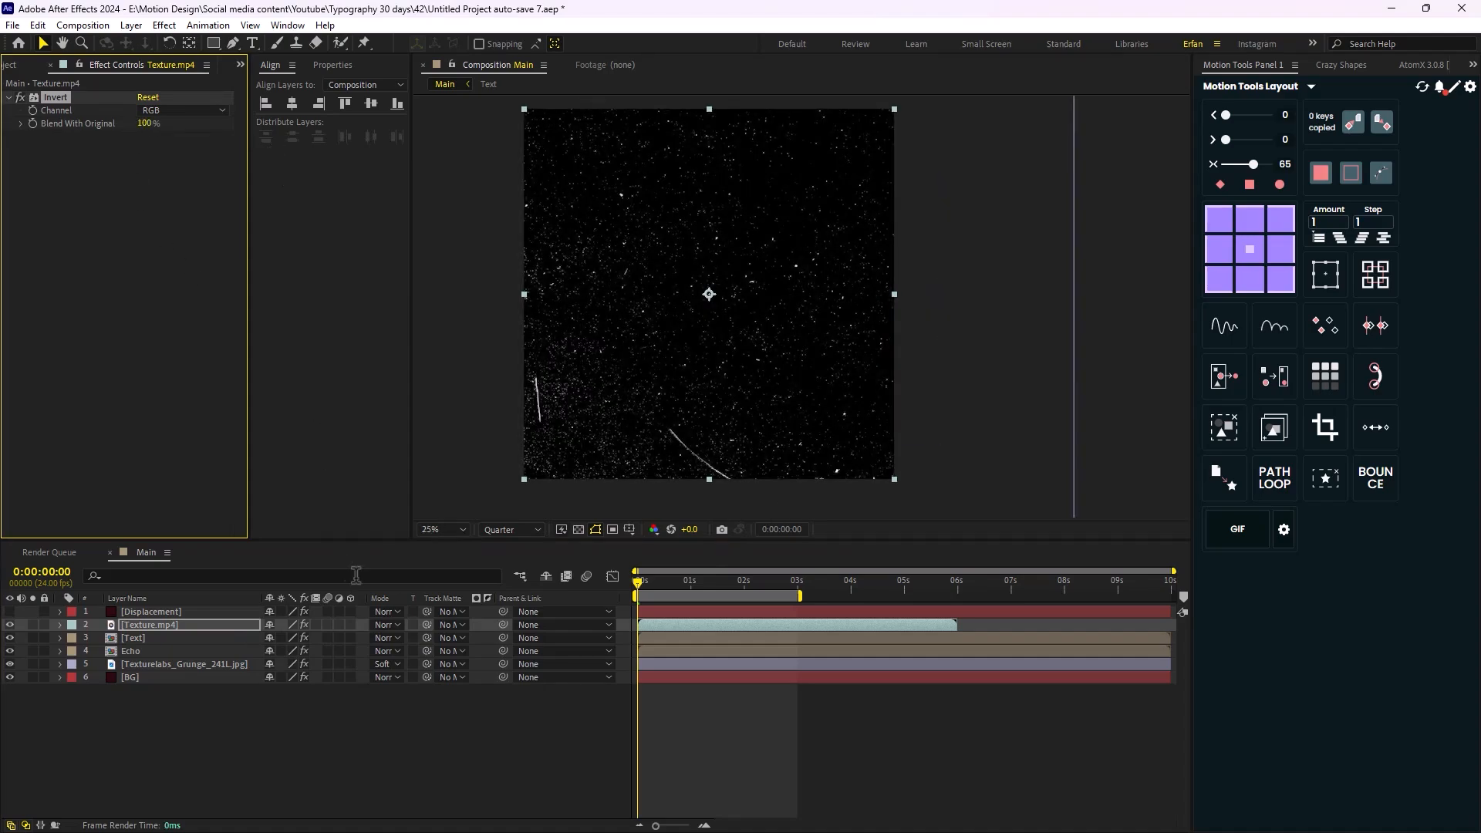
# - Set the Texture.mp4 layer's blending mode to Screen
pyautogui.click(384, 625)
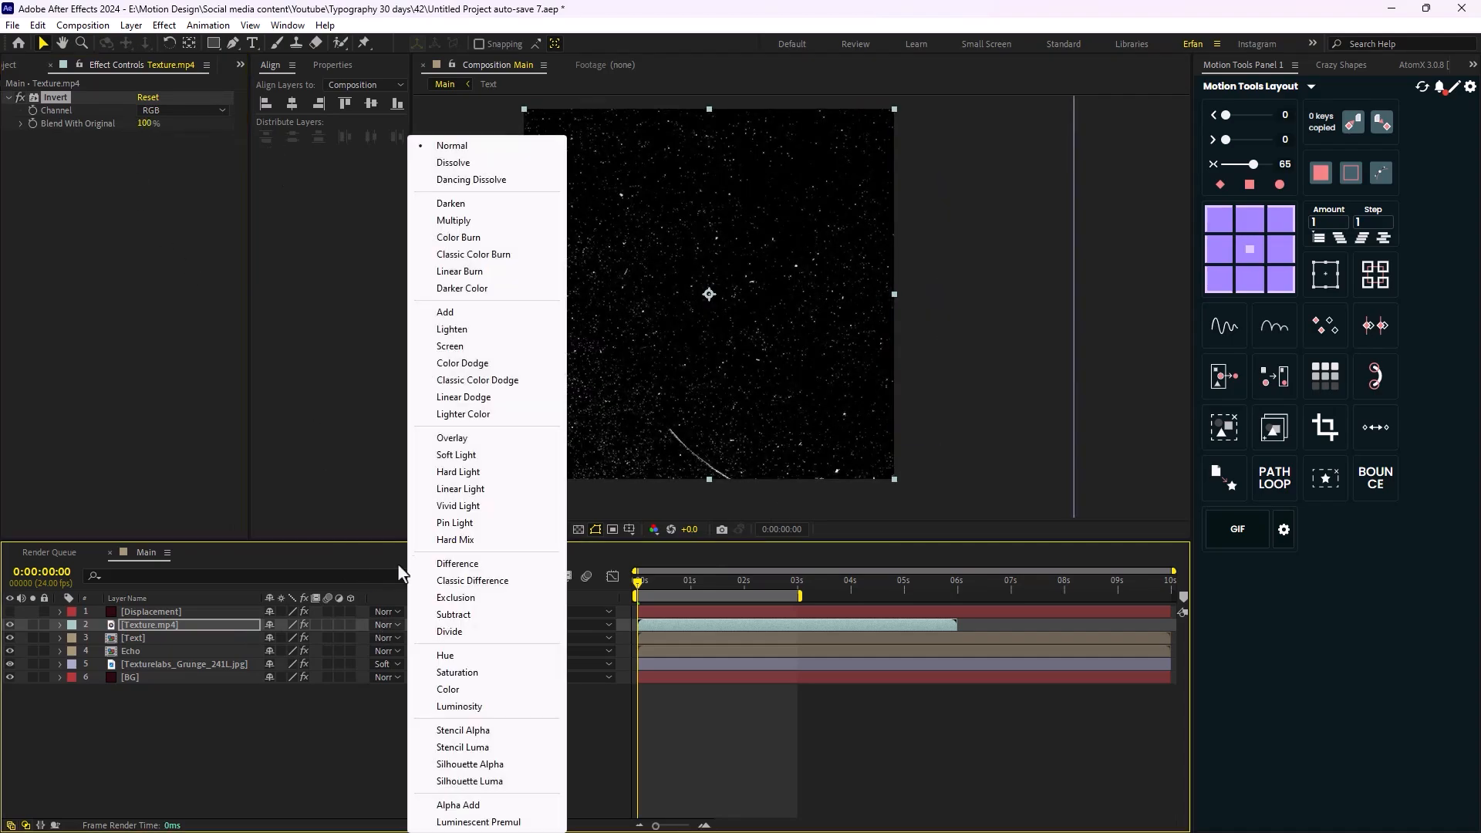
pyautogui.click(455, 345)
pyautogui.scroll(-1, 700, 414)
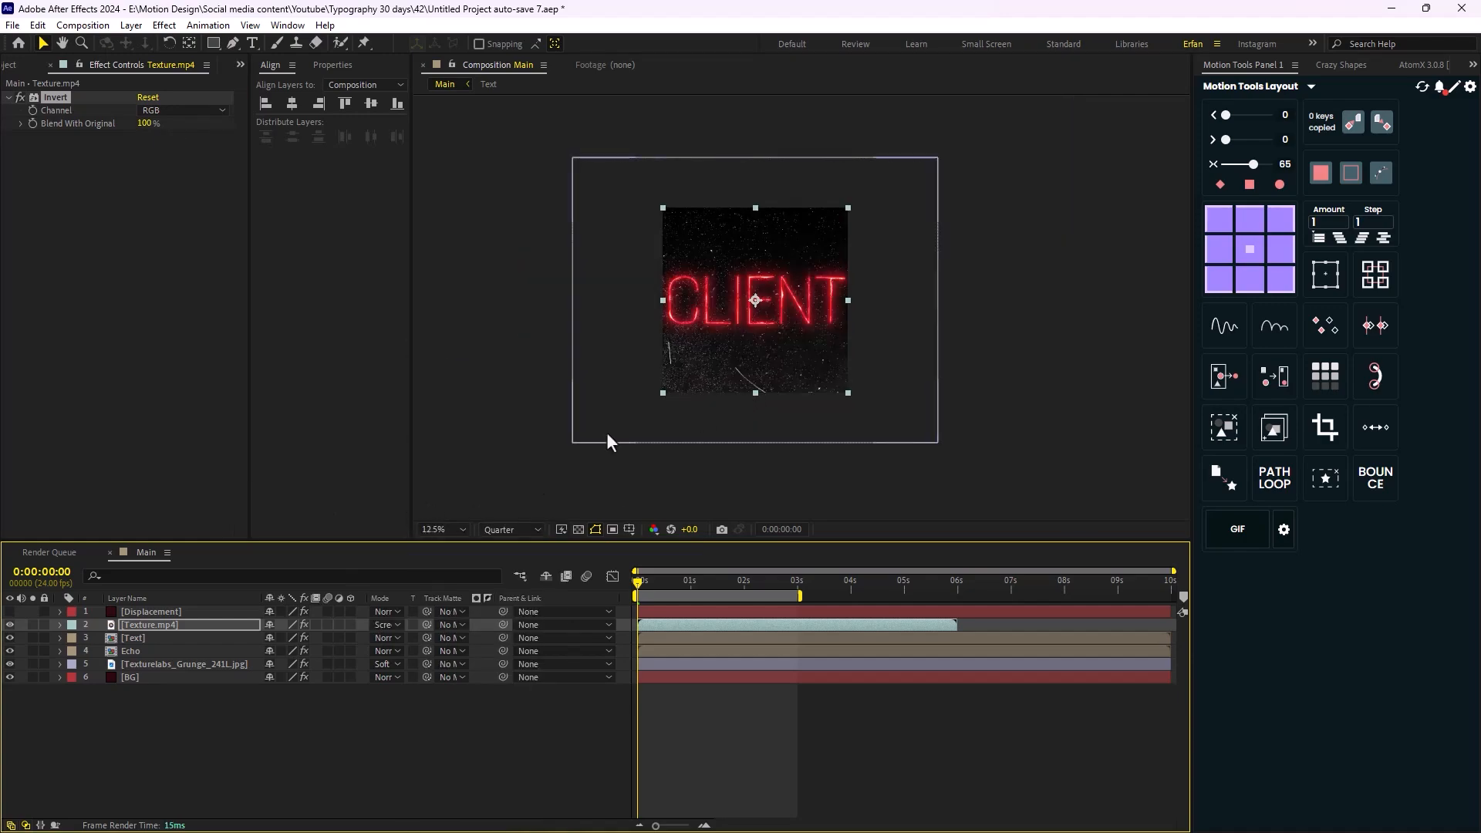
# - Apply a Curves effect to Texture.mp4, pull the RGB curve down to darken the texture, and preview the animation
pyautogui.hotkey('ctrl', 'space')
pyautogui.write('cur')
pyautogui.press('Return')
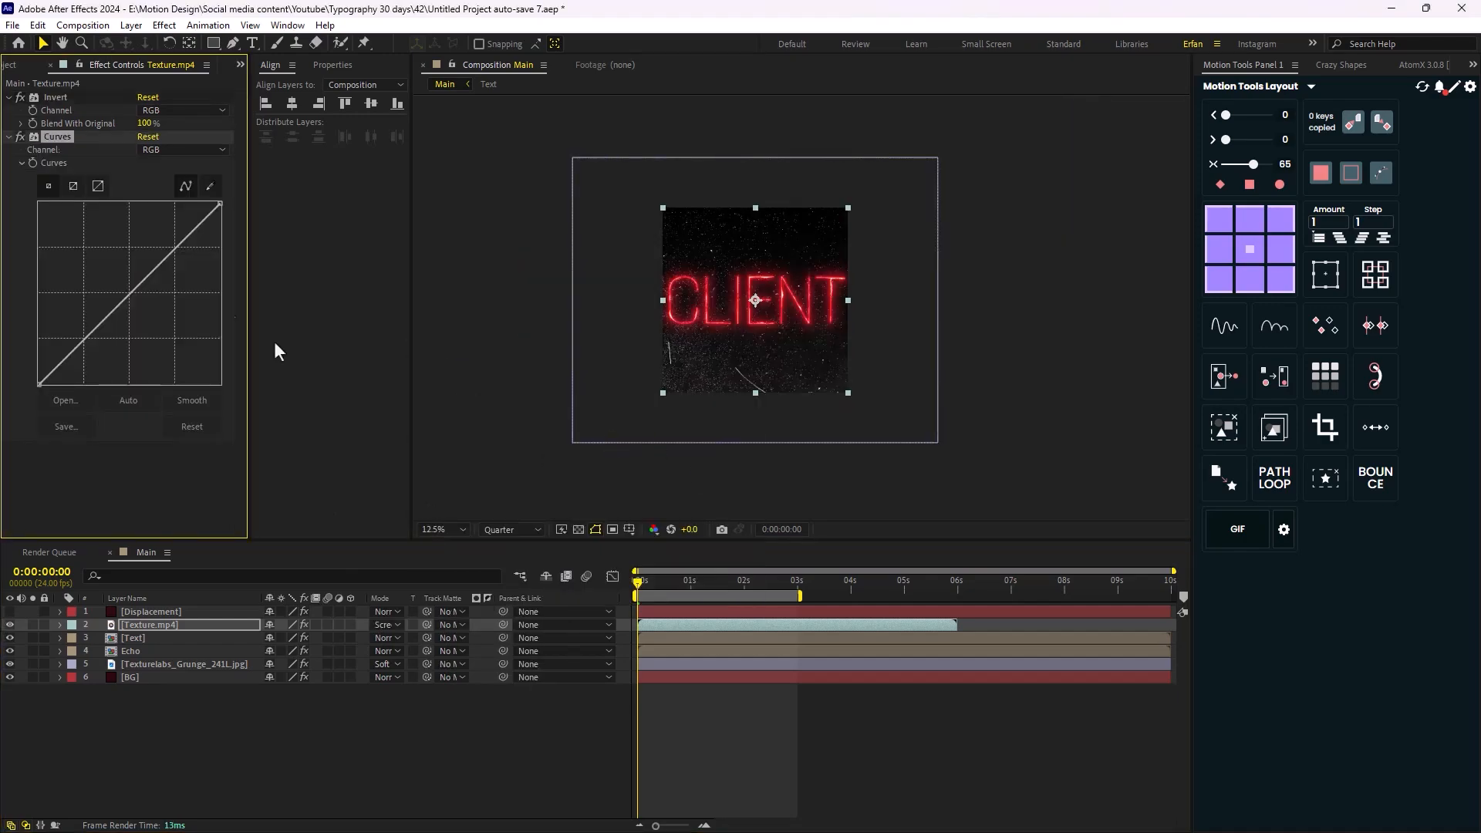
pyautogui.moveTo(160, 299); pyautogui.dragTo(173, 310)
pyautogui.click(450, 712)
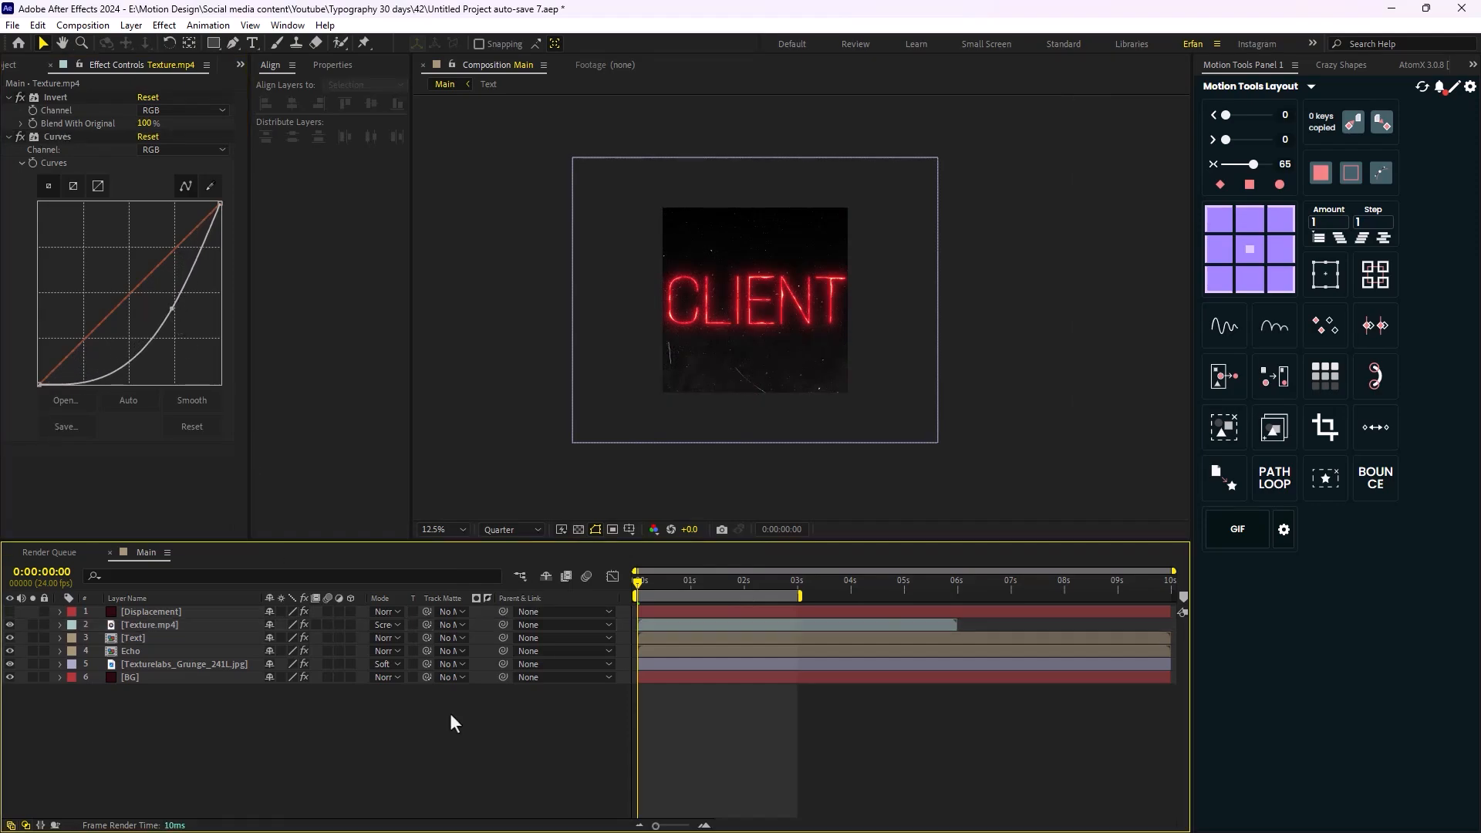
pyautogui.press('space')
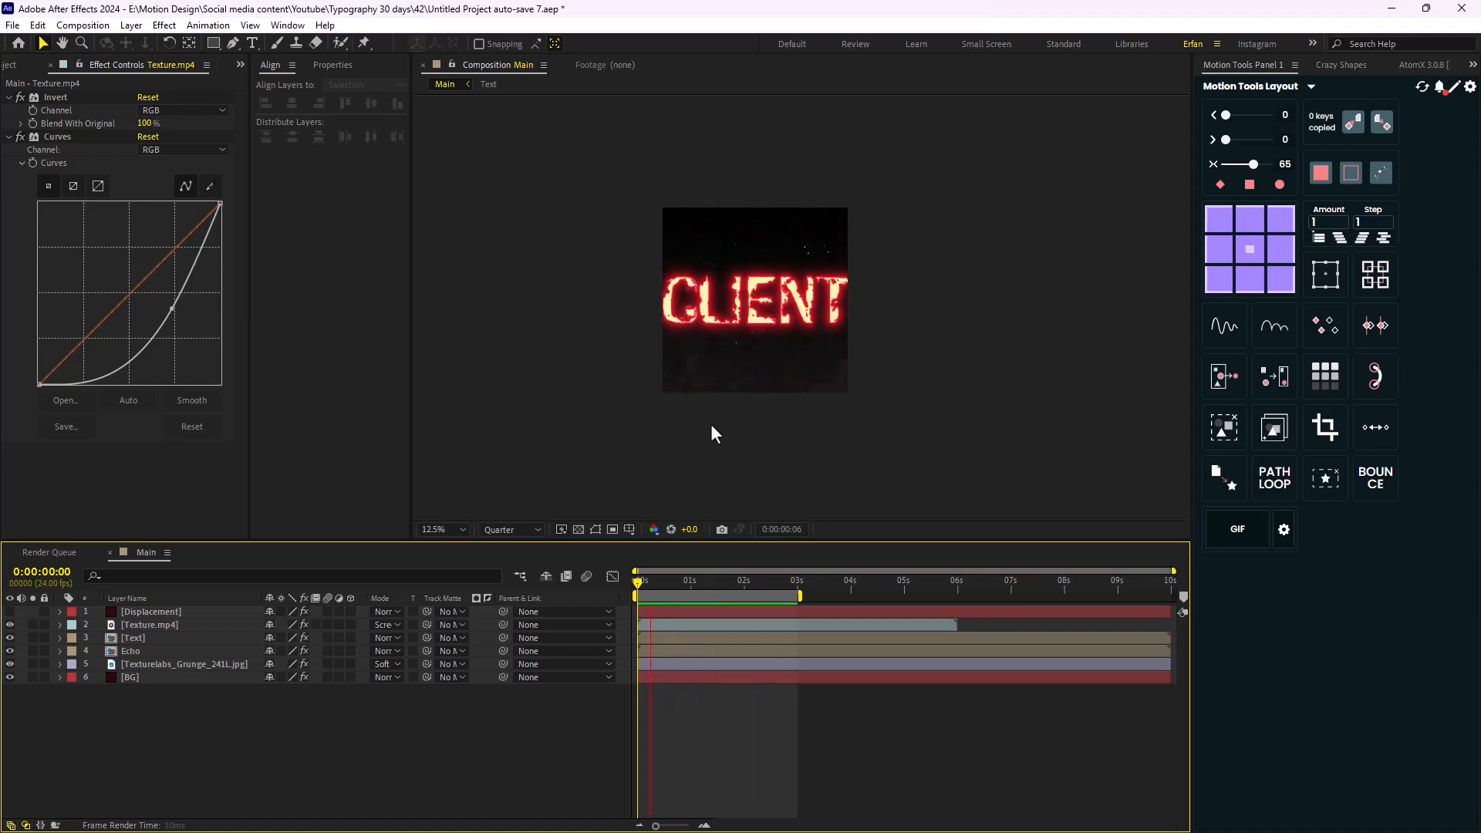
pyautogui.press('space')
# - Apply the Posterize Time effect to the Texture.mp4 layer with a frame rate of 18 and preview the animation
pyautogui.click(151, 629)
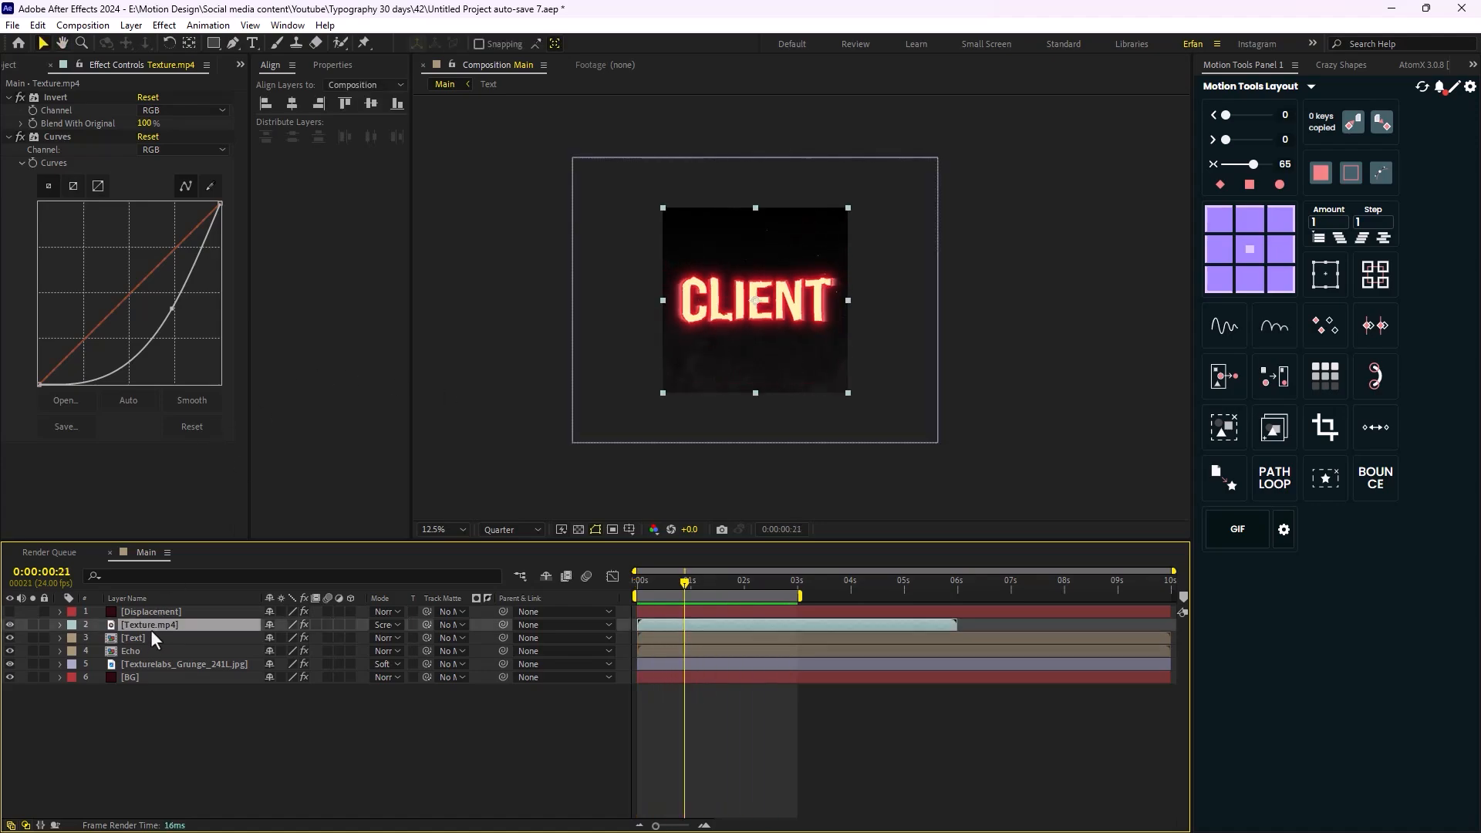
pyautogui.hotkey('ctrl', 'space')
pyautogui.press('Down')
pyautogui.press('Return')
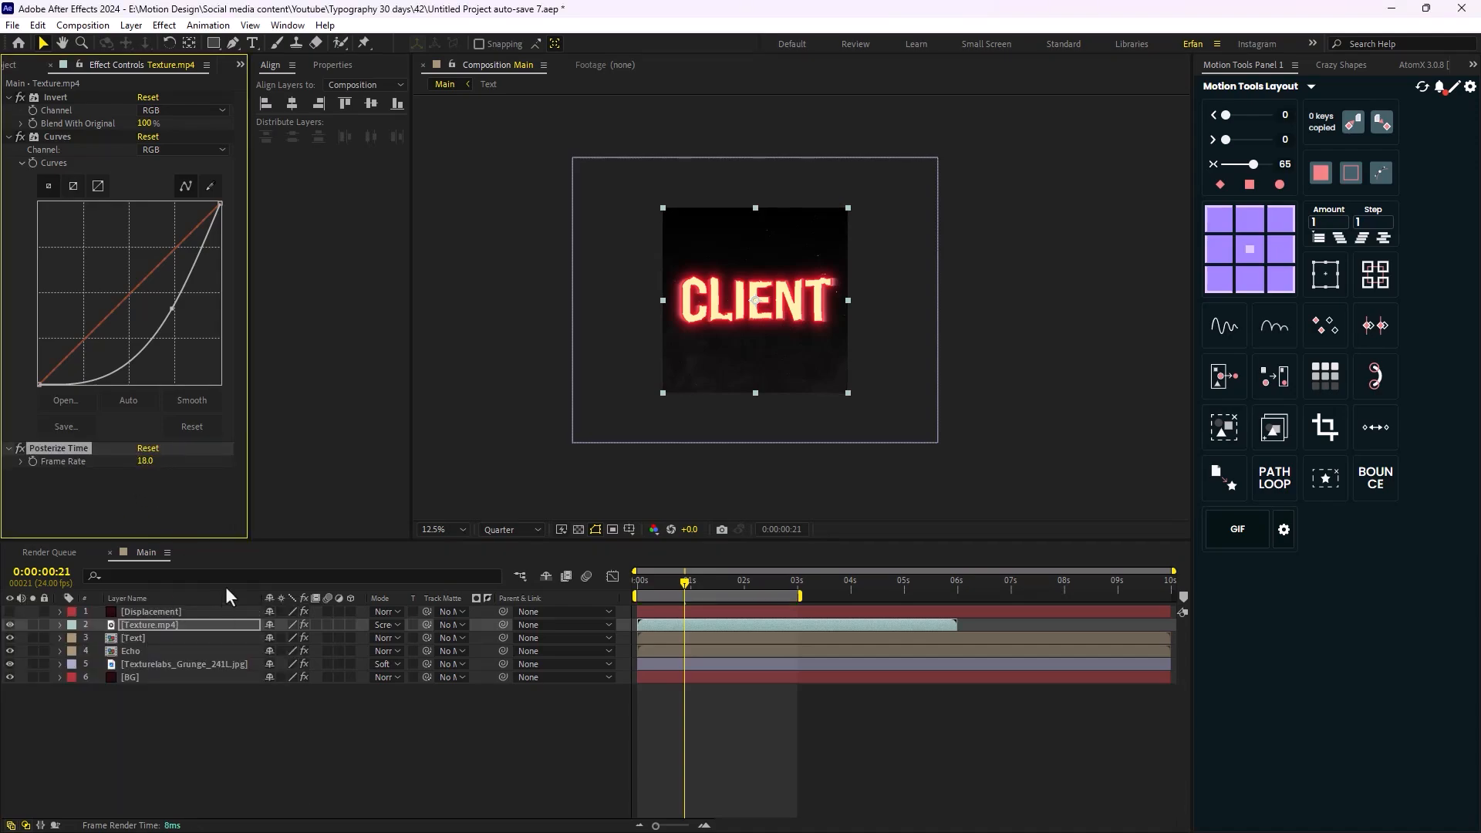
pyautogui.click(339, 728)
pyautogui.scroll(1, 801, 306)
pyautogui.press('space')
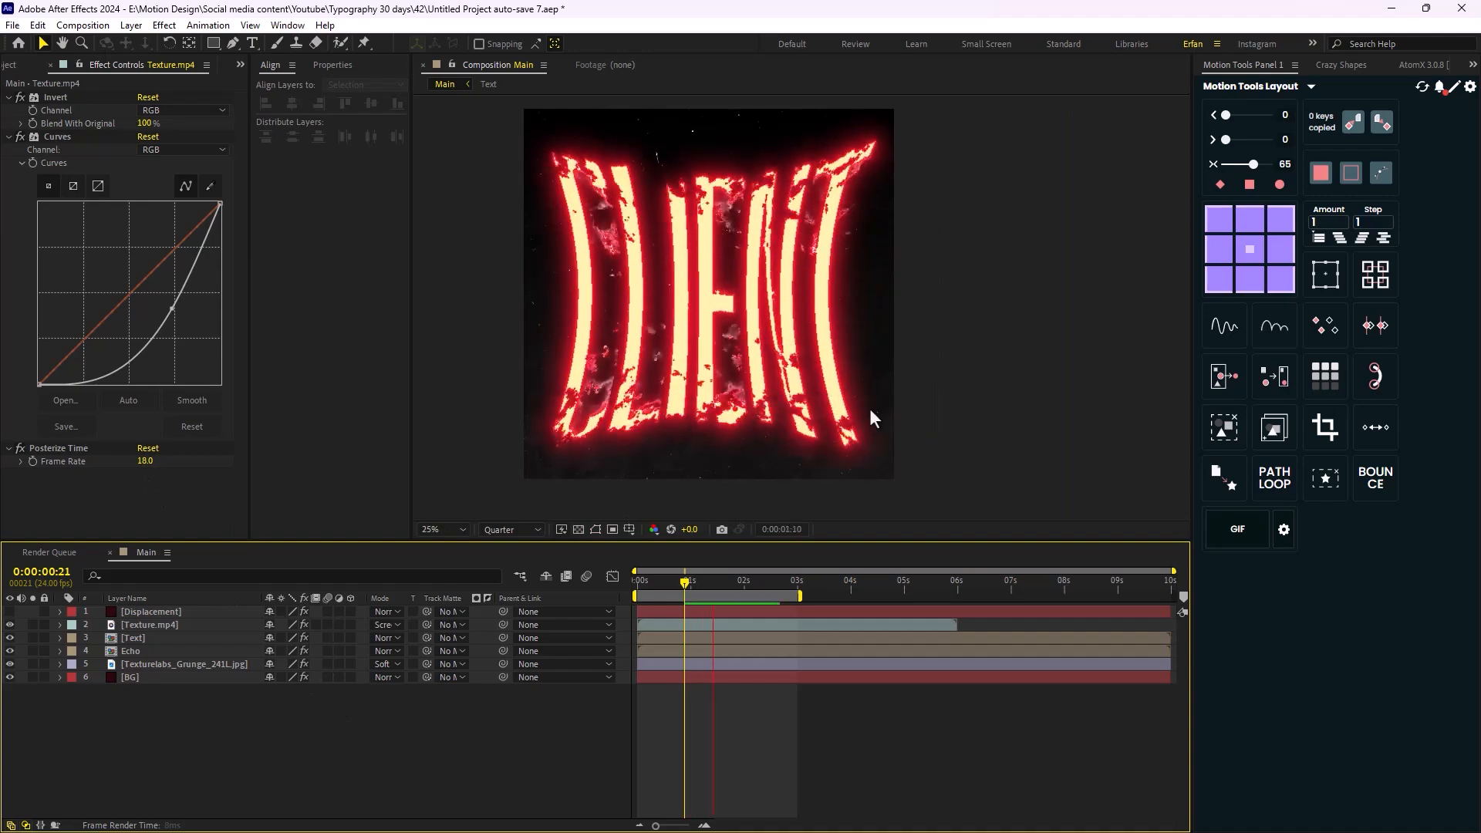
pyautogui.scroll(-1, 803, 373)
pyautogui.press('space')
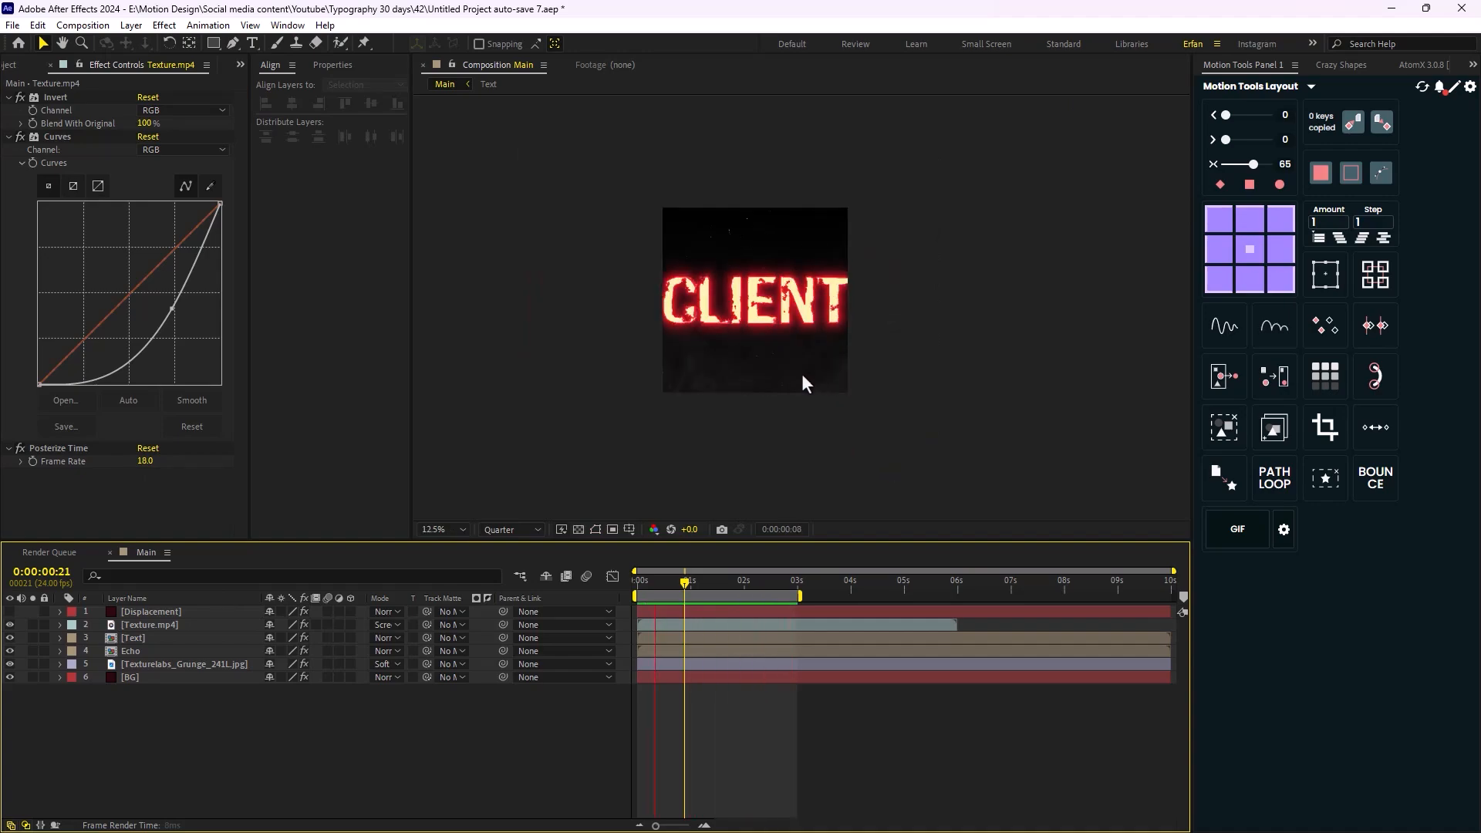